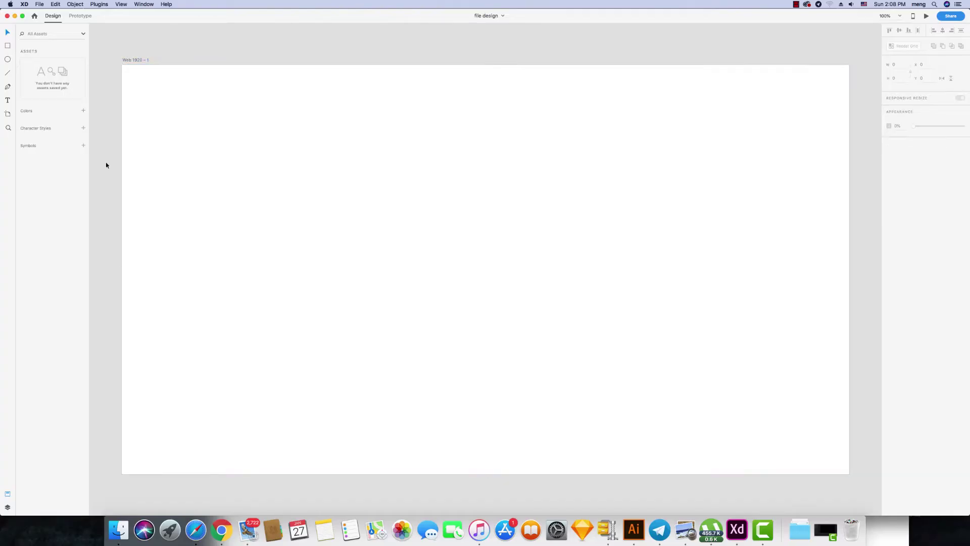
# - Draw a 313px-wide left sidebar rectangle and set the artboard fill to light grey #F7F7F7
pyautogui.moveTo(122, 65); pyautogui.dragTo(226, 475)
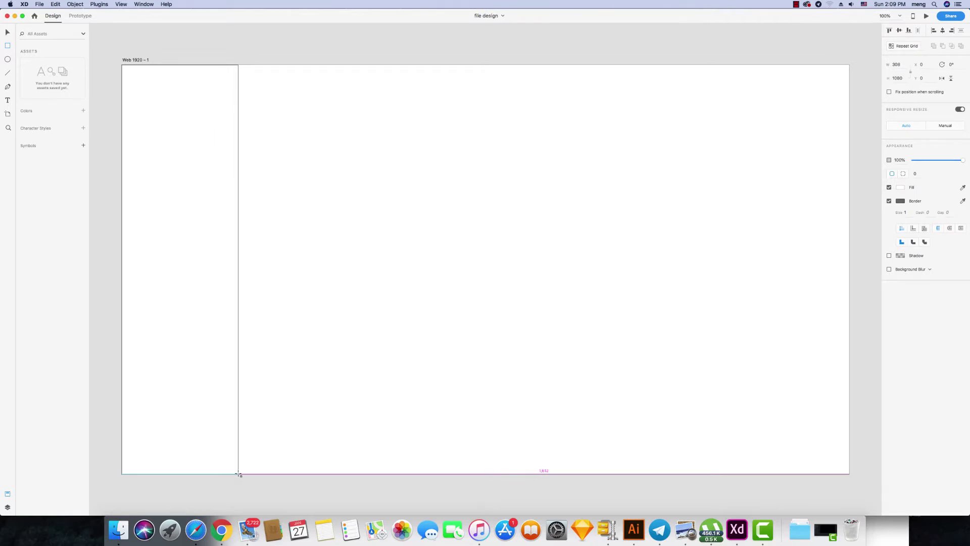
pyautogui.moveTo(239, 475); pyautogui.dragTo(240, 474)
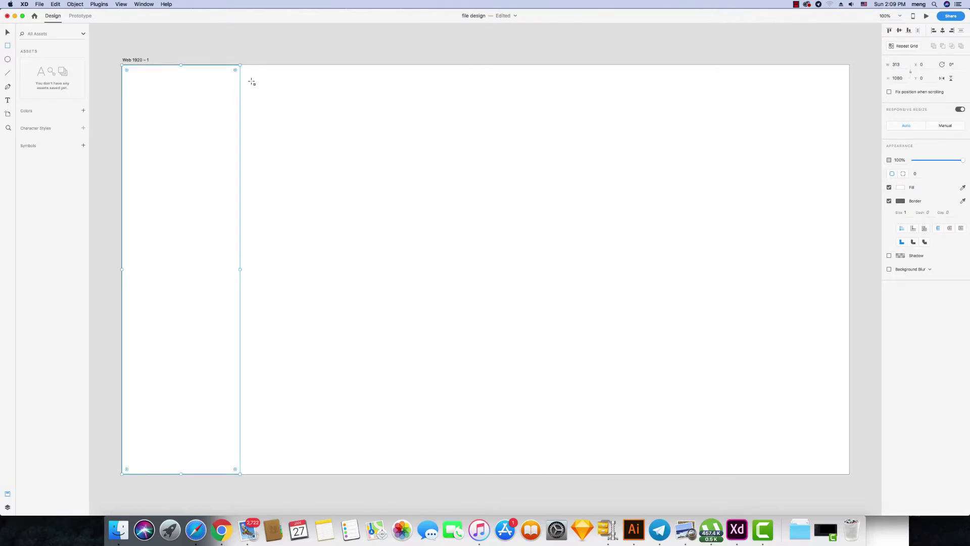
pyautogui.moveTo(240, 269); pyautogui.dragTo(849, 269)
pyautogui.click(890, 202)
pyautogui.click(901, 187)
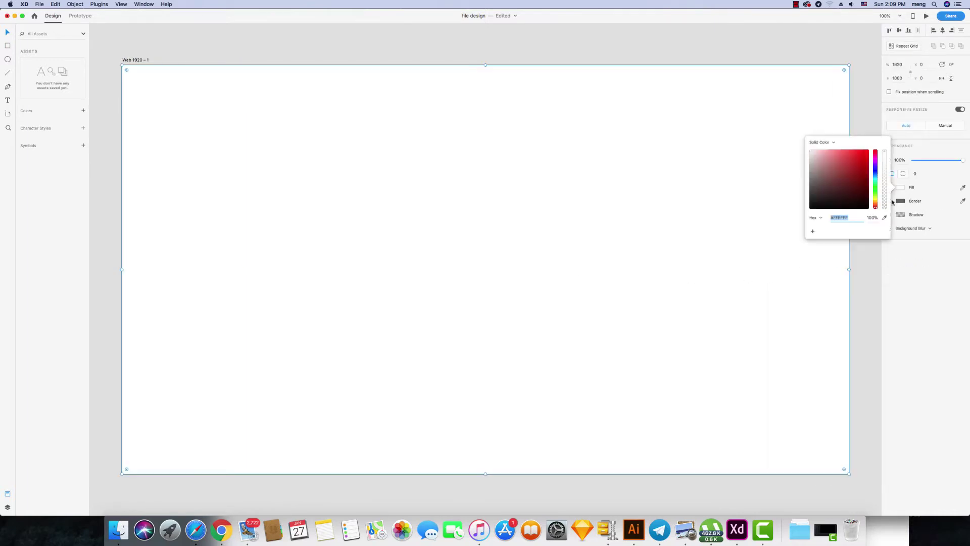
pyautogui.moveTo(822, 157); pyautogui.dragTo(808, 150)
pyautogui.click(765, 145)
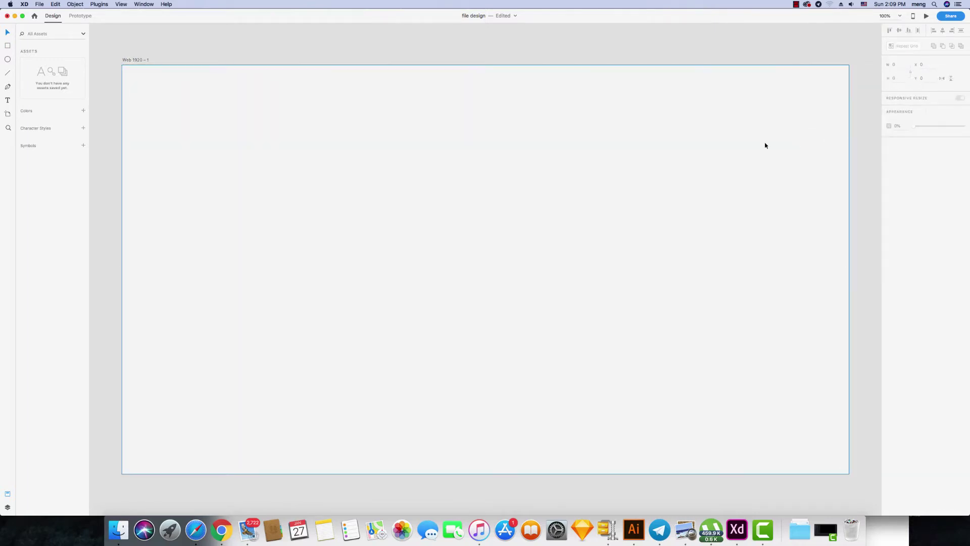
# - Remove the sidebar's border and copy it into an 87px-high white top header strip
pyautogui.rightClick(623, 162)
pyautogui.click(637, 221)
pyautogui.press('super+z')
pyautogui.press('super+z')
pyautogui.press('super+z')
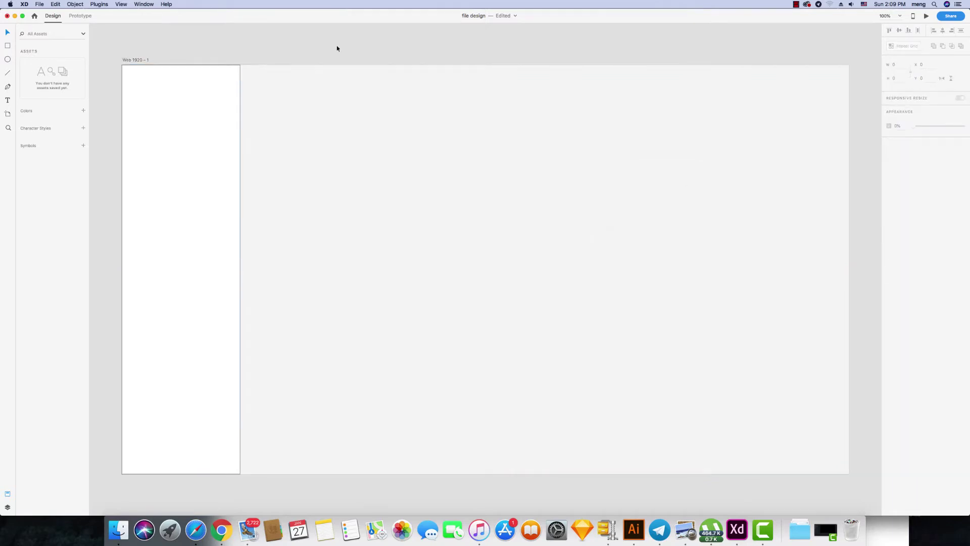
pyautogui.press('super+shift+z')
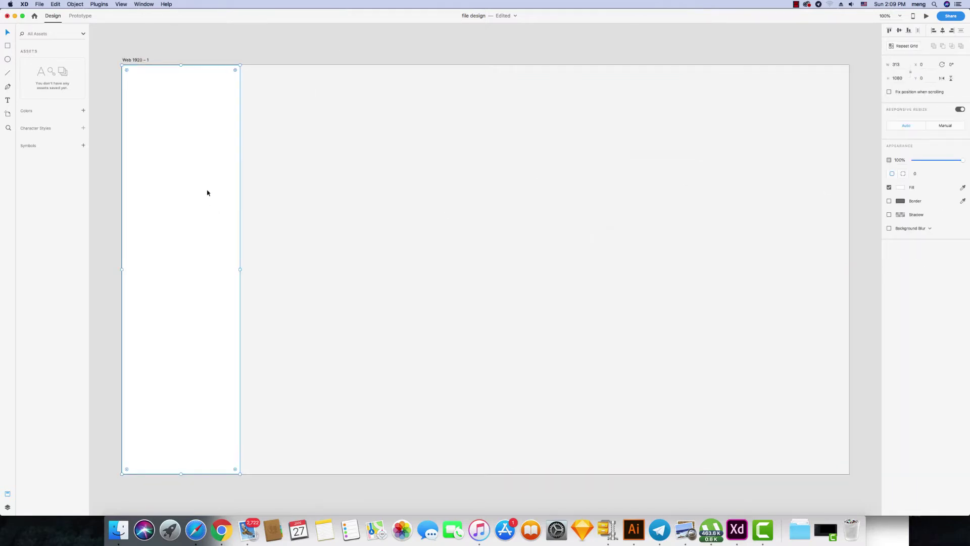
pyautogui.moveTo(197, 201); pyautogui.dragTo(308, 205)
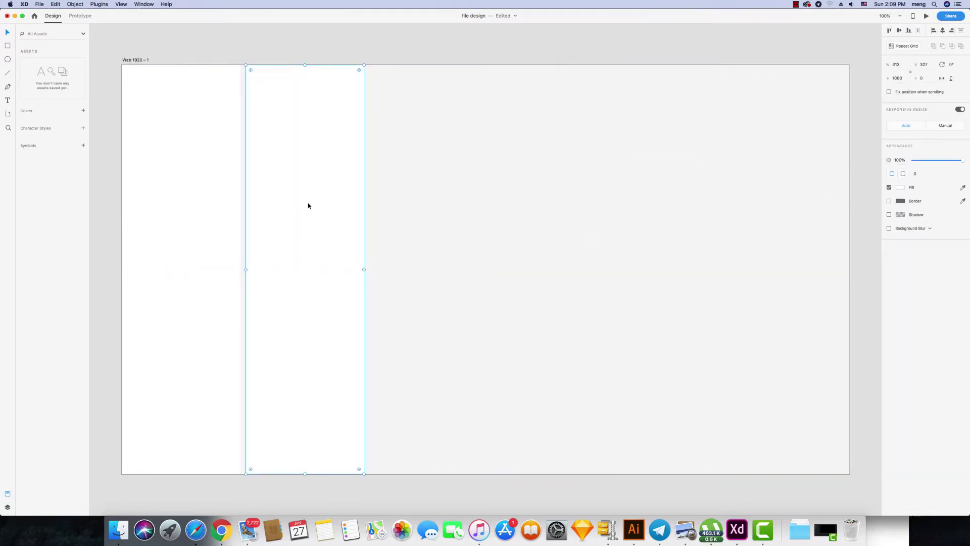
pyautogui.moveTo(363, 269); pyautogui.dragTo(849, 269)
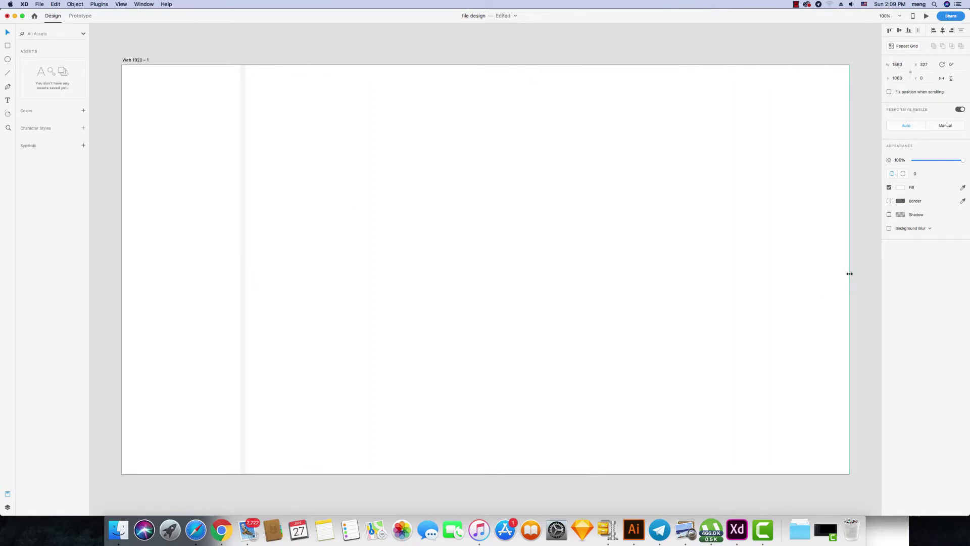
pyautogui.moveTo(505, 472)
pyautogui.mouseDown()
pyautogui.moveTo(523, 178)
pyautogui.moveTo(547, 97)
pyautogui.mouseUp()
# - Place a copy of the sidebar below the header as a 391px-wide content card
pyautogui.click(278, 129)
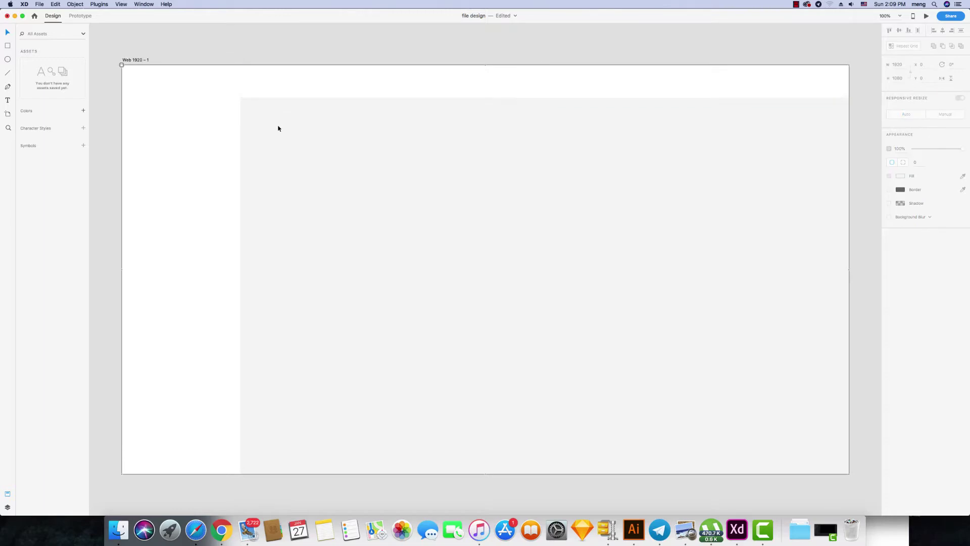
pyautogui.click(187, 167)
pyautogui.keyDown('alt'); pyautogui.moveTo(186, 167); pyautogui.dragTo(318, 168); pyautogui.keyUp('alt')
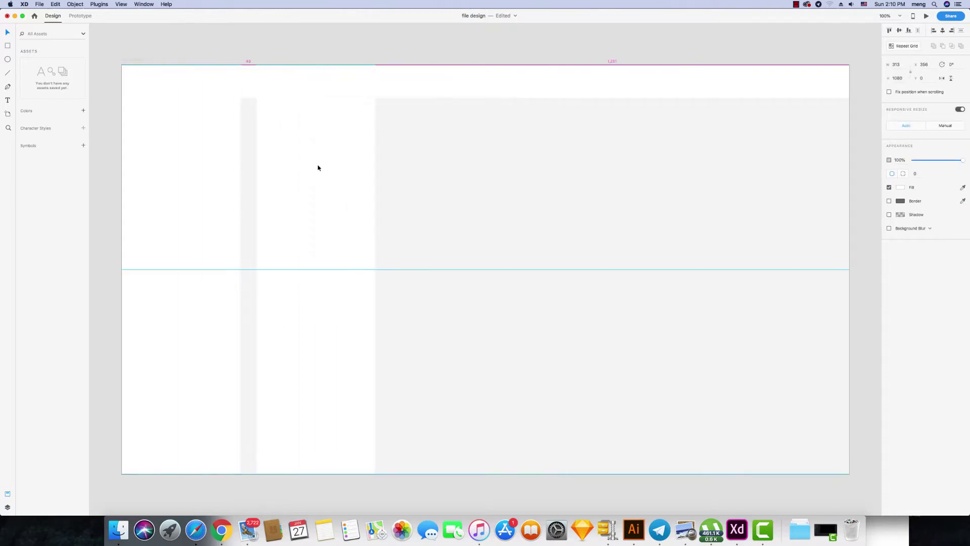
pyautogui.moveTo(316, 65); pyautogui.dragTo(313, 138)
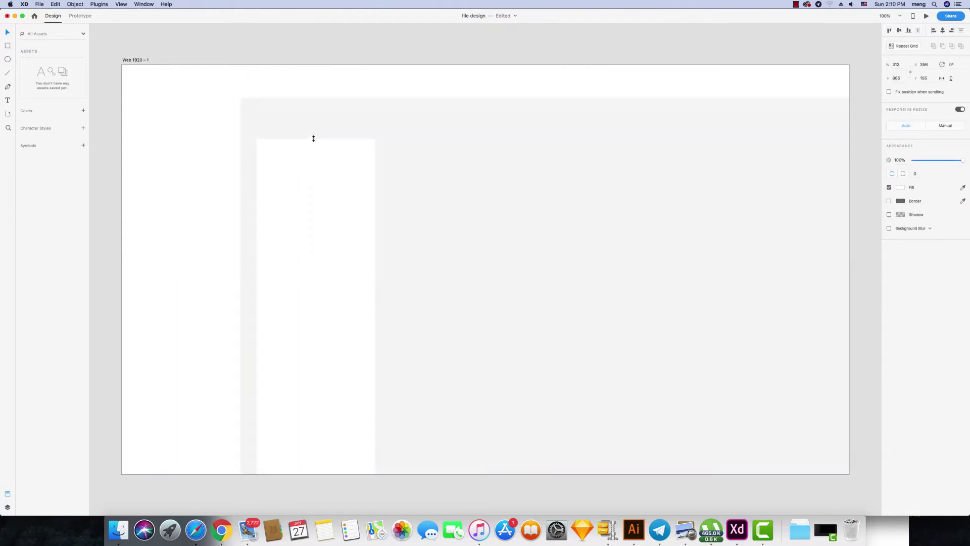
pyautogui.moveTo(374, 303); pyautogui.dragTo(404, 305)
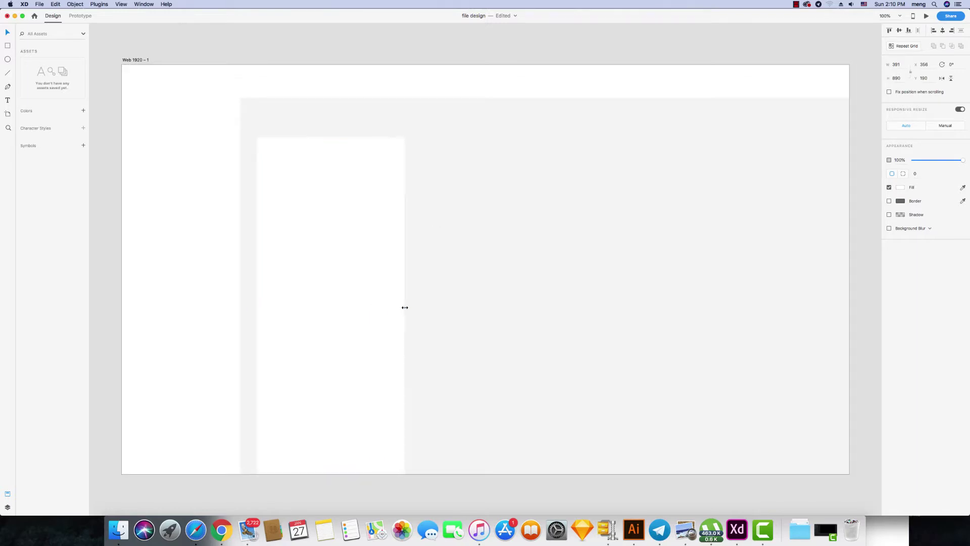
pyautogui.click(446, 327)
# - Duplicate it into a 1120px-wide main card beside it and shorten both cards
pyautogui.keyDown('alt'); pyautogui.moveTo(357, 327); pyautogui.dragTo(514, 330); pyautogui.keyUp('alt')
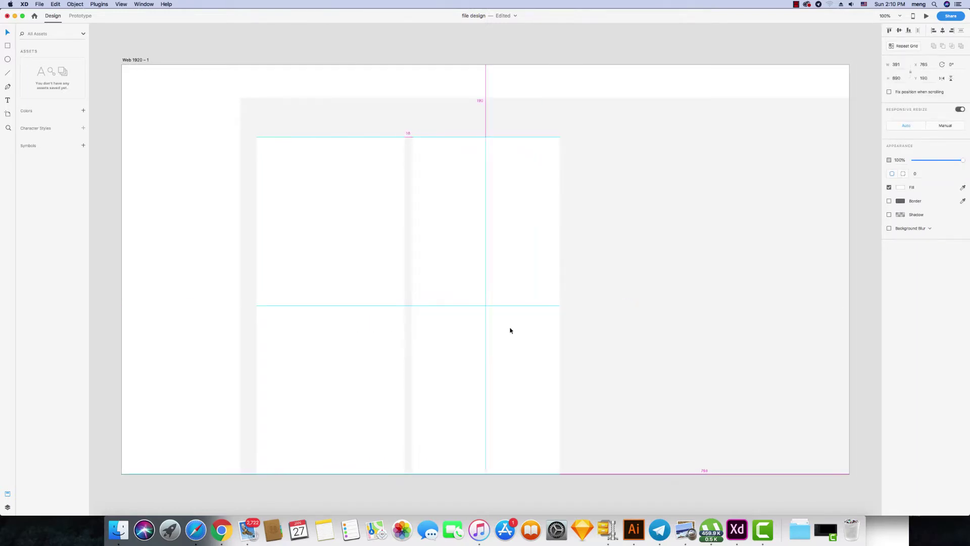
pyautogui.moveTo(564, 306); pyautogui.dragTo(840, 299)
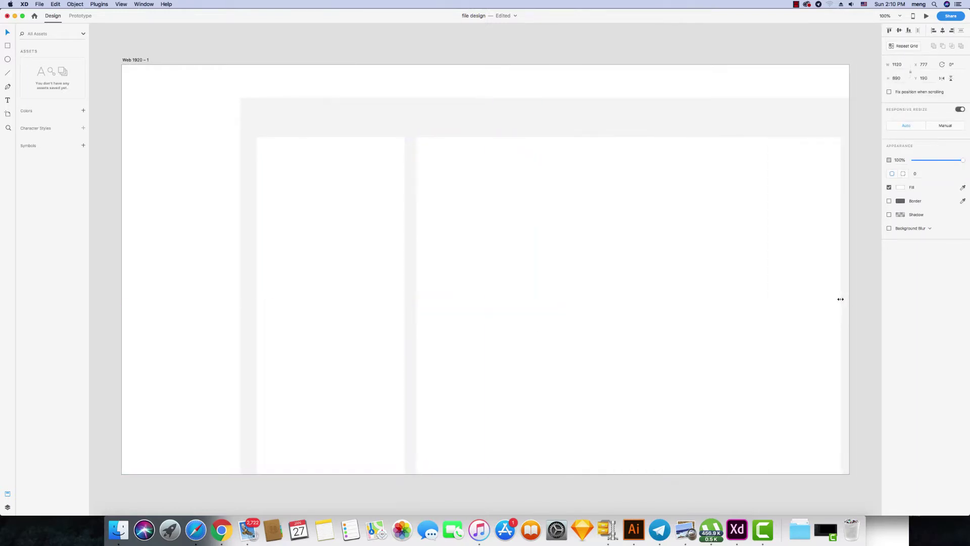
pyautogui.keyDown('shift'); pyautogui.click(354, 455); pyautogui.keyUp('shift')
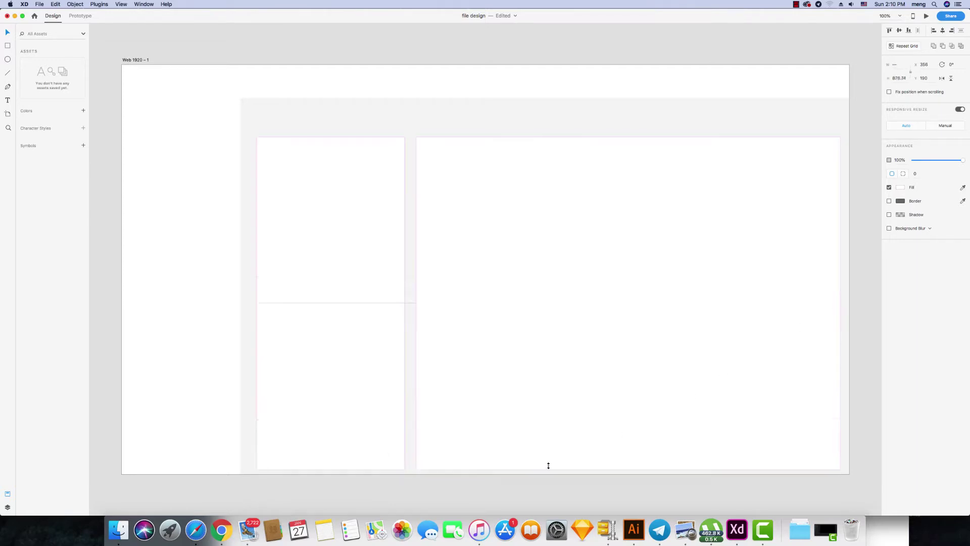
pyautogui.moveTo(548, 474); pyautogui.dragTo(549, 412)
pyautogui.click(433, 360)
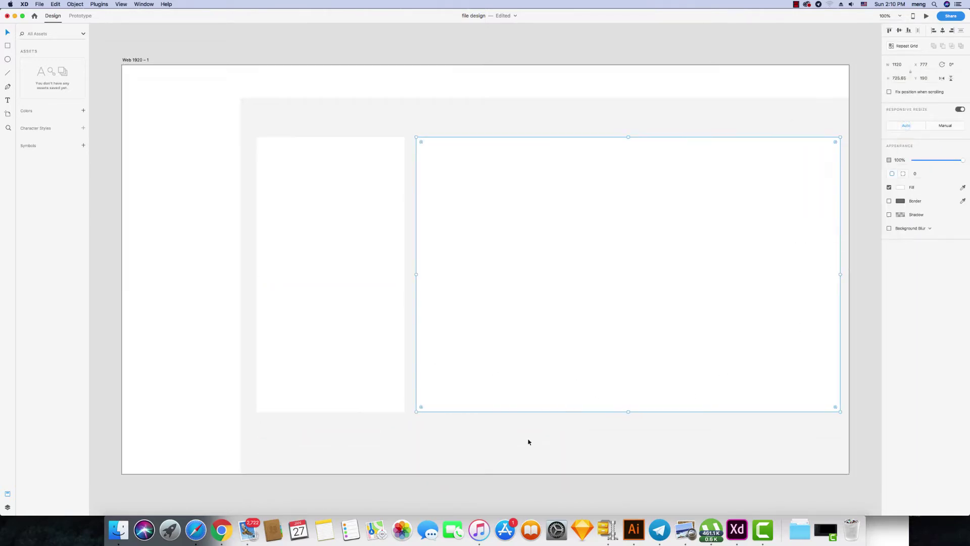
pyautogui.moveTo(548, 412); pyautogui.dragTo(551, 386)
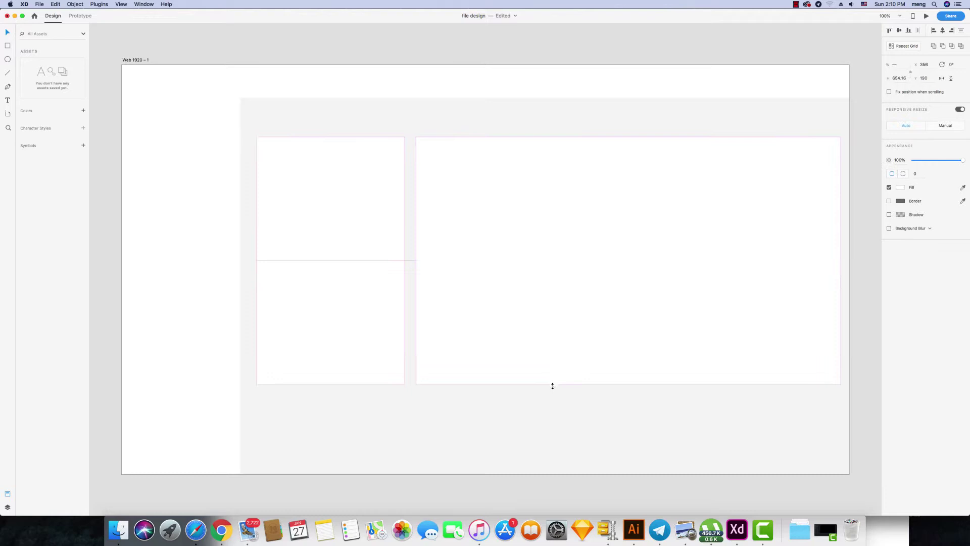
# - Create a small card beneath the narrow left card for the bottom row
pyautogui.click(331, 326)
pyautogui.moveTo(348, 303); pyautogui.dragTo(347, 357)
pyautogui.moveTo(331, 190); pyautogui.dragTo(327, 398)
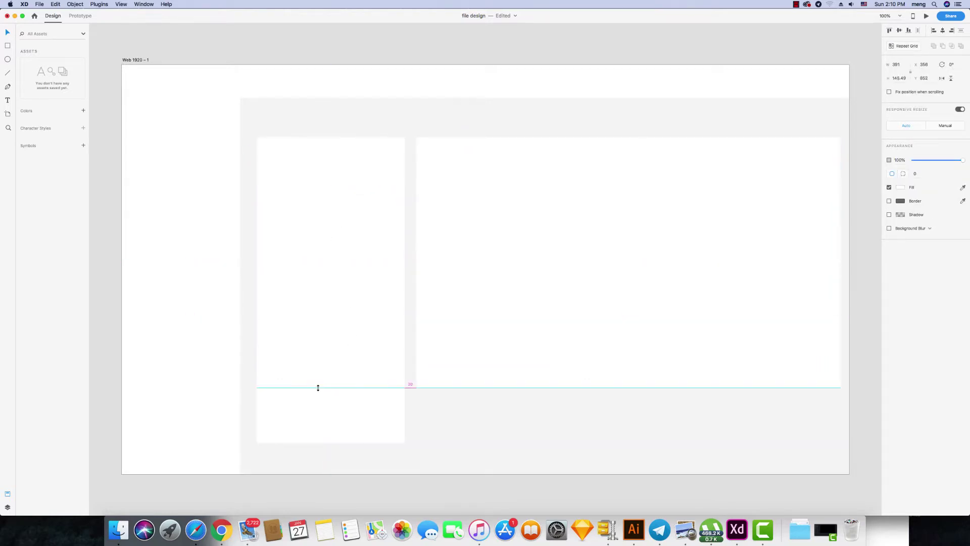
pyautogui.moveTo(331, 443); pyautogui.dragTo(532, 432)
pyautogui.click(449, 441)
pyautogui.press('super+d')
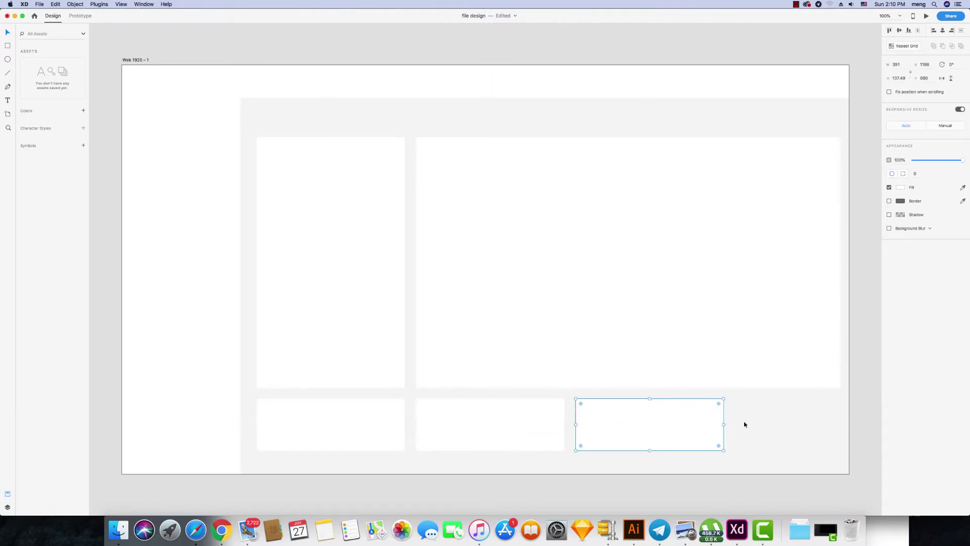
pyautogui.moveTo(745, 423); pyautogui.dragTo(255, 441)
pyautogui.moveTo(724, 425); pyautogui.dragTo(805, 424)
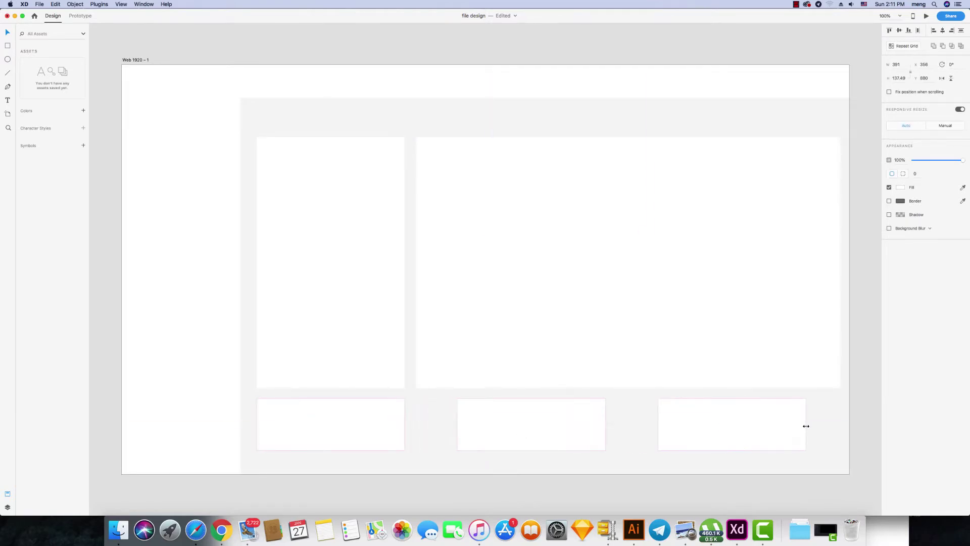
pyautogui.press('super+z')
pyautogui.press('super+z')
pyautogui.press('super+z')
# - Resize the bottom card and duplicate it into a row of three equal cards
pyautogui.moveTo(402, 423); pyautogui.dragTo(438, 426)
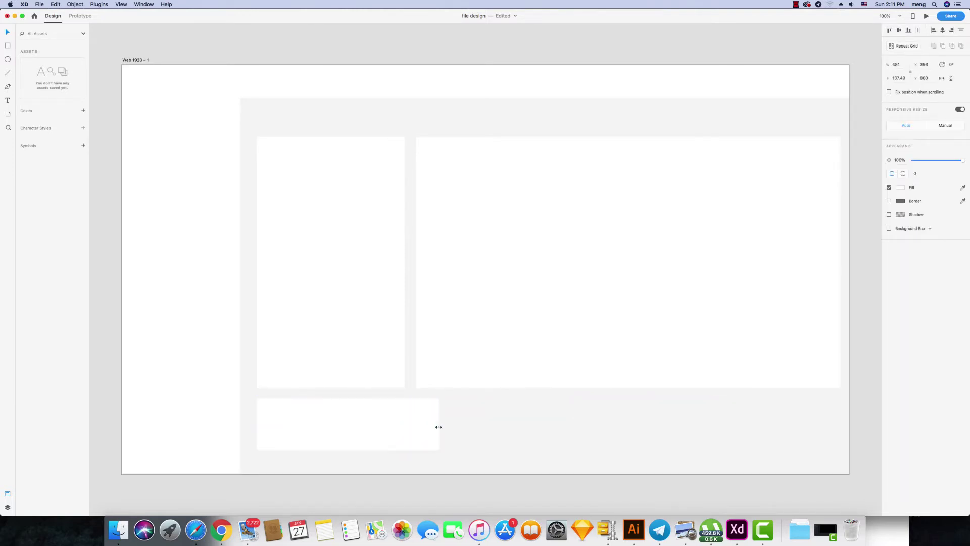
pyautogui.moveTo(347, 451); pyautogui.dragTo(347, 457)
pyautogui.press('super+d')
pyautogui.moveTo(399, 433); pyautogui.dragTo(738, 429)
pyautogui.press('super+d')
pyautogui.click(816, 334)
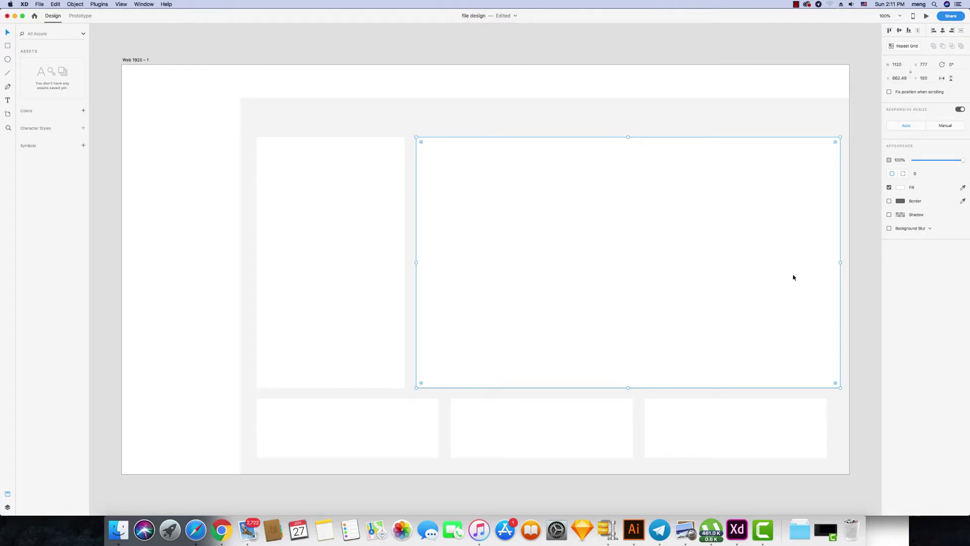
pyautogui.moveTo(414, 392); pyautogui.dragTo(763, 431)
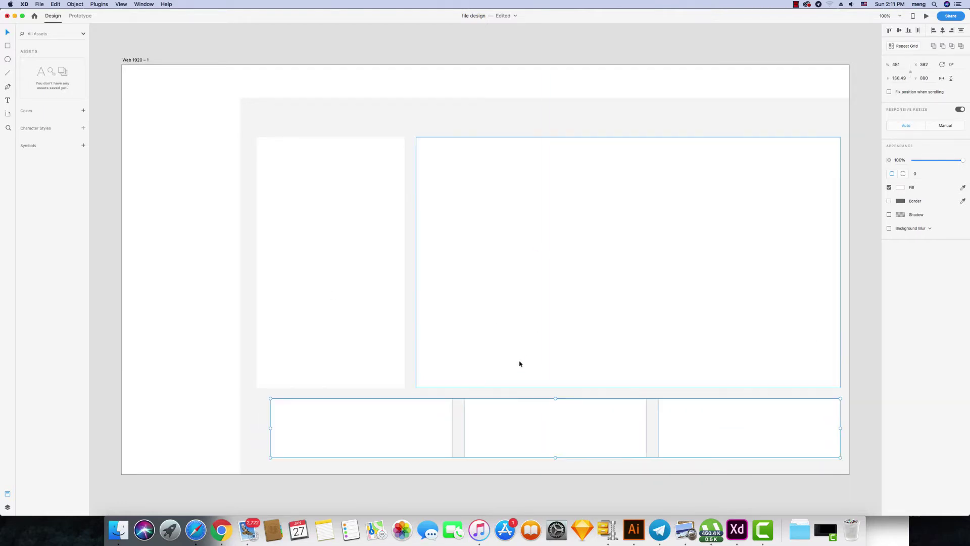
# - Realign the main and narrow cards and widen the left sidebar
pyautogui.click(418, 263)
pyautogui.moveTo(418, 263); pyautogui.dragTo(464, 264)
pyautogui.moveTo(381, 271); pyautogui.dragTo(429, 271)
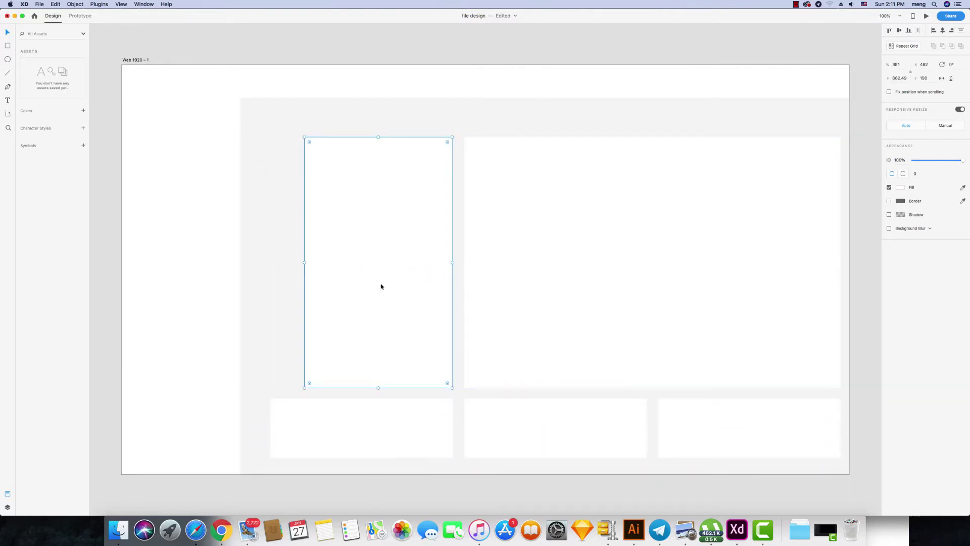
pyautogui.moveTo(303, 265); pyautogui.dragTo(252, 271)
pyautogui.click(240, 270)
pyautogui.click(268, 277)
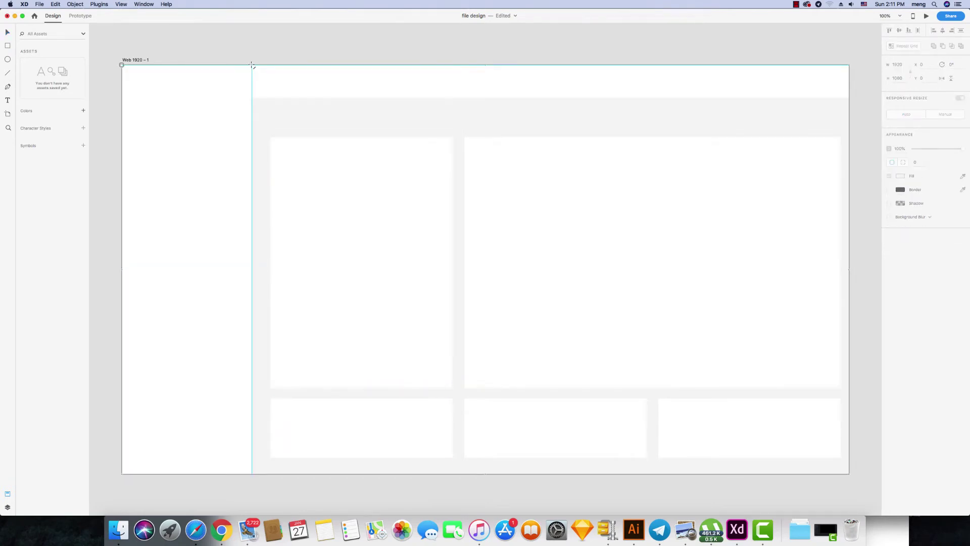
# - Draw a thin vertical divider line along the sidebar's right edge
pyautogui.moveTo(252, 66); pyautogui.dragTo(253, 419)
pyautogui.click(900, 174)
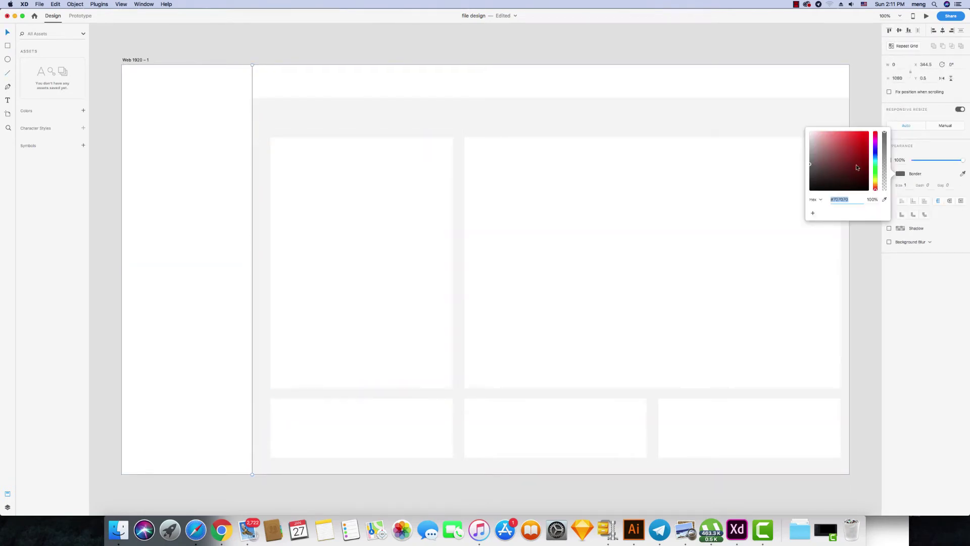
pyautogui.click(684, 108)
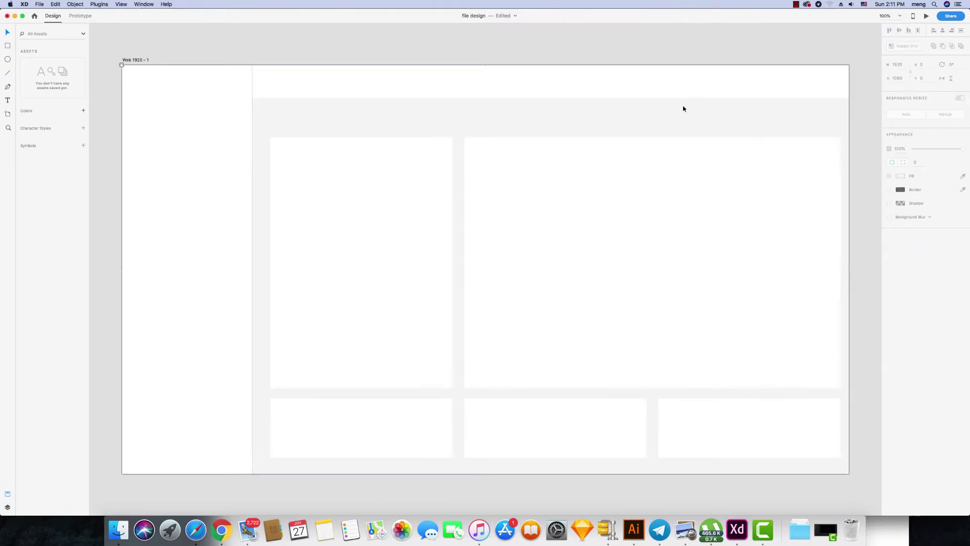
pyautogui.click(429, 43)
# - Draw a small circle in the first bottom card and fit the imported Skype logo inside it
pyautogui.hscroll(-1, 428, 43)
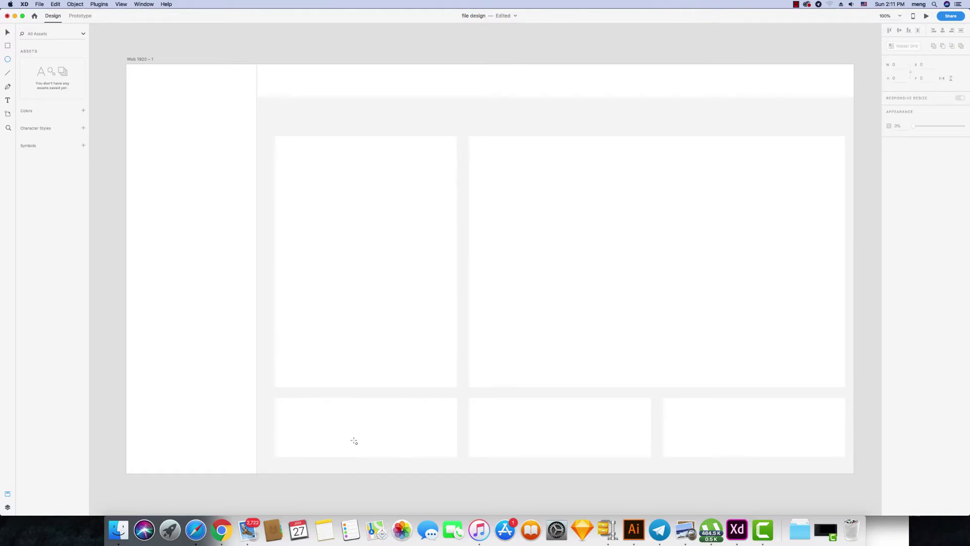
pyautogui.scroll(5, 320, 451)
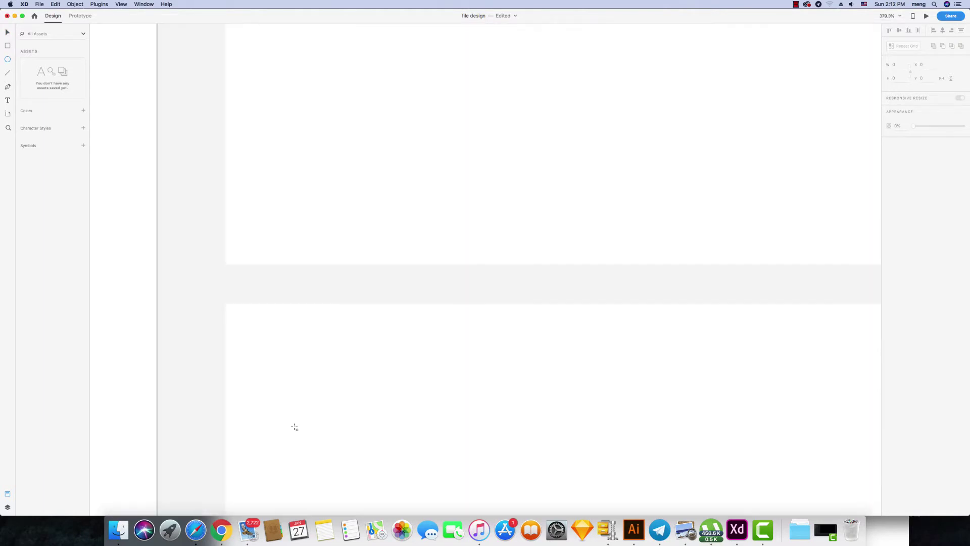
pyautogui.scroll(5, 293, 427)
pyautogui.moveTo(310, 236); pyautogui.dragTo(392, 320)
pyautogui.click(118, 529)
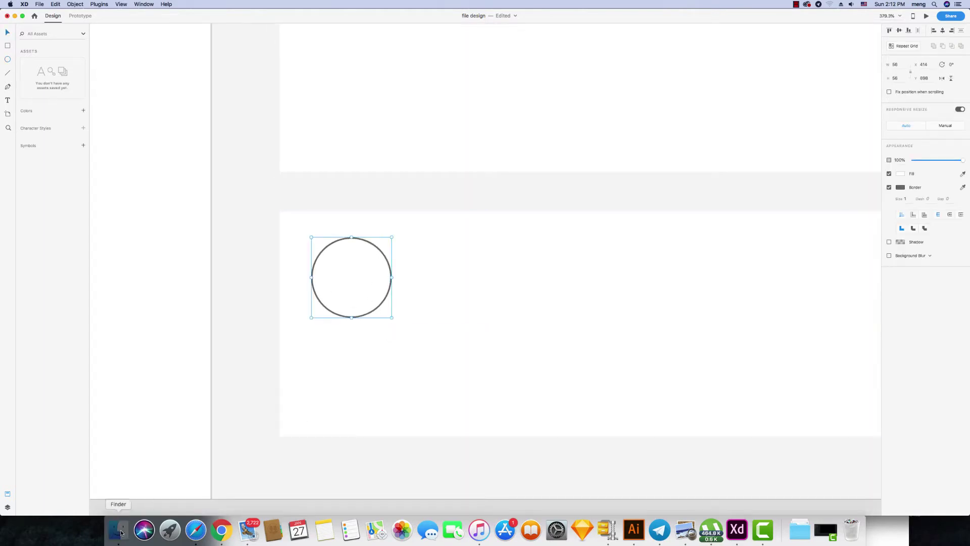
pyautogui.moveTo(647, 249); pyautogui.dragTo(456, 169)
pyautogui.moveTo(452, 119)
pyautogui.mouseDown()
pyautogui.moveTo(632, 296)
pyautogui.moveTo(381, 251)
pyautogui.moveTo(365, 268)
pyautogui.mouseUp()
# - Make the circle borderless with a #F8F8F8 fill and select it together with the logo
pyautogui.click(384, 263)
pyautogui.click(889, 188)
pyautogui.click(900, 173)
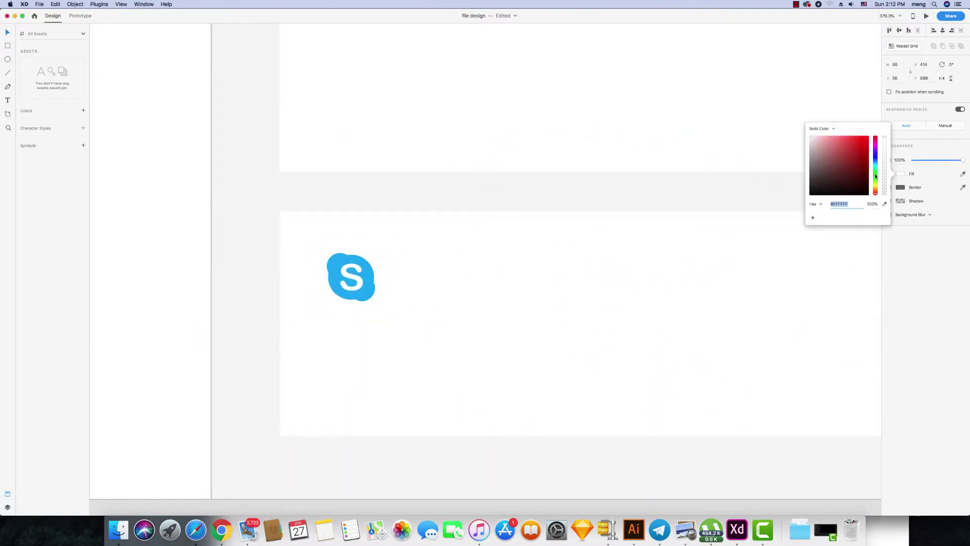
pyautogui.click(357, 299)
pyautogui.keyDown('shift'); pyautogui.click(381, 288); pyautogui.keyUp('shift')
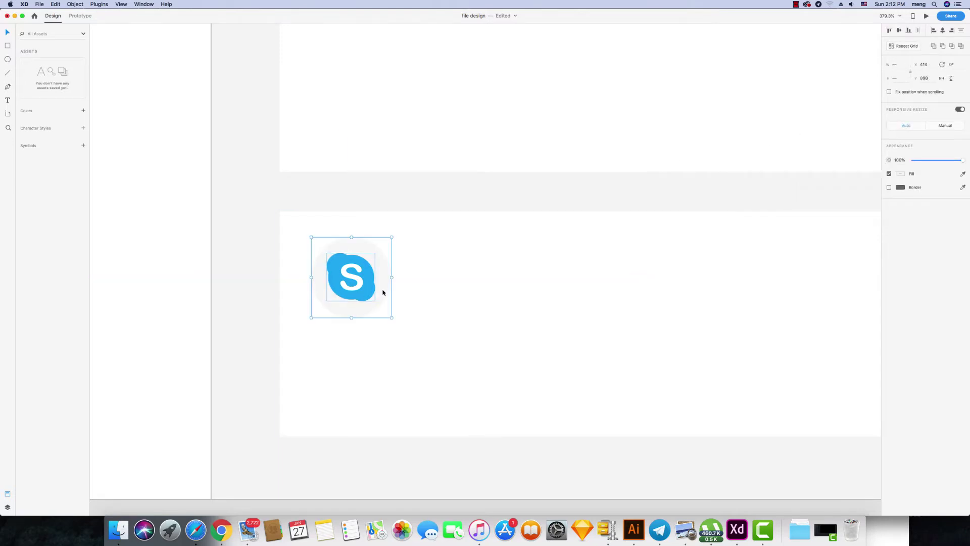
# - Add a grey 'Khmerux miss call' title under the Skype logo at font size 22
pyautogui.press('t')
pyautogui.click(332, 345)
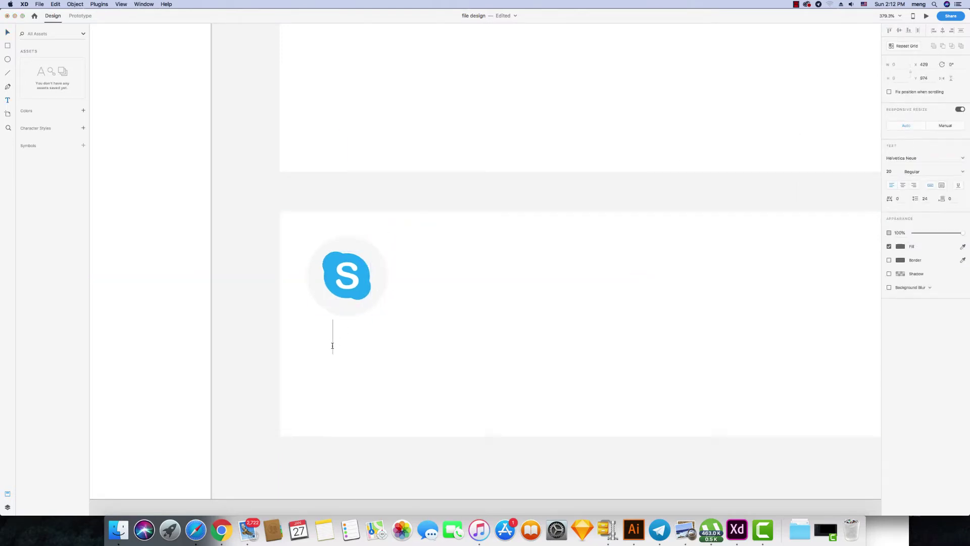
pyautogui.write('Khmerux miss call')
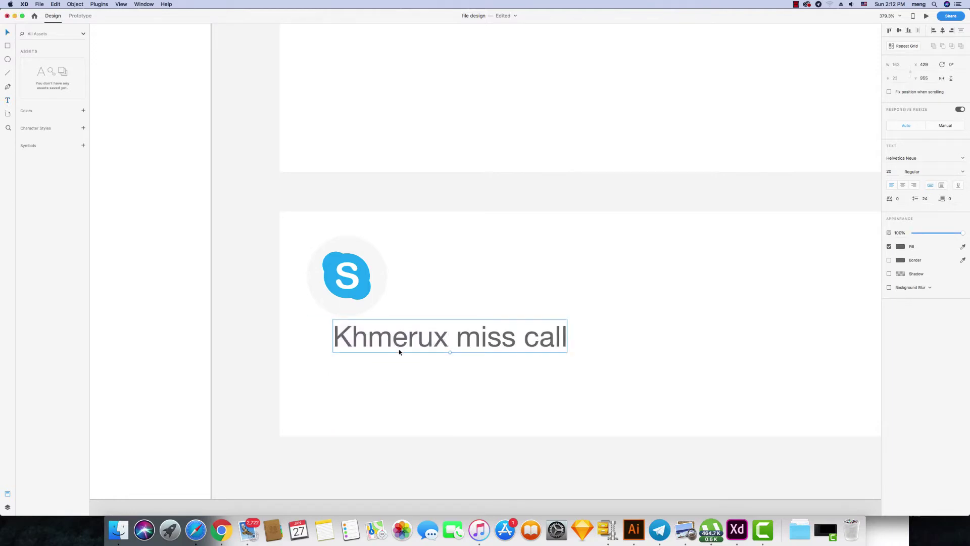
pyautogui.moveTo(400, 352); pyautogui.dragTo(373, 362)
pyautogui.click(890, 171)
pyautogui.write('22')
pyautogui.press('Return')
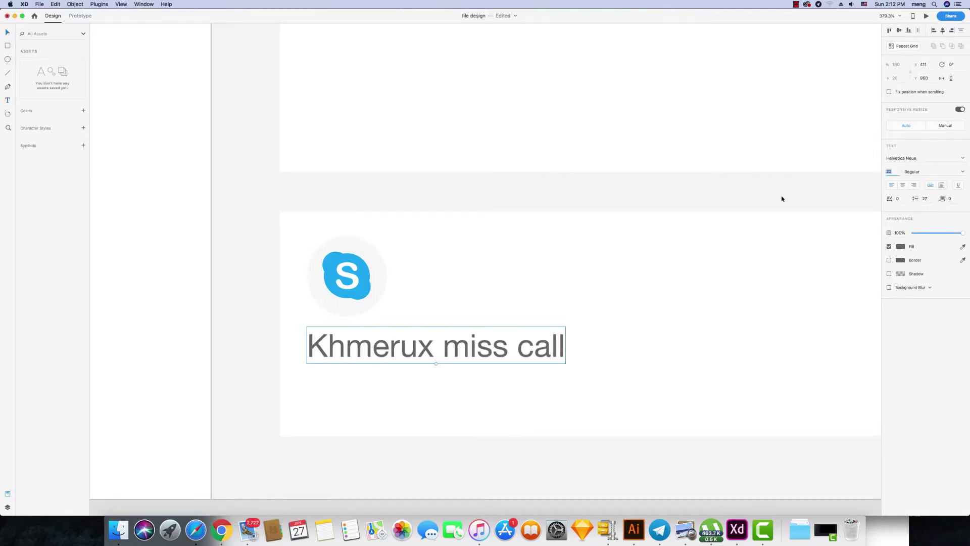
# - Duplicate the title below as a blue 'Cambodia calling' line at font size 16
pyautogui.moveTo(435, 345); pyautogui.dragTo(434, 385)
pyautogui.doubleClick(434, 385)
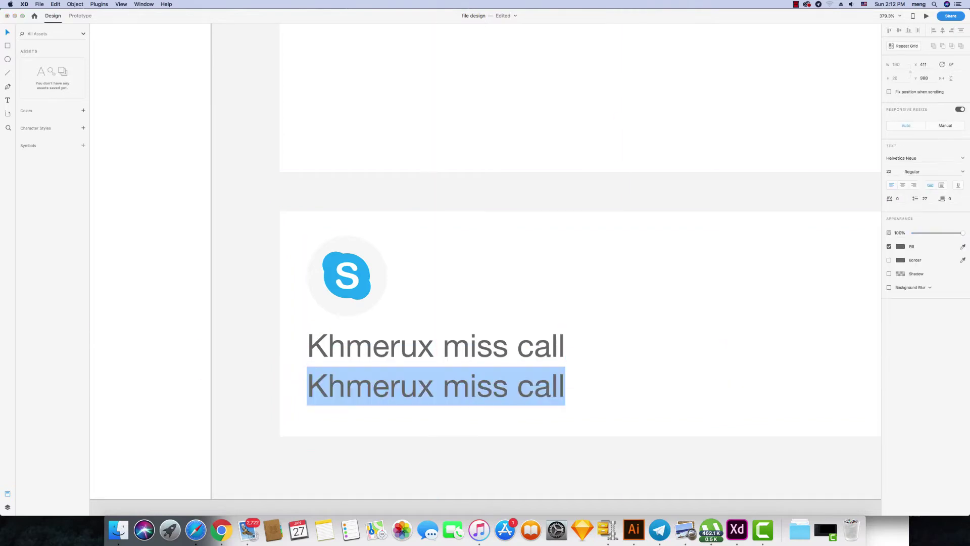
pyautogui.write('Cambodia calling')
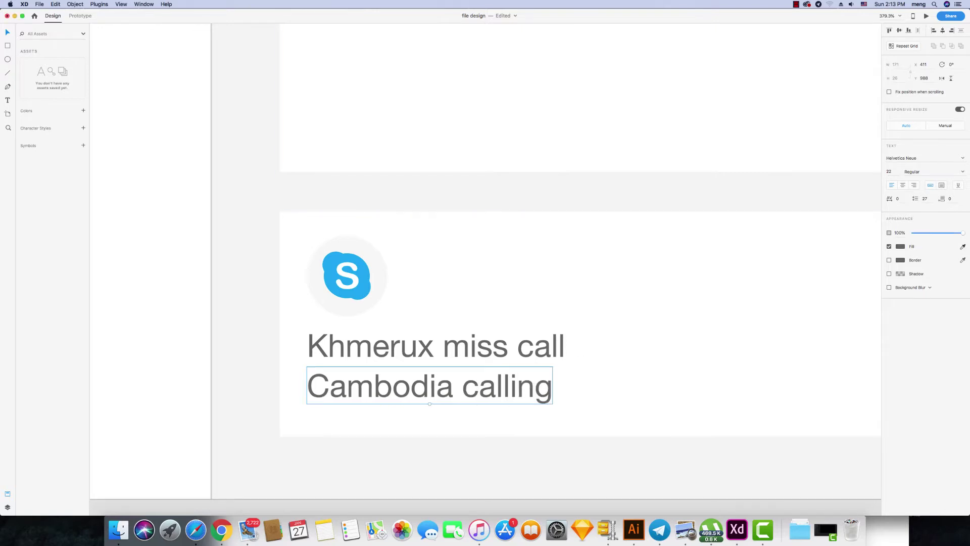
pyautogui.press('super+alt+v')
pyautogui.click(889, 171)
pyautogui.write('17')
pyautogui.press('Return')
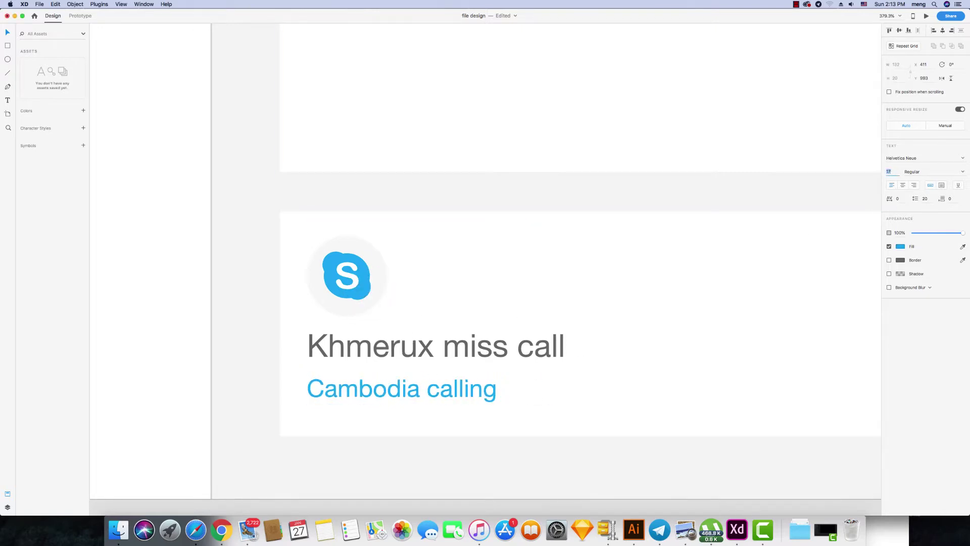
pyautogui.press('Down')
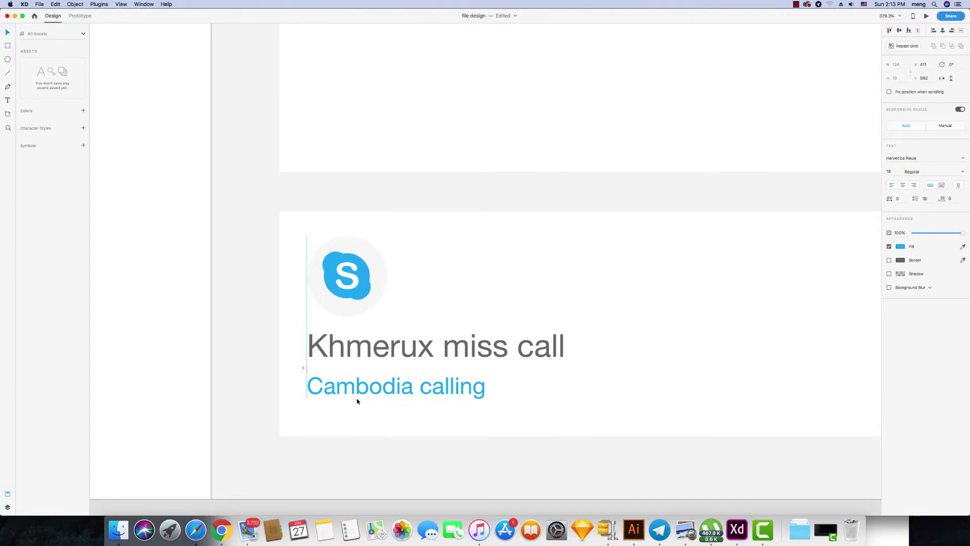
# - Copy the grey circle to the card's right side and import the phone icon
pyautogui.moveTo(309, 309); pyautogui.dragTo(662, 398)
pyautogui.click(111, 542)
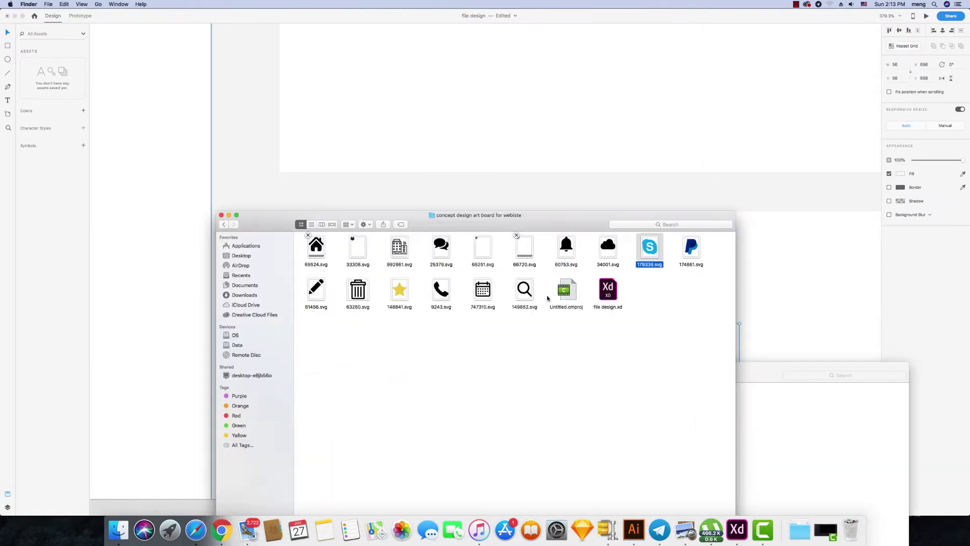
pyautogui.moveTo(439, 290)
pyautogui.mouseDown()
pyautogui.moveTo(569, 199)
pyautogui.moveTo(585, 202)
pyautogui.moveTo(791, 405)
pyautogui.moveTo(451, 130)
pyautogui.mouseUp()
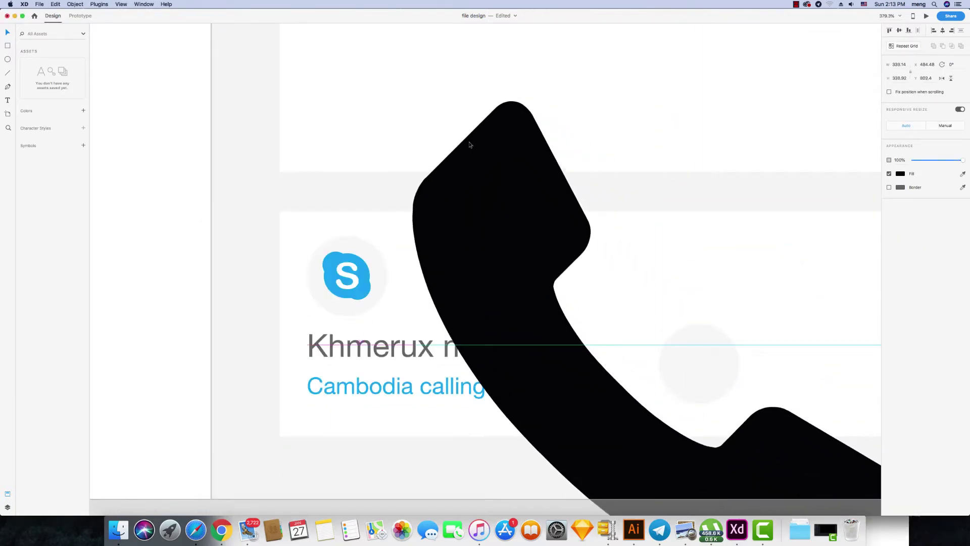
# - Shrink the phone icon, colour it Skype blue, and fill its circle #B4E8FF
pyautogui.moveTo(404, 93)
pyautogui.mouseDown()
pyautogui.moveTo(633, 324)
pyautogui.moveTo(689, 356)
pyautogui.mouseUp()
pyautogui.click(375, 285)
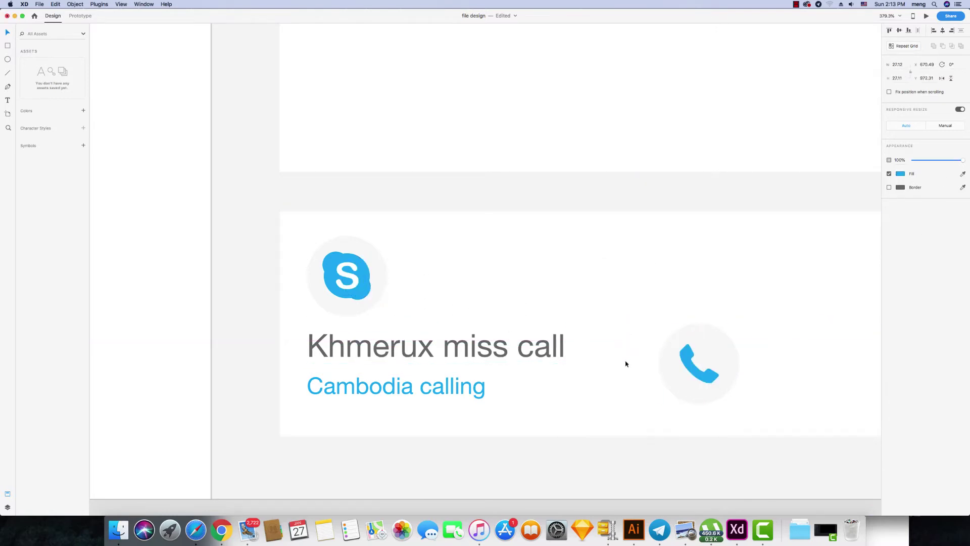
pyautogui.click(667, 379)
pyautogui.click(900, 173)
pyautogui.click(963, 173)
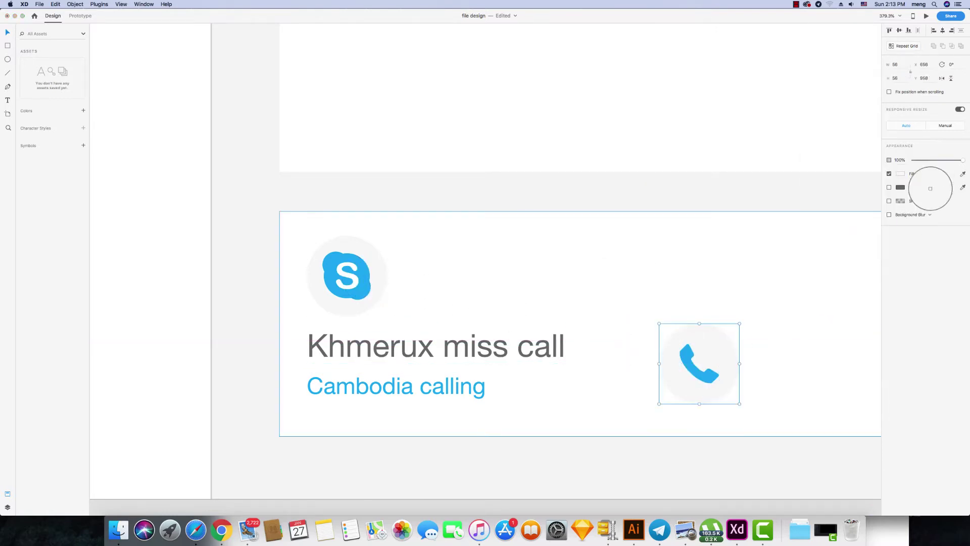
pyautogui.click(685, 354)
pyautogui.click(901, 173)
pyautogui.click(714, 335)
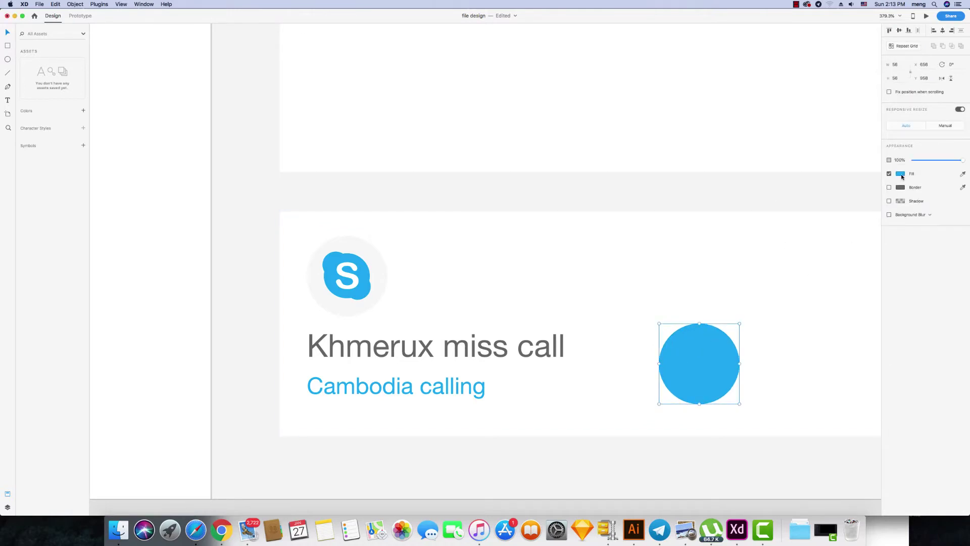
pyautogui.click(900, 173)
pyautogui.click(827, 136)
# - Resize the light blue circle and position it at the card's right, level with the title
pyautogui.click(692, 381)
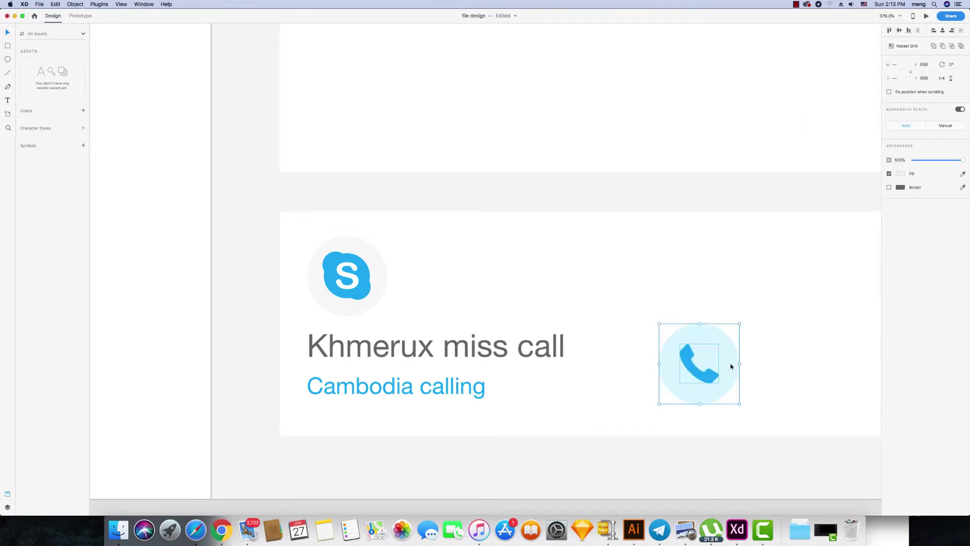
pyautogui.scroll(1, 651, 371)
pyautogui.hscroll(5, 651, 372)
pyautogui.moveTo(486, 311)
pyautogui.mouseDown()
pyautogui.moveTo(704, 315)
pyautogui.moveTo(712, 324)
pyautogui.mouseUp()
pyautogui.moveTo(748, 361); pyautogui.dragTo(732, 356)
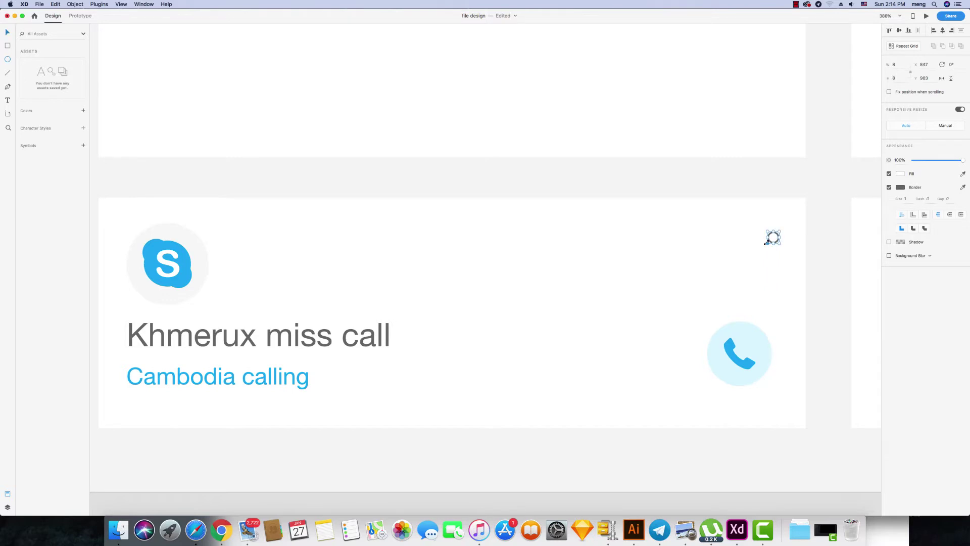
# - Make a borderless grey 8×8 dot and repeat-grid it into three dots at the card's top right
pyautogui.click(889, 187)
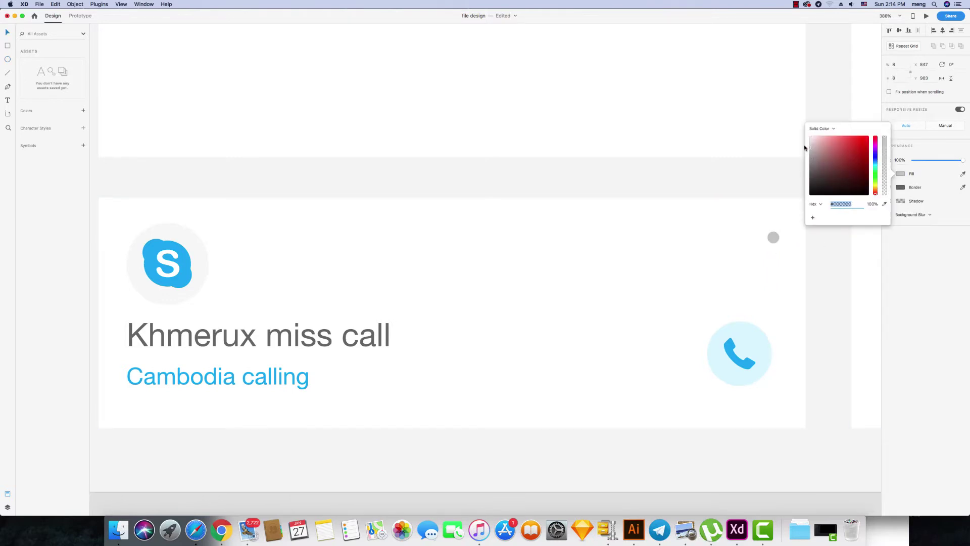
pyautogui.moveTo(773, 237); pyautogui.dragTo(775, 234)
pyautogui.click(903, 47)
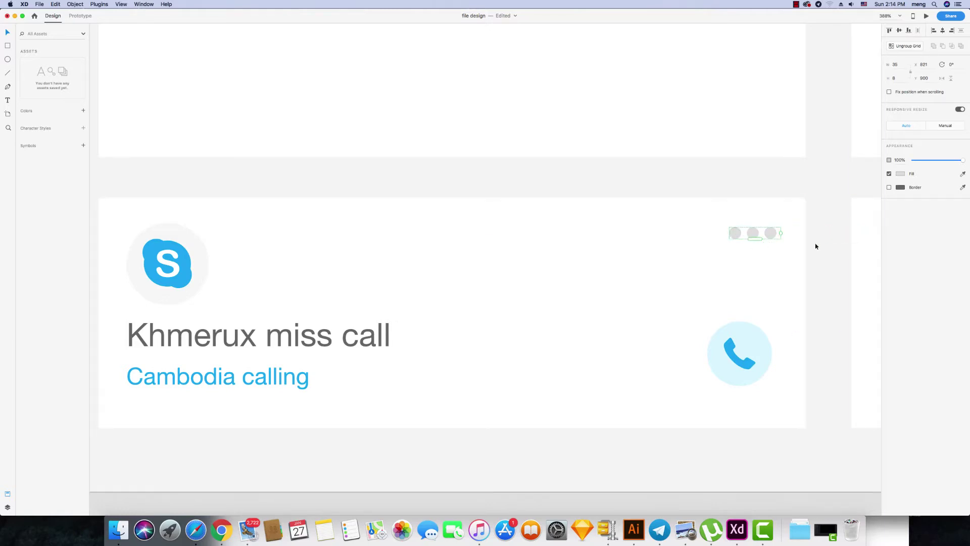
pyautogui.doubleClick(776, 239)
pyautogui.click(759, 233)
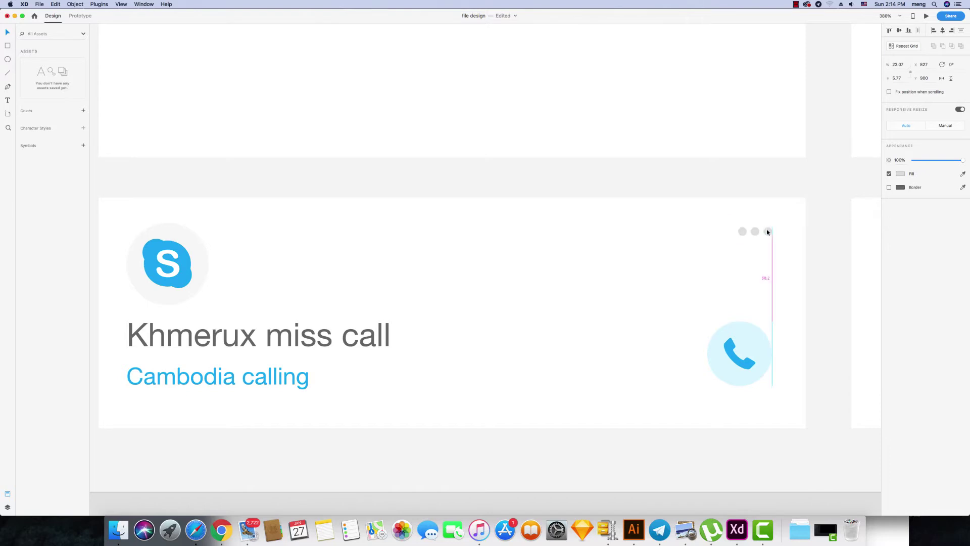
pyautogui.scroll(-5, 594, 260)
pyautogui.scroll(-3, 394, 302)
pyautogui.click(501, 277)
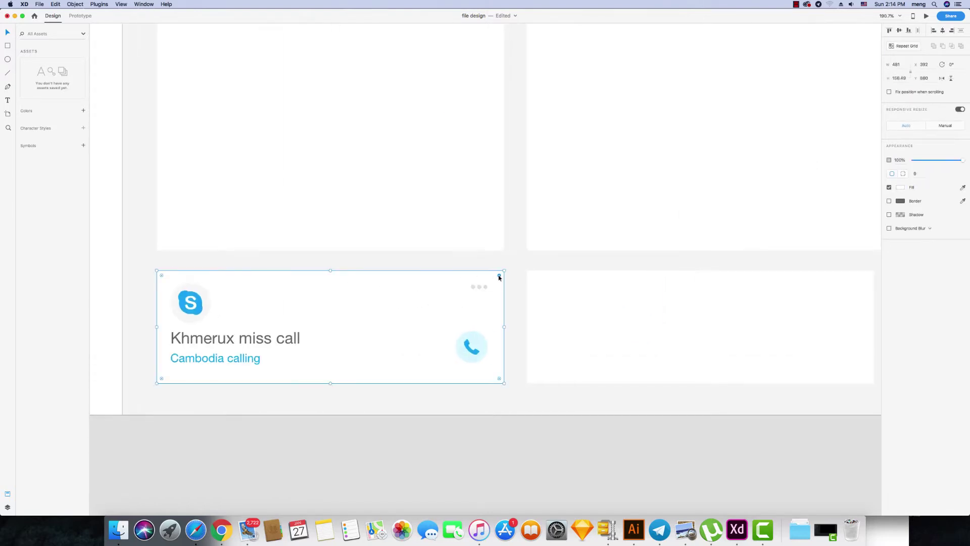
# - Delete the empty neighbouring card and duplicate the call card into its slot
pyautogui.click(522, 266)
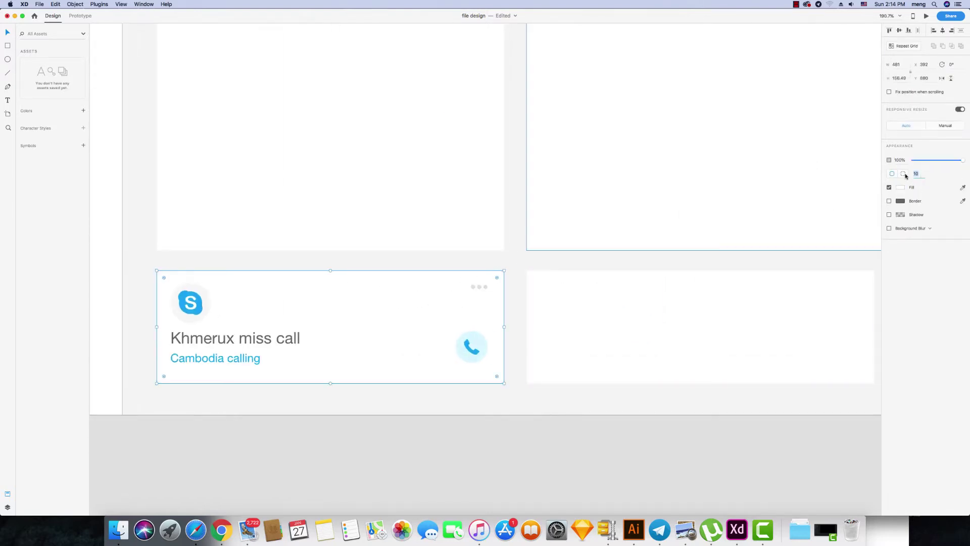
pyautogui.scroll(-3, 516, 267)
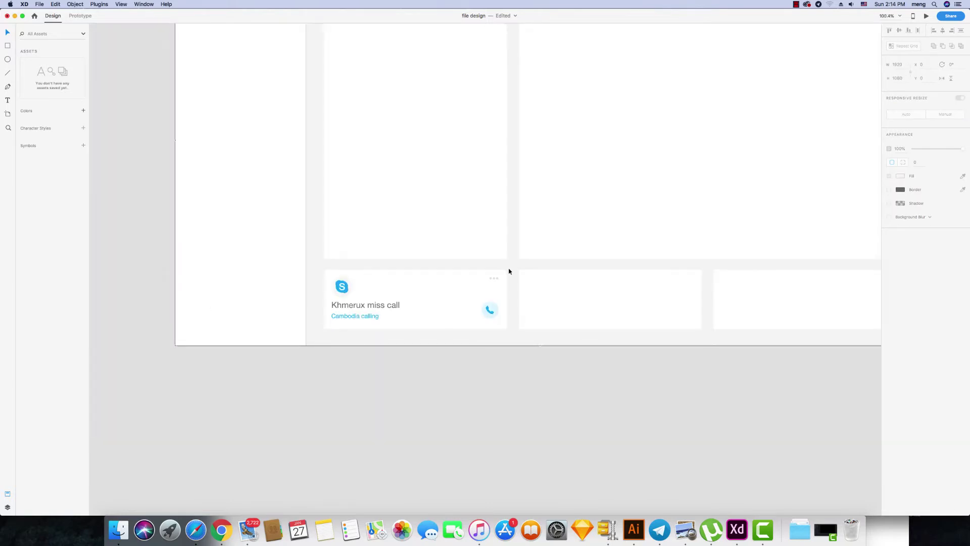
pyautogui.scroll(-1, 509, 271)
pyautogui.click(449, 327)
pyautogui.click(532, 320)
pyautogui.press('Delete')
pyautogui.click(406, 327)
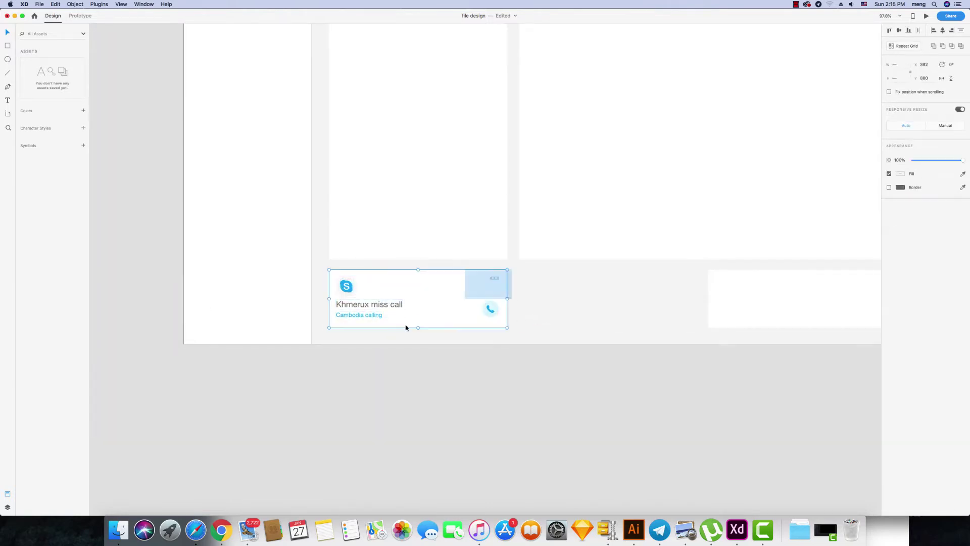
pyautogui.keyDown('alt'); pyautogui.moveTo(405, 327); pyautogui.dragTo(550, 325); pyautogui.keyUp('alt')
# - Remove the copy's title and retype its subtitle as a blue email address line
pyautogui.scroll(5, 525, 306)
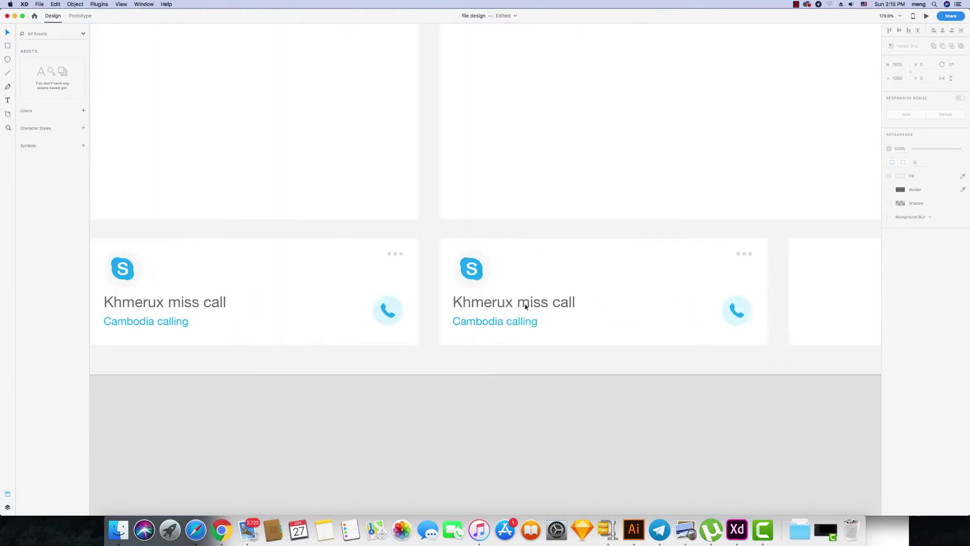
pyautogui.doubleClick(525, 306)
pyautogui.press('Delete')
pyautogui.doubleClick(519, 322)
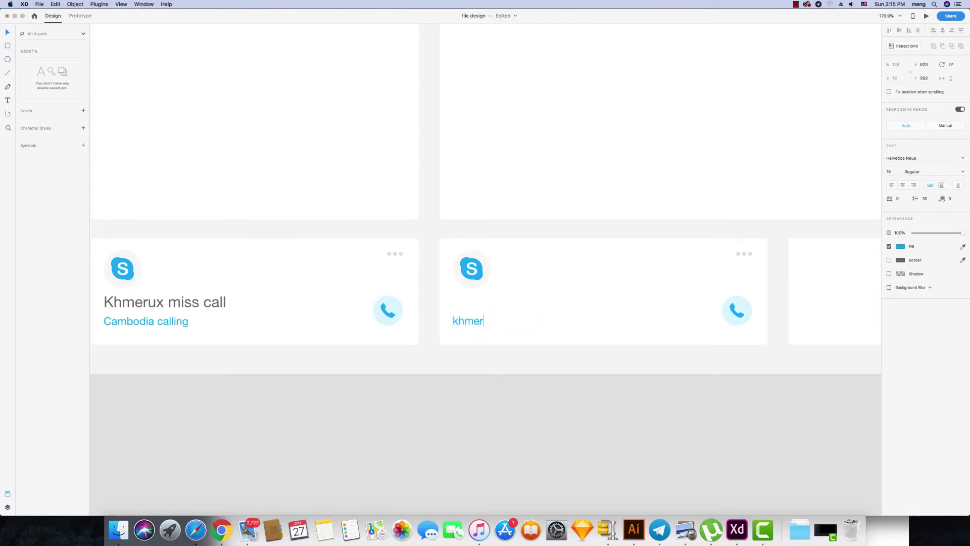
pyautogui.moveTo(542, 324); pyautogui.dragTo(542, 318)
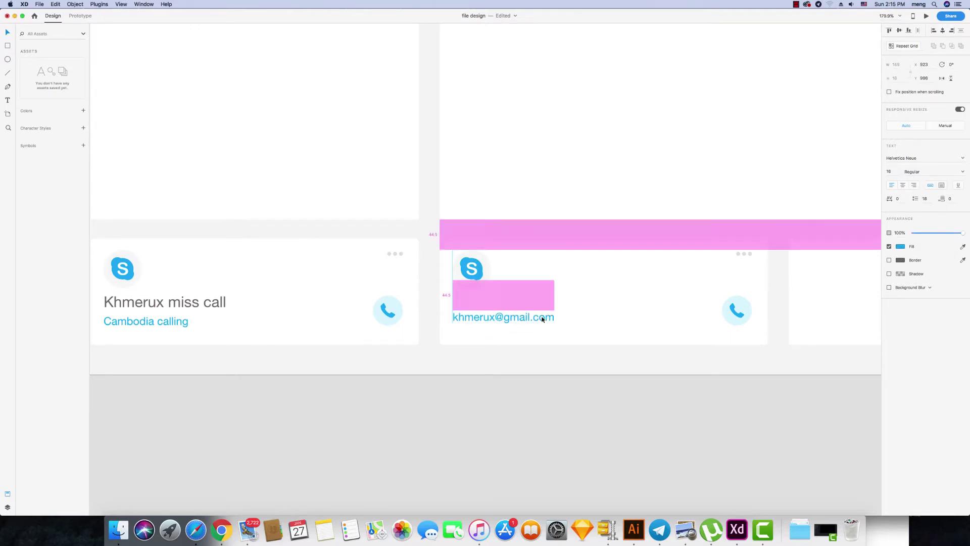
pyautogui.click(516, 368)
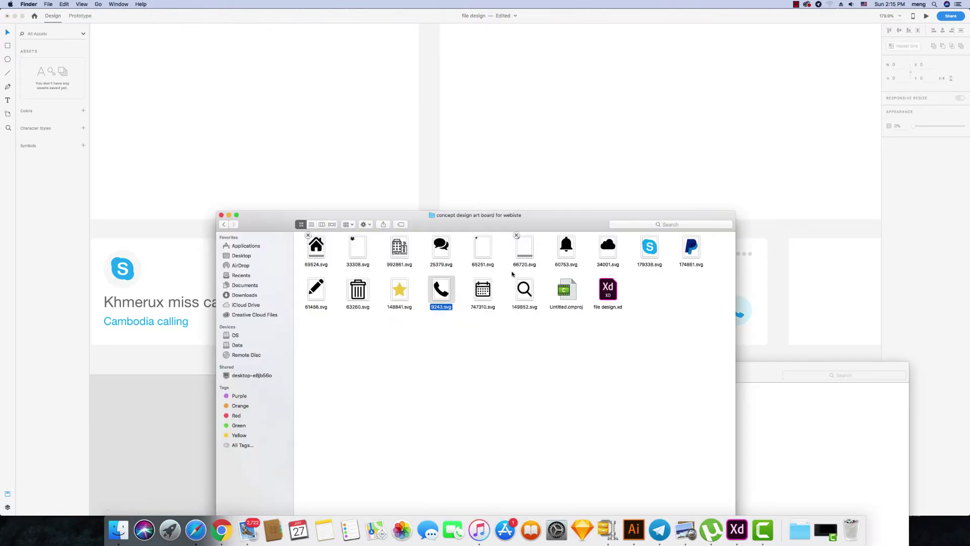
# - Import the PayPal SVG and scale it down centred in the second card's grey circle
pyautogui.moveTo(686, 249)
pyautogui.mouseDown()
pyautogui.moveTo(837, 257)
pyautogui.moveTo(420, 97)
pyautogui.mouseUp()
pyautogui.moveTo(650, 411); pyautogui.dragTo(556, 300)
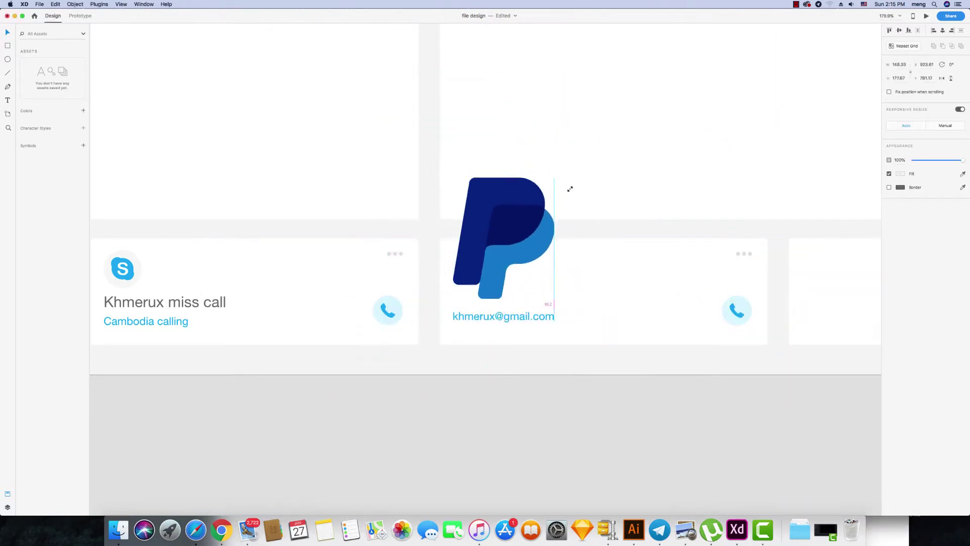
pyautogui.scroll(-3, 502, 244)
pyautogui.scroll(10, 503, 244)
pyautogui.moveTo(489, 239); pyautogui.dragTo(447, 272)
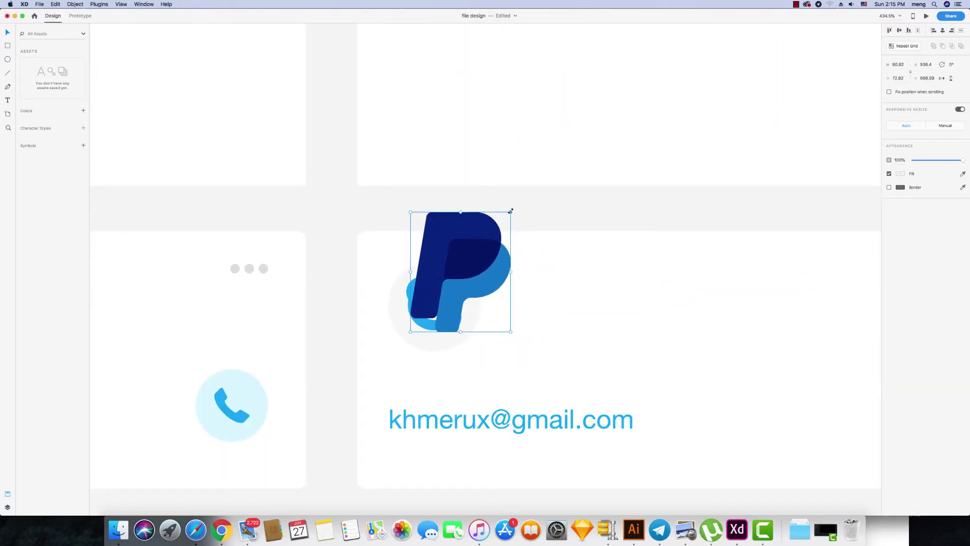
pyautogui.moveTo(511, 211); pyautogui.dragTo(458, 277)
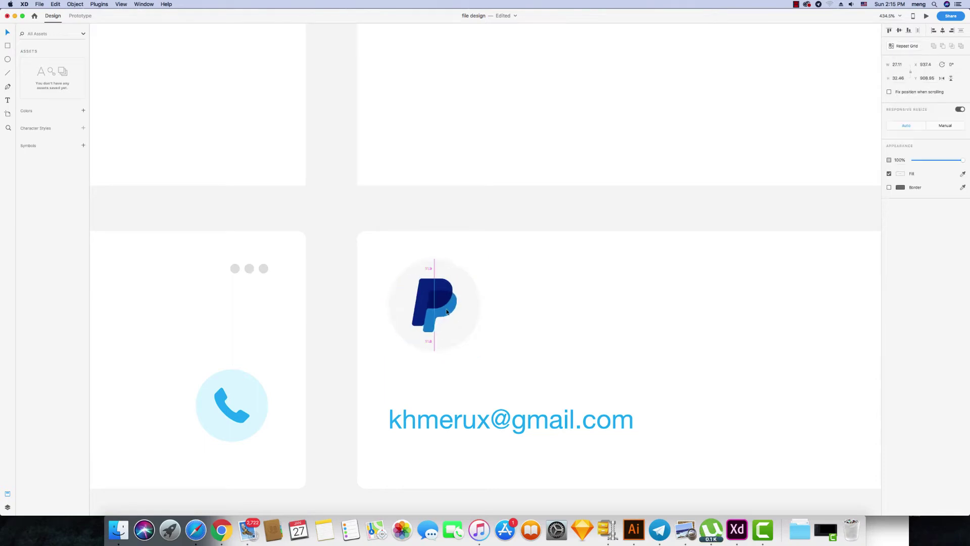
pyautogui.scroll(-5, 469, 218)
# - Delete the PayPal card's phone glyph and pen-draw a three-point checkmark in the circle
pyautogui.hscroll(5, 556, 210)
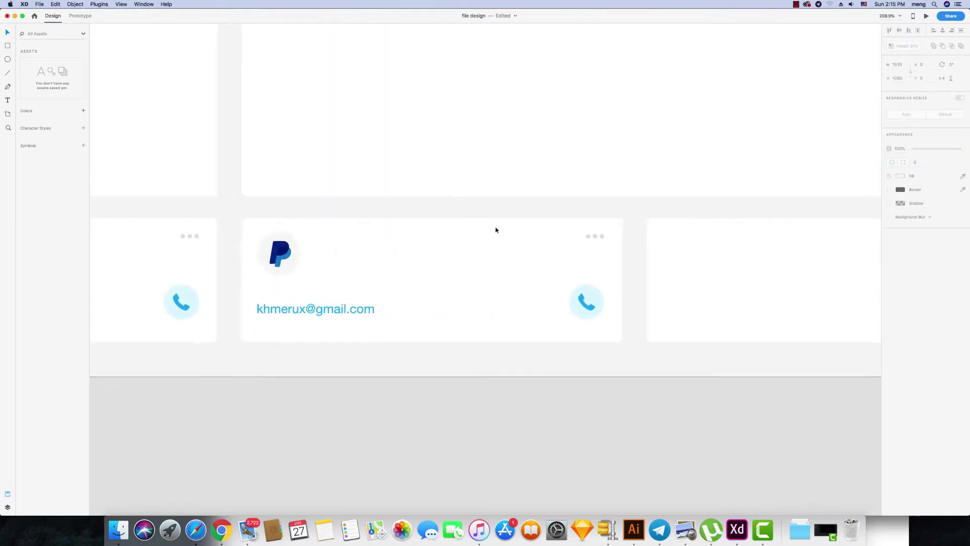
pyautogui.scroll(3, 496, 230)
pyautogui.click(579, 302)
pyautogui.press('Delete')
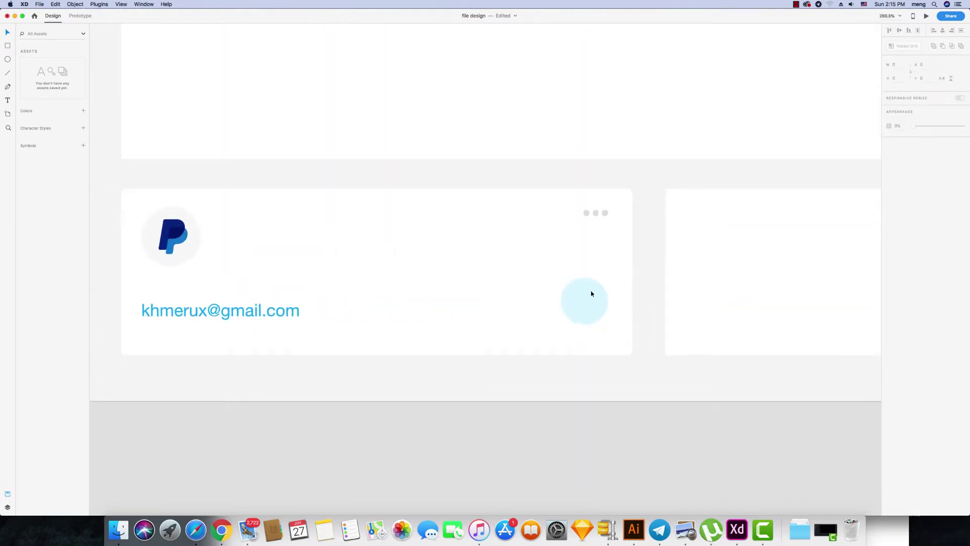
pyautogui.scroll(5, 591, 297)
pyautogui.click(7, 87)
pyautogui.click(494, 313)
pyautogui.click(516, 334)
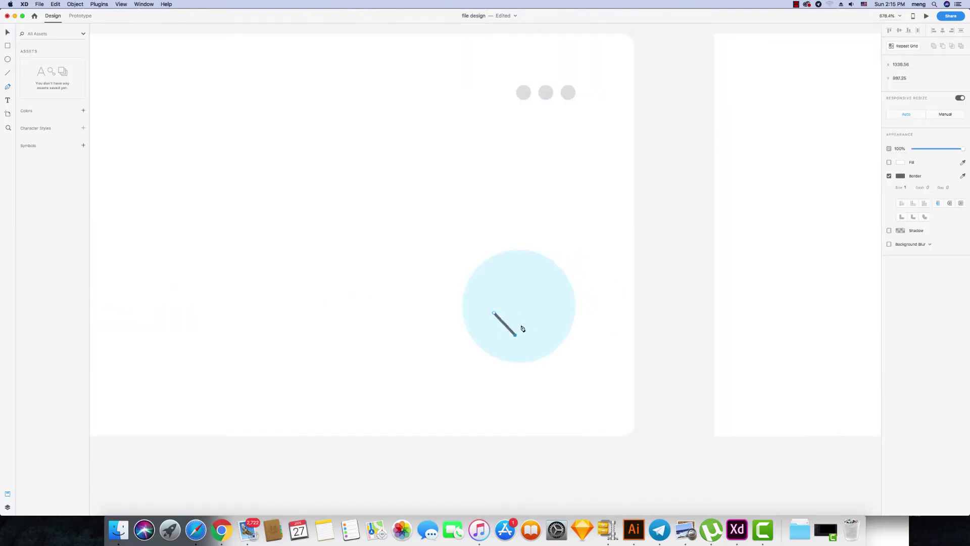
pyautogui.click(549, 287)
pyautogui.press('Escape')
# - Give the checkmark a green stroke of border size 3 with round caps
pyautogui.doubleClick(905, 198)
pyautogui.write('3')
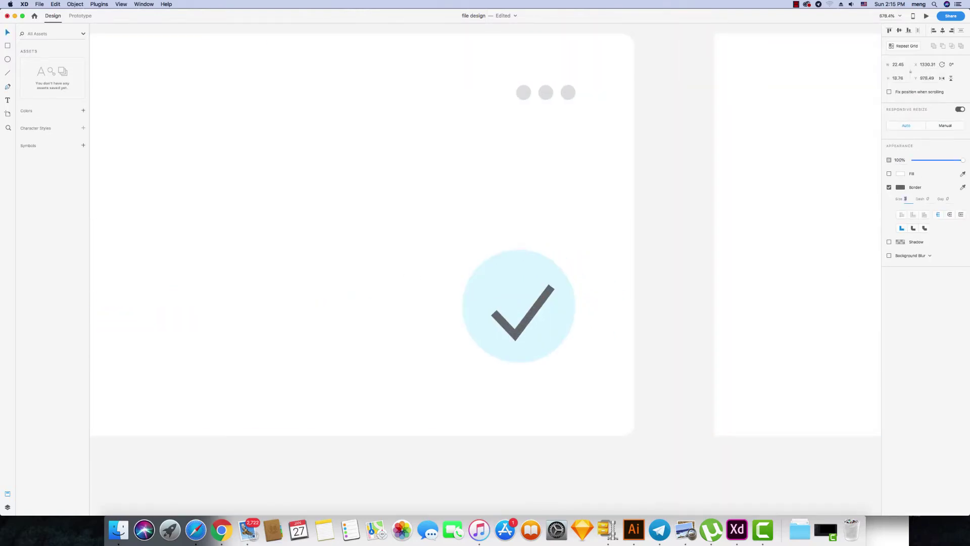
pyautogui.click(913, 228)
pyautogui.click(902, 190)
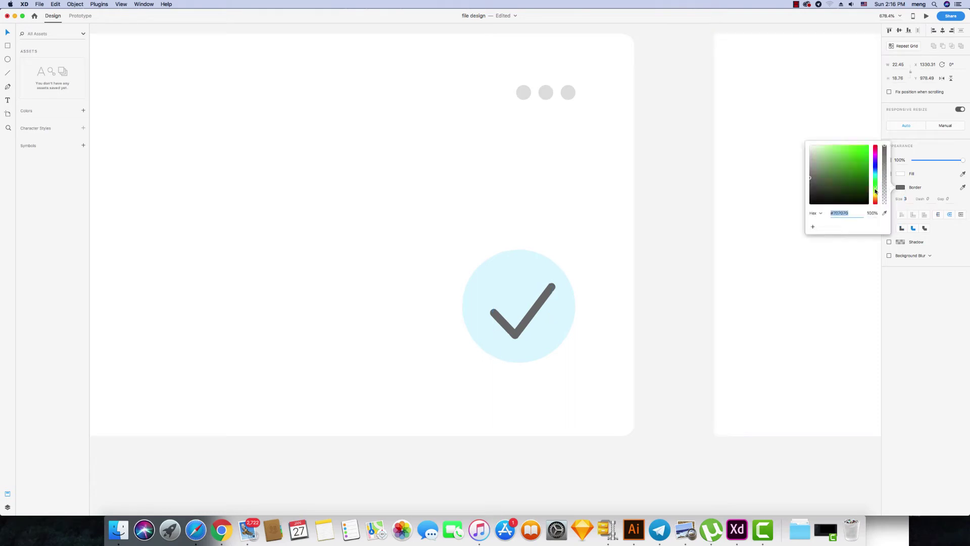
pyautogui.moveTo(875, 199); pyautogui.dragTo(876, 195)
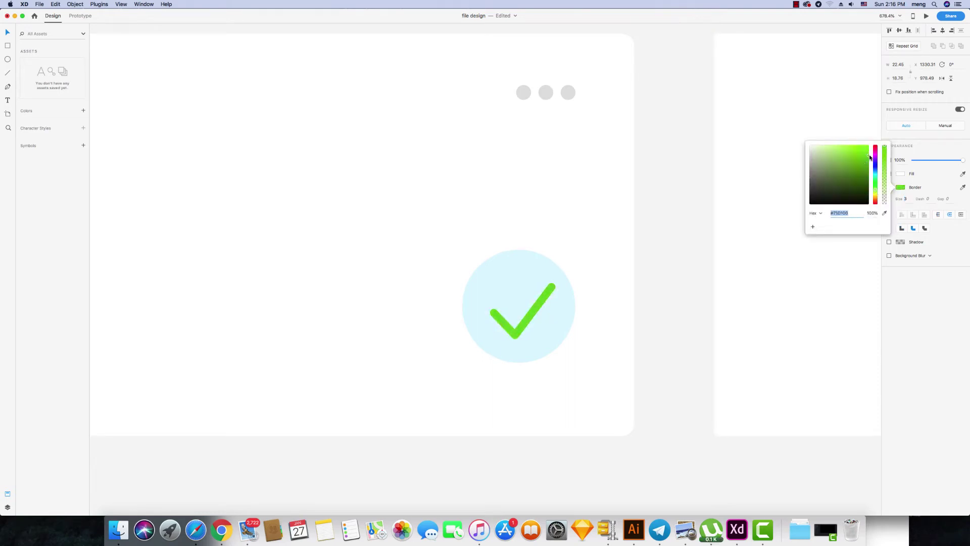
# - Tint the circle behind the checkmark light green
pyautogui.click(568, 275)
pyautogui.click(900, 174)
pyautogui.moveTo(876, 163); pyautogui.dragTo(876, 184)
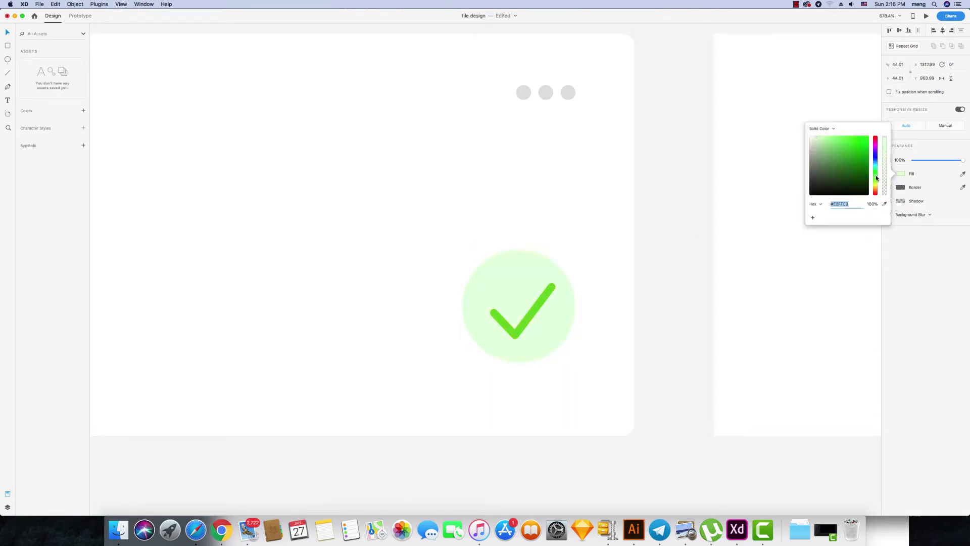
pyautogui.click(556, 305)
pyautogui.click(519, 327)
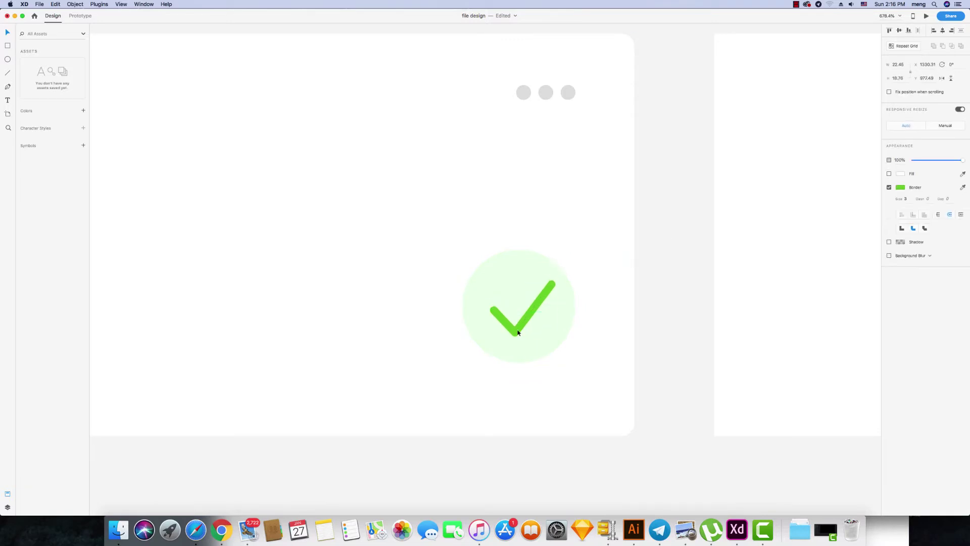
pyautogui.scroll(-5, 518, 332)
pyautogui.scroll(-5, 596, 331)
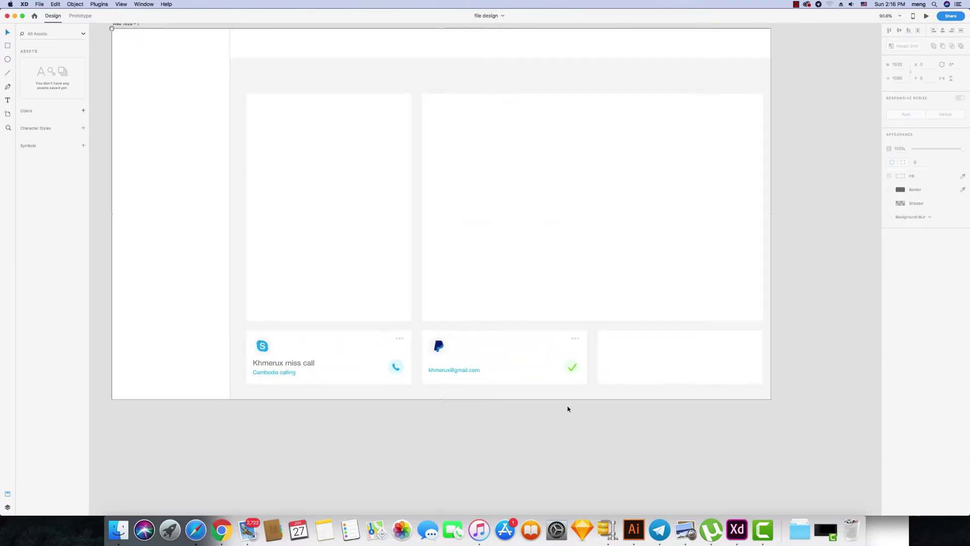
# - Give the empty third card a light blue fill
pyautogui.click(742, 338)
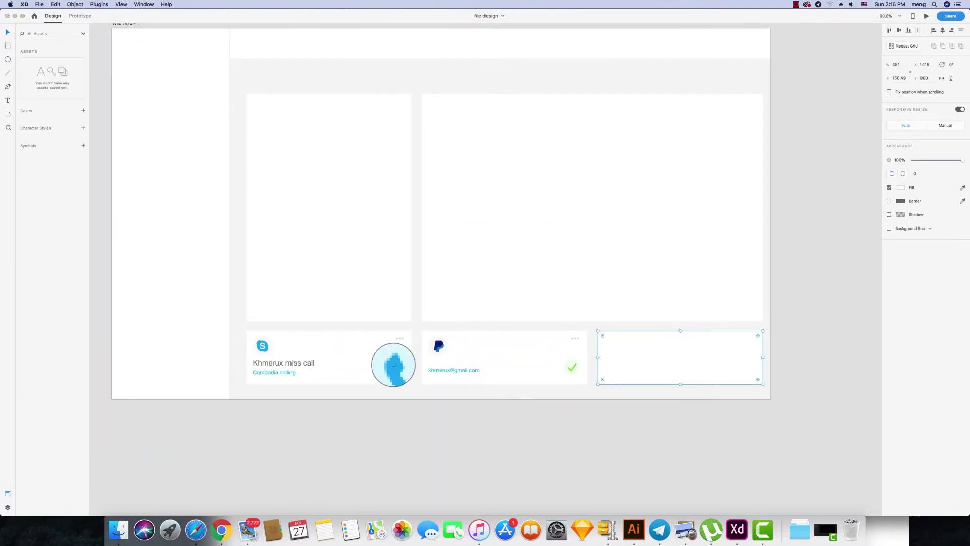
pyautogui.press('super+alt+v')
pyautogui.scroll(2, 758, 384)
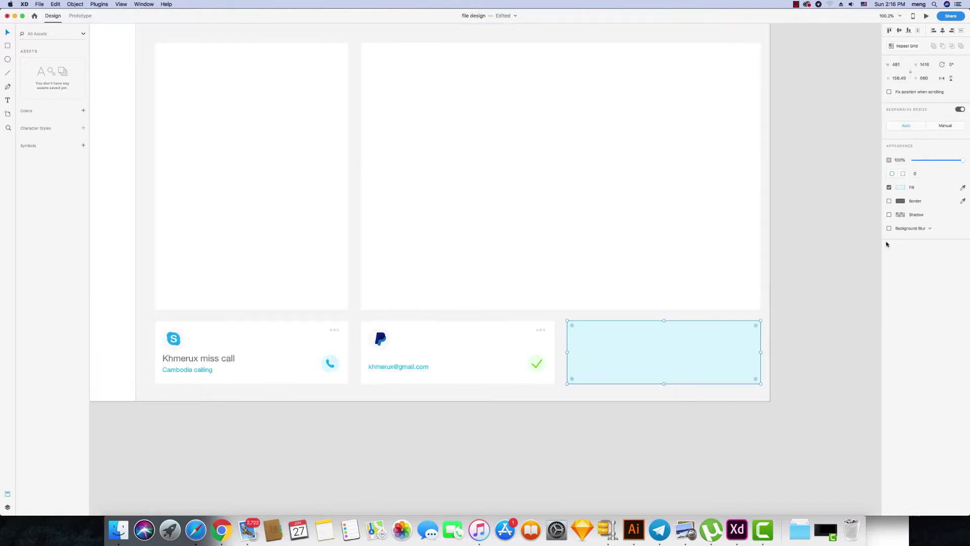
pyautogui.click(901, 187)
pyautogui.click(792, 277)
# - Draw a small bar on the blue card with corner radius 4
pyautogui.press('r')
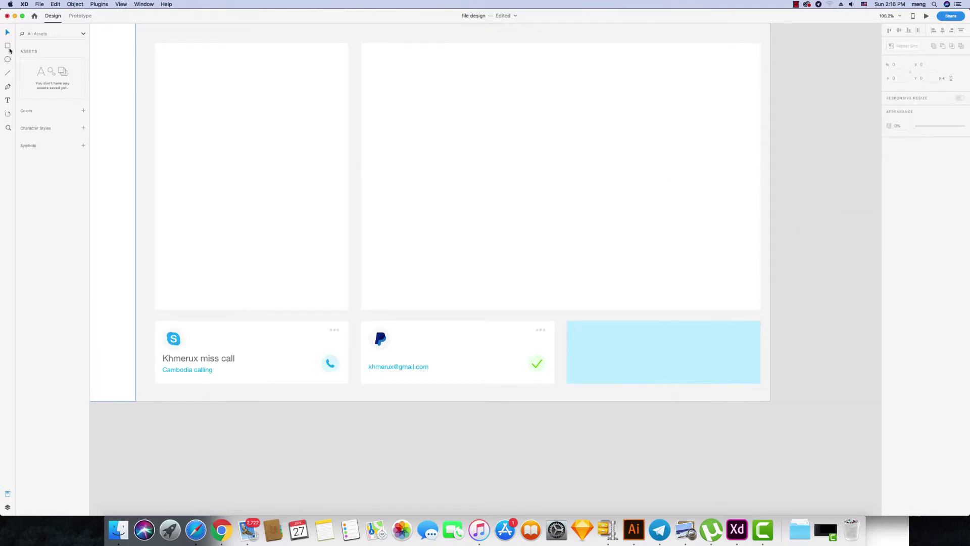
pyautogui.hscroll(3, 459, 275)
pyautogui.scroll(-3, 548, 327)
pyautogui.scroll(3, 548, 327)
pyautogui.scroll(3, 546, 325)
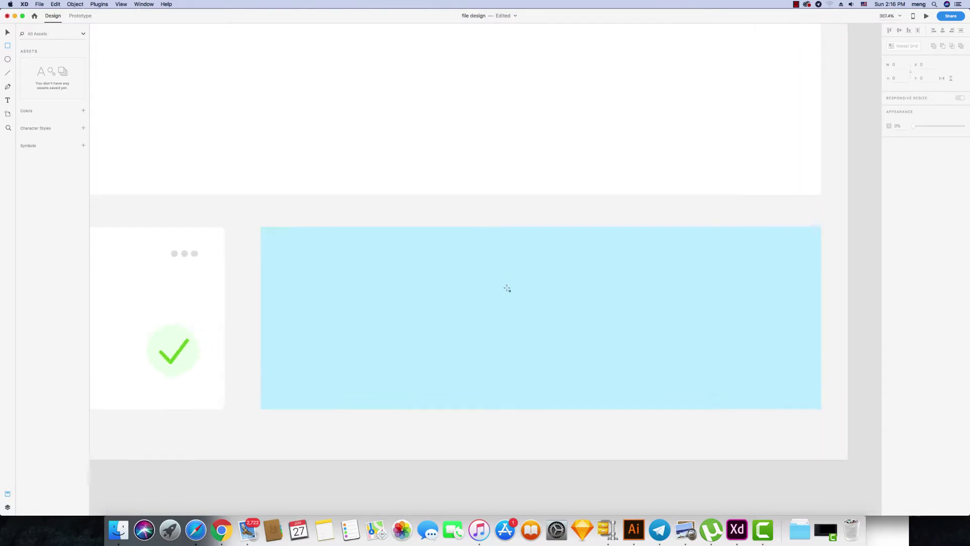
pyautogui.moveTo(506, 287); pyautogui.dragTo(555, 292)
pyautogui.click(915, 174)
pyautogui.write('43')
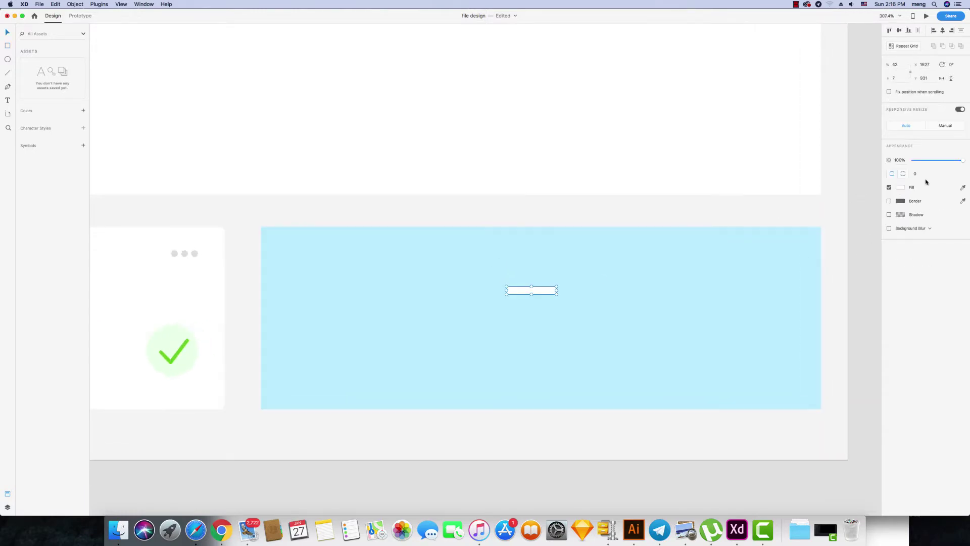
# - Duplicate the rounded bar and turn the copy 90° to form a plus sign
pyautogui.scroll(2, 524, 284)
pyautogui.scroll(3, 531, 298)
pyautogui.moveTo(607, 296); pyautogui.dragTo(568, 352)
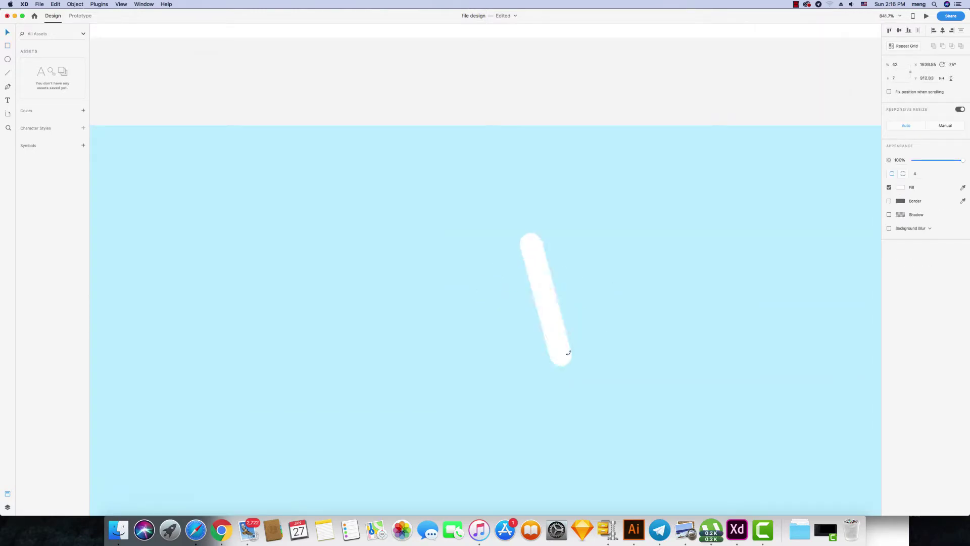
pyautogui.press('super+z')
pyautogui.press('super+d')
pyautogui.moveTo(619, 289)
pyautogui.mouseDown()
pyautogui.moveTo(561, 347)
pyautogui.moveTo(614, 286)
pyautogui.mouseUp()
pyautogui.press('super+z')
# - Add the text label 'Add wiget' beneath the plus sign
pyautogui.press('t')
pyautogui.click(433, 379)
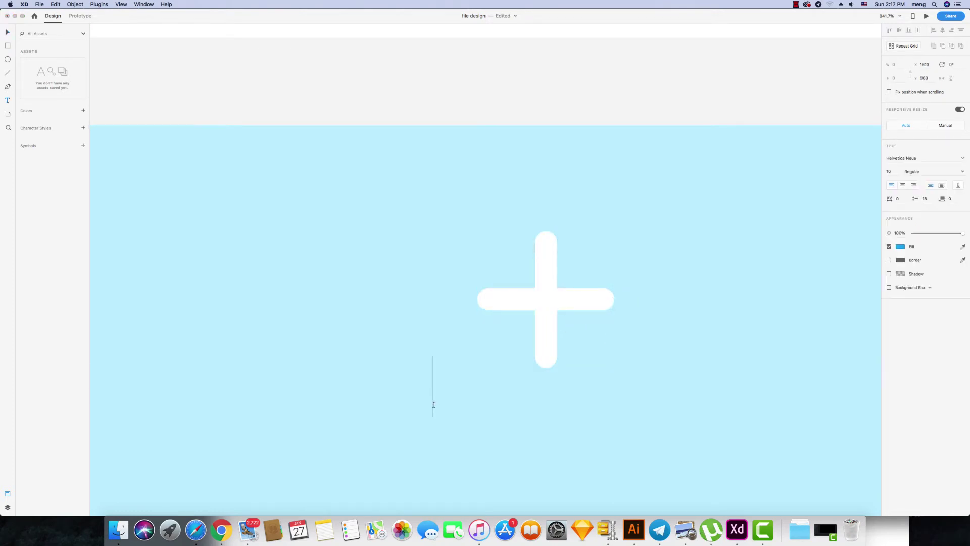
pyautogui.write('Add wi')
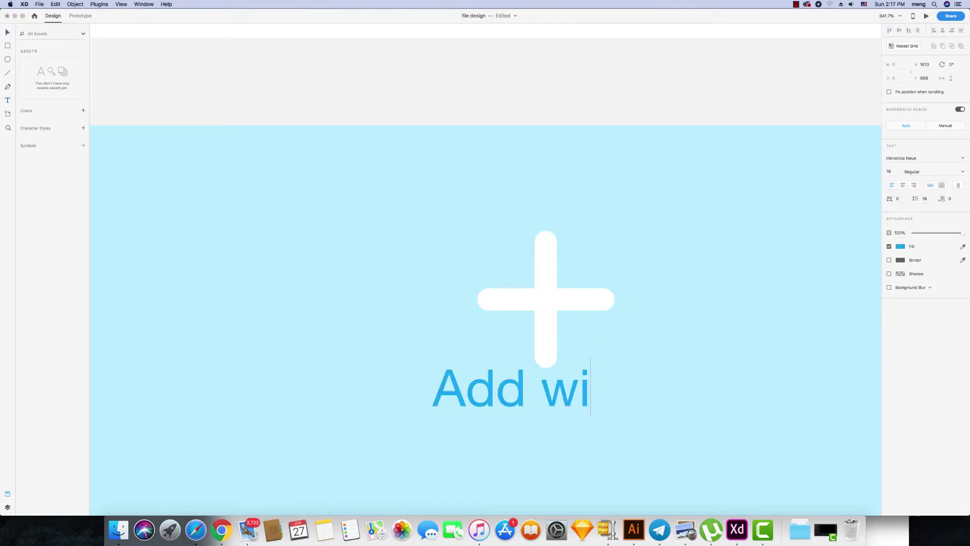
pyautogui.write('getv')
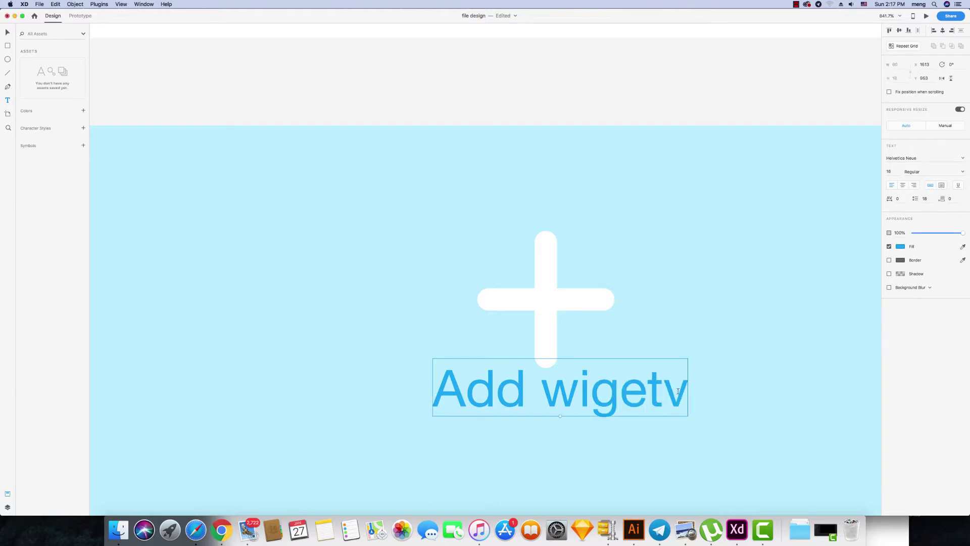
pyautogui.press('super+z')
pyautogui.scroll(-1, 554, 432)
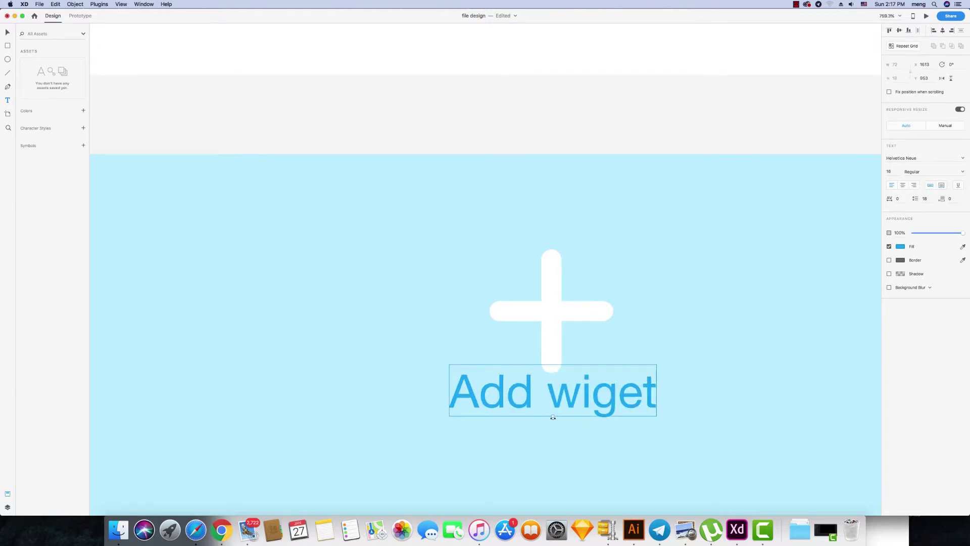
pyautogui.scroll(-5, 553, 432)
pyautogui.press('Escape')
# - Group the plus sign together with its 'Add wiget' label
pyautogui.click(553, 353)
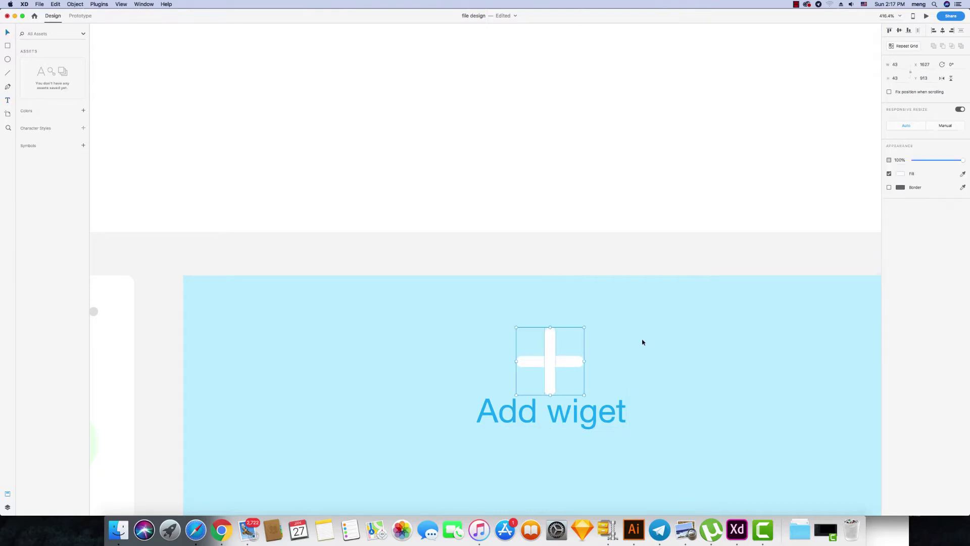
pyautogui.scroll(-5, 563, 411)
pyautogui.click(560, 420)
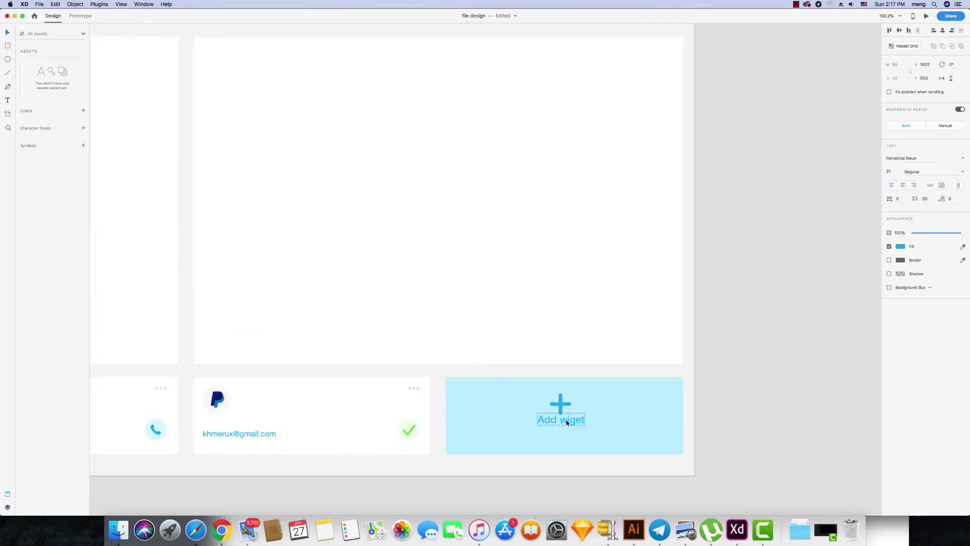
pyautogui.press('super+g')
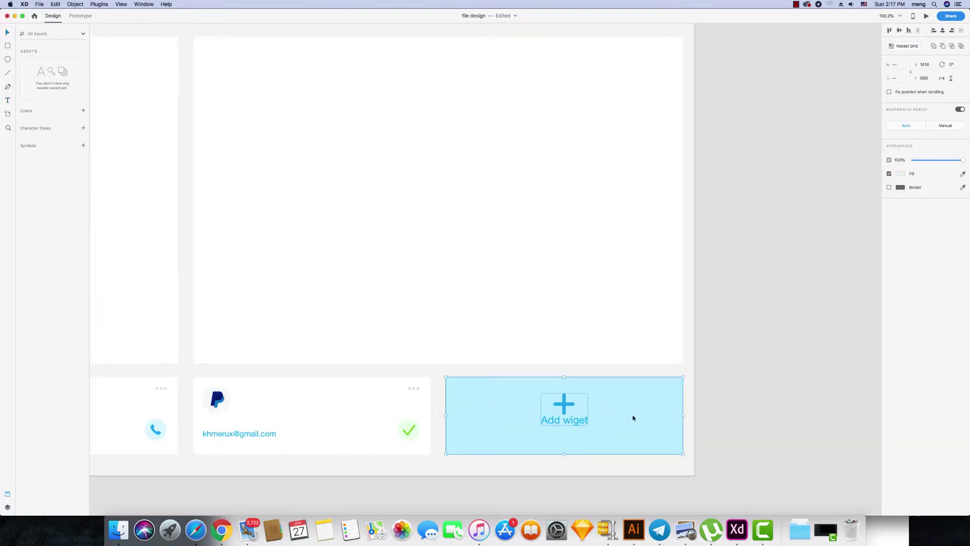
# - Centre the plus-and-label group and make the card's fill bright green
pyautogui.moveTo(564, 405); pyautogui.dragTo(564, 411)
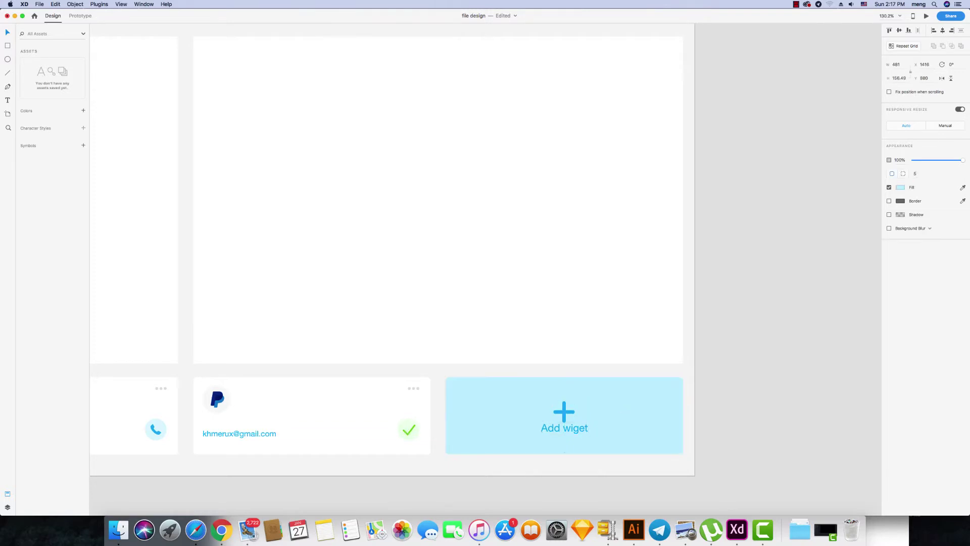
pyautogui.scroll(-5, 690, 414)
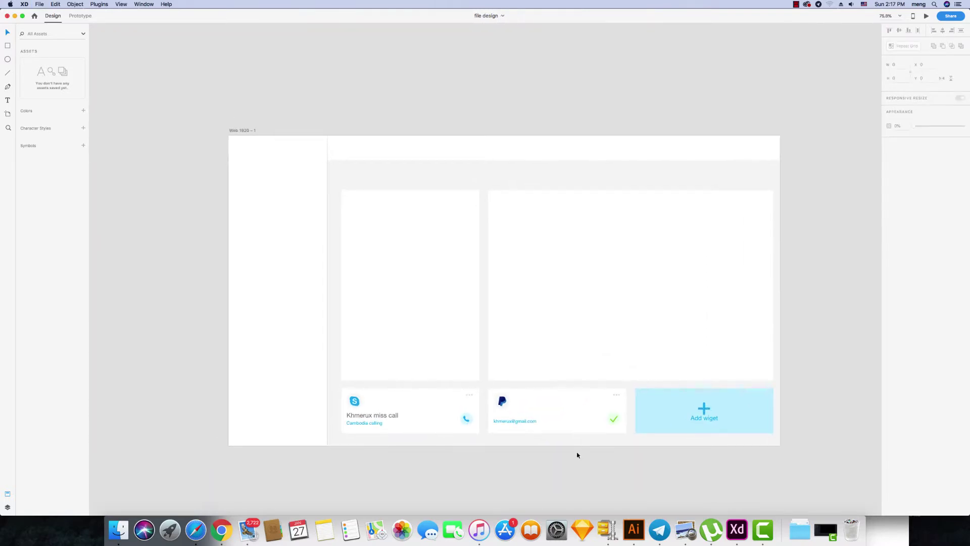
pyautogui.click(901, 187)
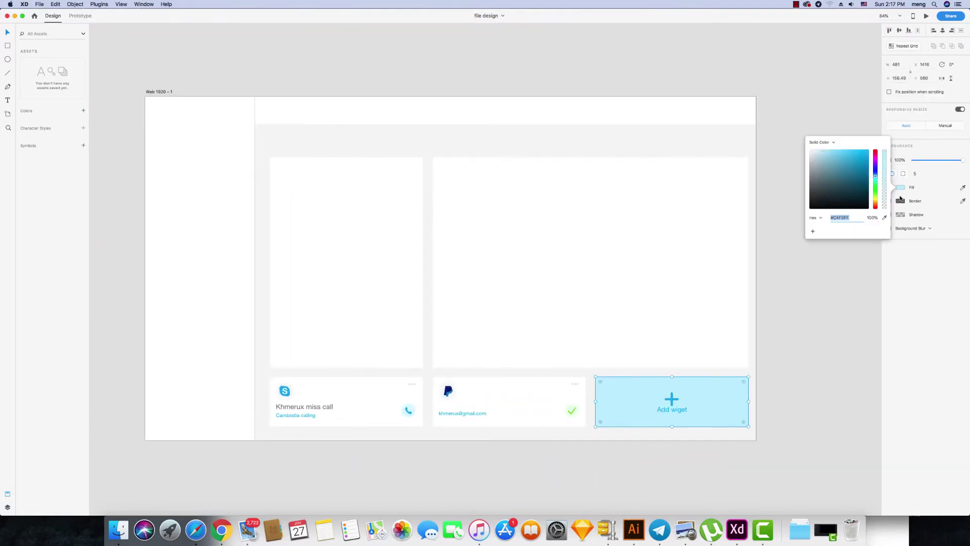
pyautogui.moveTo(877, 175)
pyautogui.mouseDown()
pyautogui.moveTo(877, 200)
pyautogui.moveTo(876, 189)
pyautogui.mouseUp()
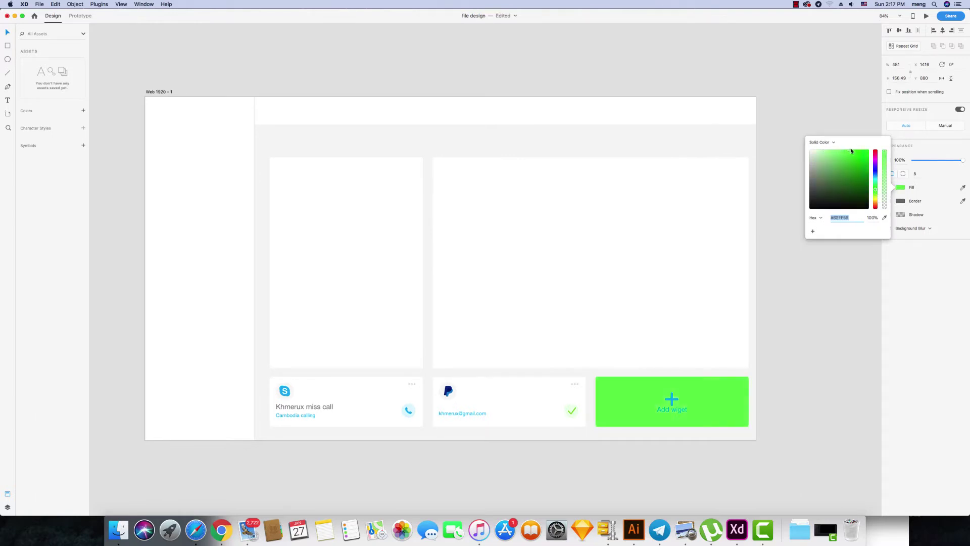
pyautogui.moveTo(850, 147); pyautogui.dragTo(855, 161)
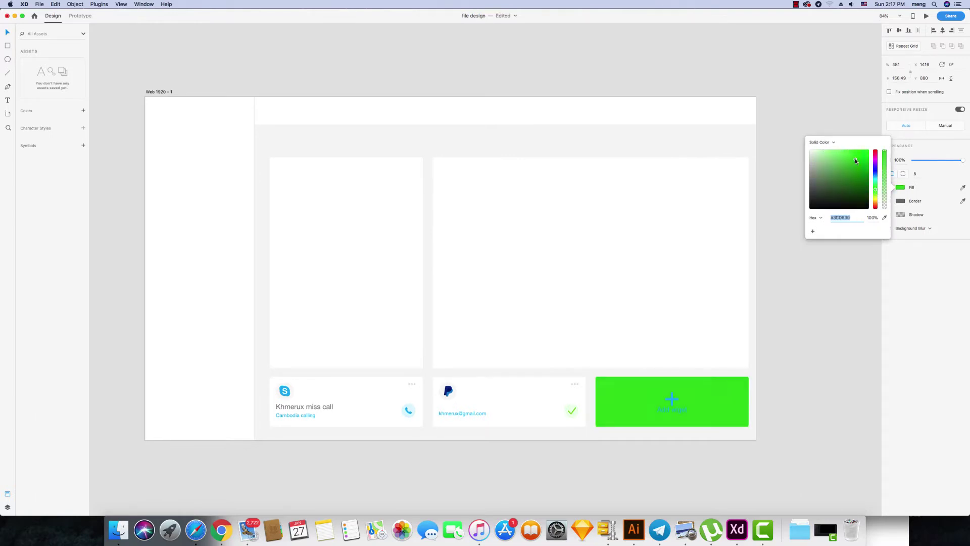
# - Switch the plus sign and label colour to white
pyautogui.doubleClick(667, 404)
pyautogui.click(900, 174)
pyautogui.click(801, 315)
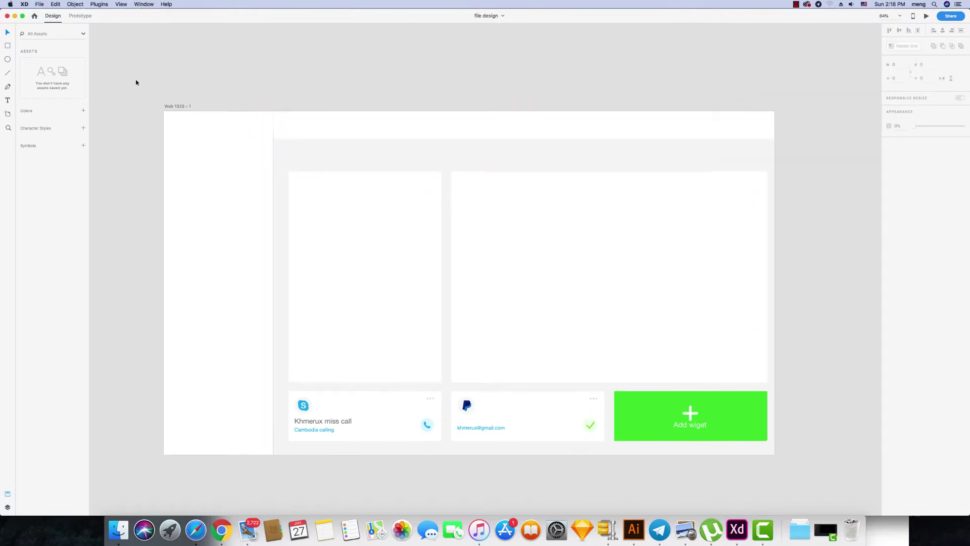
# - Bring the search magnifier icon into the header and shrink it
pyautogui.moveTo(519, 286); pyautogui.dragTo(425, 86)
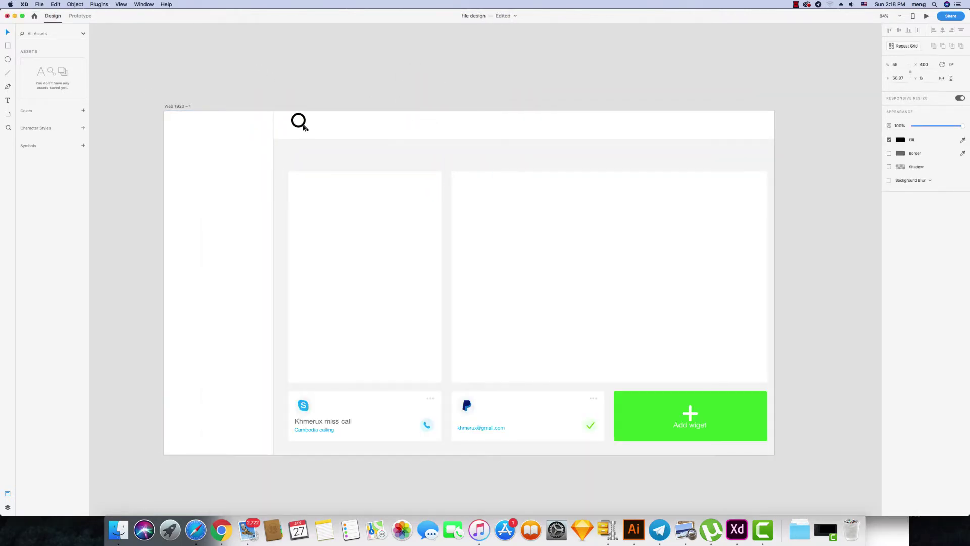
pyautogui.scroll(5, 331, 126)
pyautogui.scroll(3, 336, 145)
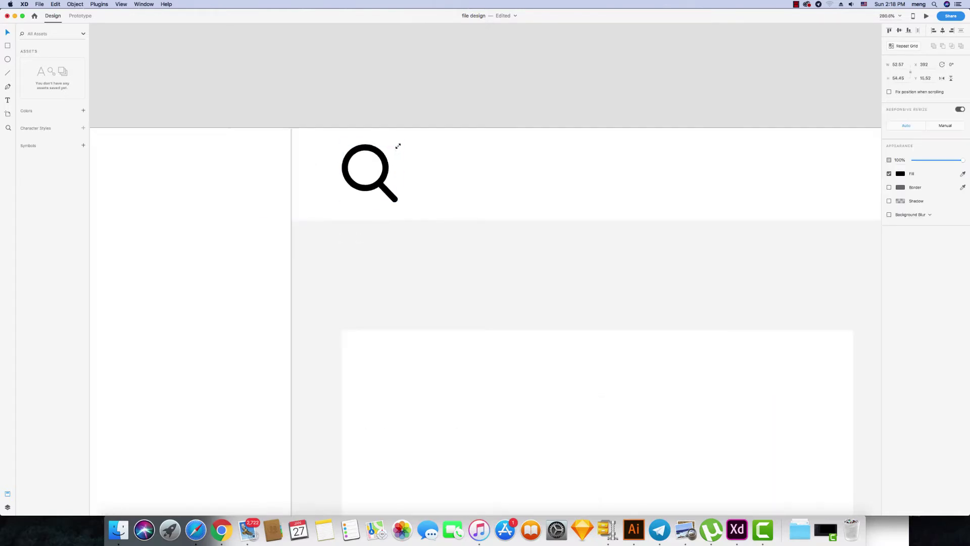
pyautogui.moveTo(398, 146); pyautogui.dragTo(358, 175)
# - Add placeholder text 'Type in to search....' beside the magnifier
pyautogui.press('t')
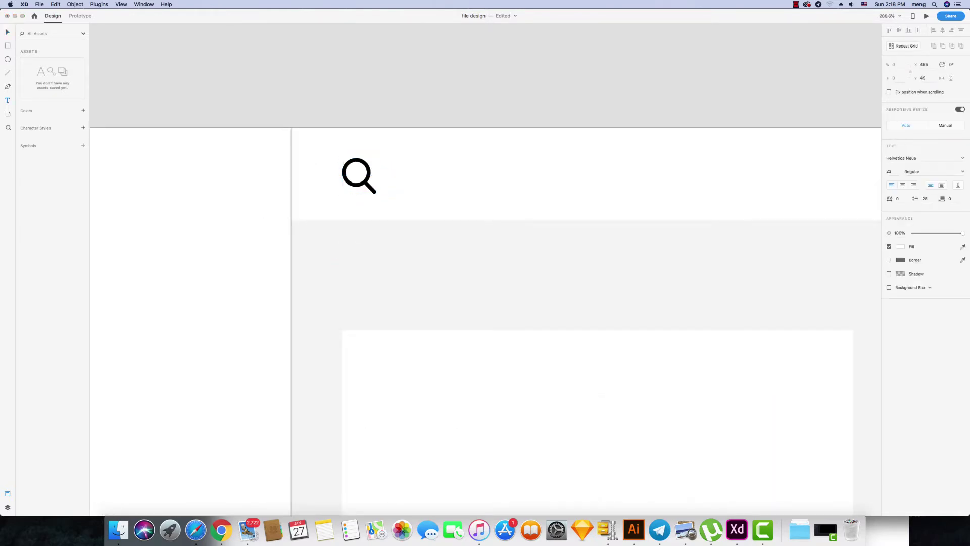
pyautogui.click(901, 246)
pyautogui.write('Type in to search....')
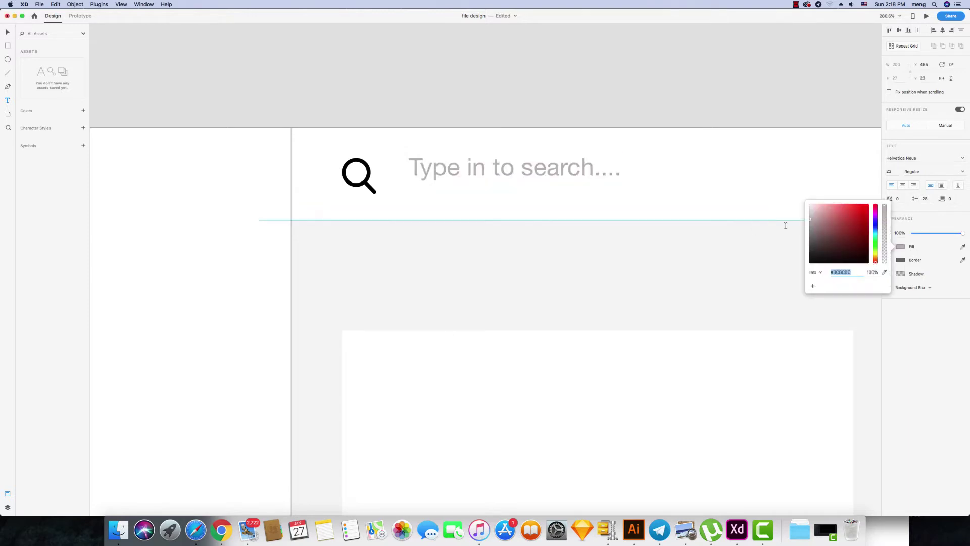
pyautogui.press('Escape')
# - Nudge the search placeholder slightly left and down into place, then deselect it
pyautogui.moveTo(524, 171); pyautogui.dragTo(511, 181)
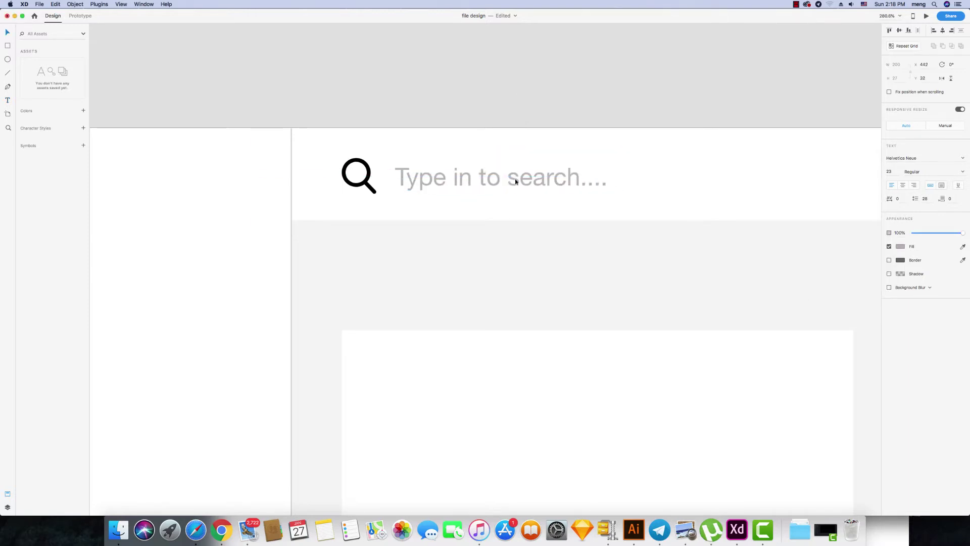
pyautogui.scroll(-5, 514, 181)
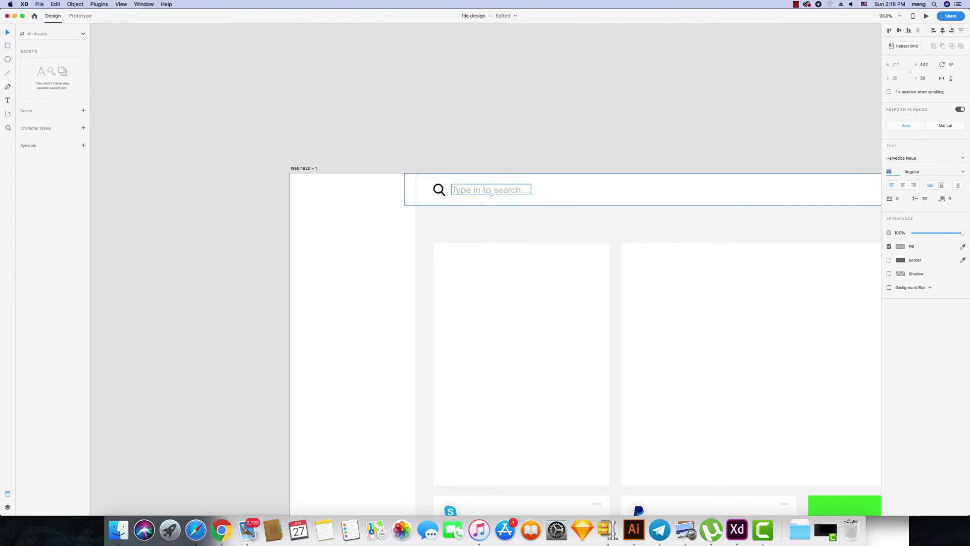
pyautogui.click(797, 156)
pyautogui.hscroll(3, 735, 176)
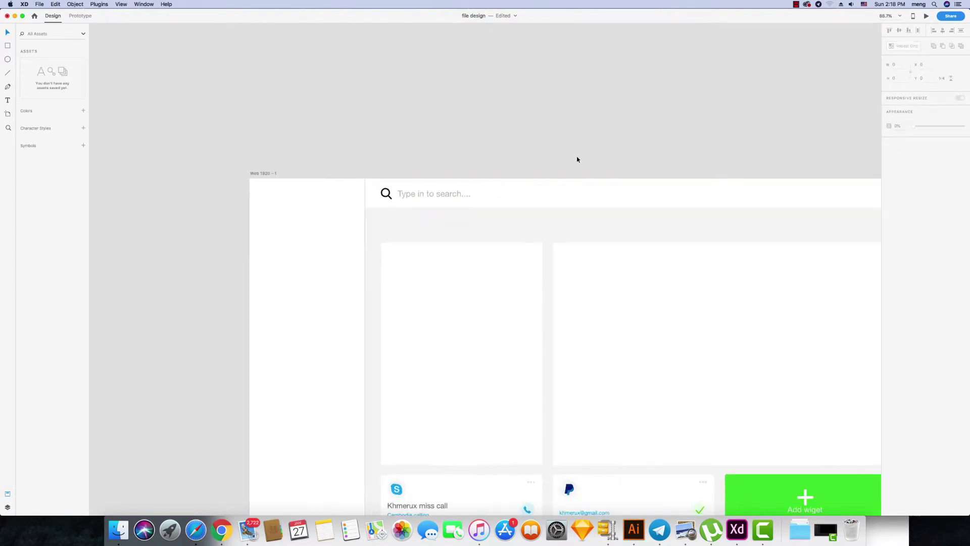
pyautogui.hscroll(3, 578, 158)
# - Import the cloud and bell SVG icons into the design and shrink the bell
pyautogui.press('super+Tab')
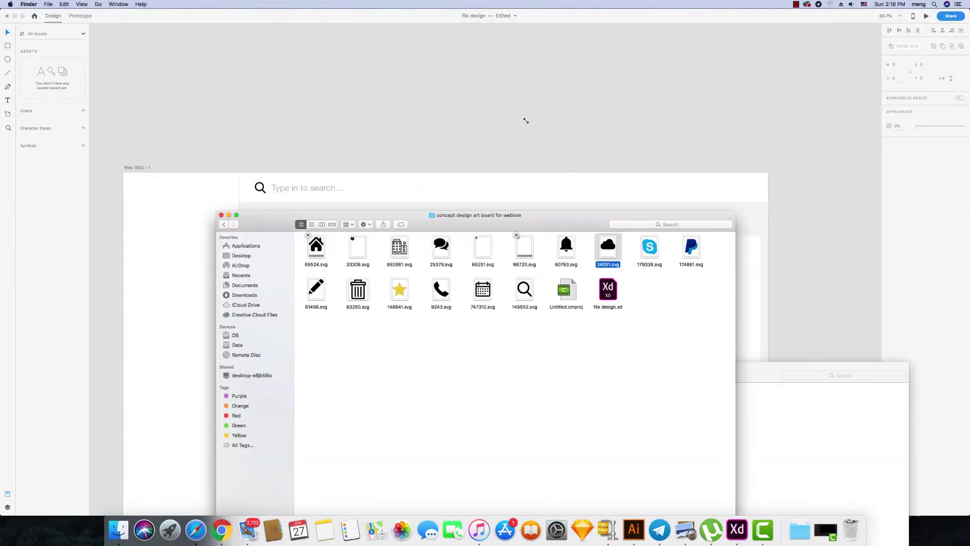
pyautogui.moveTo(608, 247); pyautogui.dragTo(460, 126)
pyautogui.press('super+Tab')
pyautogui.moveTo(565, 247); pyautogui.dragTo(689, 210)
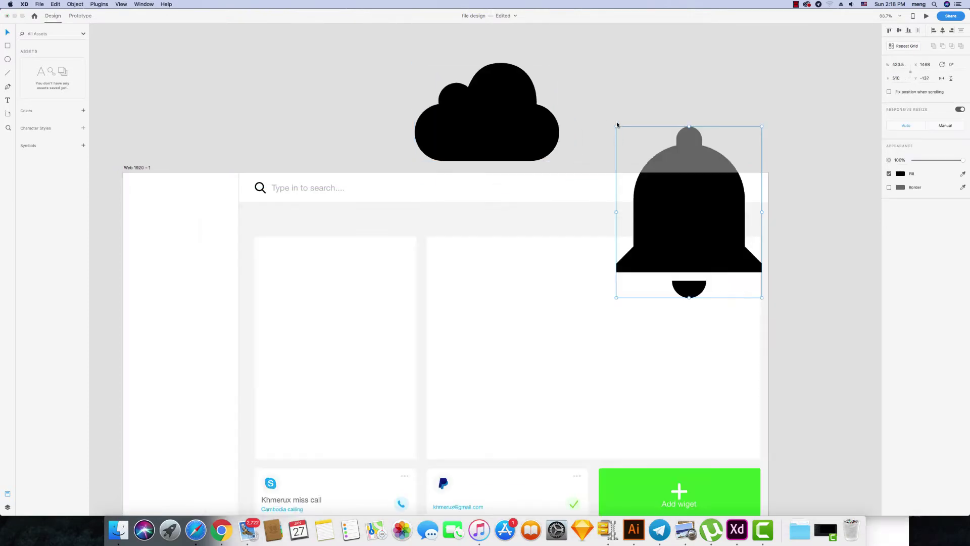
pyautogui.moveTo(758, 133)
pyautogui.mouseDown()
pyautogui.moveTo(733, 204)
pyautogui.moveTo(678, 191)
pyautogui.moveTo(678, 152)
pyautogui.mouseUp()
# - Move the bell to the header's right end and recolour it grey
pyautogui.scroll(5, 678, 191)
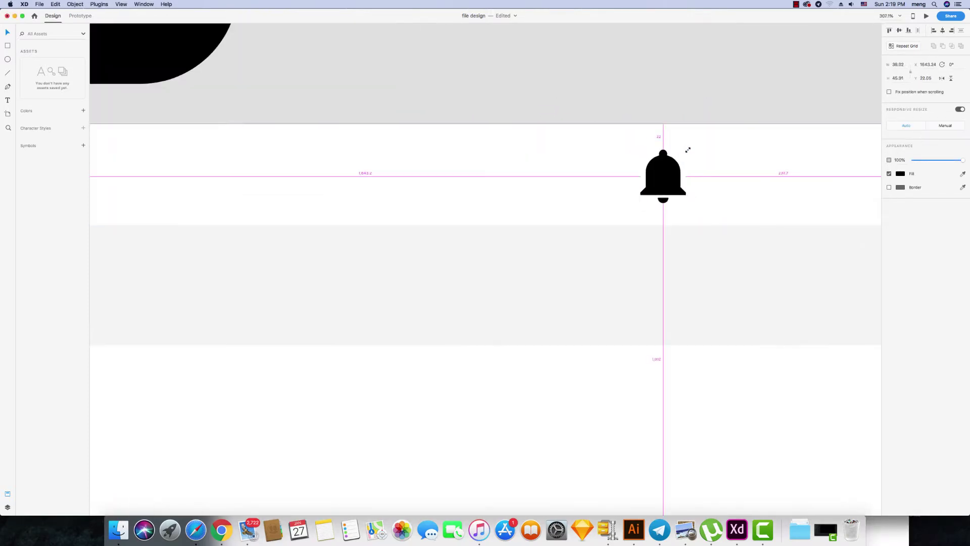
pyautogui.scroll(-3, 678, 144)
pyautogui.scroll(-2, 678, 144)
pyautogui.moveTo(586, 179); pyautogui.dragTo(724, 187)
pyautogui.click(900, 173)
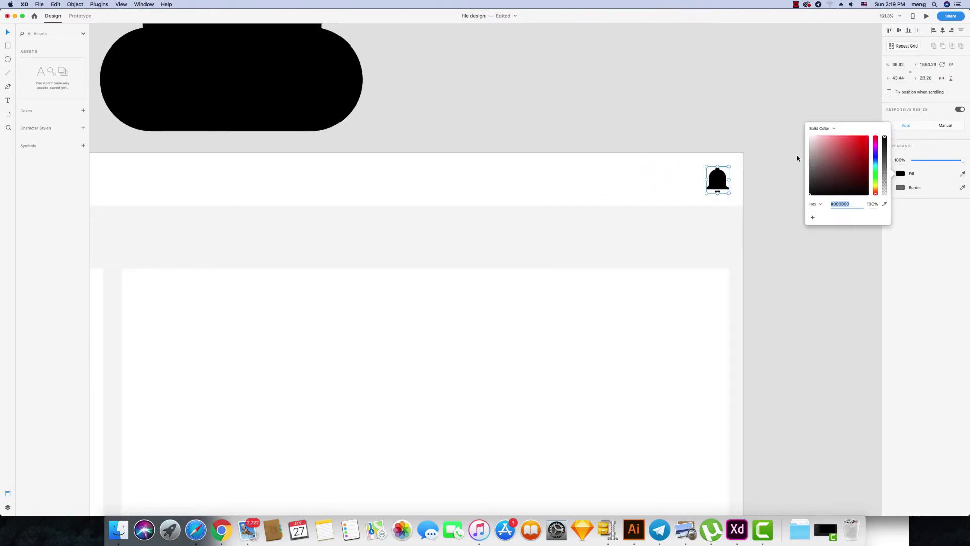
pyautogui.click(763, 206)
# - Draw a small circle left of the bell and drop the portrait photo into it
pyautogui.scroll(2, 766, 205)
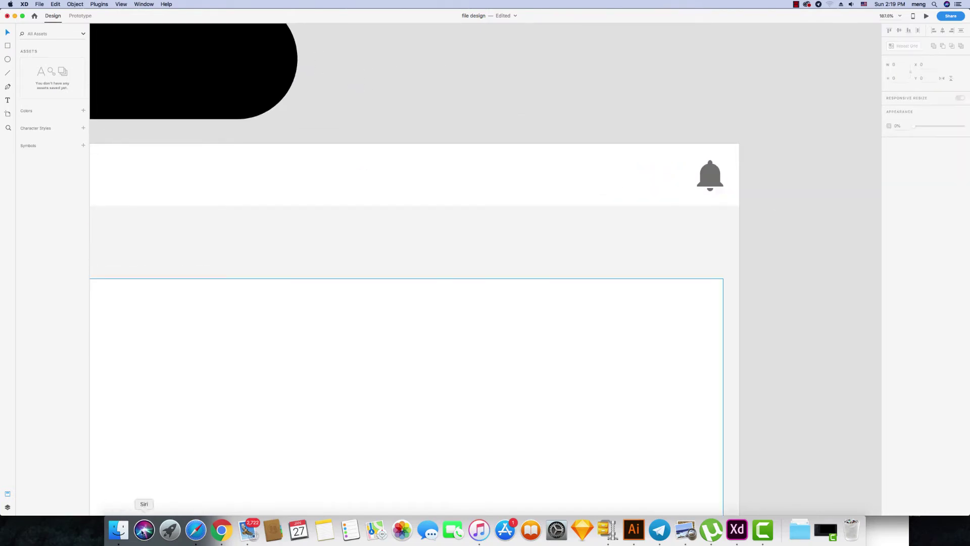
pyautogui.moveTo(485, 159); pyautogui.dragTo(522, 207)
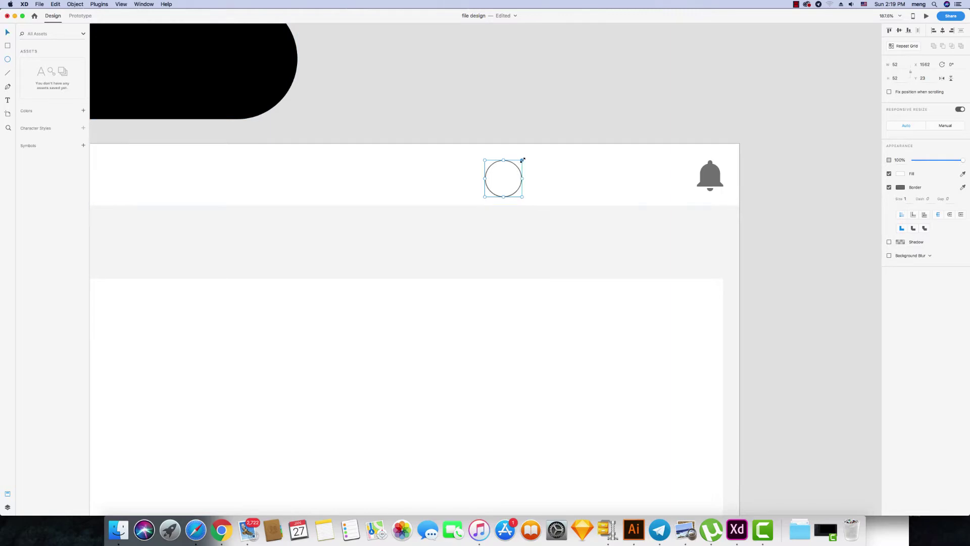
pyautogui.moveTo(620, 188); pyautogui.dragTo(653, 188)
pyautogui.press('super+Tab')
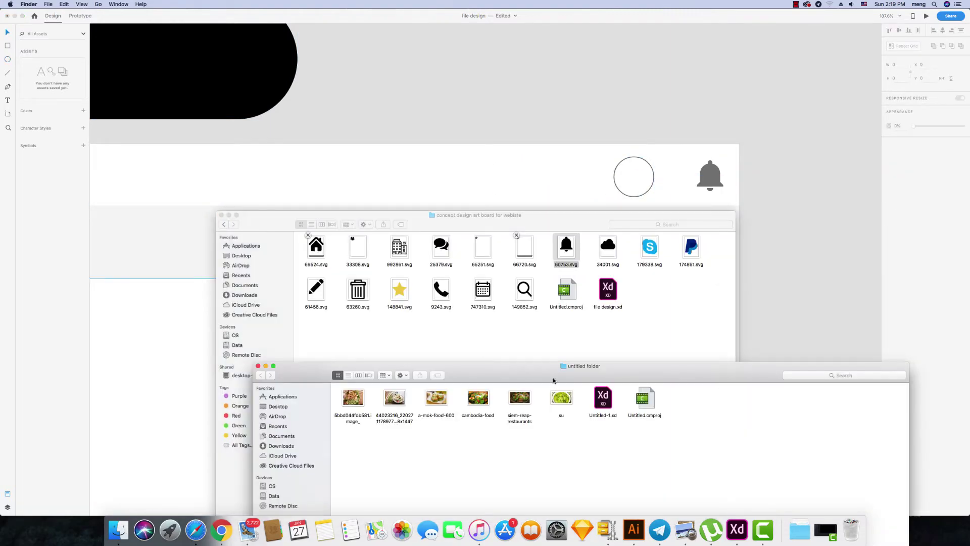
pyautogui.click(188, 332)
pyautogui.scroll(-1, 455, 404)
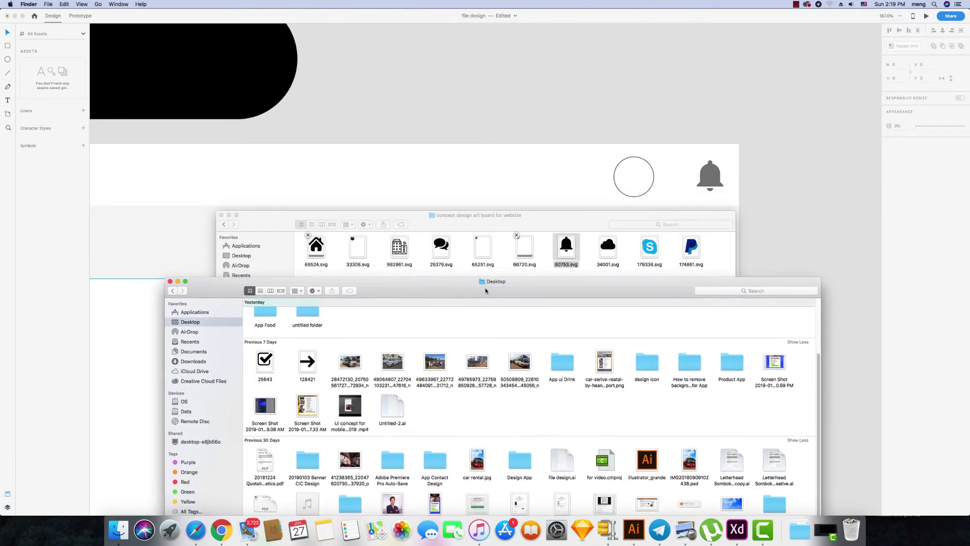
pyautogui.moveTo(559, 290); pyautogui.dragTo(629, 171)
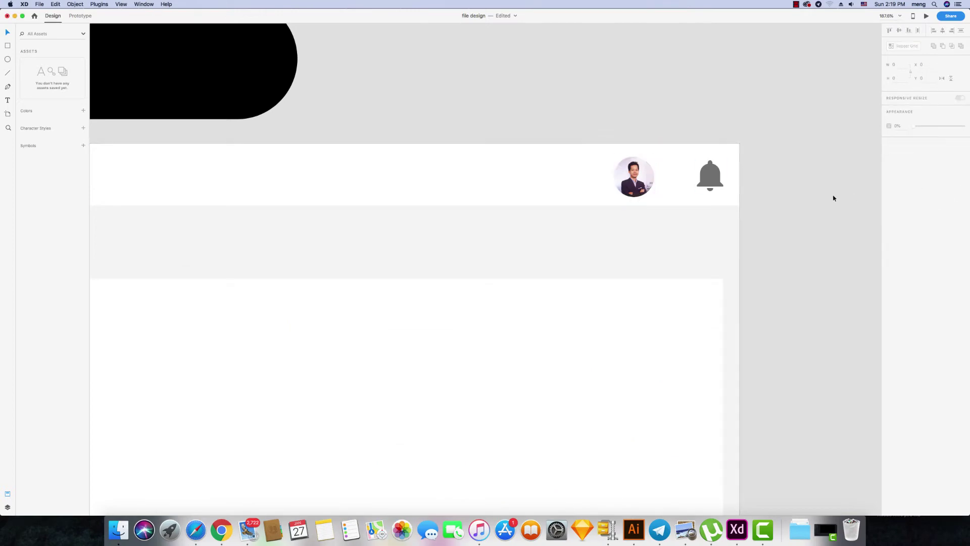
# - Pen-draw a small grey dropdown triangle beside the profile photo
pyautogui.hscroll(5, 834, 197)
pyautogui.scroll(3, 834, 197)
pyautogui.click(538, 247)
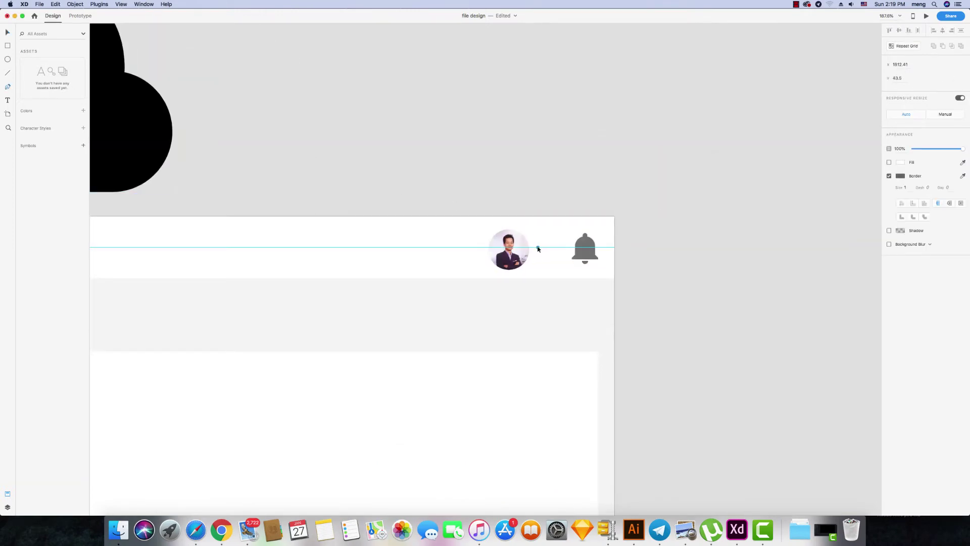
pyautogui.click(538, 248)
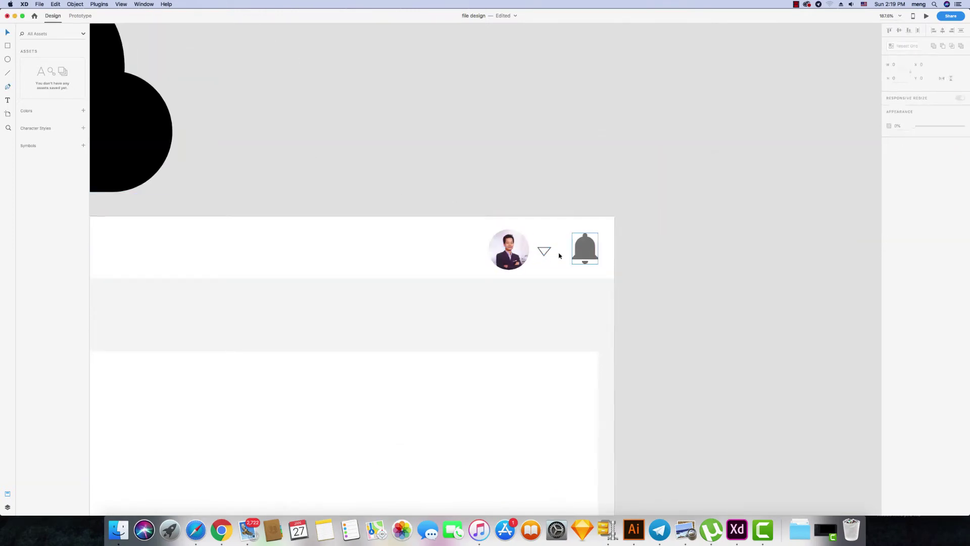
pyautogui.click(889, 174)
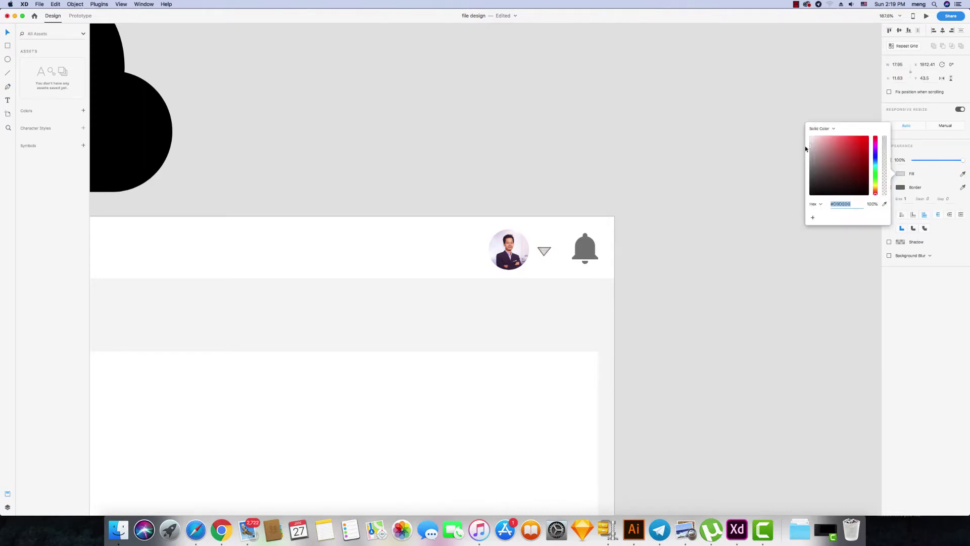
pyautogui.click(806, 148)
pyautogui.scroll(2, 707, 278)
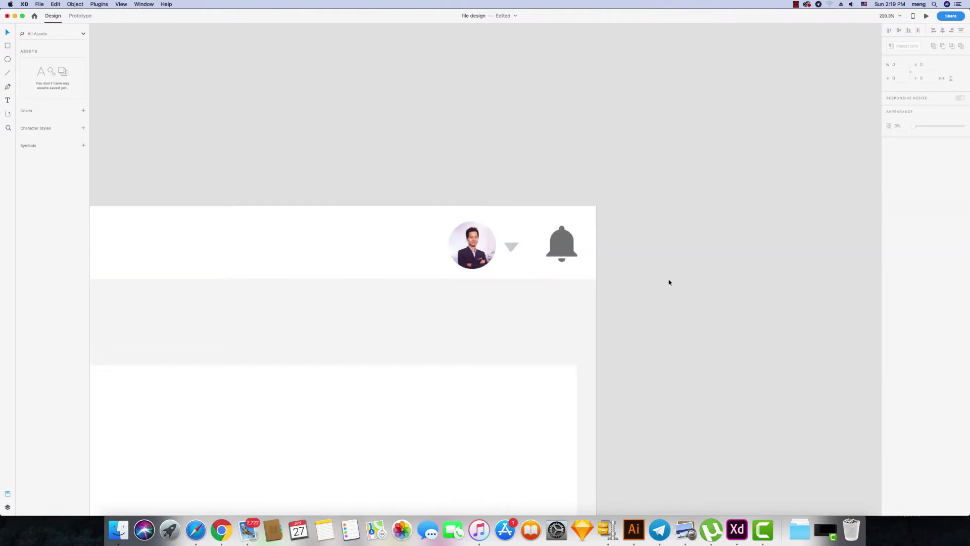
pyautogui.press('super+v')
# - Move the small plus icon into the header bar left of the profile photo
pyautogui.scroll(-5, 669, 279)
pyautogui.scroll(-3, 496, 279)
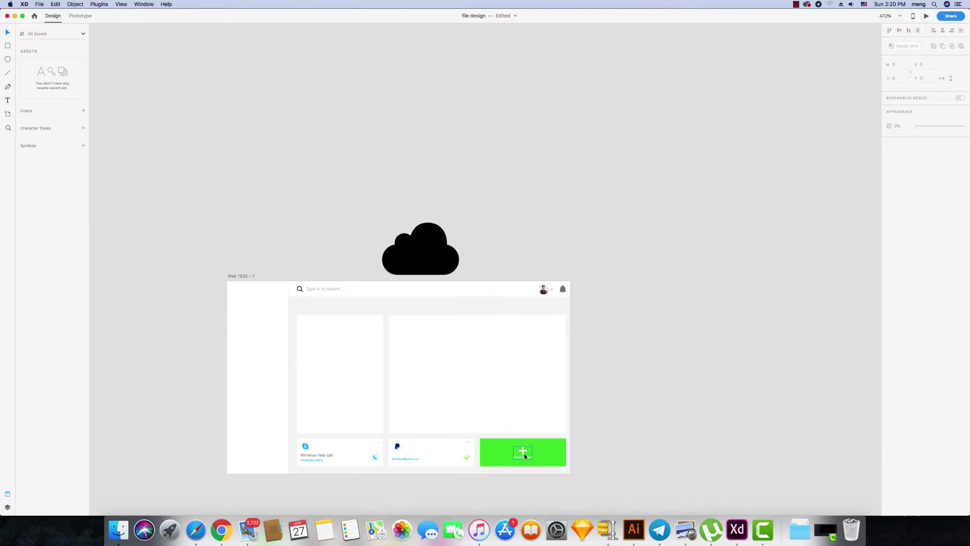
pyautogui.scroll(5, 522, 270)
pyautogui.click(520, 266)
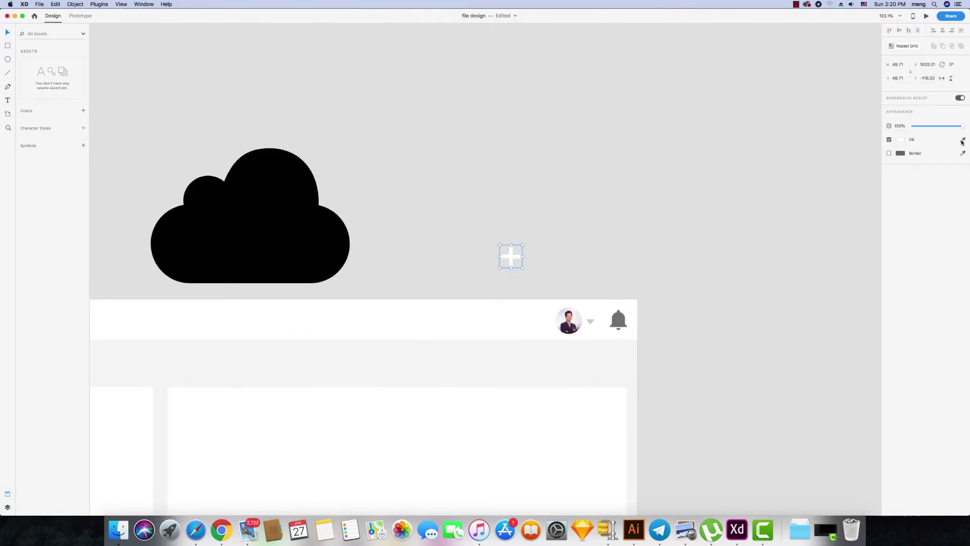
pyautogui.moveTo(520, 257); pyautogui.dragTo(525, 318)
# - Add a grey 'Add' text label aligned beside the plus icon
pyautogui.press('t')
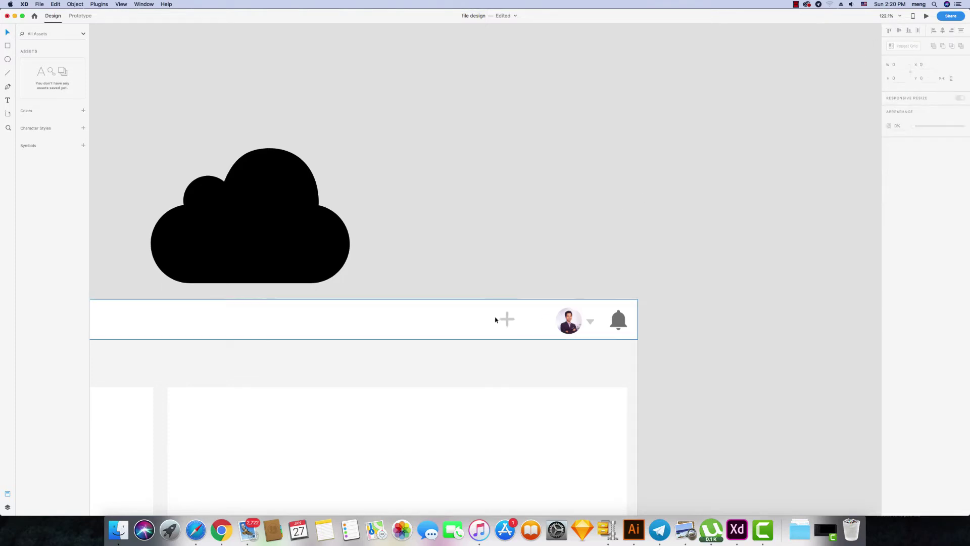
pyautogui.click(504, 324)
pyautogui.write('Add')
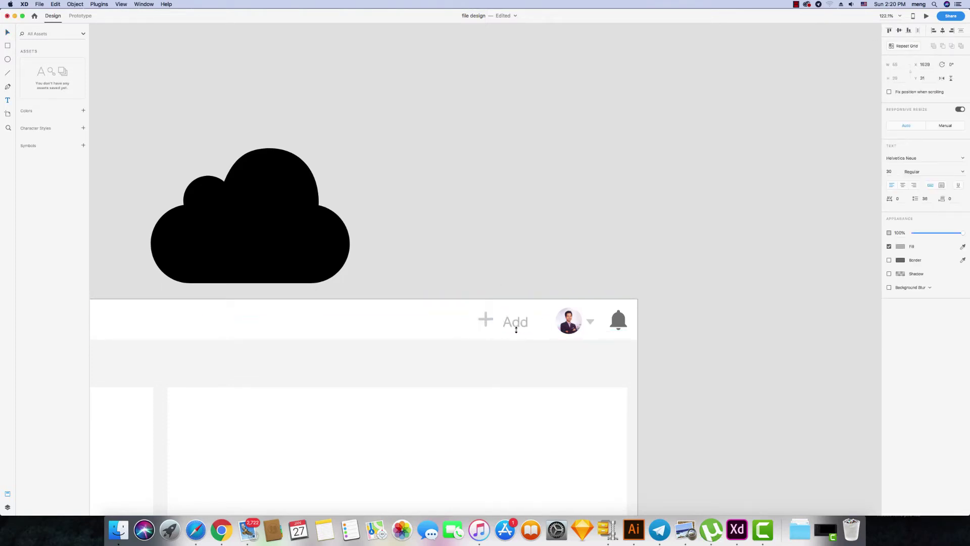
pyautogui.moveTo(516, 331); pyautogui.dragTo(516, 331)
pyautogui.click(900, 246)
pyautogui.click(682, 262)
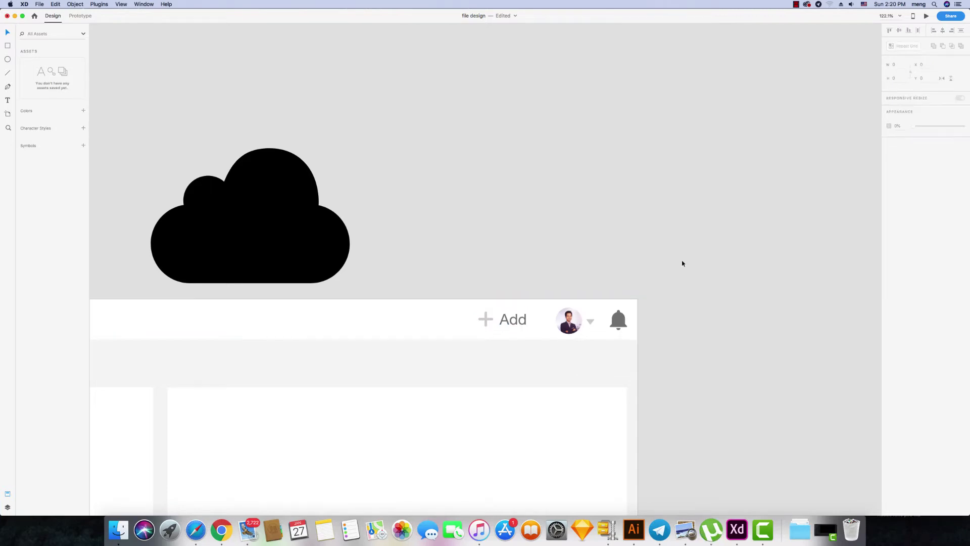
pyautogui.scroll(-5, 541, 264)
pyautogui.scroll(2, 532, 260)
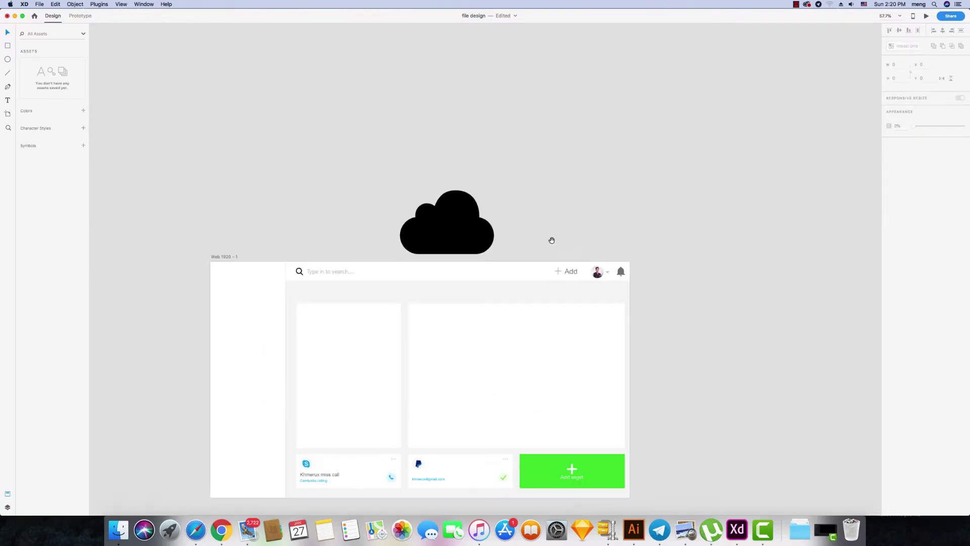
pyautogui.scroll(2, 551, 240)
# - Move the shrunken cloud into the artboard's top-left corner with a 'Daskboard' label beside it
pyautogui.moveTo(520, 152)
pyautogui.mouseDown()
pyautogui.moveTo(347, 179)
pyautogui.moveTo(321, 203)
pyautogui.moveTo(329, 209)
pyautogui.mouseUp()
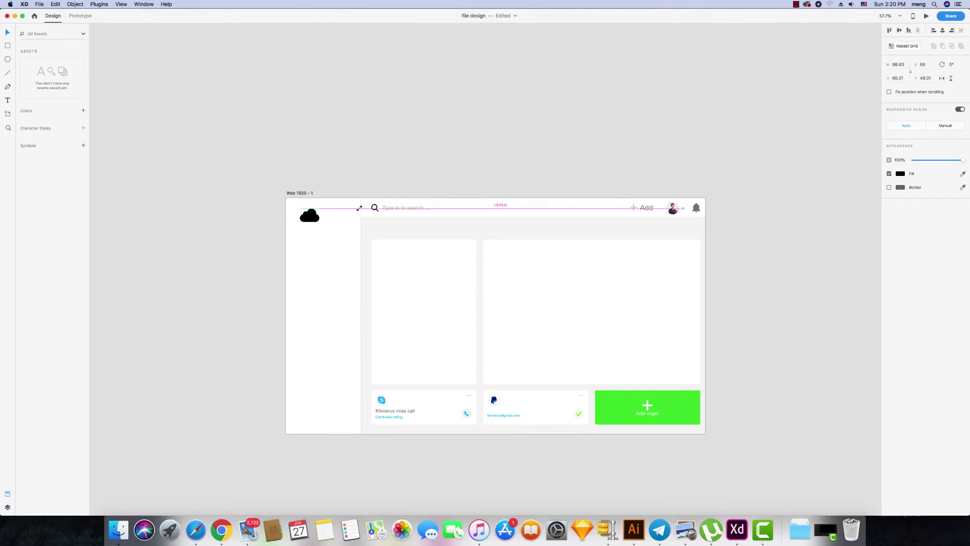
pyautogui.click(353, 196)
pyautogui.scroll(3, 345, 165)
pyautogui.scroll(1, 345, 164)
pyautogui.click(249, 203)
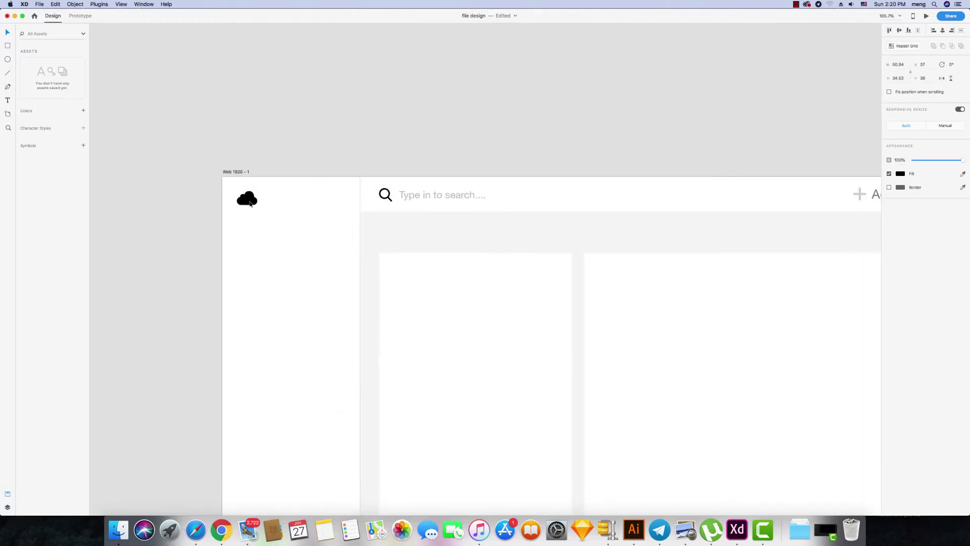
pyautogui.press('t')
pyautogui.click(257, 232)
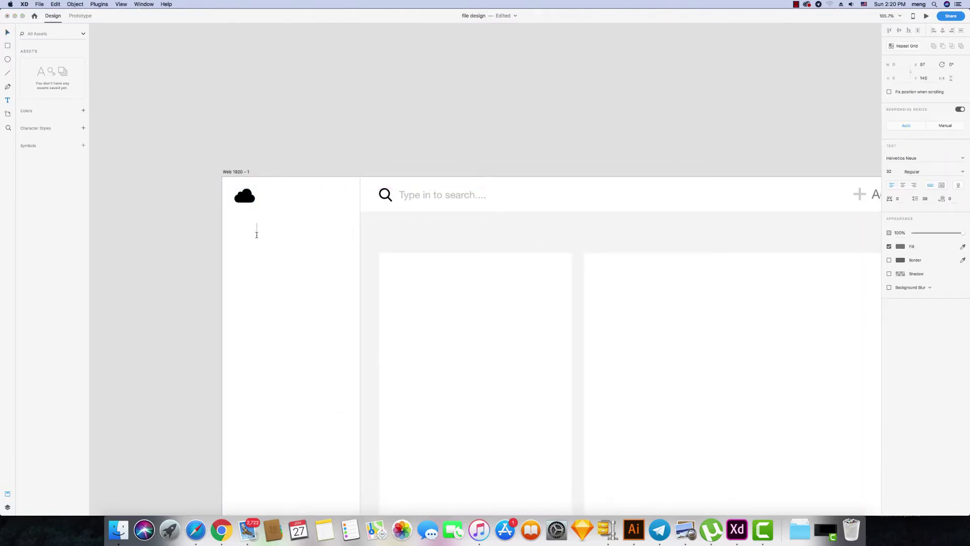
pyautogui.write('Daskboard')
pyautogui.write('Dashboard')
pyautogui.moveTo(257, 225); pyautogui.dragTo(263, 191)
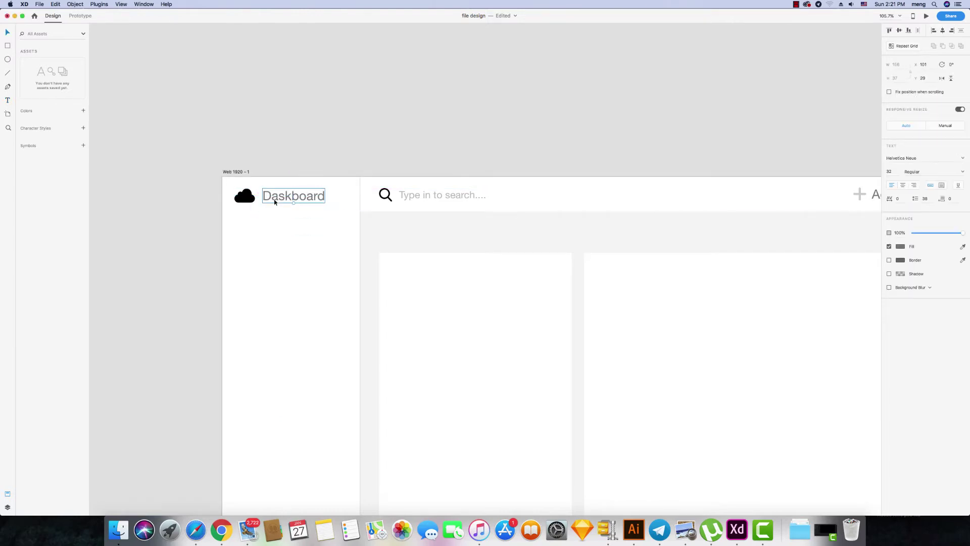
# - Colour the cloud logo blue #009FDB and draw a small bar right of the label
pyautogui.click(244, 196)
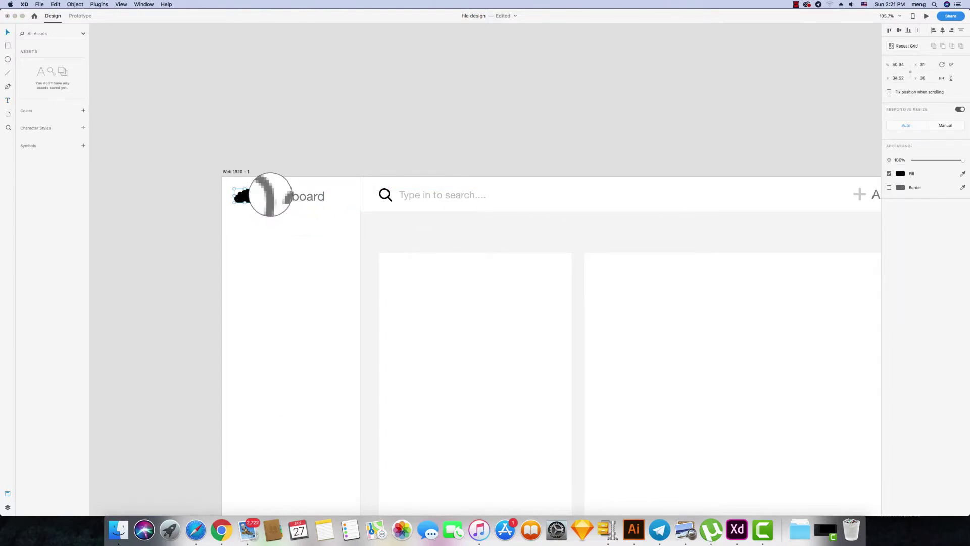
pyautogui.scroll(-3, 247, 198)
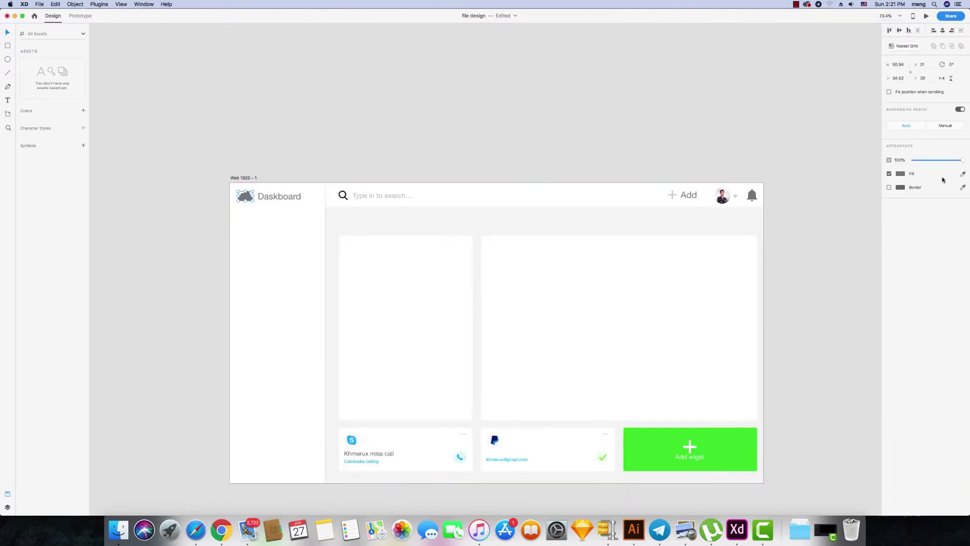
pyautogui.click(963, 173)
pyautogui.click(352, 444)
pyautogui.click(902, 174)
pyautogui.click(869, 145)
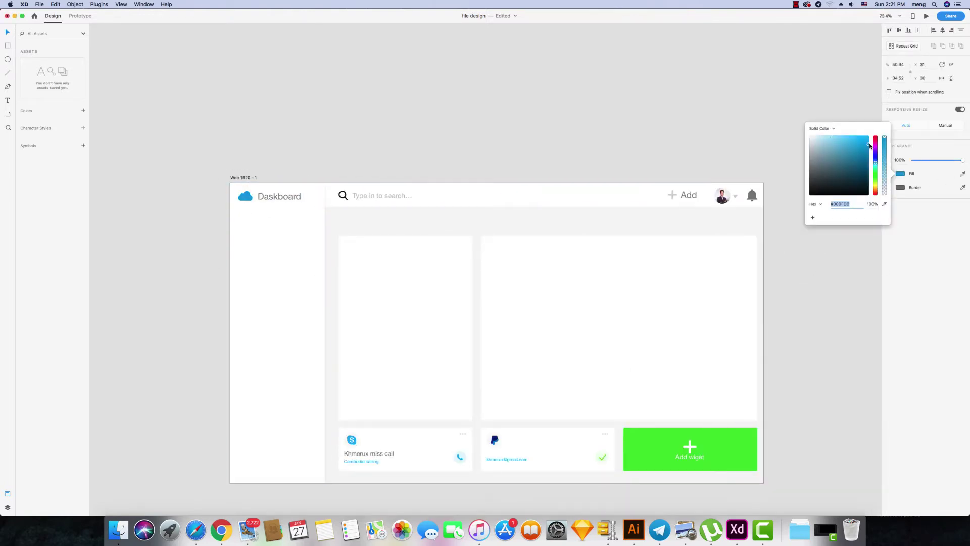
pyautogui.click(502, 160)
pyautogui.scroll(5, 309, 208)
pyautogui.scroll(3, 210, 166)
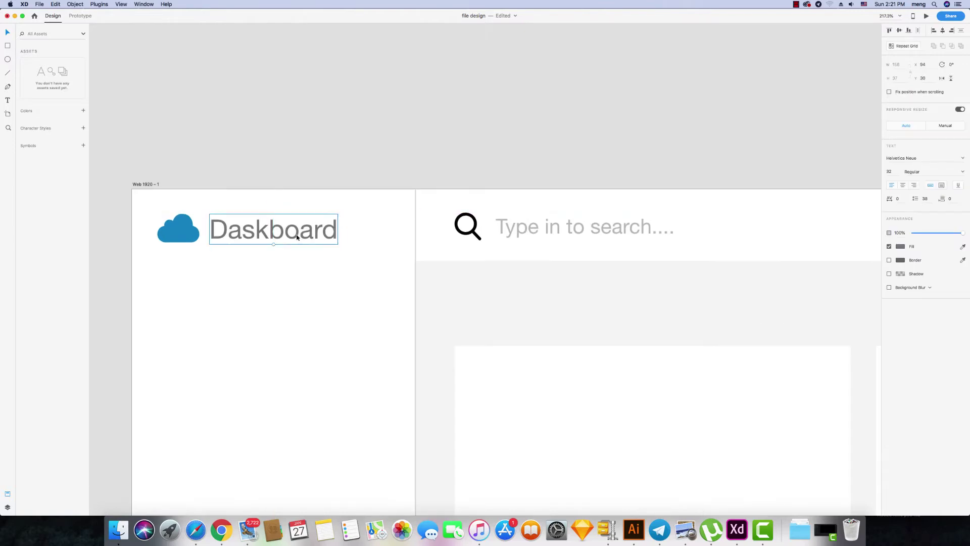
pyautogui.press('r')
pyautogui.moveTo(378, 220); pyautogui.dragTo(399, 225)
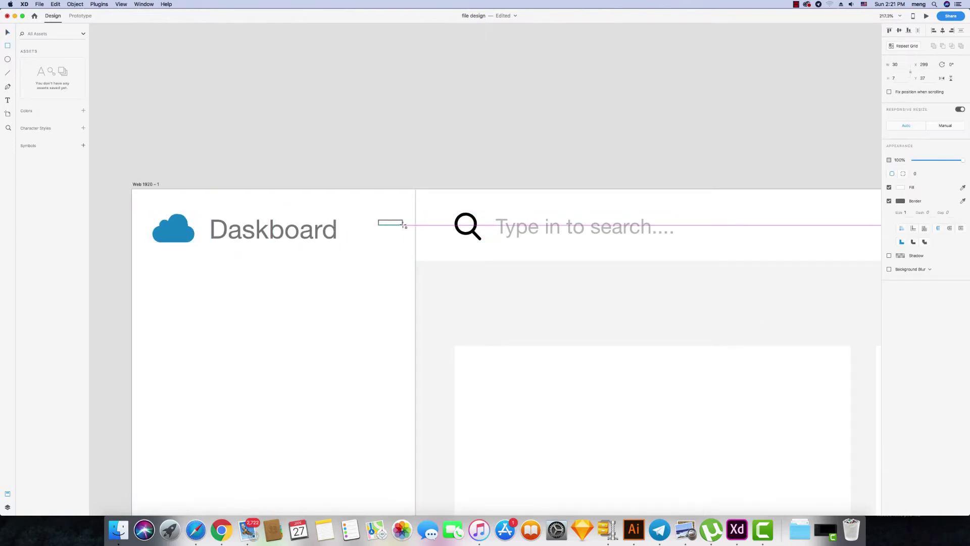
# - Remove the small bar's border and fill it grey #E2DFDF
pyautogui.scroll(4, 383, 224)
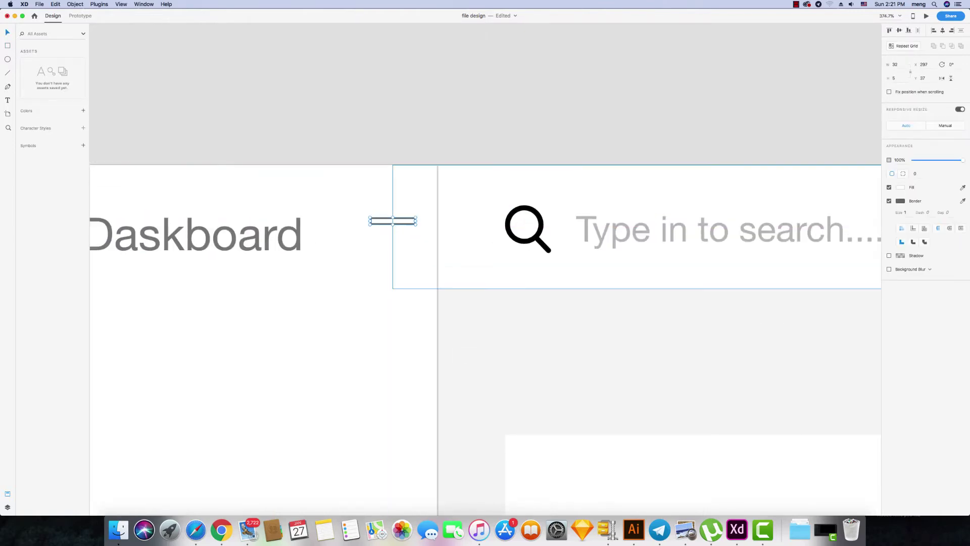
pyautogui.click(889, 201)
pyautogui.click(809, 159)
pyautogui.click(380, 221)
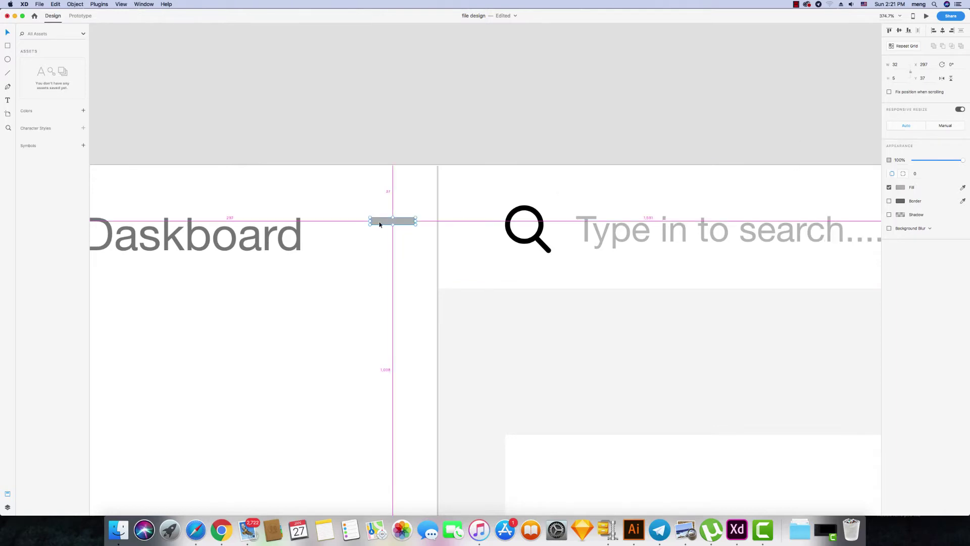
# - Duplicate the grey bar twice below it and resize all three bars together
pyautogui.scroll(10, 379, 223)
pyautogui.moveTo(362, 211)
pyautogui.mouseDown()
pyautogui.moveTo(409, 269)
pyautogui.moveTo(405, 338)
pyautogui.moveTo(407, 324)
pyautogui.mouseUp()
pyautogui.scroll(-5, 417, 320)
pyautogui.keyDown('shift'); pyautogui.click(412, 285); pyautogui.keyUp('shift')
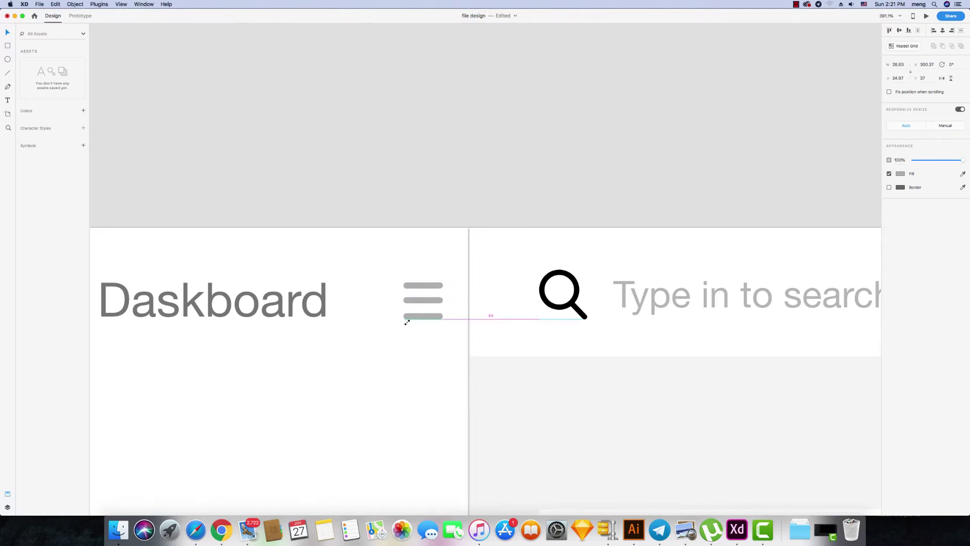
pyautogui.scroll(-5, 416, 212)
pyautogui.scroll(-2, 426, 152)
pyautogui.click(426, 152)
# - Draw an outlined profile circle inside the left card
pyautogui.hscroll(3, 459, 152)
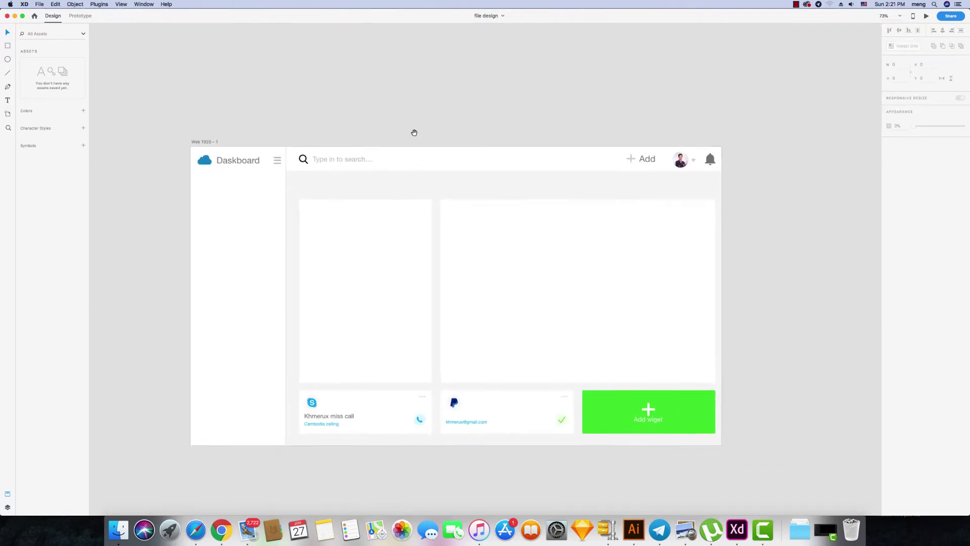
pyautogui.click(555, 212)
pyautogui.click(433, 177)
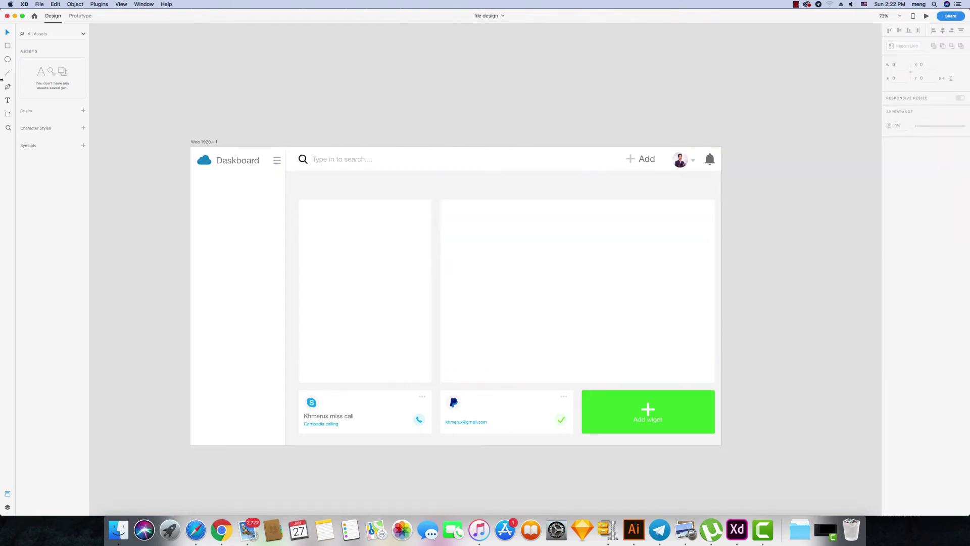
pyautogui.moveTo(343, 210); pyautogui.dragTo(391, 258)
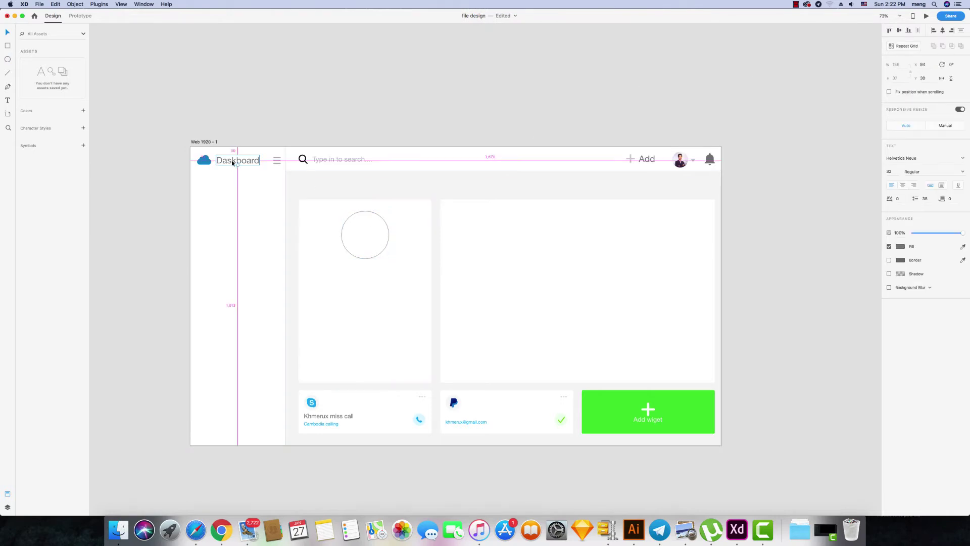
# - Add the name 'Khmerux Design' below the circle, centred and coloured black
pyautogui.moveTo(237, 161); pyautogui.dragTo(358, 271)
pyautogui.write('Khmerux Desi')
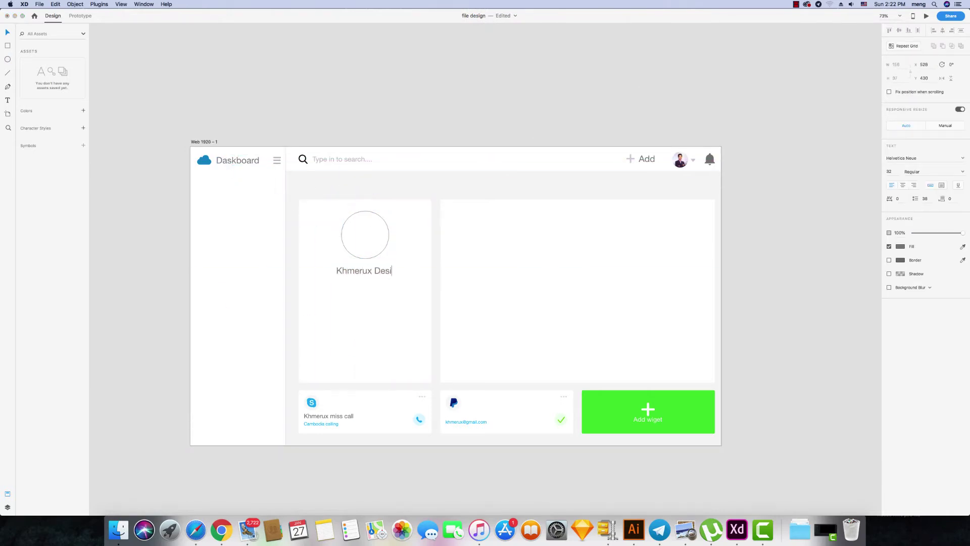
pyautogui.write('gn')
pyautogui.press('Escape')
pyautogui.moveTo(369, 271); pyautogui.dragTo(365, 269)
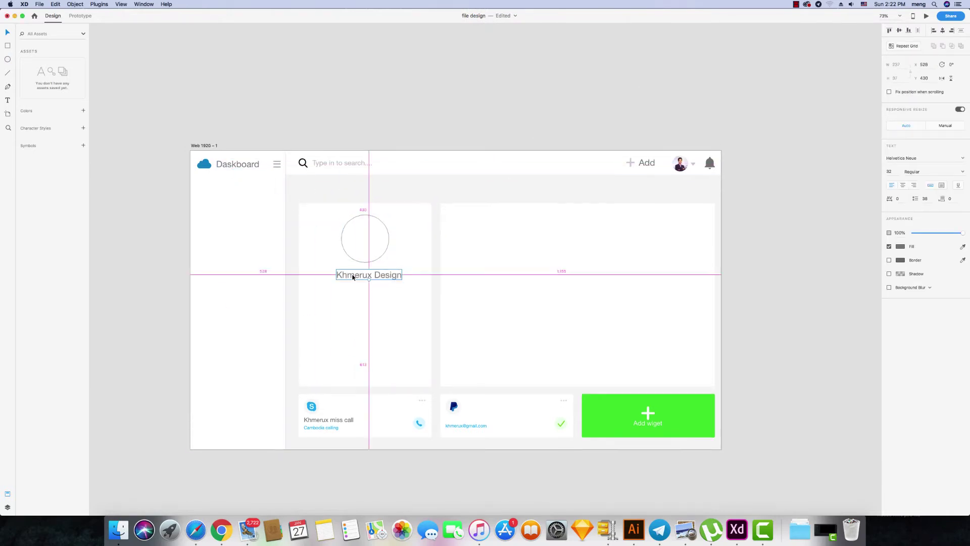
pyautogui.scroll(5, 359, 272)
pyautogui.click(944, 31)
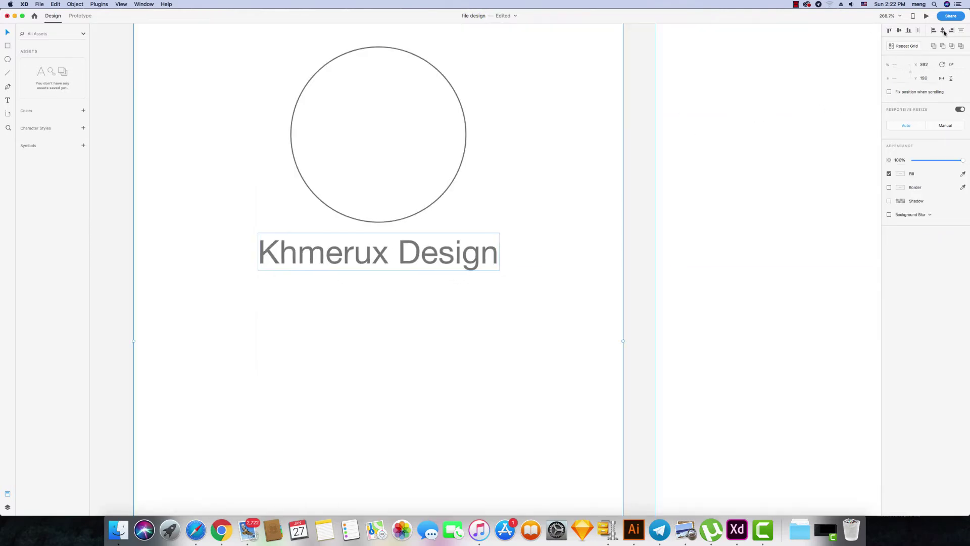
pyautogui.click(417, 258)
pyautogui.click(901, 246)
pyautogui.click(813, 261)
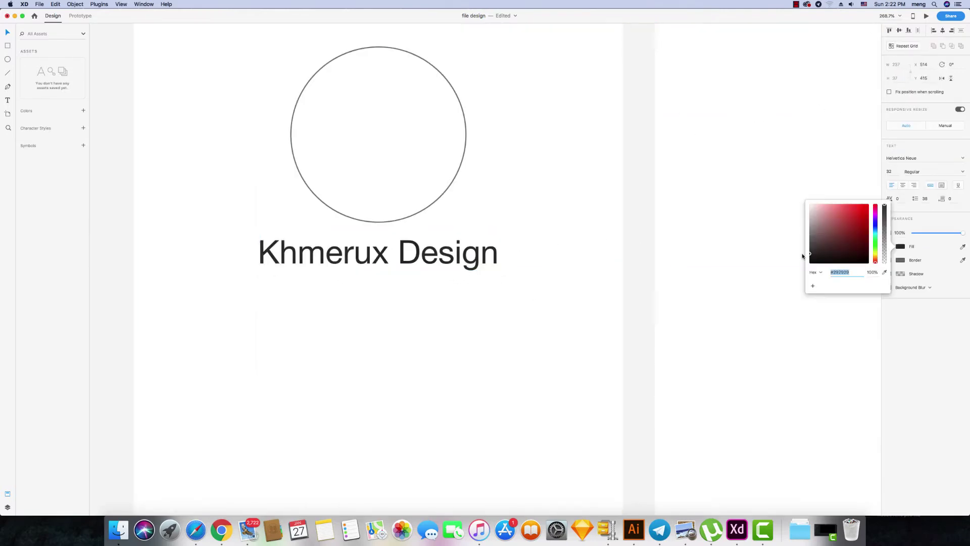
pyautogui.click(417, 258)
# - Duplicate the name below it and retype it as 'Share design and Concept UI/UX'
pyautogui.moveTo(417, 258); pyautogui.dragTo(417, 298)
pyautogui.press('Return')
pyautogui.write('Share d')
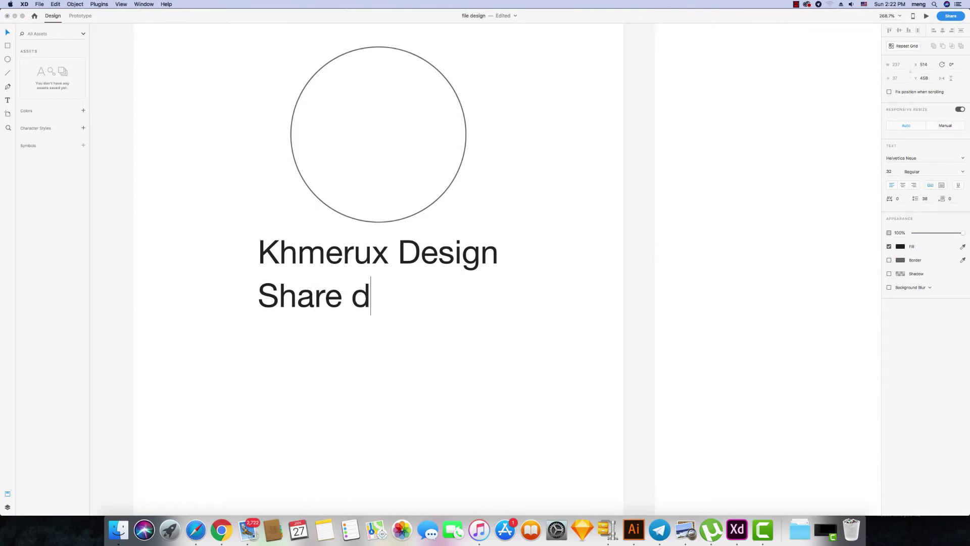
pyautogui.write('esign and concepty')
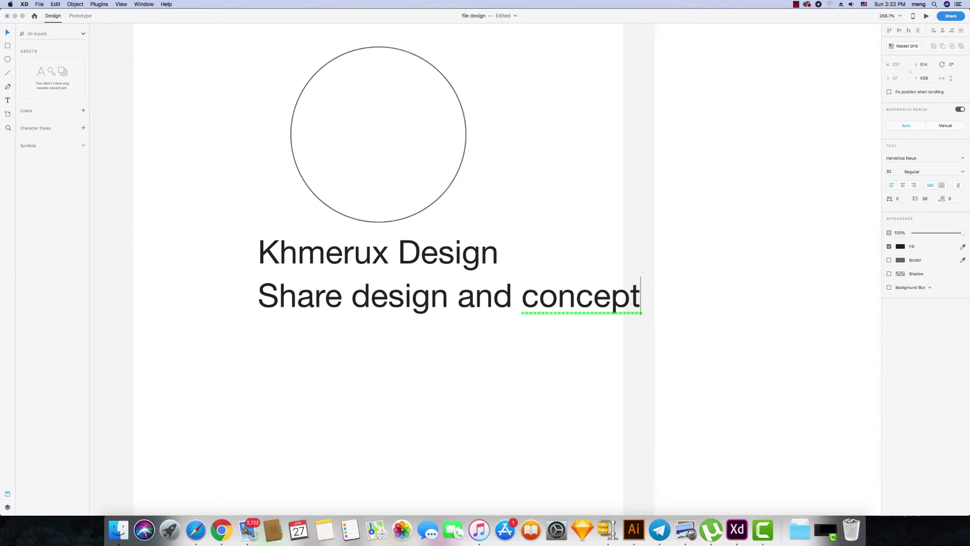
pyautogui.hotkey('alt', 'BackSpace')
pyautogui.write('Concvep')
pyautogui.press('BackSpace')
pyautogui.press('BackSpace')
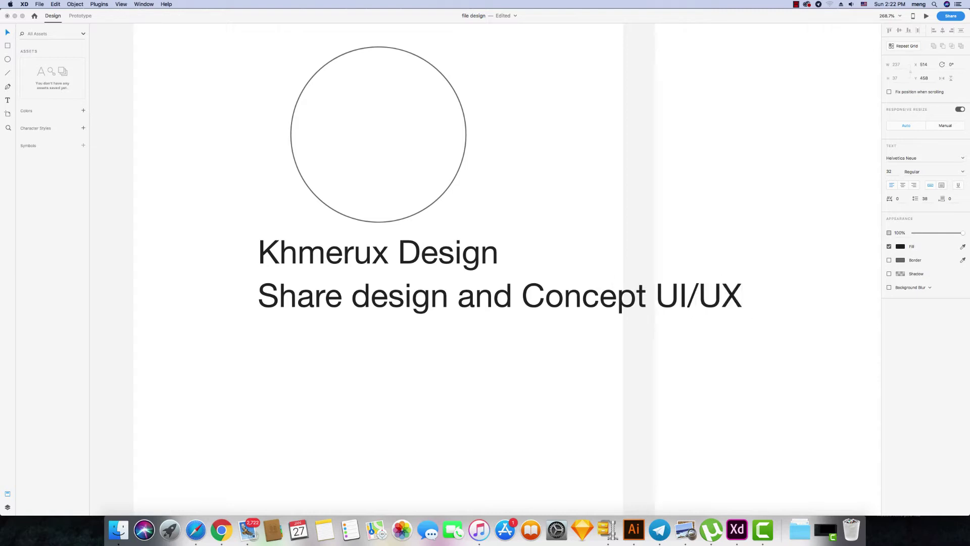
pyautogui.press('Escape')
# - Make the subtitle 17 pt, grey and centred, then save the file
pyautogui.moveTo(505, 318)
pyautogui.mouseDown()
pyautogui.moveTo(505, 297)
pyautogui.moveTo(394, 288)
pyautogui.mouseUp()
pyautogui.click(943, 30)
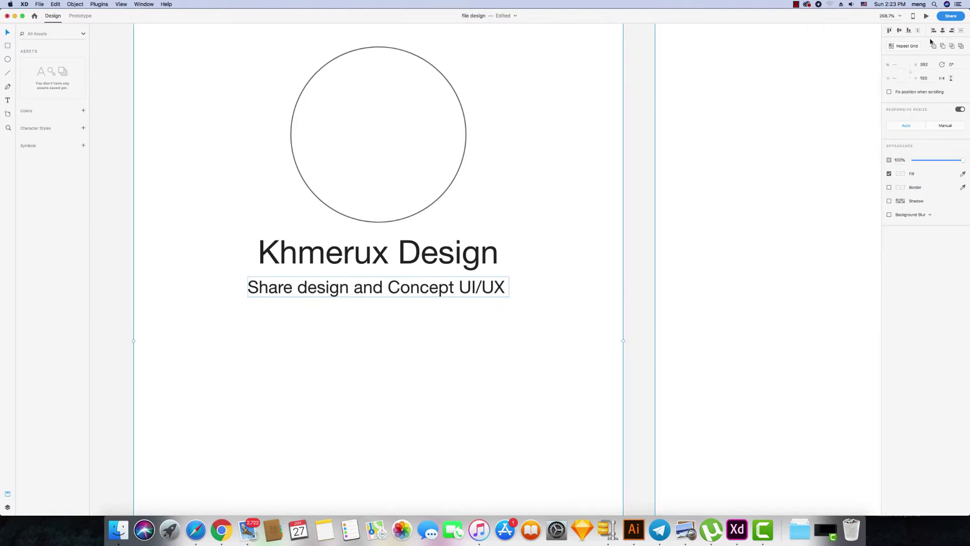
pyautogui.click(900, 246)
pyautogui.click(809, 234)
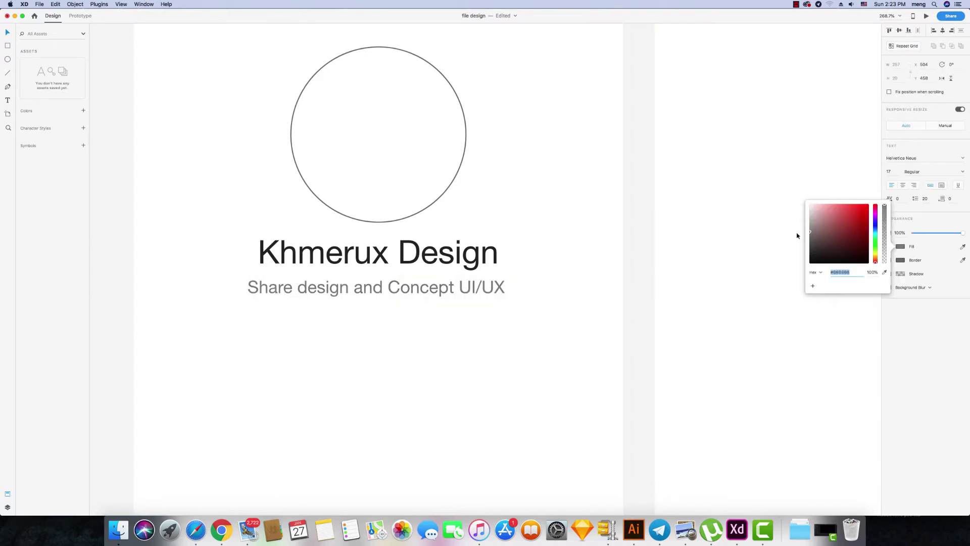
pyautogui.scroll(-5, 559, 327)
pyautogui.scroll(-5, 500, 316)
pyautogui.press('super+s')
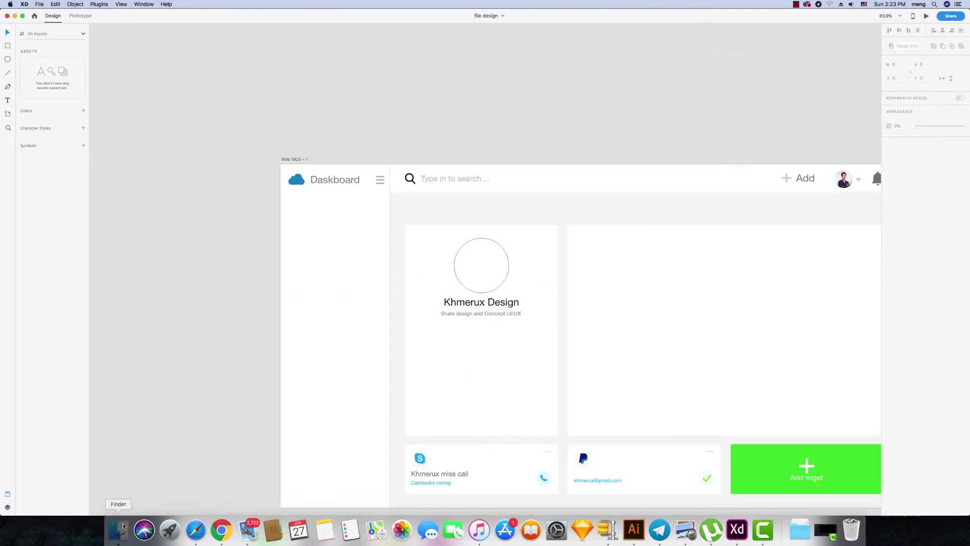
# - Drag the bus photo from Finder into the profile circle
pyautogui.click(118, 529)
pyautogui.moveTo(372, 224); pyautogui.dragTo(620, 246)
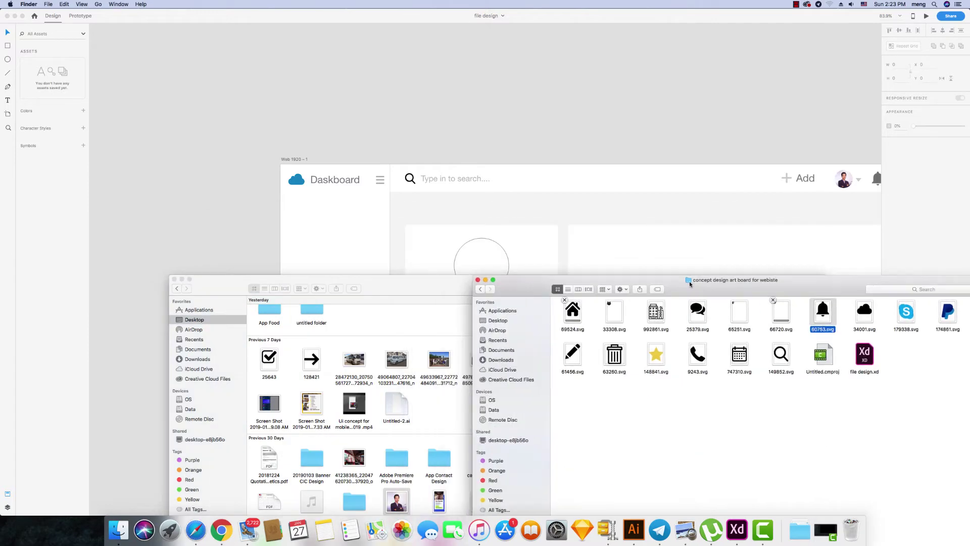
pyautogui.moveTo(482, 359); pyautogui.dragTo(481, 264)
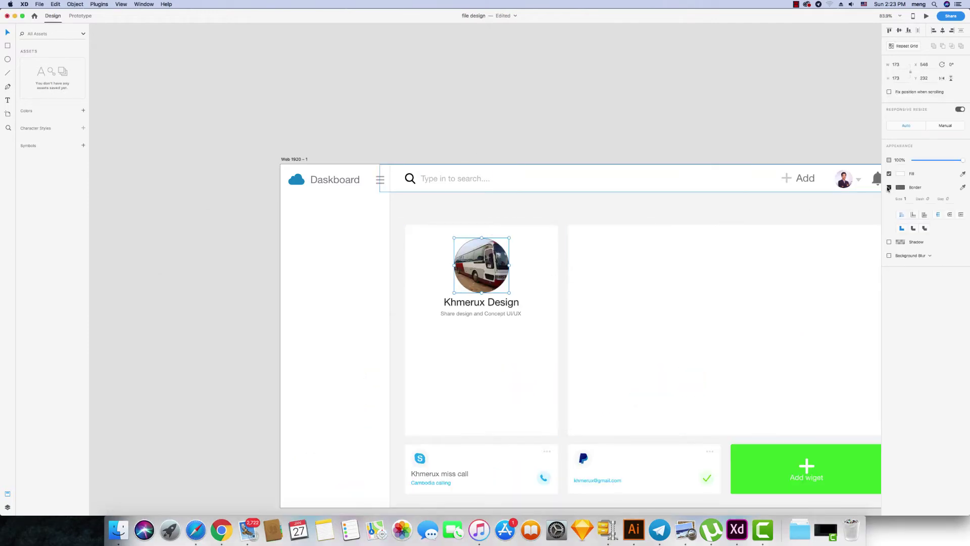
# - Bring the yellow star icon 148841.svg from the concept folder onto the canvas
pyautogui.moveTo(662, 112); pyautogui.dragTo(628, 88)
pyautogui.click(119, 529)
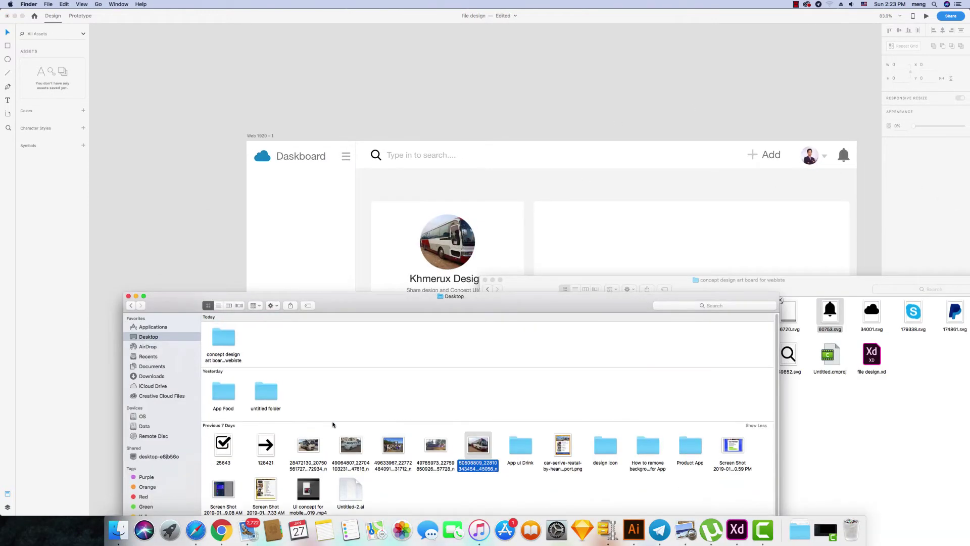
pyautogui.moveTo(526, 381); pyautogui.dragTo(426, 325)
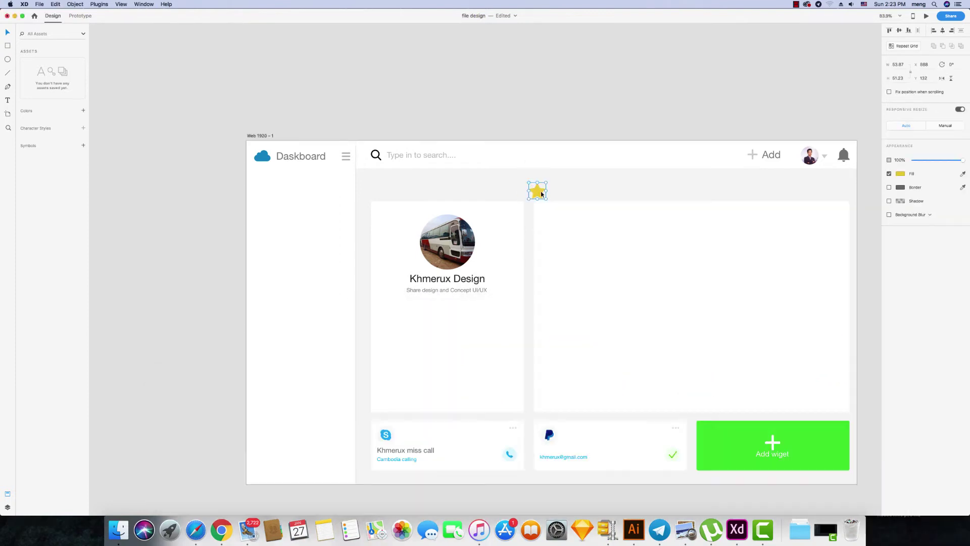
# - Repeat the star into a row of five and tighten the gap between them
pyautogui.scroll(5, 410, 309)
pyautogui.scroll(3, 407, 306)
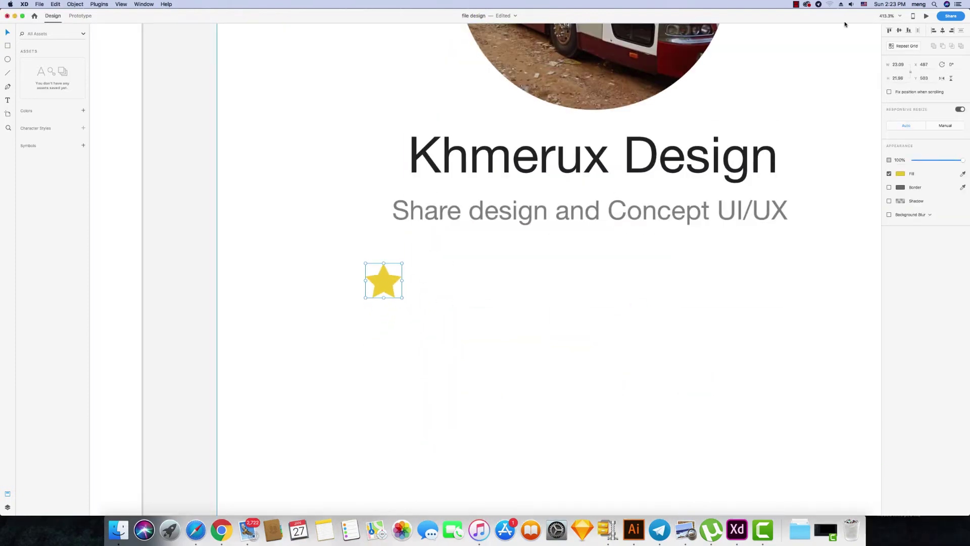
pyautogui.moveTo(402, 281); pyautogui.dragTo(680, 280)
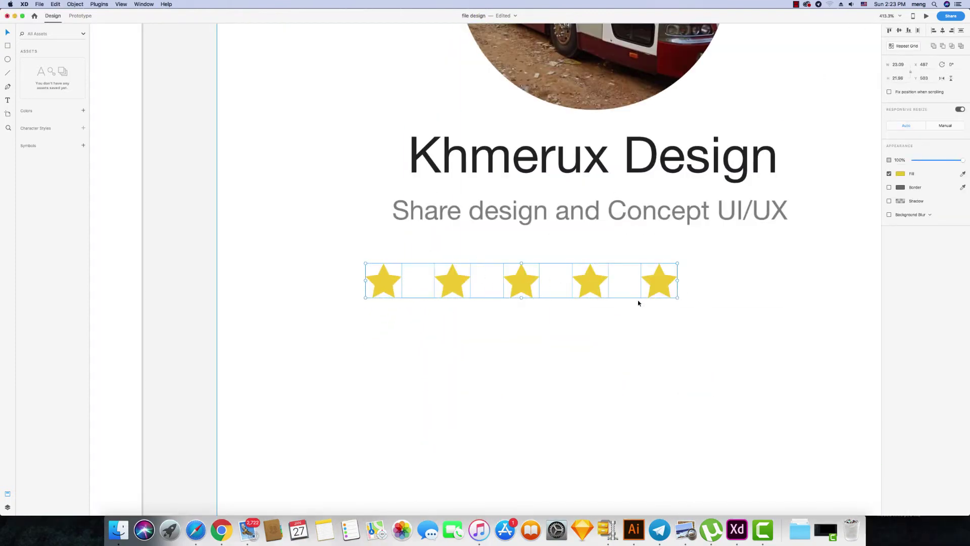
pyautogui.click(645, 321)
pyautogui.scroll(-5, 617, 264)
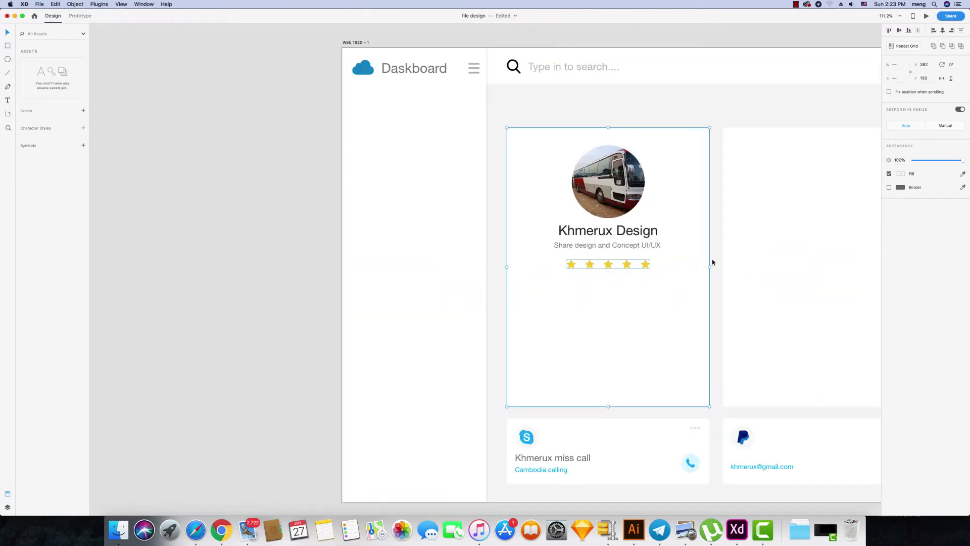
pyautogui.scroll(4, 629, 266)
pyautogui.press('super+r')
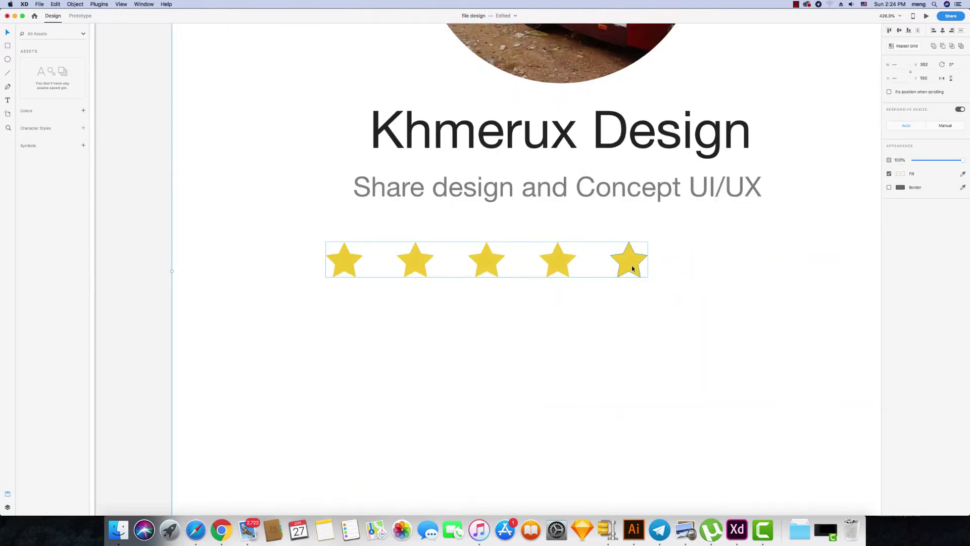
pyautogui.moveTo(524, 260)
pyautogui.mouseDown()
pyautogui.moveTo(547, 262)
pyautogui.moveTo(492, 261)
pyautogui.mouseUp()
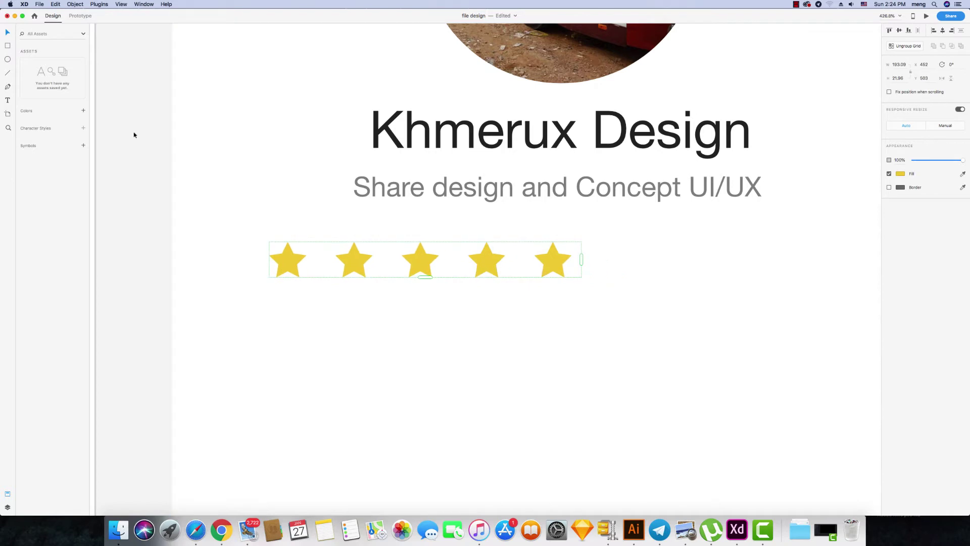
# - Remove the stray vertical line and centre the star row beneath the subtitle
pyautogui.moveTo(631, 232); pyautogui.dragTo(631, 301)
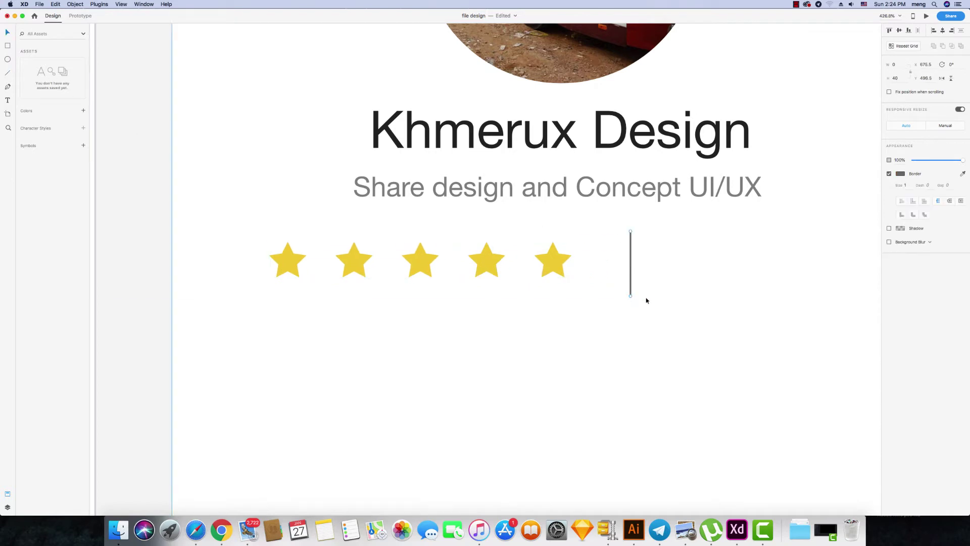
pyautogui.scroll(2, 293, 275)
pyautogui.click(293, 273)
pyautogui.scroll(-5, 319, 268)
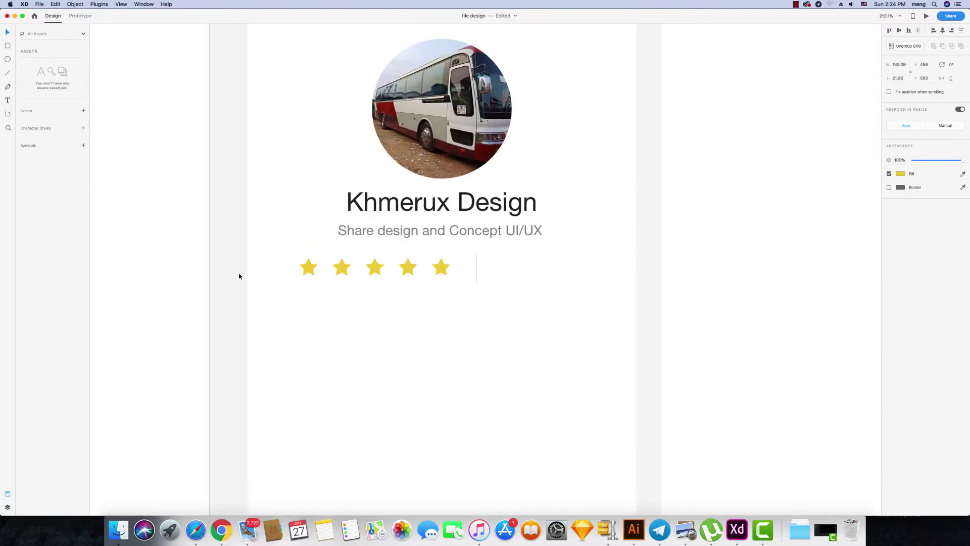
pyautogui.click(119, 530)
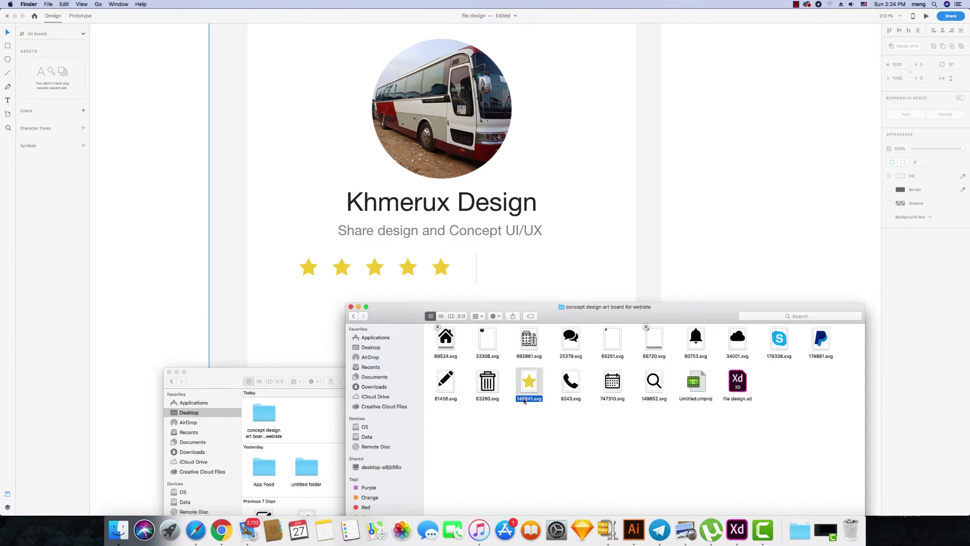
pyautogui.click(650, 282)
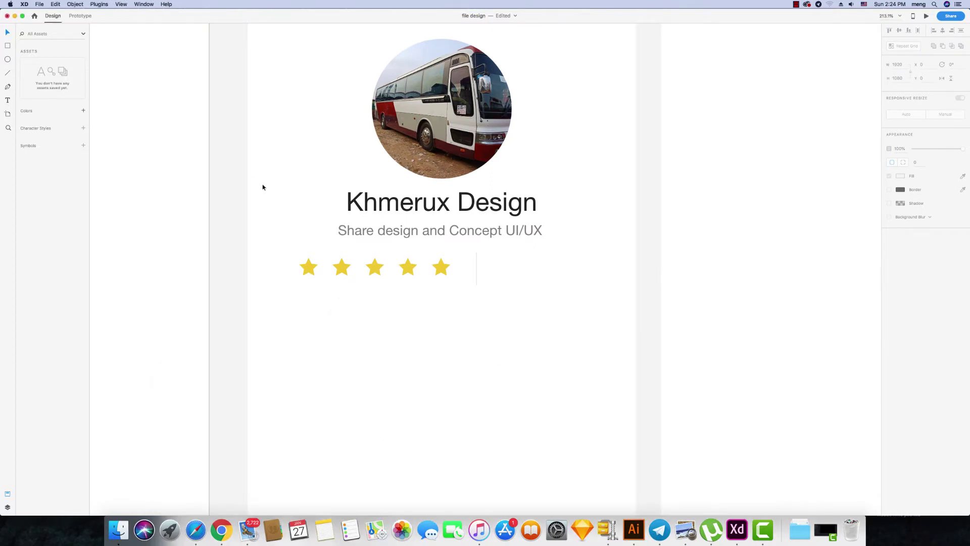
pyautogui.click(477, 266)
pyautogui.press('super+shift+g')
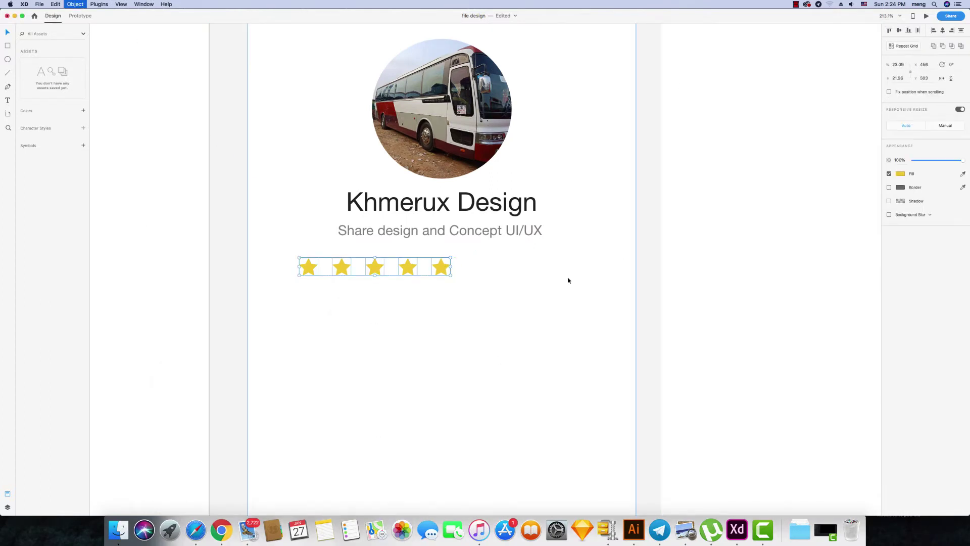
pyautogui.click(535, 277)
pyautogui.moveTo(406, 272); pyautogui.dragTo(473, 266)
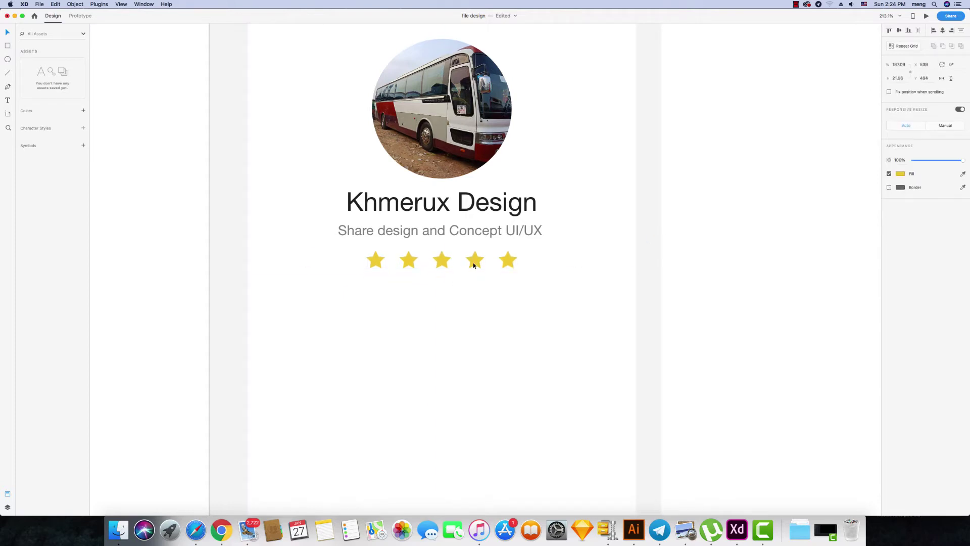
# - Draw a divider line across the card below the stars and lower its opacity
pyautogui.press('l')
pyautogui.moveTo(248, 278); pyautogui.dragTo(637, 278)
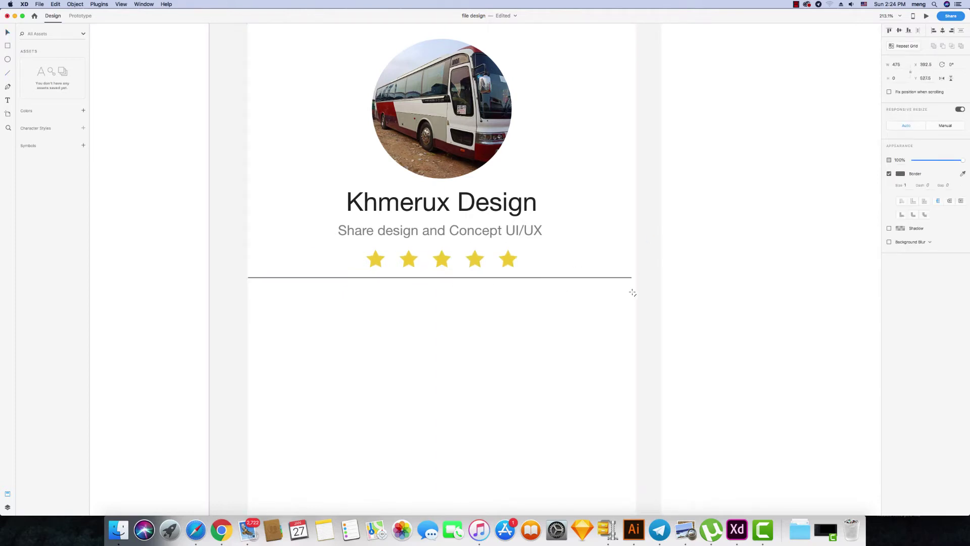
pyautogui.click(929, 161)
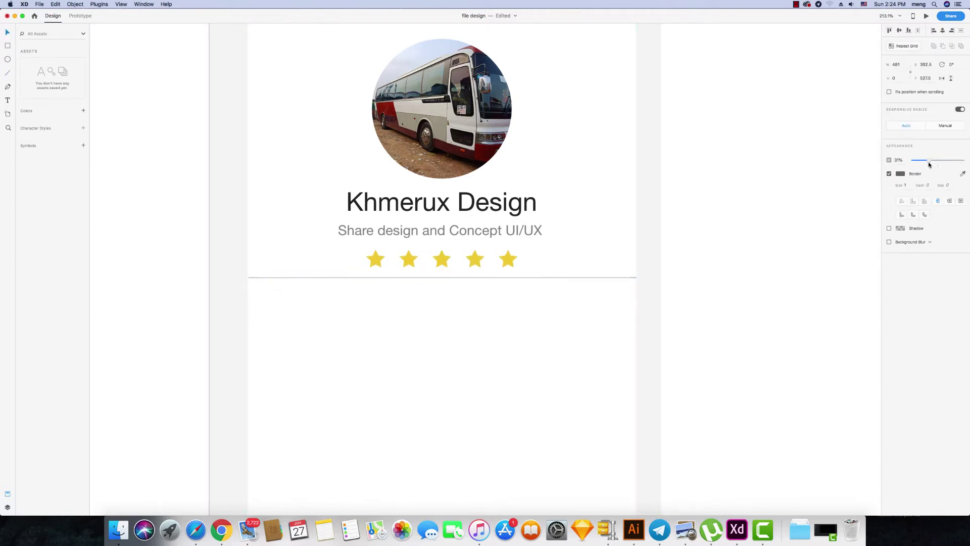
pyautogui.click(641, 294)
pyautogui.scroll(-2, 505, 303)
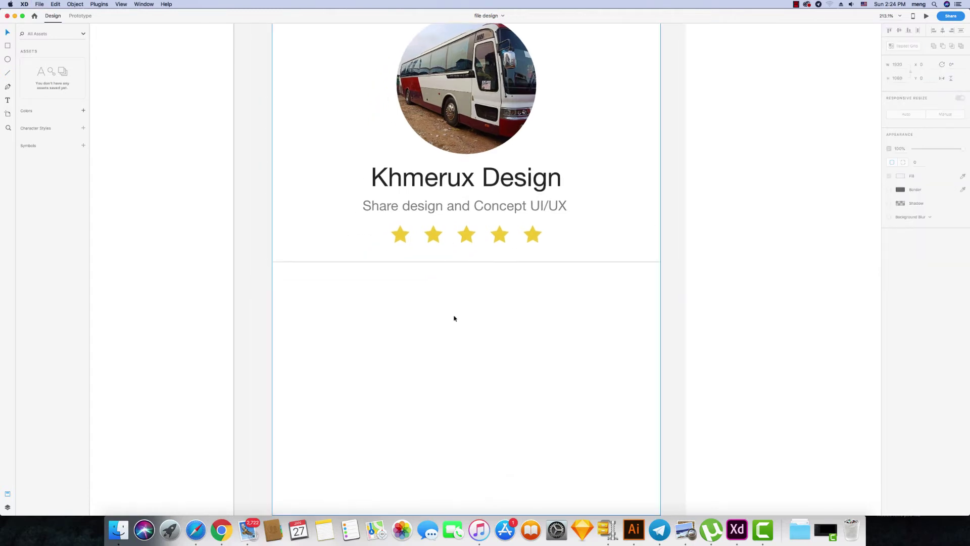
# - Copy the subtitle as an 'Email Address' label with a sample email line beneath it
pyautogui.click(468, 185)
pyautogui.moveTo(473, 190); pyautogui.dragTo(374, 277)
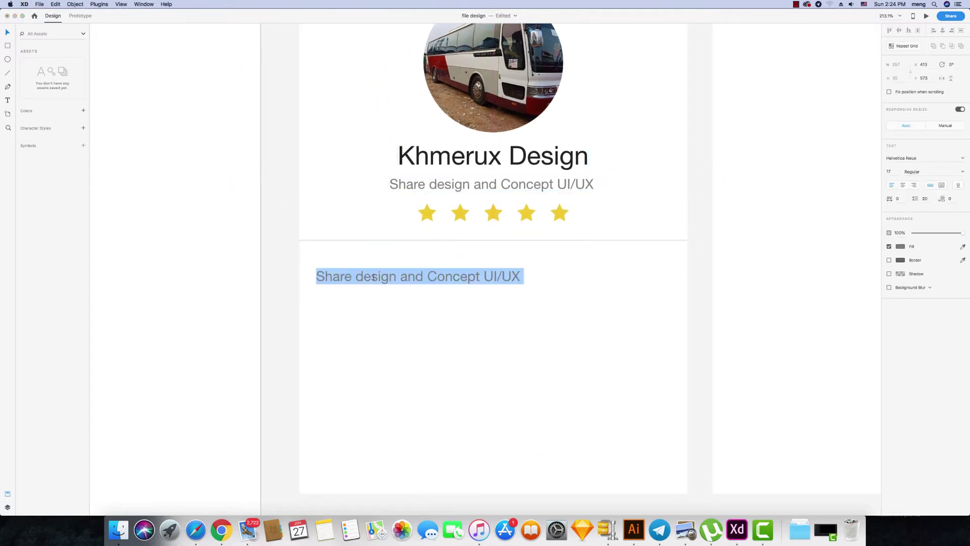
pyautogui.write('Email Address')
pyautogui.press('Escape')
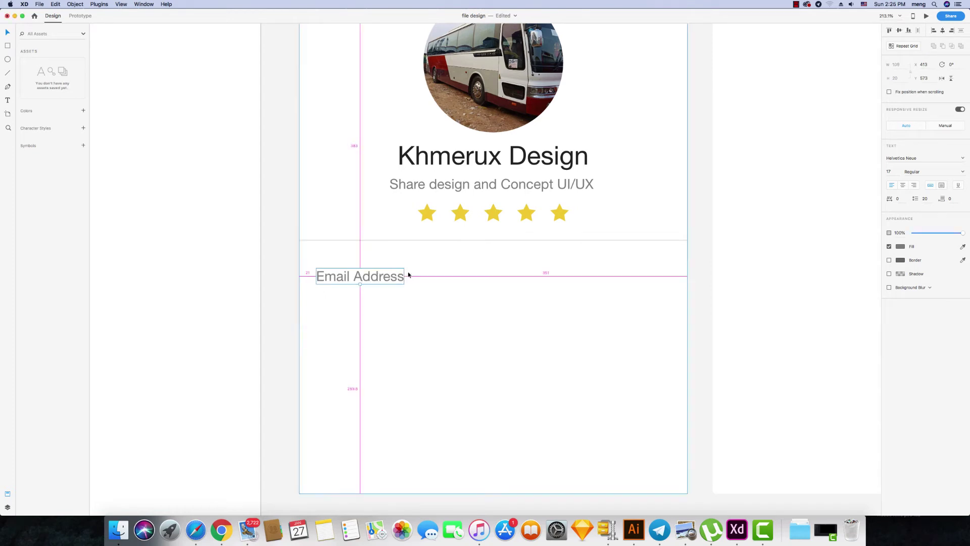
pyautogui.moveTo(397, 276); pyautogui.dragTo(397, 308)
pyautogui.doubleClick(397, 309)
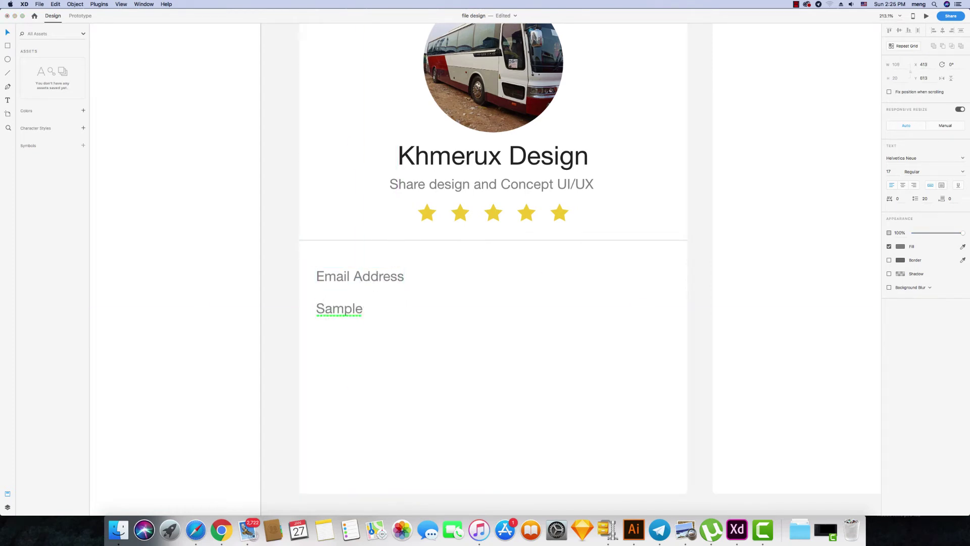
pyautogui.press('Escape')
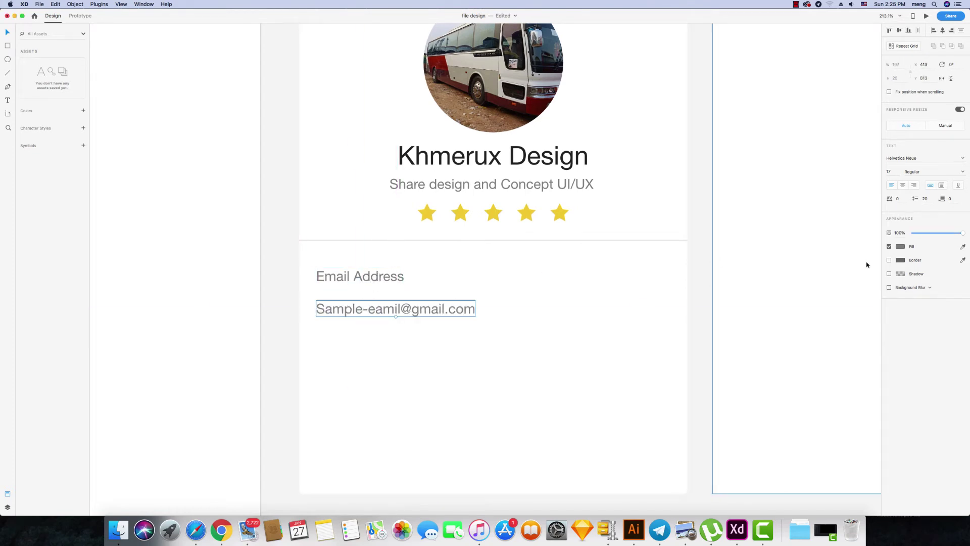
# - Darken the sample email text, enlarge it to size 20 and tuck it under the label
pyautogui.click(900, 246)
pyautogui.moveTo(875, 209); pyautogui.dragTo(876, 228)
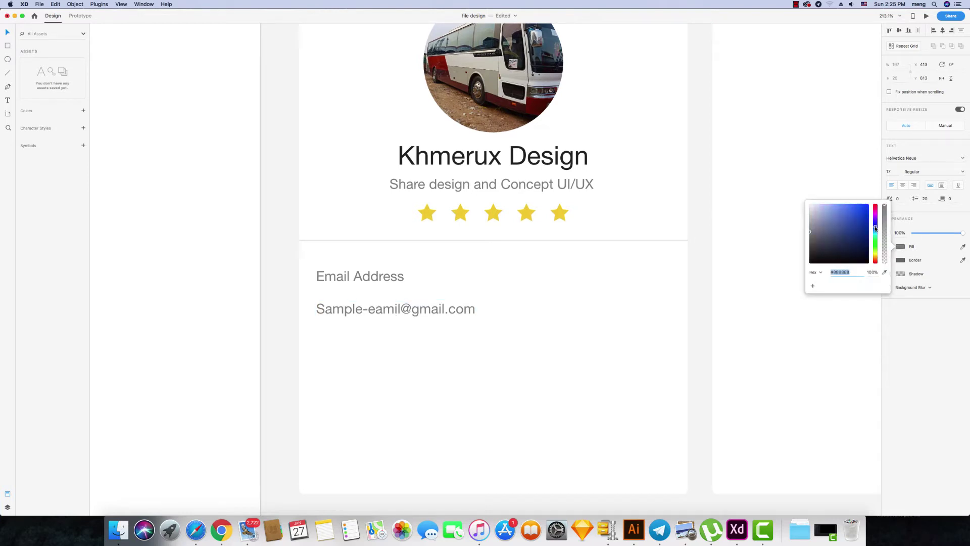
pyautogui.press('Escape')
pyautogui.moveTo(397, 309); pyautogui.dragTo(396, 297)
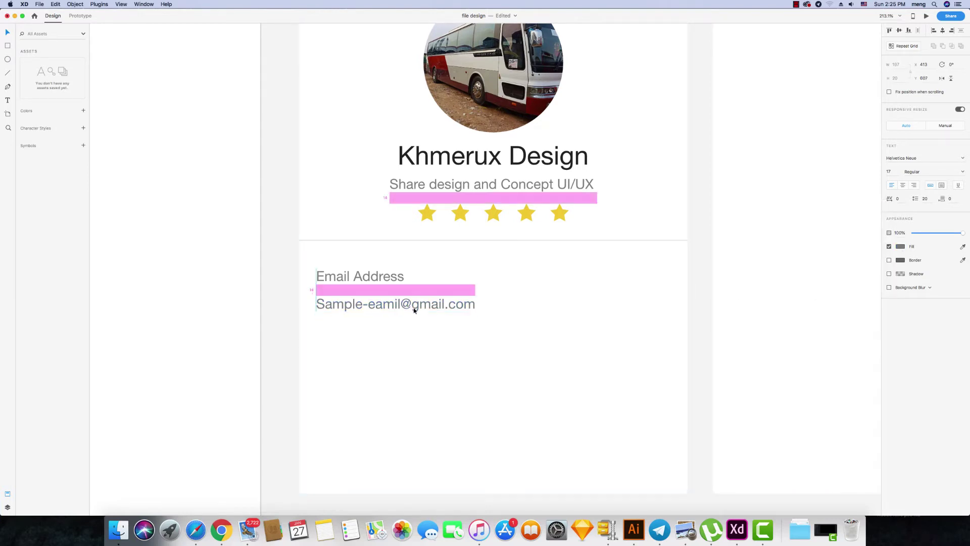
pyautogui.click(904, 248)
pyautogui.moveTo(416, 301); pyautogui.dragTo(416, 300)
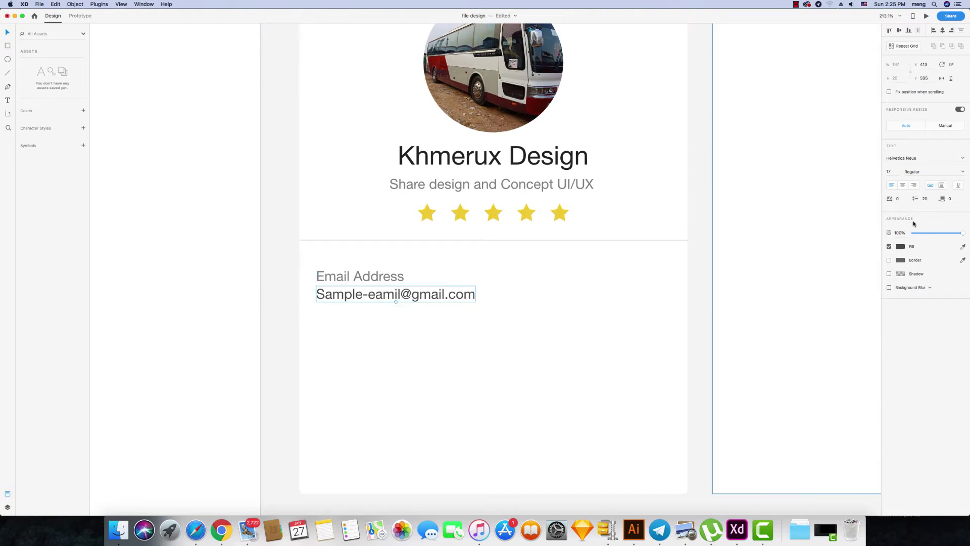
pyautogui.press('Up')
pyautogui.press('Up')
pyautogui.press('Up')
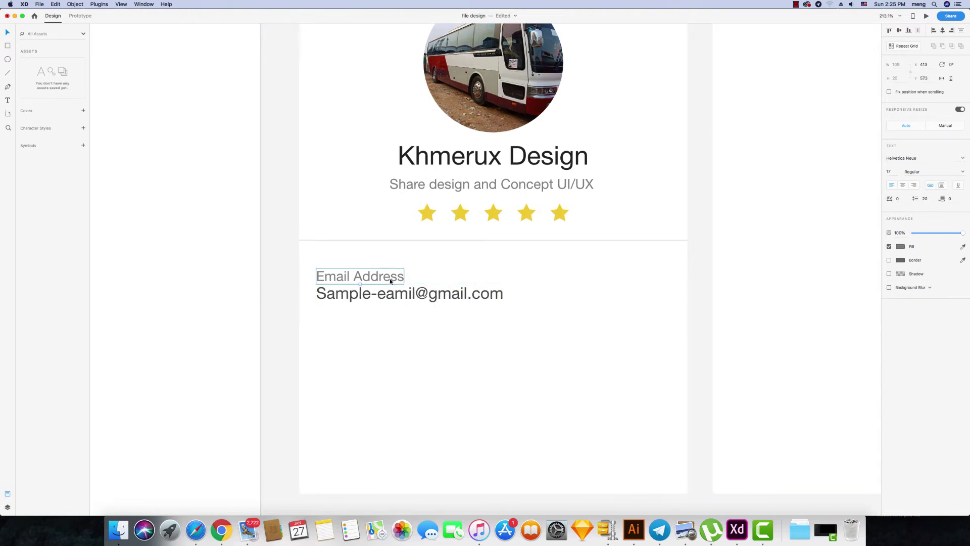
pyautogui.keyDown('shift'); pyautogui.click(389, 295); pyautogui.keyUp('shift')
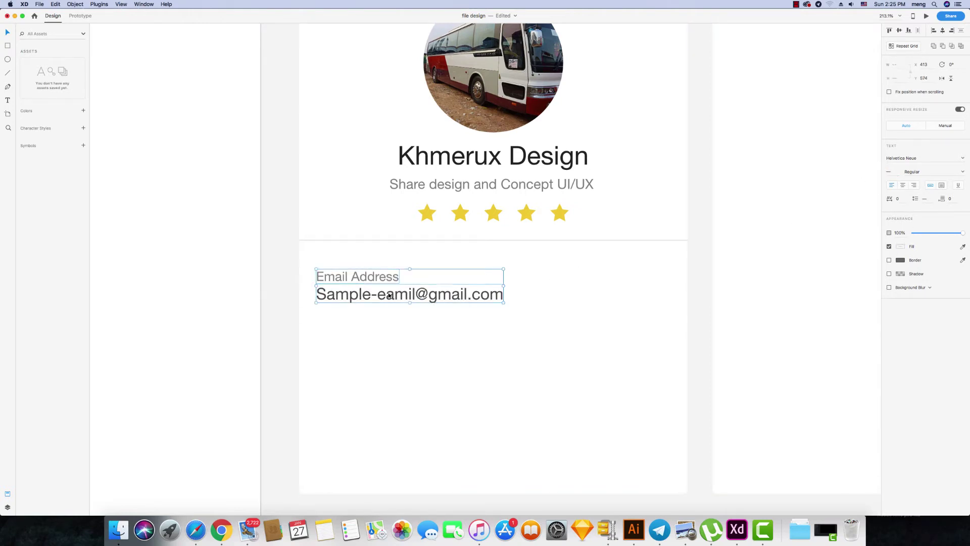
pyautogui.moveTo(389, 296); pyautogui.dragTo(390, 281)
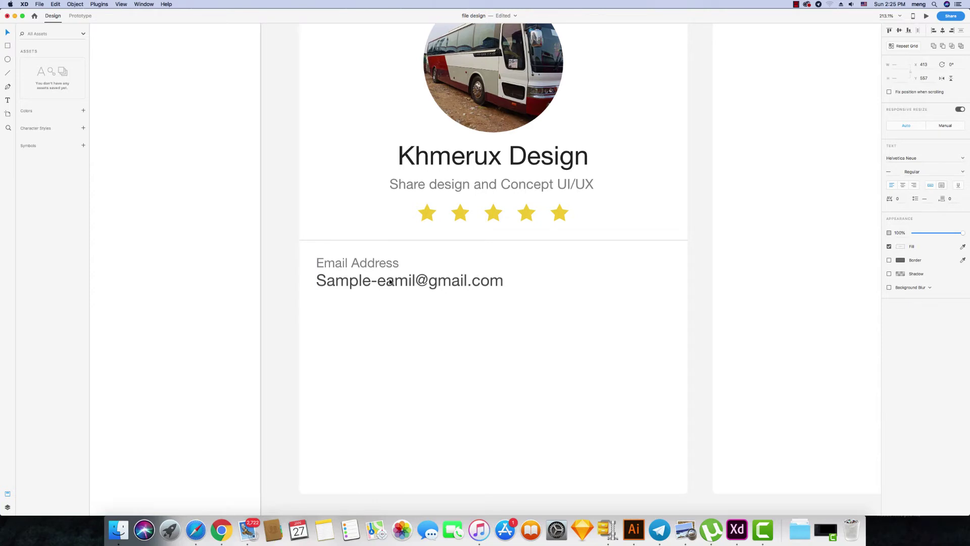
pyautogui.scroll(-5, 325, 314)
pyautogui.scroll(2, 368, 310)
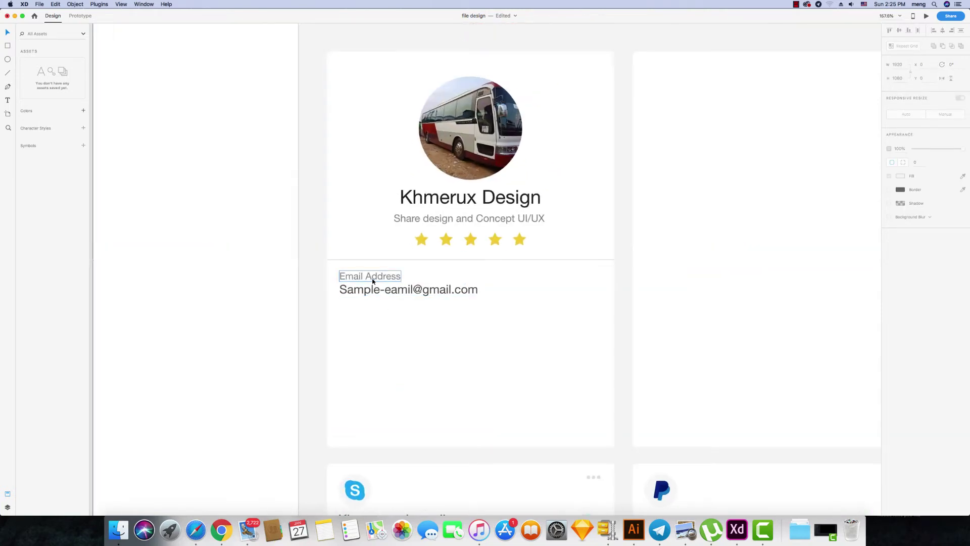
# - Duplicate the email block as a TelePhone row with a sample phone number
pyautogui.moveTo(372, 281); pyautogui.dragTo(376, 326)
pyautogui.doubleClick(370, 315)
pyautogui.write('TelePhone')
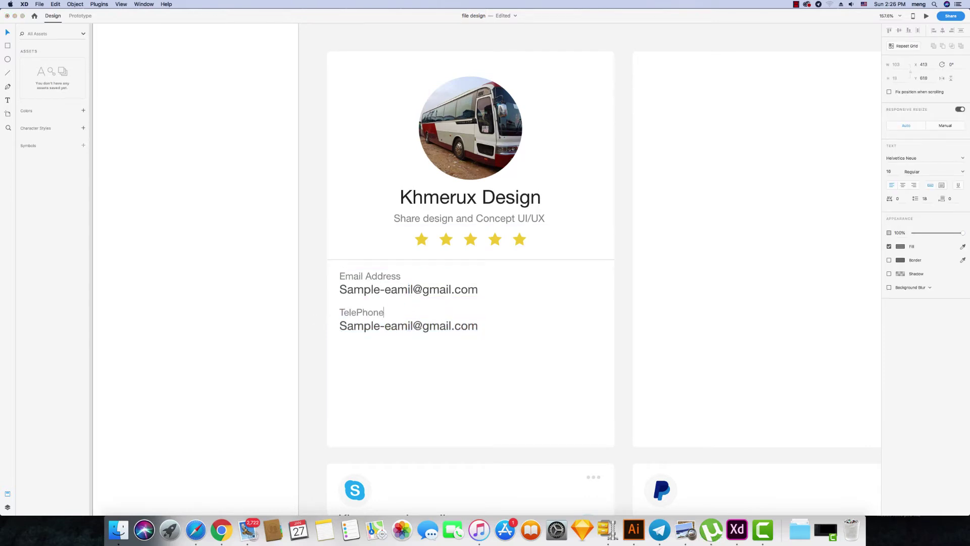
pyautogui.tripleClick(409, 326)
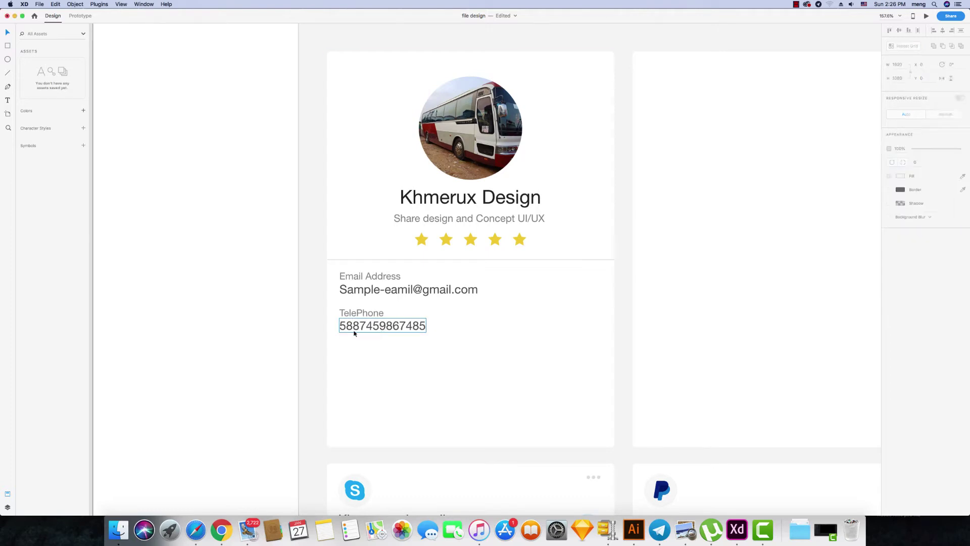
pyautogui.click(359, 325)
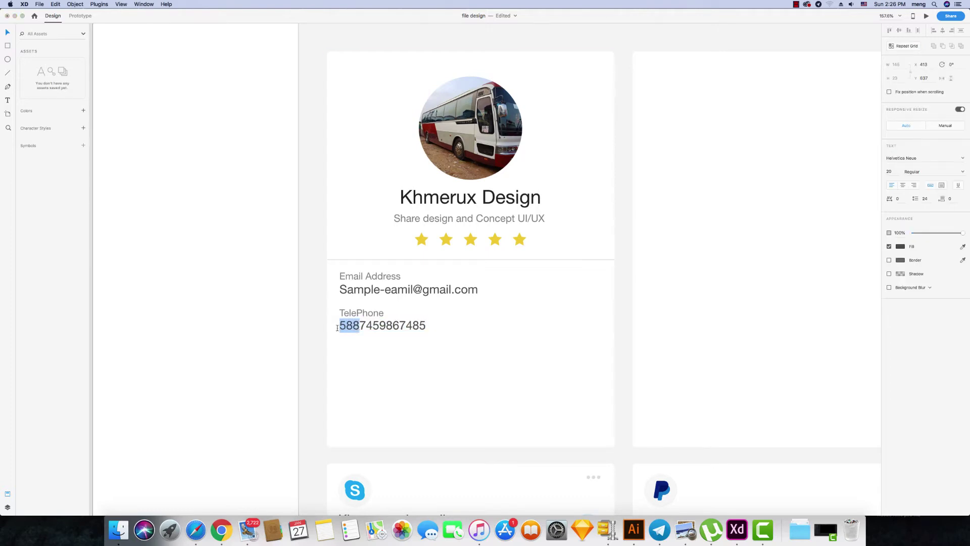
pyautogui.write('855')
pyautogui.press('Escape')
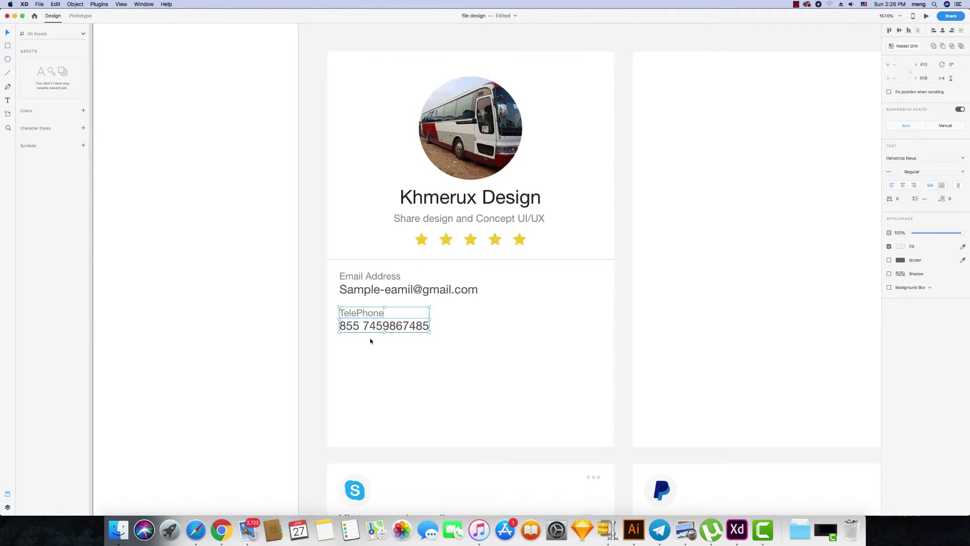
# - Add an Address row reading 'Phnom Penh, Cambodia' and tighten its spacing
pyautogui.moveTo(371, 329); pyautogui.dragTo(372, 367)
pyautogui.doubleClick(353, 356)
pyautogui.write('Address')
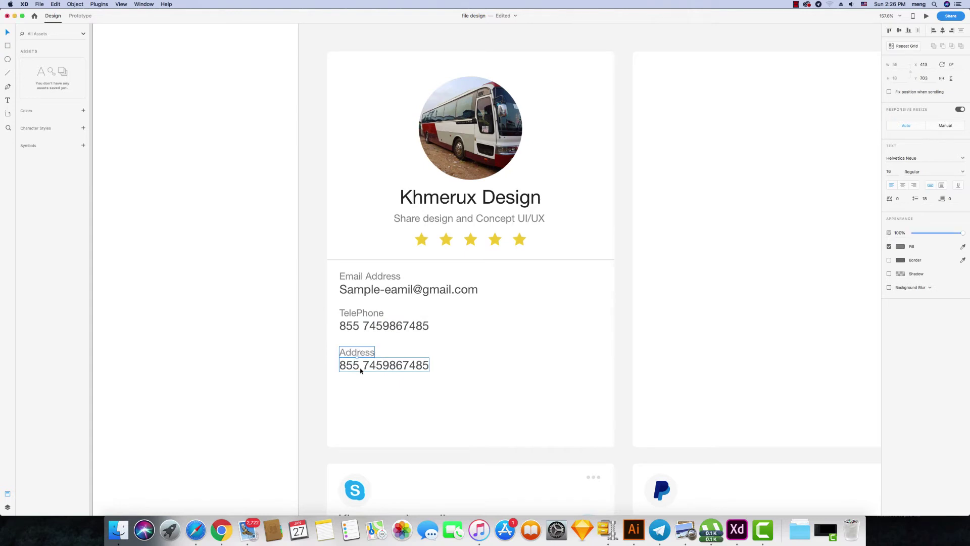
pyautogui.doubleClick(360, 370)
pyautogui.write('Phnom peng ca')
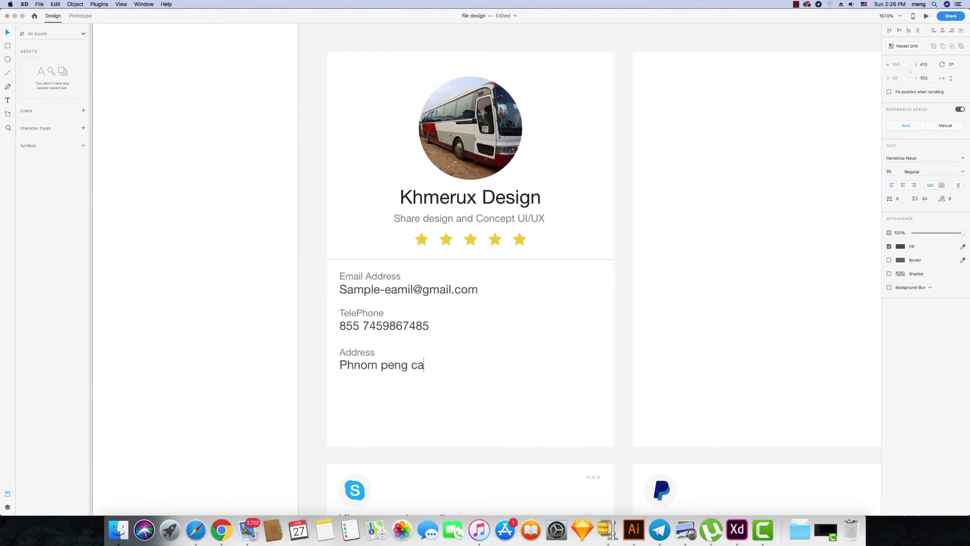
pyautogui.write('dia')
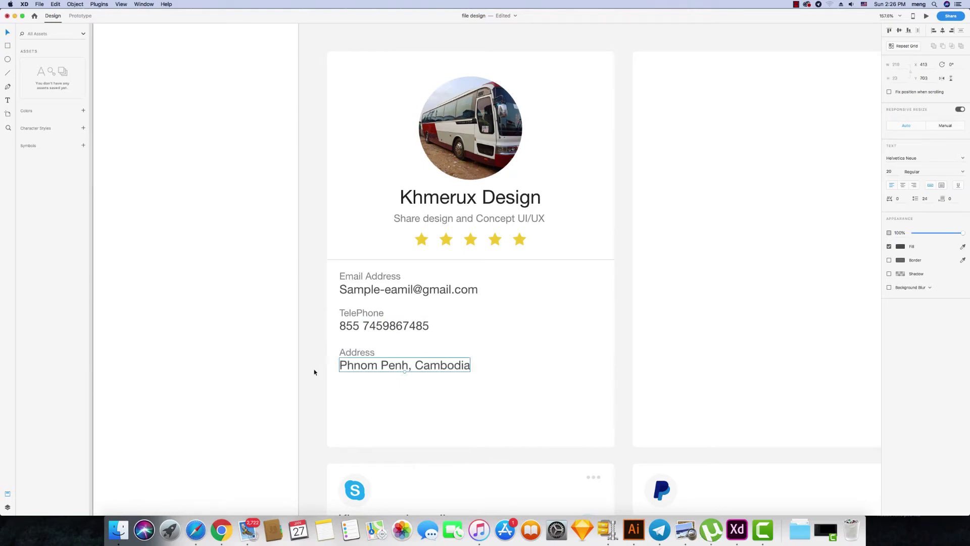
pyautogui.click(314, 371)
pyautogui.click(351, 355)
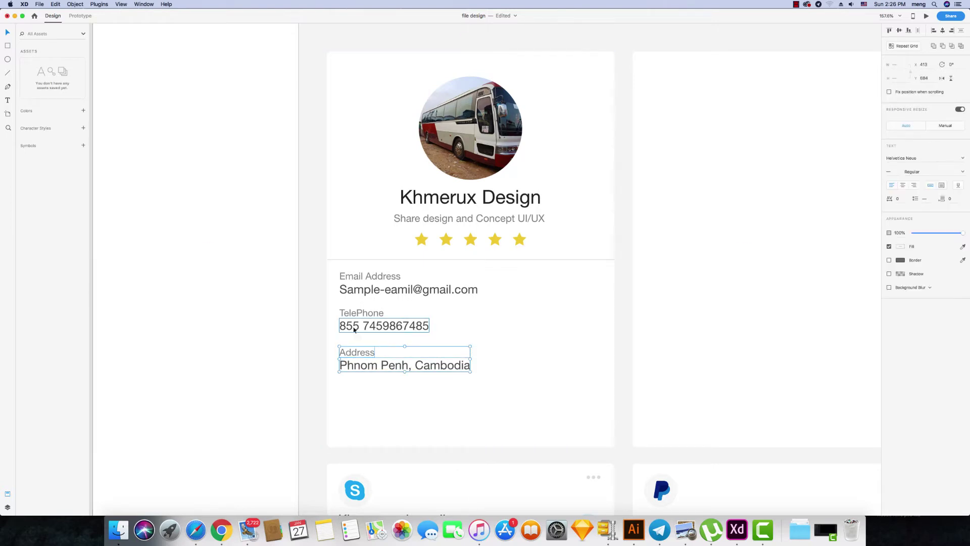
pyautogui.click(325, 340)
pyautogui.click(357, 353)
pyautogui.moveTo(357, 354)
pyautogui.mouseDown()
pyautogui.moveTo(364, 350)
pyautogui.moveTo(364, 392)
pyautogui.mouseUp()
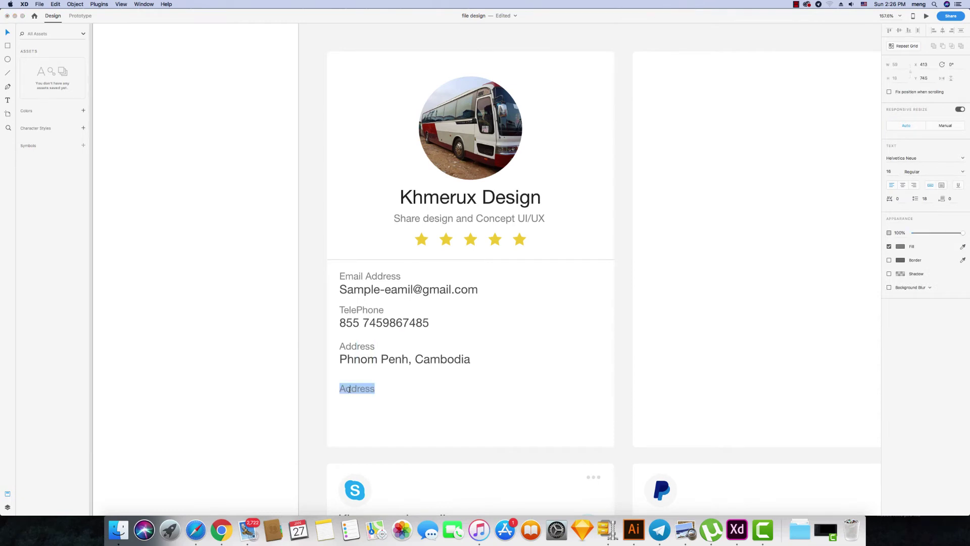
pyautogui.press('r')
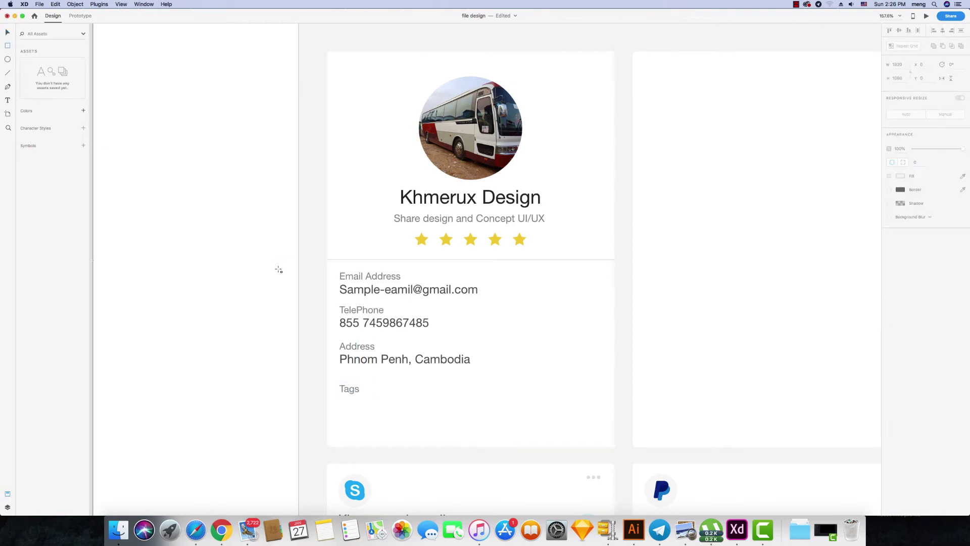
pyautogui.scroll(5, 314, 363)
# - Build a borderless light grey 'Address ×' tag chip below the Tags heading
pyautogui.moveTo(312, 363); pyautogui.dragTo(438, 396)
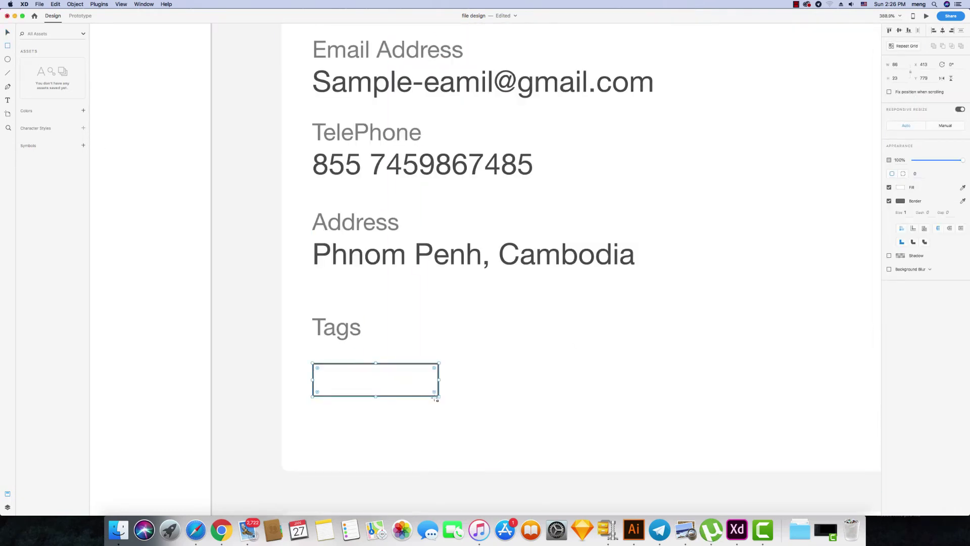
pyautogui.click(889, 200)
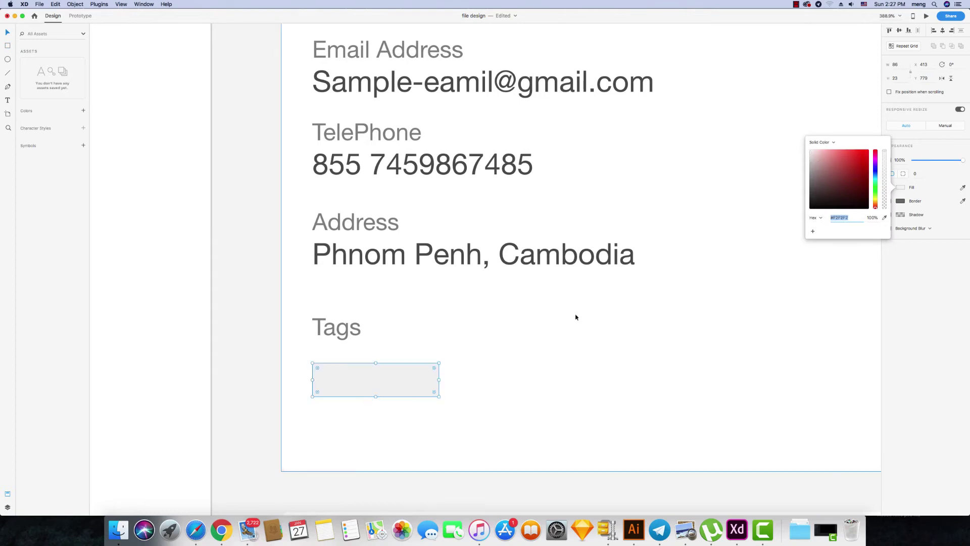
pyautogui.click(286, 359)
pyautogui.moveTo(355, 222)
pyautogui.mouseDown()
pyautogui.moveTo(372, 406)
pyautogui.moveTo(375, 391)
pyautogui.mouseUp()
pyautogui.click(372, 386)
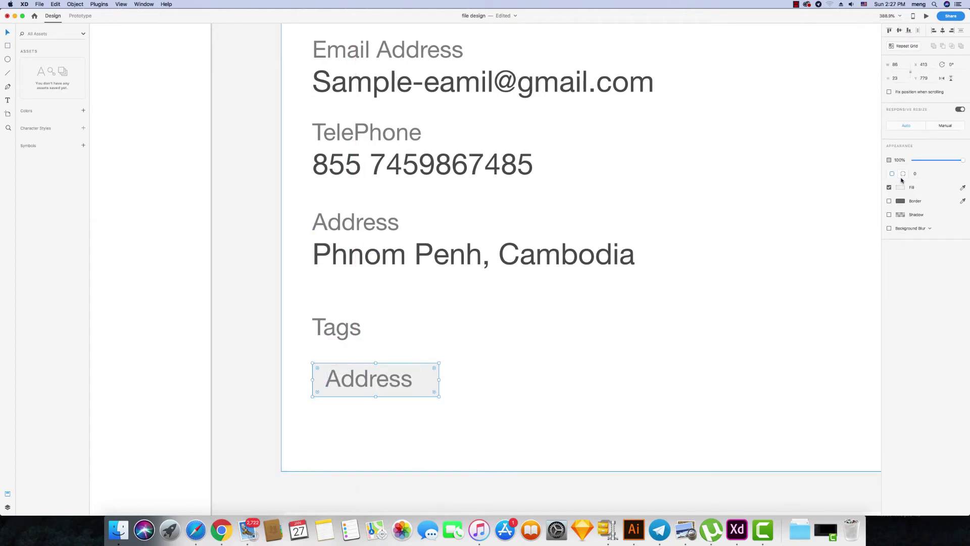
pyautogui.write('5')
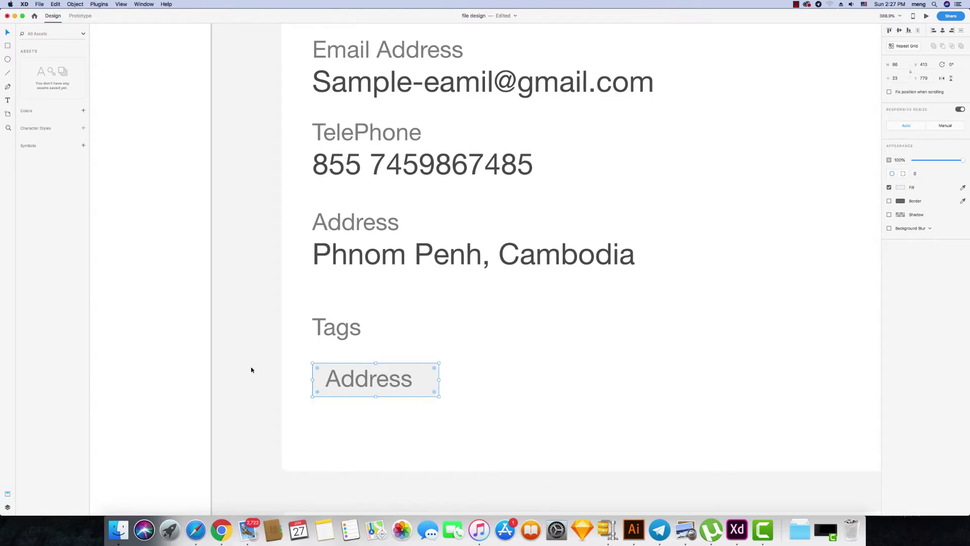
pyautogui.moveTo(439, 380)
pyautogui.mouseDown()
pyautogui.moveTo(468, 379)
pyautogui.moveTo(427, 389)
pyautogui.mouseUp()
pyautogui.scroll(5, 445, 358)
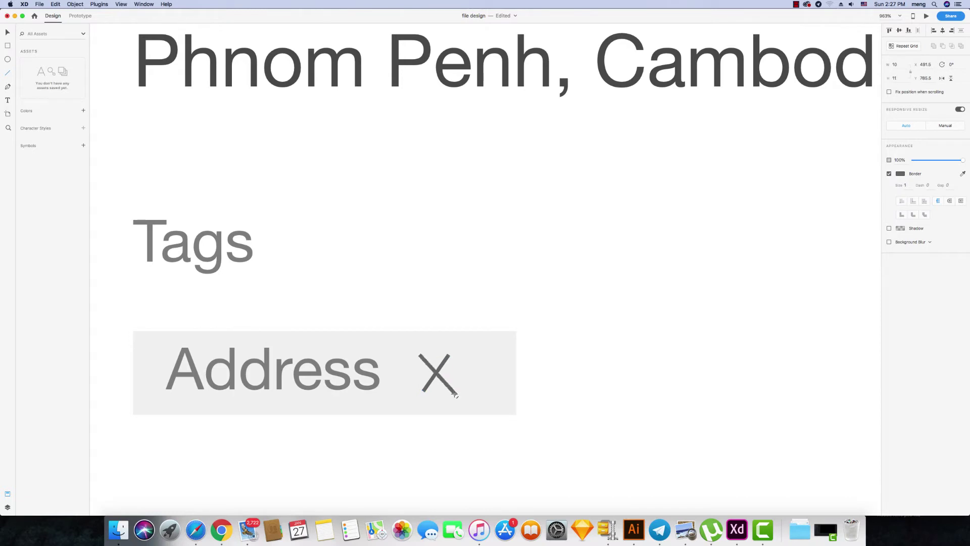
pyautogui.keyDown('shift'); pyautogui.click(453, 357); pyautogui.keyUp('shift')
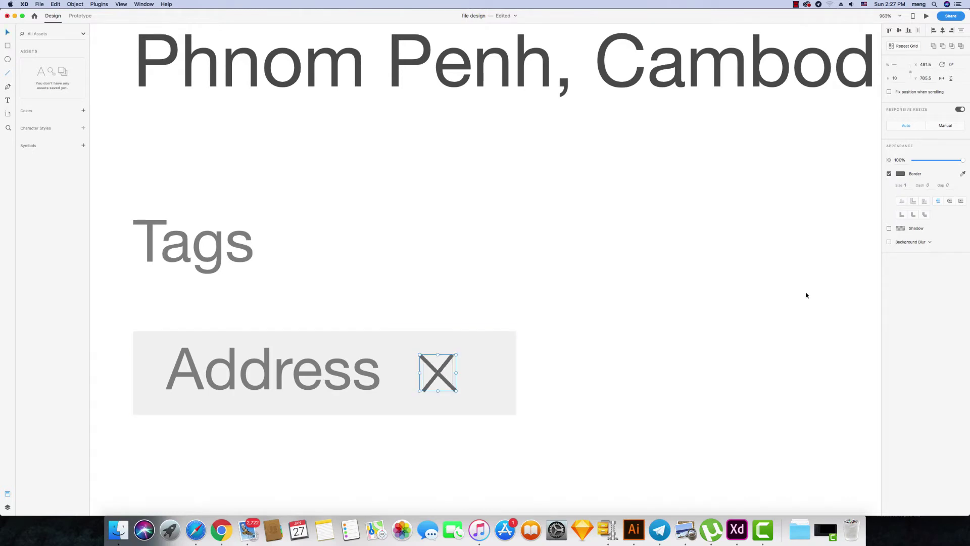
pyautogui.moveTo(428, 367); pyautogui.dragTo(440, 368)
pyautogui.click(506, 384)
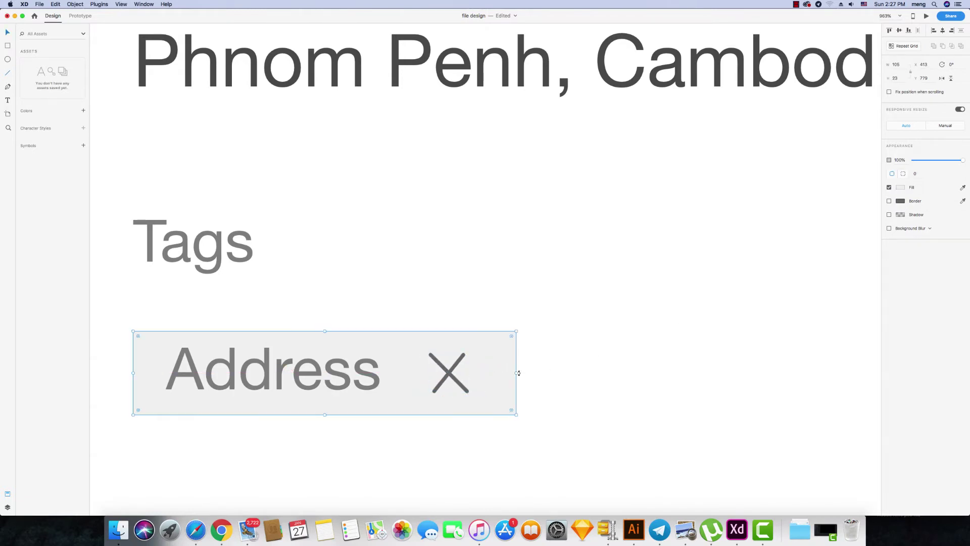
pyautogui.moveTo(517, 332); pyautogui.dragTo(502, 331)
# - Duplicate the Address tag until seven chips fill two rows under Tags
pyautogui.press('super+a')
pyautogui.scroll(-5, 473, 369)
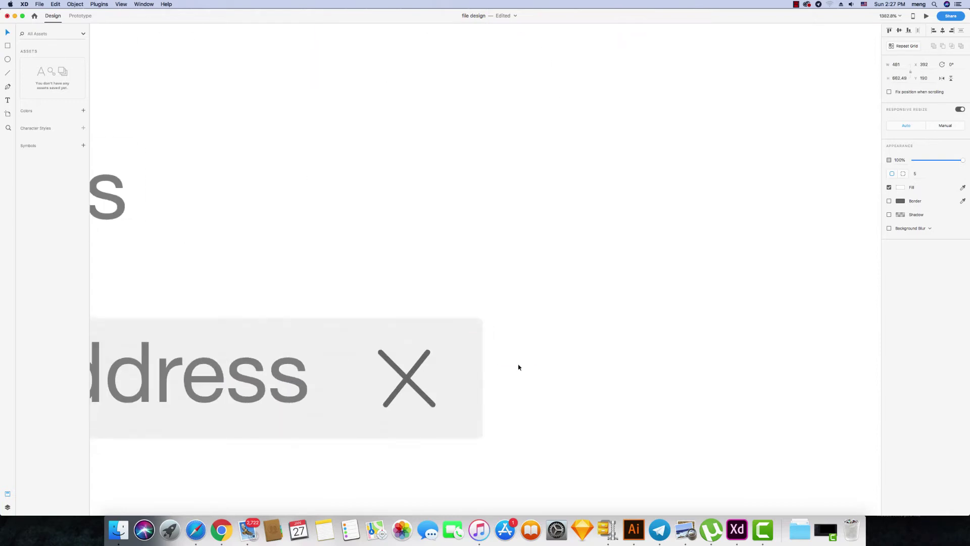
pyautogui.scroll(-5, 433, 379)
pyautogui.moveTo(389, 374); pyautogui.dragTo(494, 373)
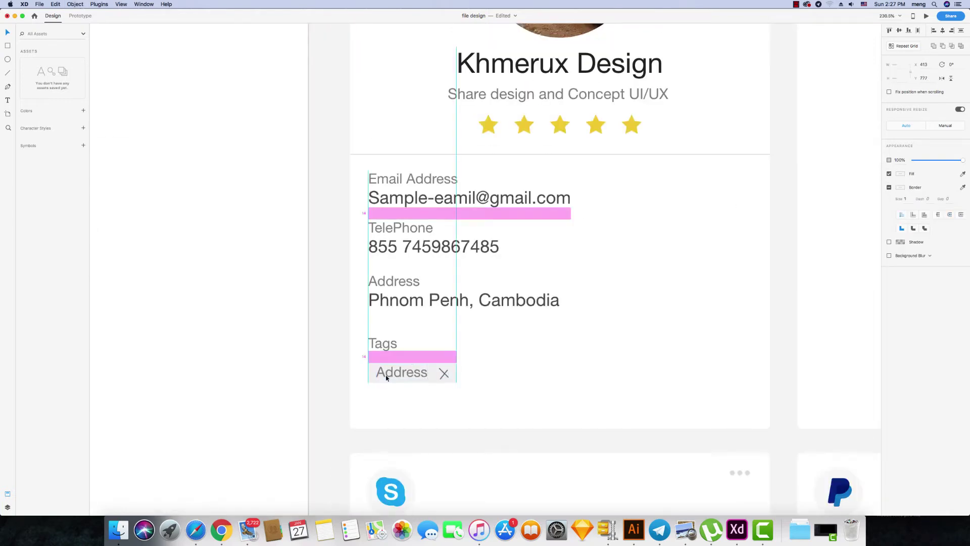
pyautogui.press('super+z')
pyautogui.click(444, 373)
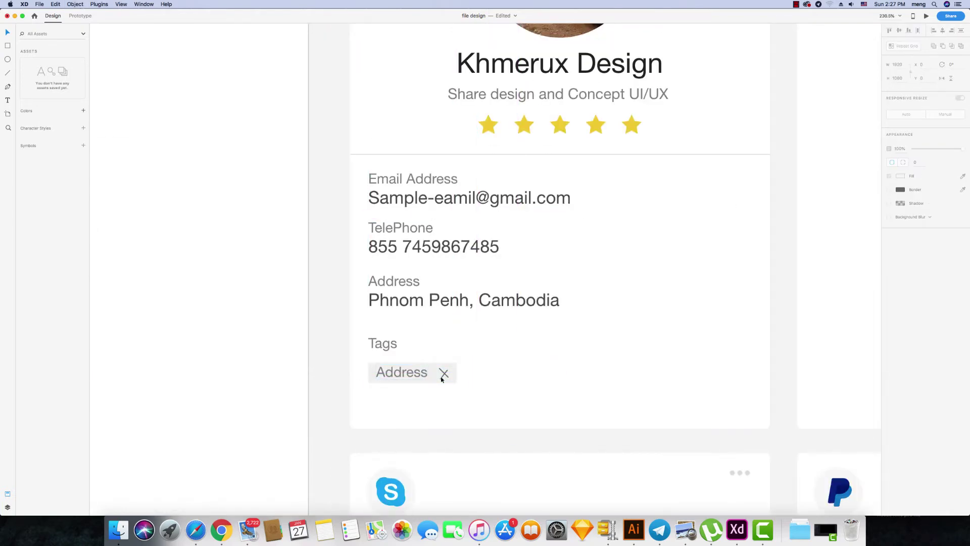
pyautogui.scroll(5, 444, 372)
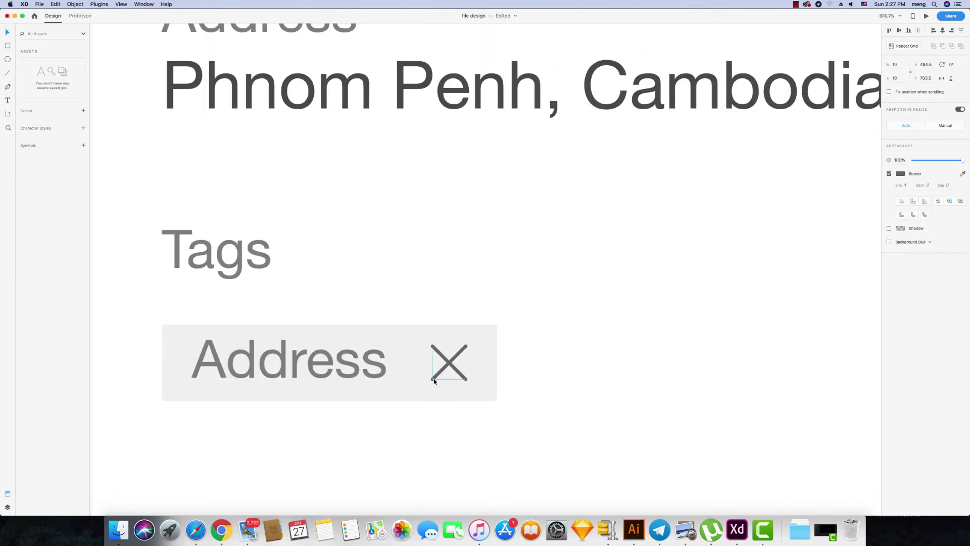
pyautogui.click(409, 366)
pyautogui.scroll(-5, 410, 365)
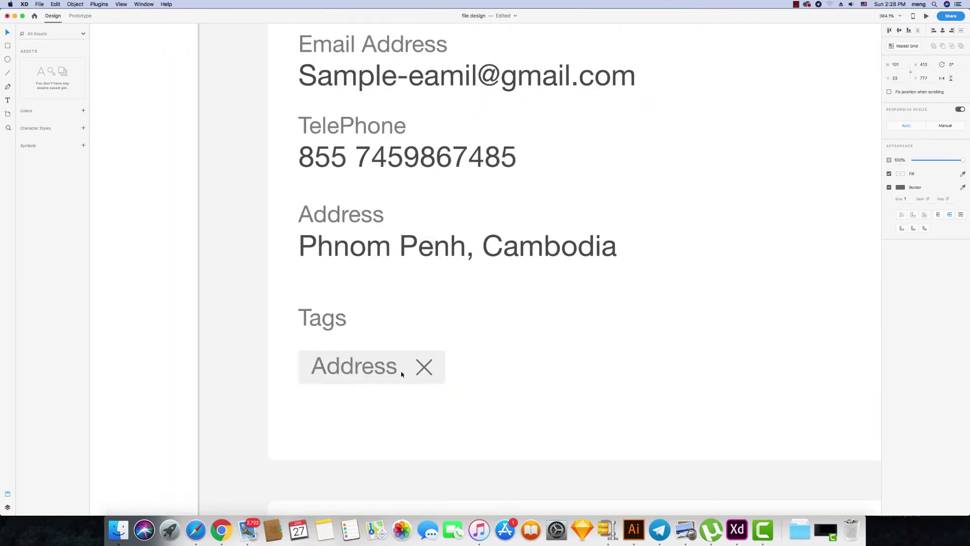
pyautogui.moveTo(404, 371)
pyautogui.mouseDown()
pyautogui.moveTo(797, 371)
pyautogui.moveTo(427, 388)
pyautogui.moveTo(470, 403)
pyautogui.moveTo(672, 403)
pyautogui.mouseUp()
pyautogui.scroll(-2, 797, 370)
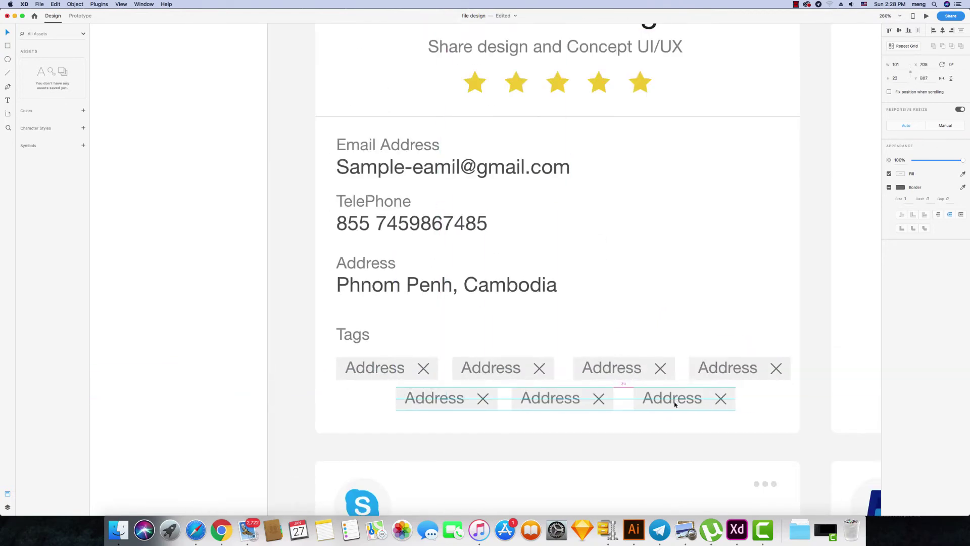
pyautogui.scroll(-3, 422, 401)
pyautogui.scroll(-5, 409, 398)
pyautogui.hscroll(3, 303, 374)
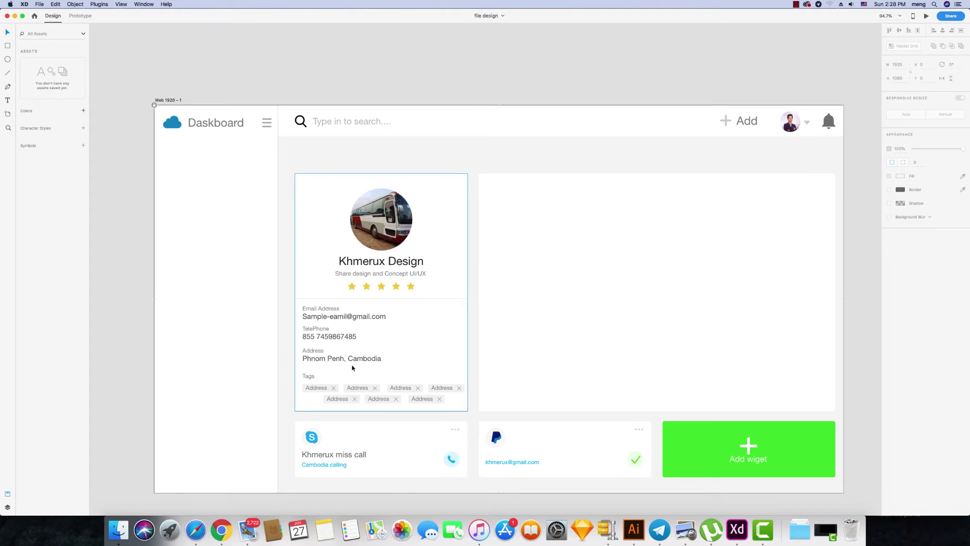
pyautogui.hscroll(1, 395, 162)
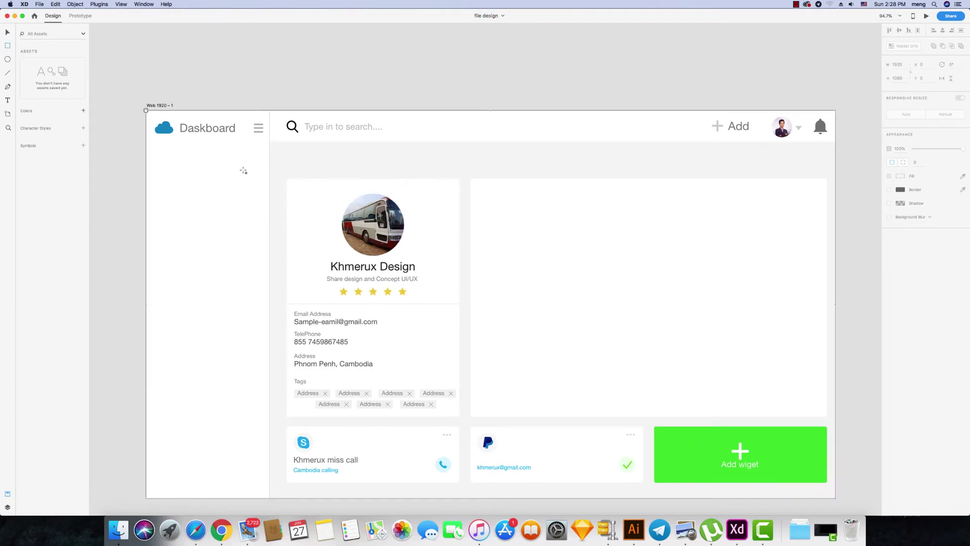
# - Draw a small borderless white square above the profile card and centre a triangle inside it
pyautogui.moveTo(286, 171); pyautogui.dragTo(299, 157)
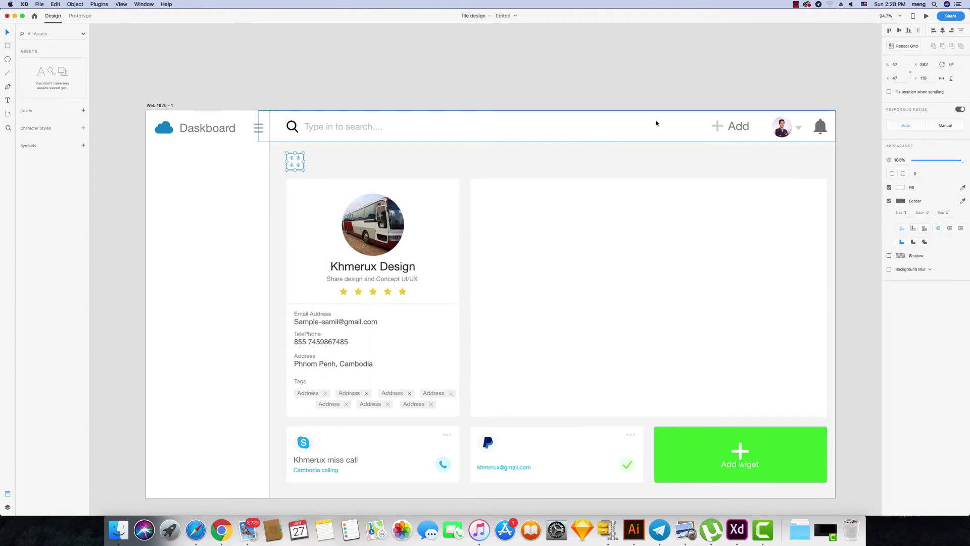
pyautogui.click(889, 201)
pyautogui.click(389, 172)
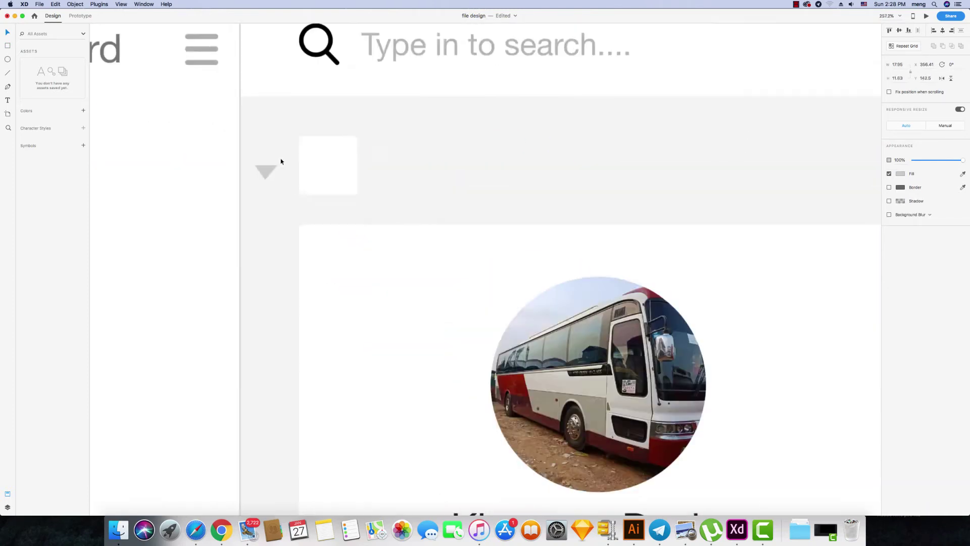
pyautogui.scroll(10, 281, 161)
pyautogui.rightClick(291, 166)
pyautogui.click(324, 255)
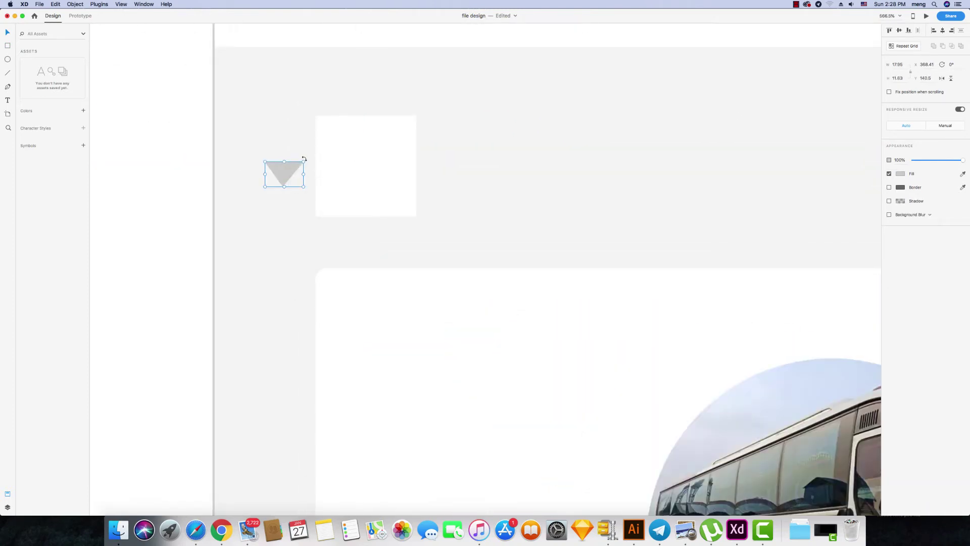
pyautogui.moveTo(289, 186); pyautogui.dragTo(373, 182)
# - Duplicate the arrow button to its right and rotate the copy's triangle to point forward
pyautogui.click(394, 194)
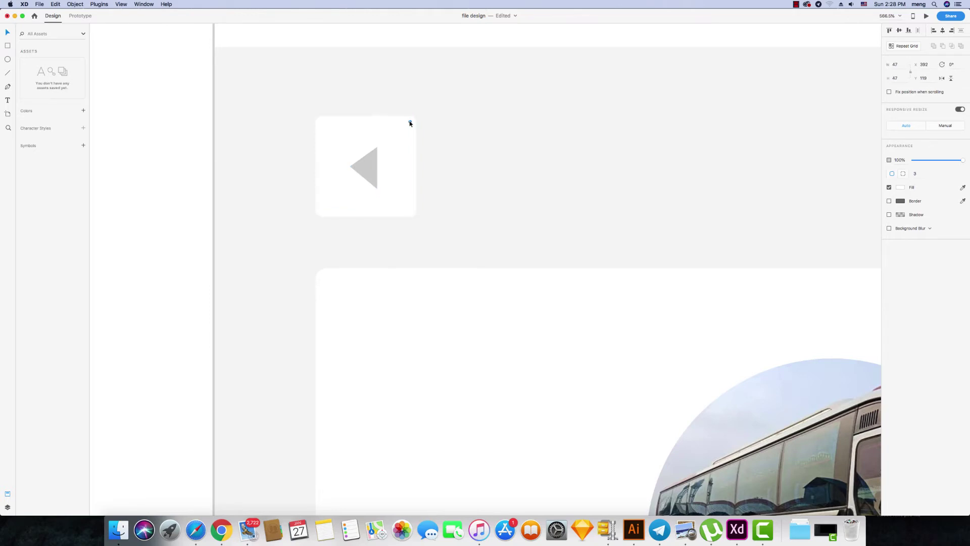
pyautogui.moveTo(430, 135); pyautogui.dragTo(557, 176)
pyautogui.doubleClick(500, 152)
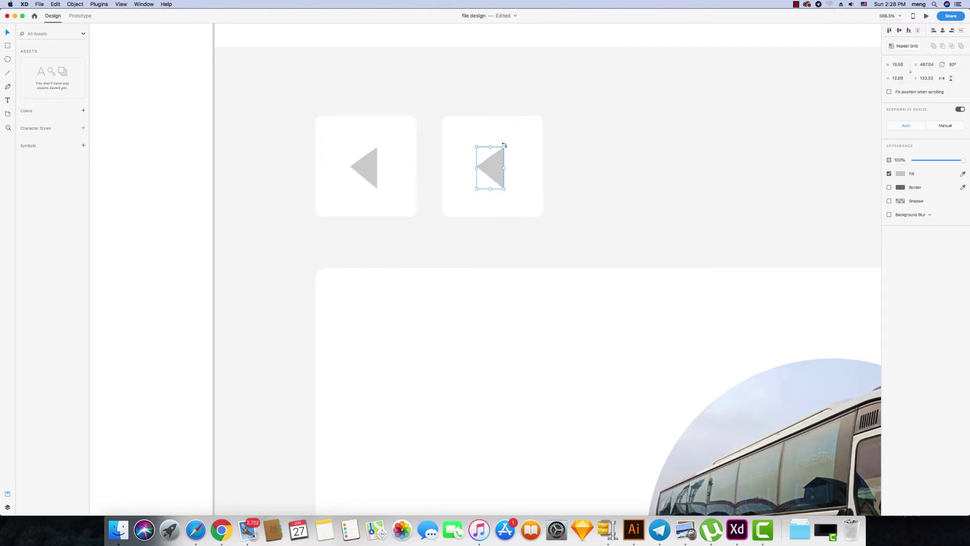
pyautogui.moveTo(485, 172); pyautogui.dragTo(489, 177)
pyautogui.scroll(-10, 407, 178)
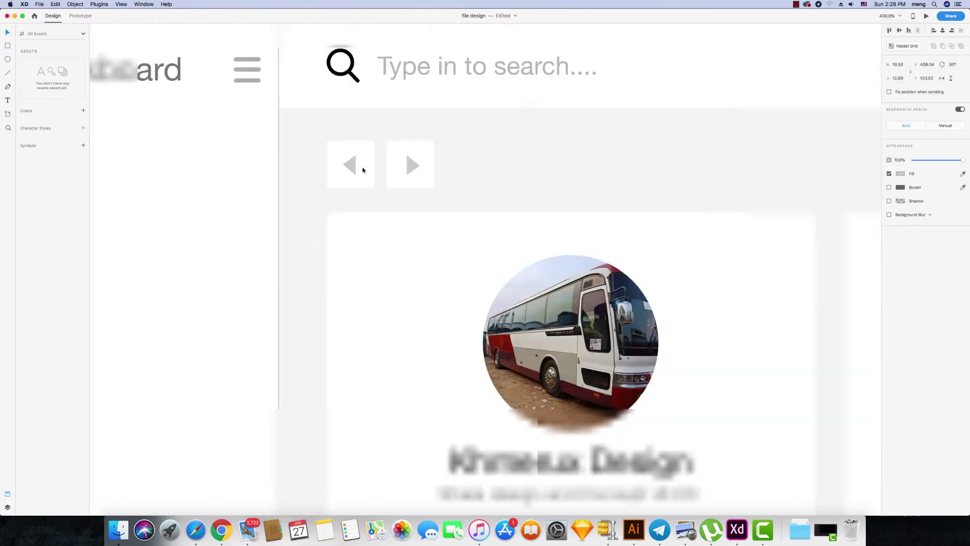
pyautogui.scroll(3, 407, 164)
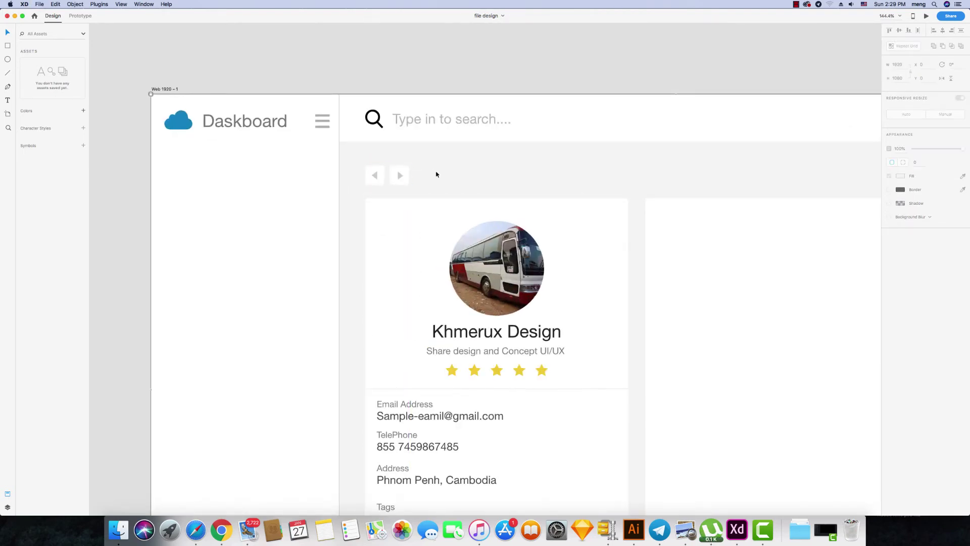
pyautogui.scroll(1, 437, 174)
# - Draw a button rectangle beside the arrows, add a 'Send Email' label, and fill it blue
pyautogui.moveTo(399, 175); pyautogui.dragTo(548, 176)
pyautogui.press('t')
pyautogui.write('Send Email')
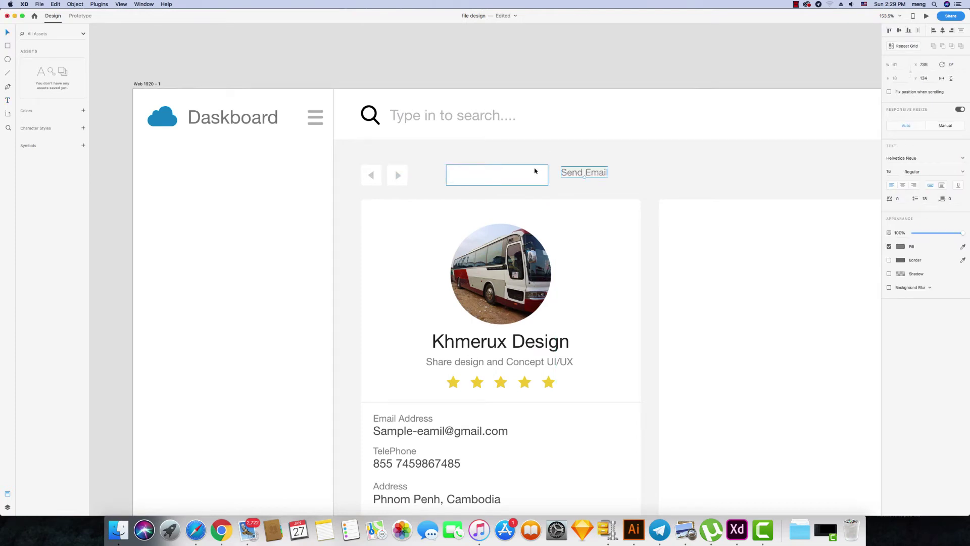
pyautogui.click(535, 171)
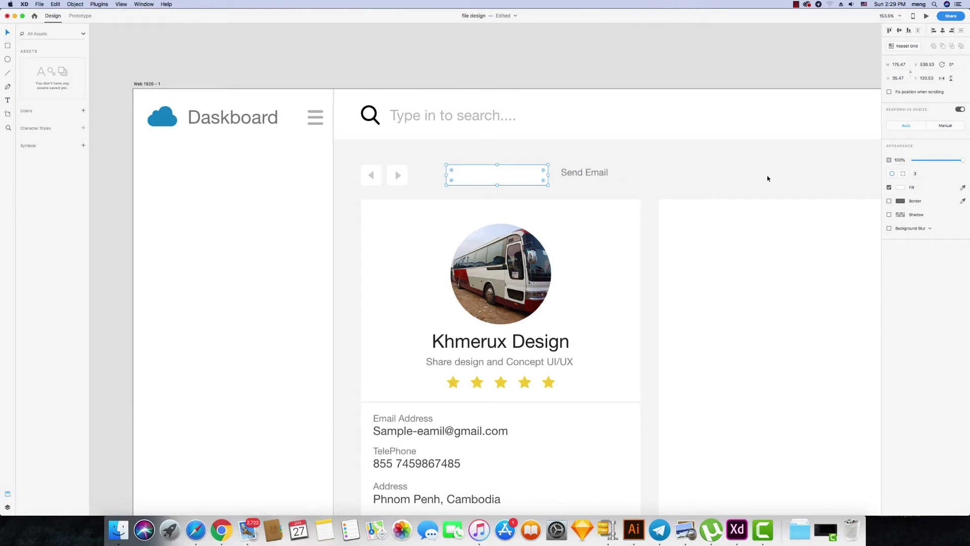
pyautogui.click(900, 188)
pyautogui.click(875, 173)
pyautogui.click(851, 153)
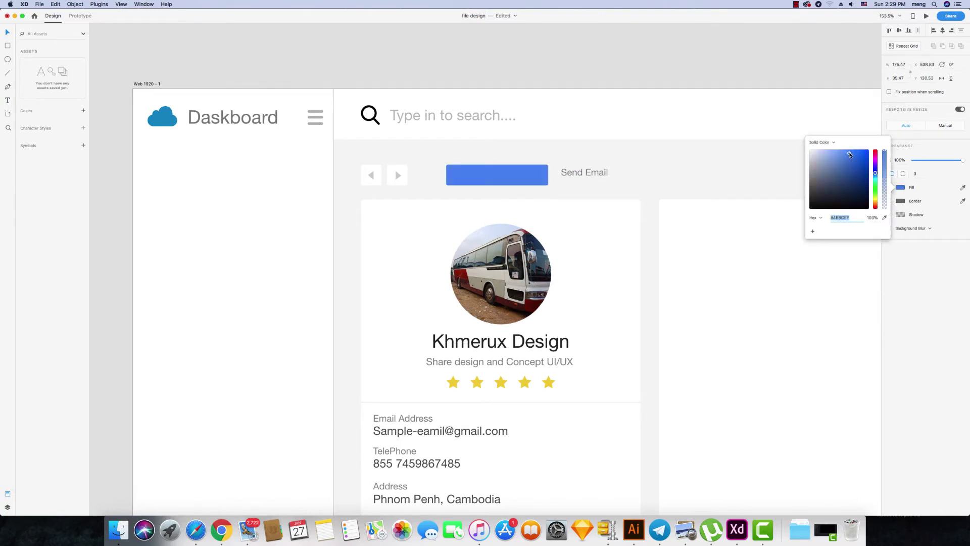
# - Place the Send Email label in front on the blue button, white at 18pt
pyautogui.click(589, 173)
pyautogui.moveTo(588, 173); pyautogui.dragTo(495, 176)
pyautogui.rightClick(580, 174)
pyautogui.click(611, 276)
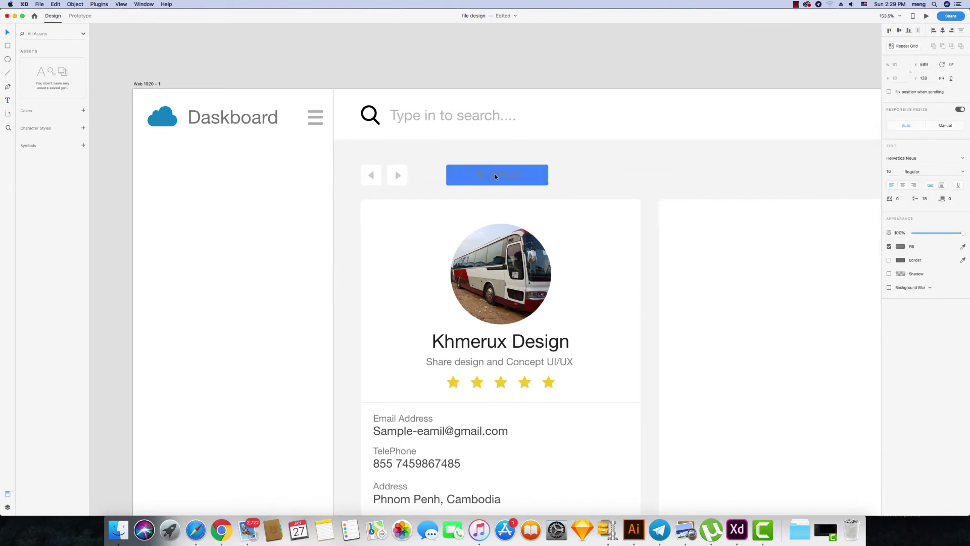
pyautogui.click(900, 246)
pyautogui.click(811, 204)
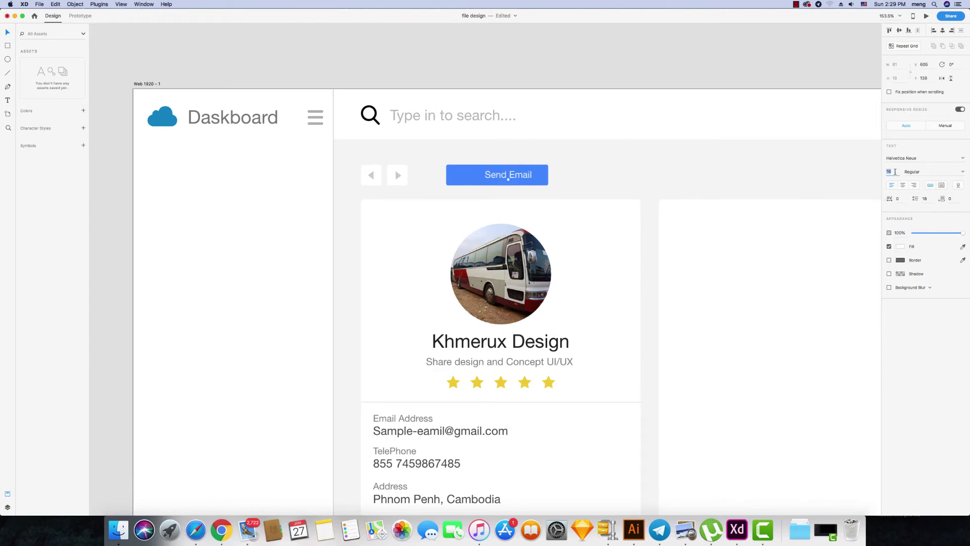
pyautogui.click(889, 171)
pyautogui.write('18')
pyautogui.press('Return')
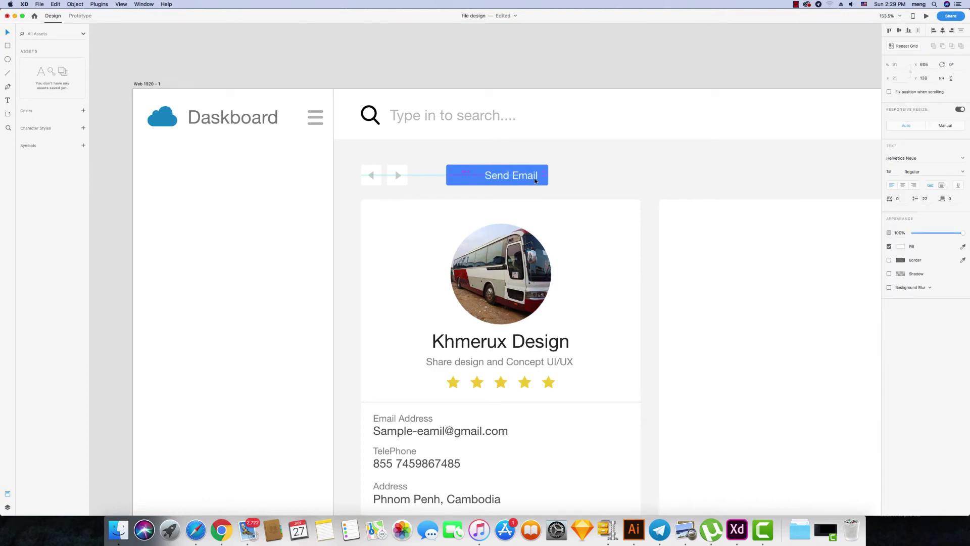
# - Add the chat icon from Finder to the button and duplicate the button to the right
pyautogui.click(238, 445)
pyautogui.click(118, 530)
pyautogui.moveTo(571, 338)
pyautogui.mouseDown()
pyautogui.moveTo(739, 288)
pyautogui.moveTo(463, 178)
pyautogui.mouseUp()
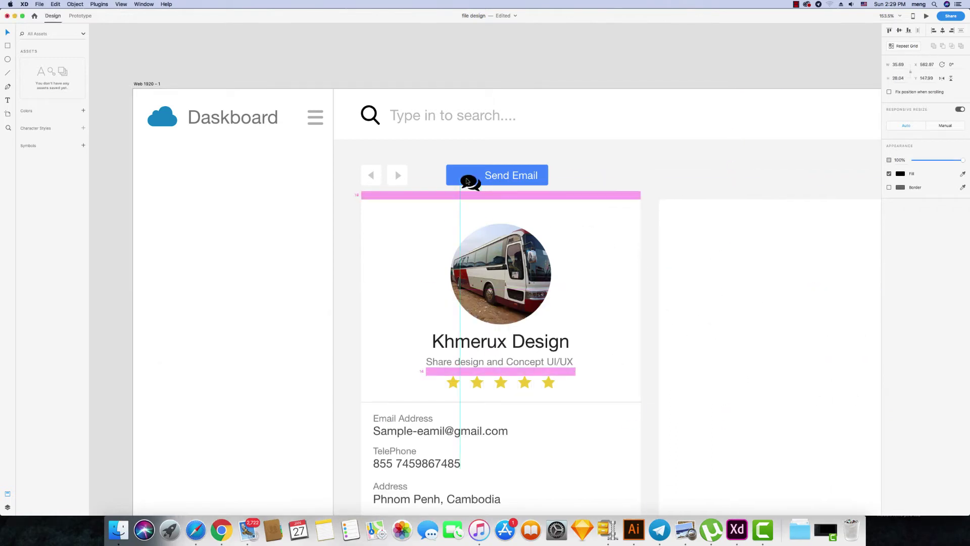
pyautogui.click(900, 174)
pyautogui.press('Escape')
pyautogui.click(505, 180)
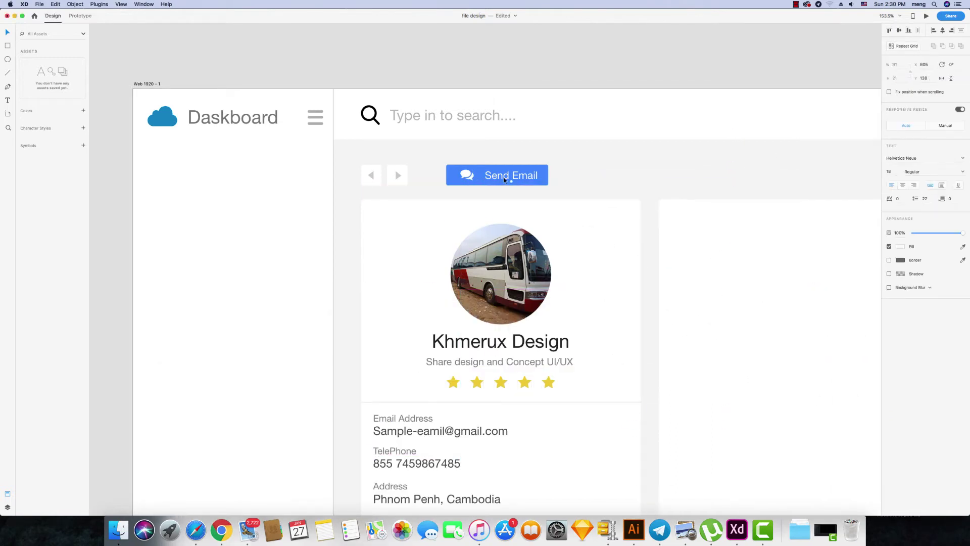
pyautogui.moveTo(505, 180); pyautogui.dragTo(619, 178)
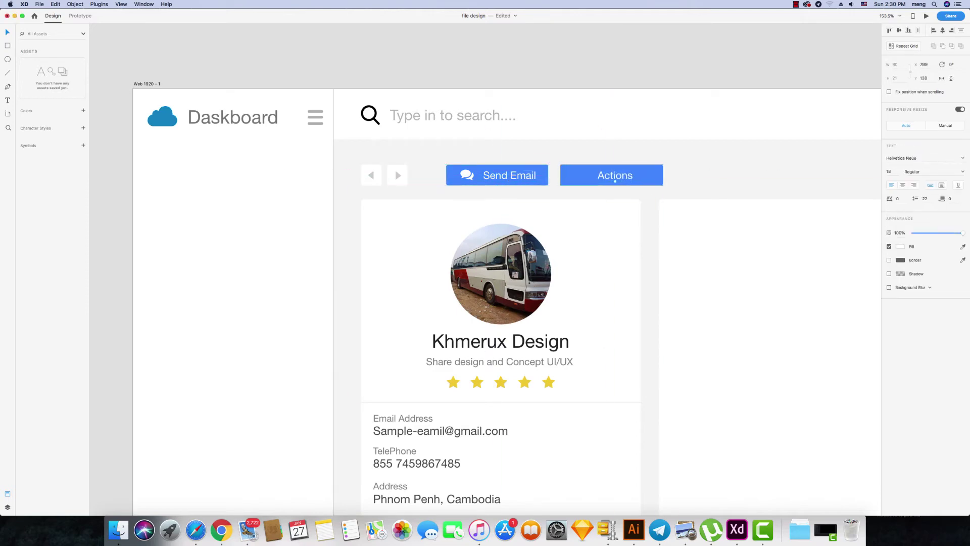
# - Line up the three white dots on the Actions button
pyautogui.scroll(-5, 615, 179)
pyautogui.scroll(-3, 664, 190)
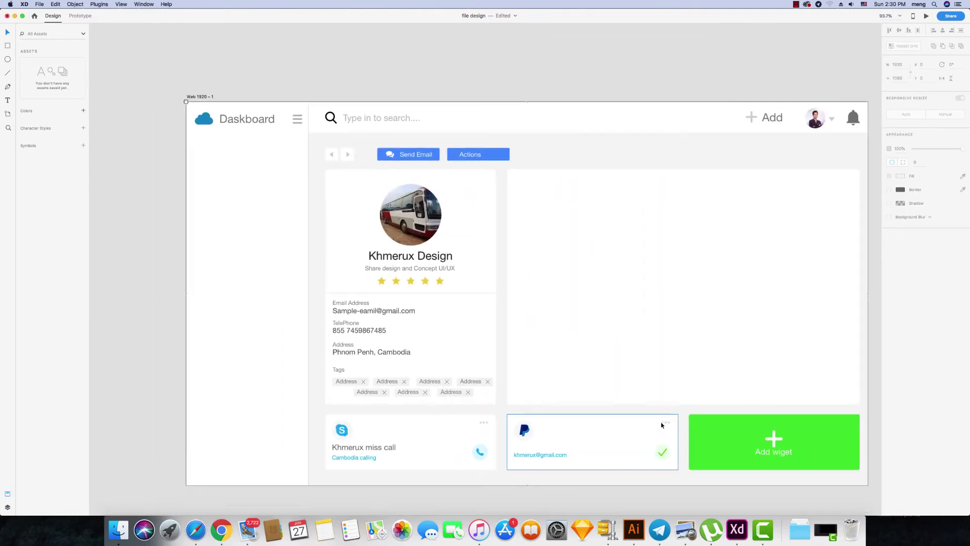
pyautogui.scroll(5, 473, 127)
pyautogui.click(490, 284)
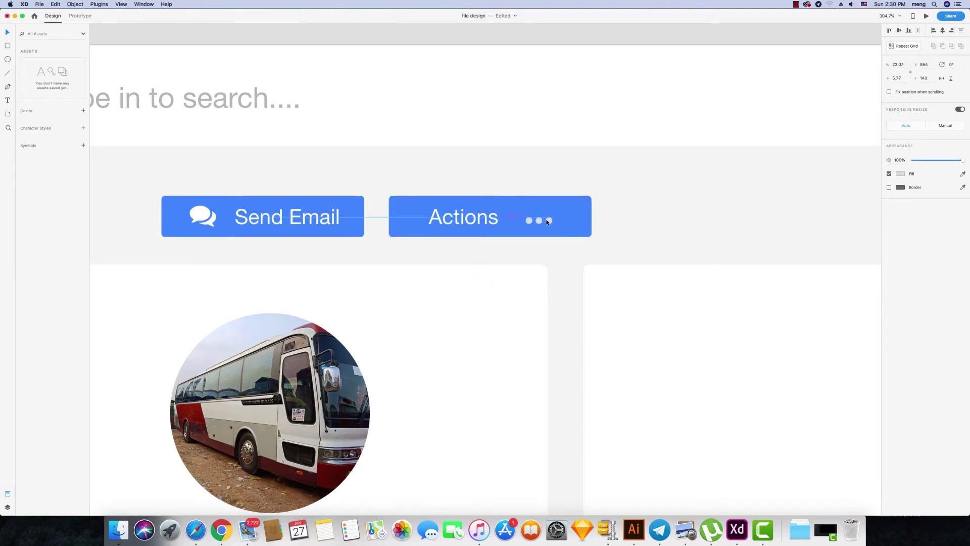
pyautogui.moveTo(548, 221); pyautogui.dragTo(550, 218)
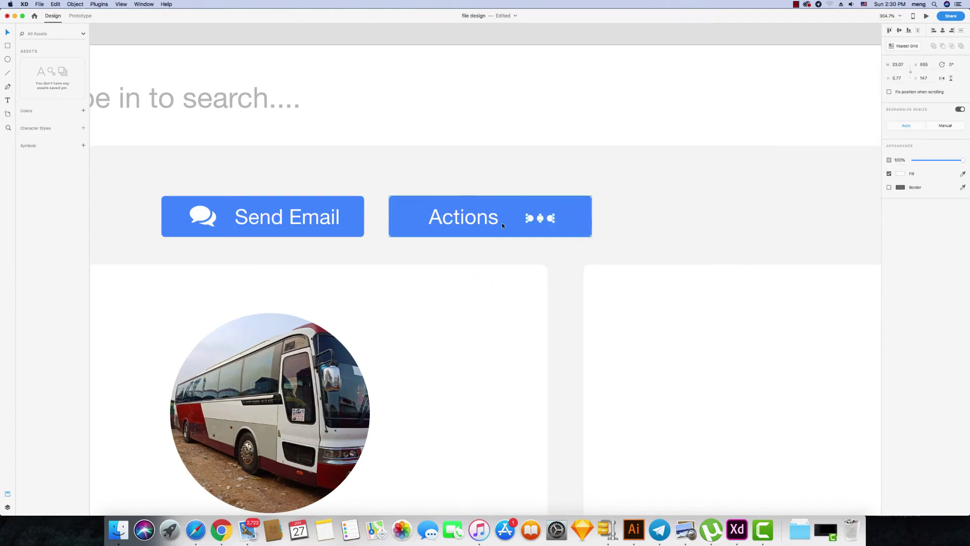
# - Lighten the Send Email button fill to near-white and fit the dashboard in view
pyautogui.click(349, 218)
pyautogui.click(900, 187)
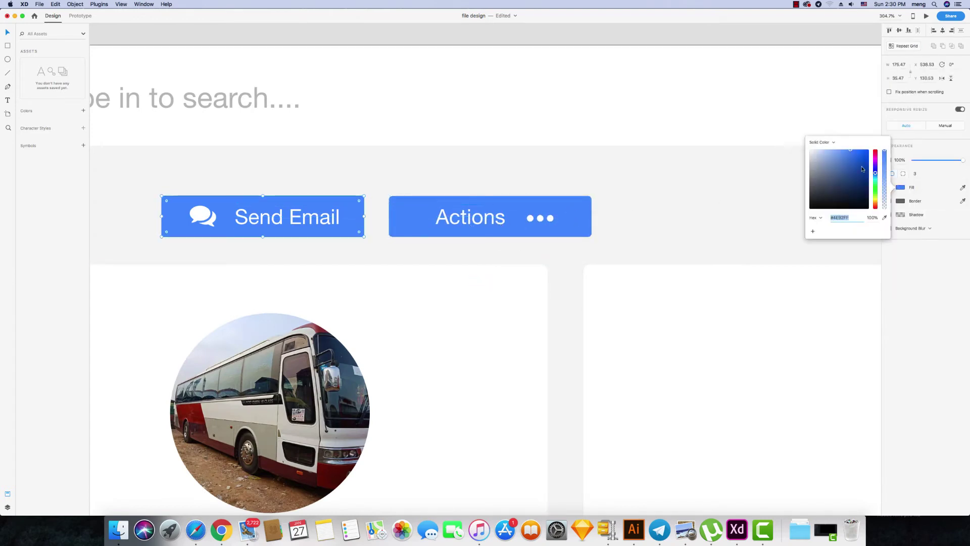
pyautogui.moveTo(863, 169); pyautogui.dragTo(809, 151)
pyautogui.press('Return')
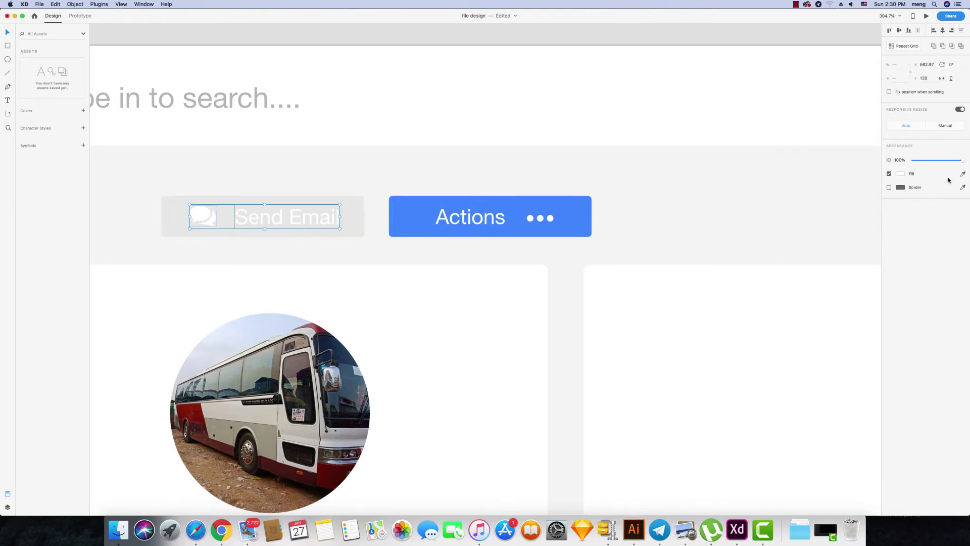
pyautogui.click(691, 221)
pyautogui.press('super+0')
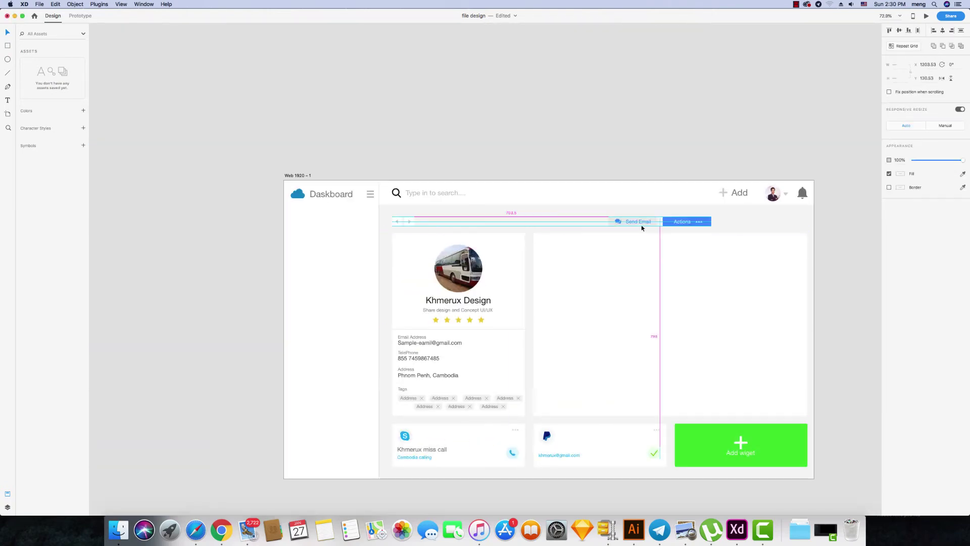
# - Save the file and nudge the second Address tag row down one step
pyautogui.scroll(-1, 657, 212)
pyautogui.press('super+s')
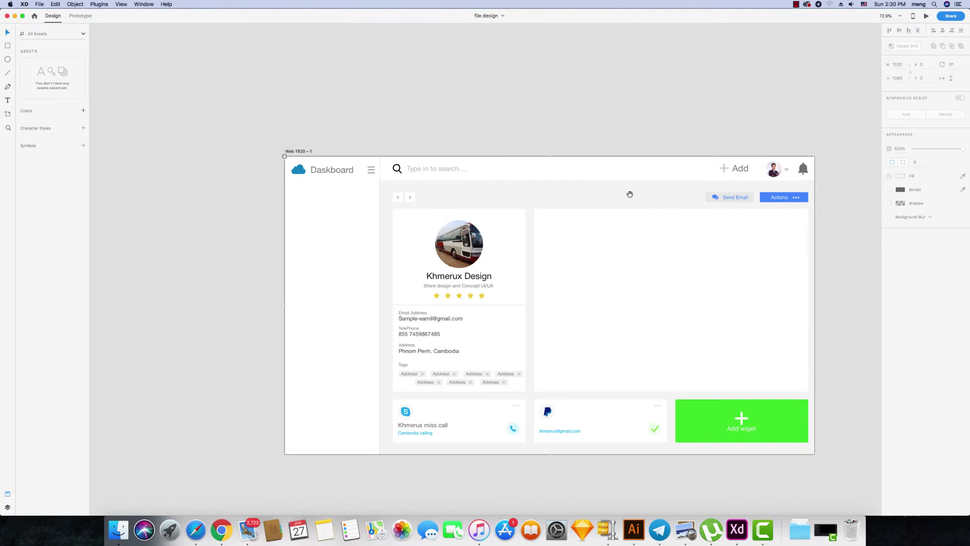
pyautogui.scroll(3, 630, 194)
pyautogui.moveTo(325, 378); pyautogui.dragTo(464, 388)
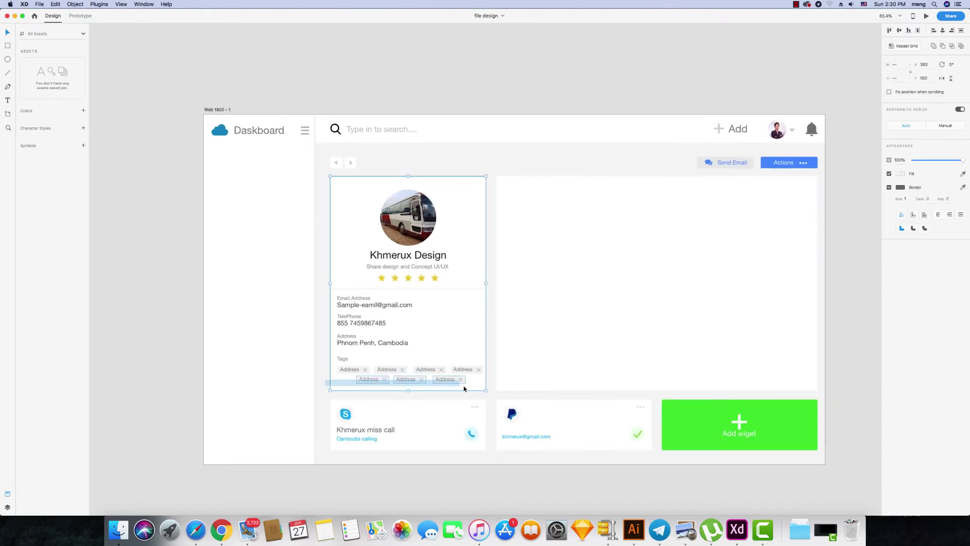
pyautogui.press('Down')
pyautogui.press('Down')
pyautogui.press('Down')
pyautogui.click(321, 386)
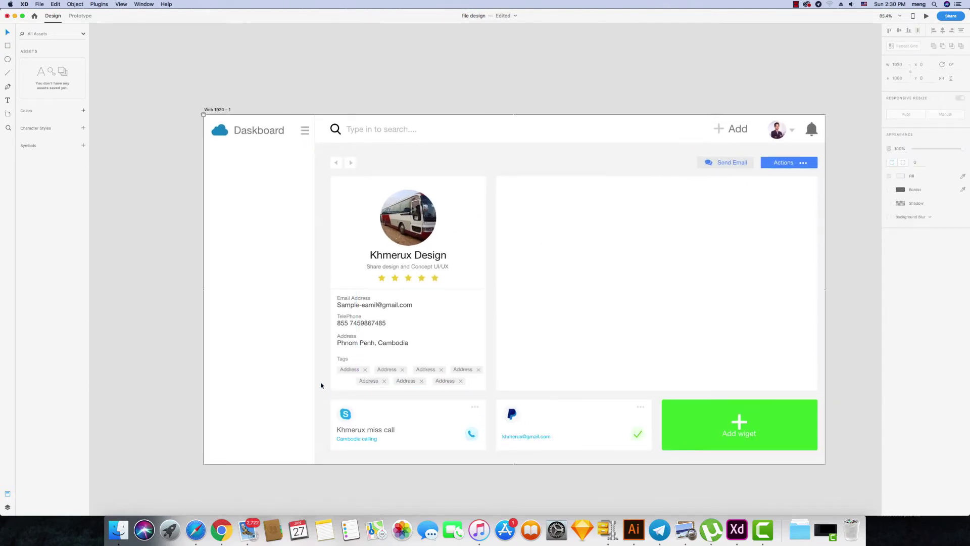
# - Check the Address tag labels' text colour, then fit the whole artboard in view
pyautogui.click(354, 372)
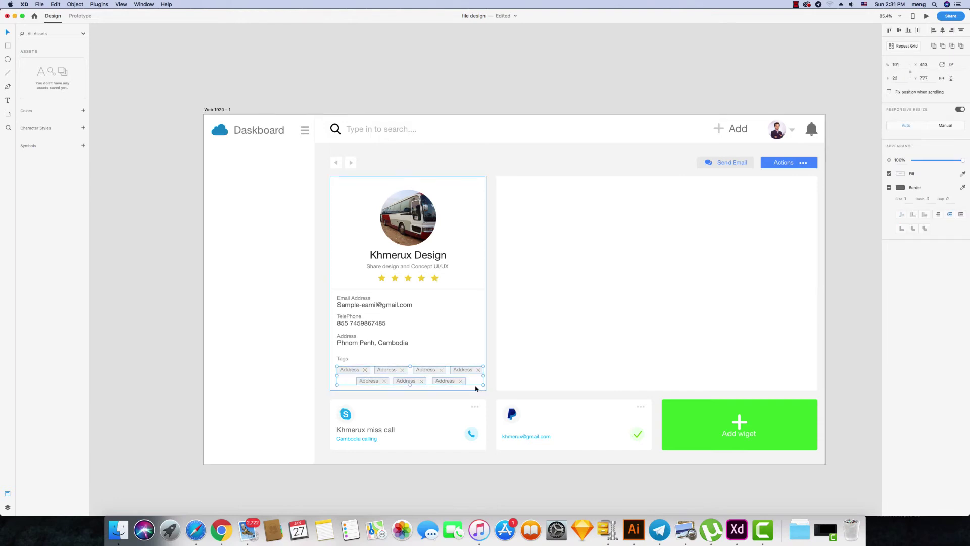
pyautogui.doubleClick(380, 369)
pyautogui.scroll(5, 379, 366)
pyautogui.click(338, 372)
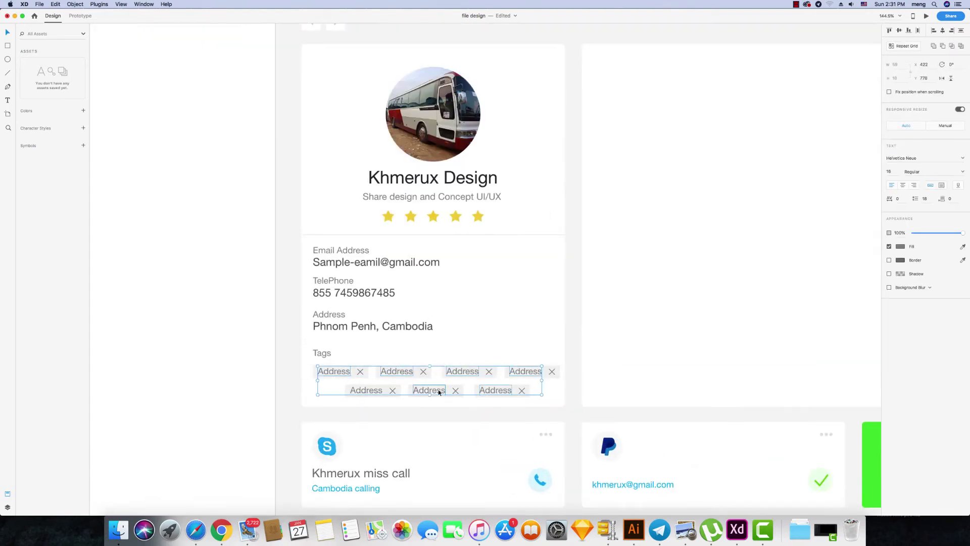
pyautogui.click(901, 246)
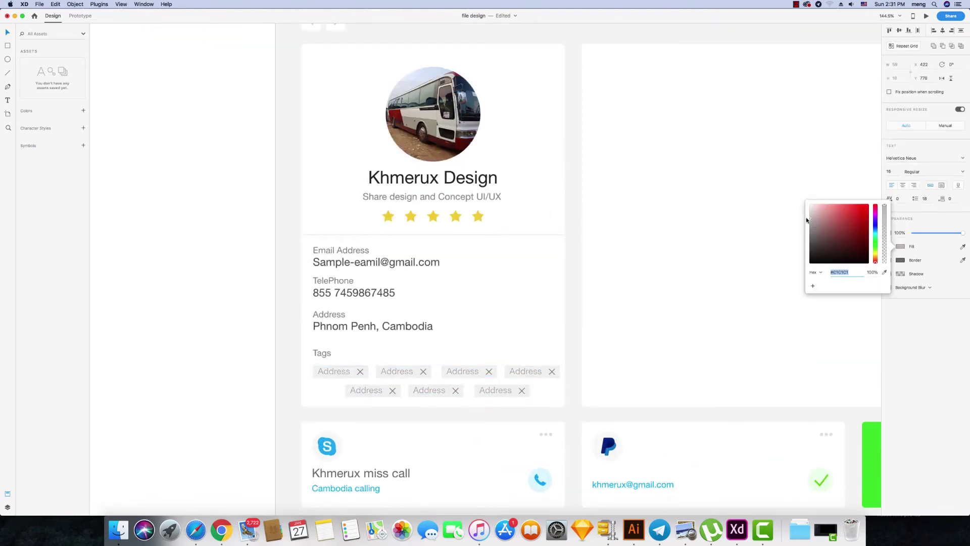
pyautogui.scroll(-3, 797, 229)
pyautogui.press('Escape')
pyautogui.scroll(-5, 278, 377)
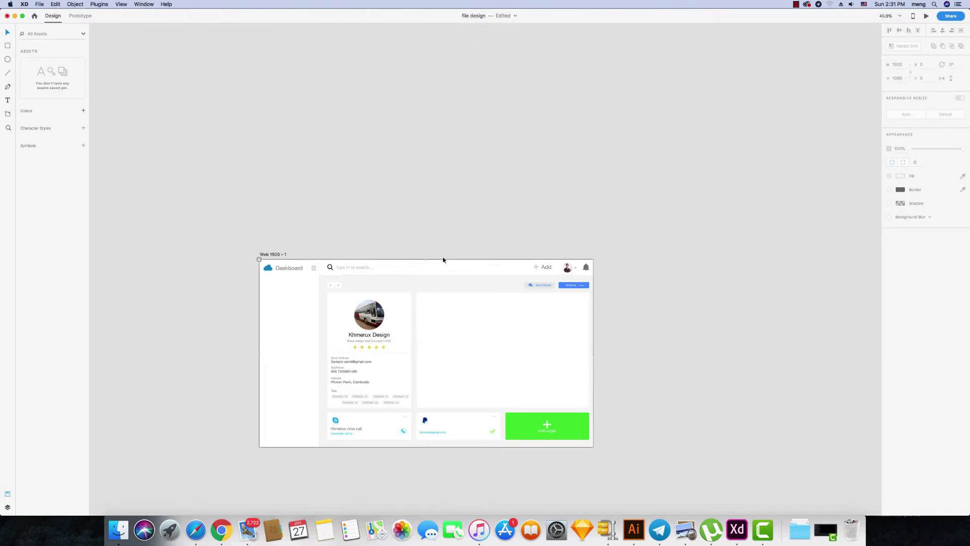
pyautogui.moveTo(468, 245); pyautogui.dragTo(476, 208)
pyautogui.press('super+0')
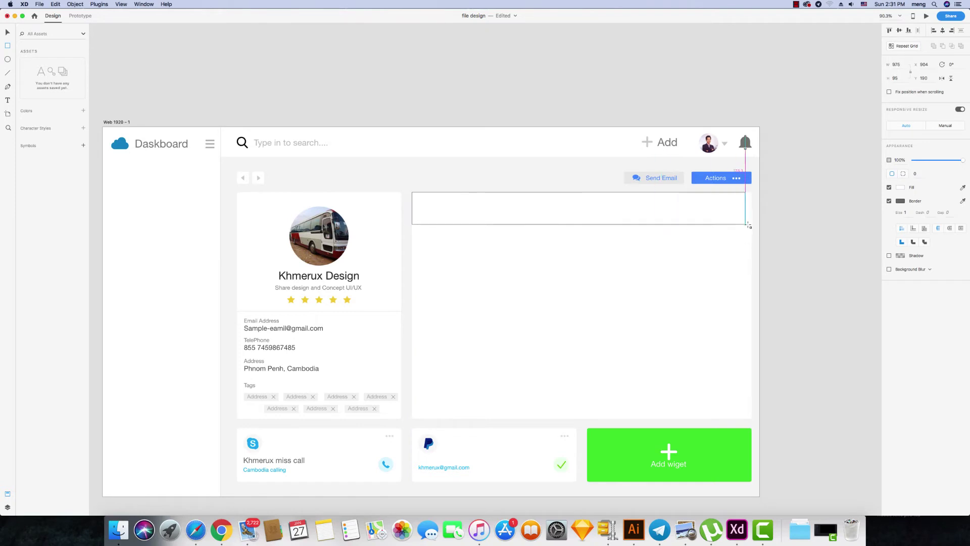
# - Draw a borderless grey header bar across the top of the white panel
pyautogui.moveTo(411, 192); pyautogui.dragTo(752, 225)
pyautogui.moveTo(627, 225); pyautogui.dragTo(684, 223)
pyautogui.click(889, 201)
pyautogui.click(901, 186)
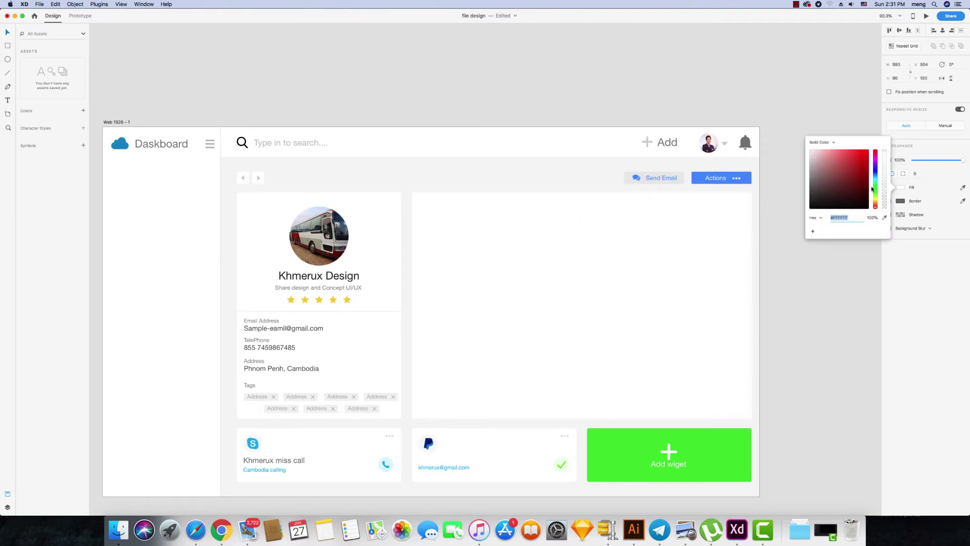
pyautogui.click(796, 157)
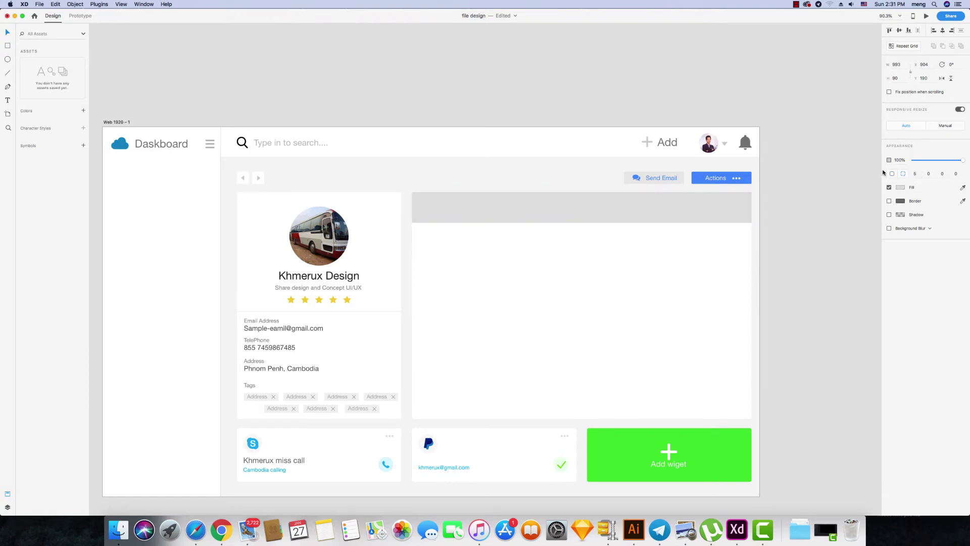
pyautogui.click(818, 223)
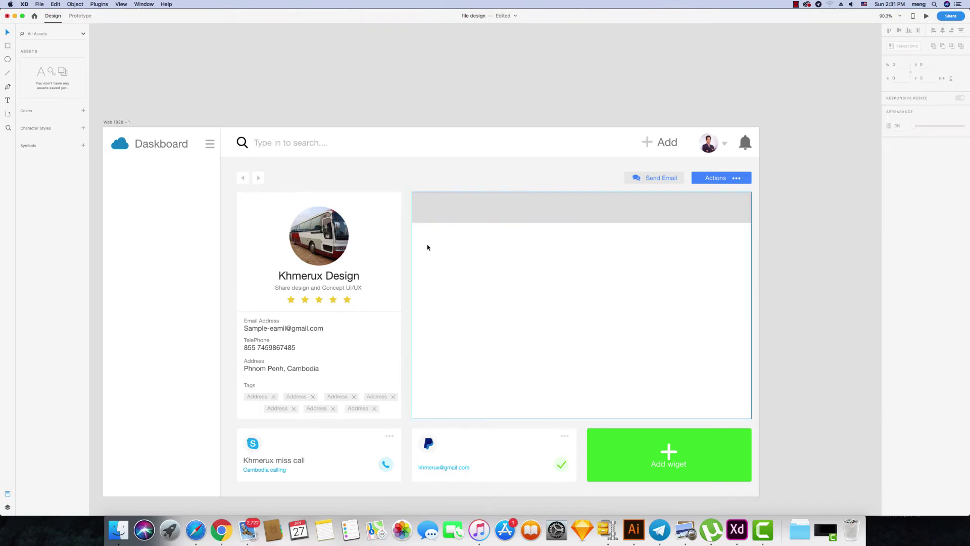
# - Copy the title text, retype it as 'Timeline', and move it into the header bar
pyautogui.moveTo(319, 275); pyautogui.dragTo(463, 249)
pyautogui.doubleClick(462, 249)
pyautogui.write('Timeli')
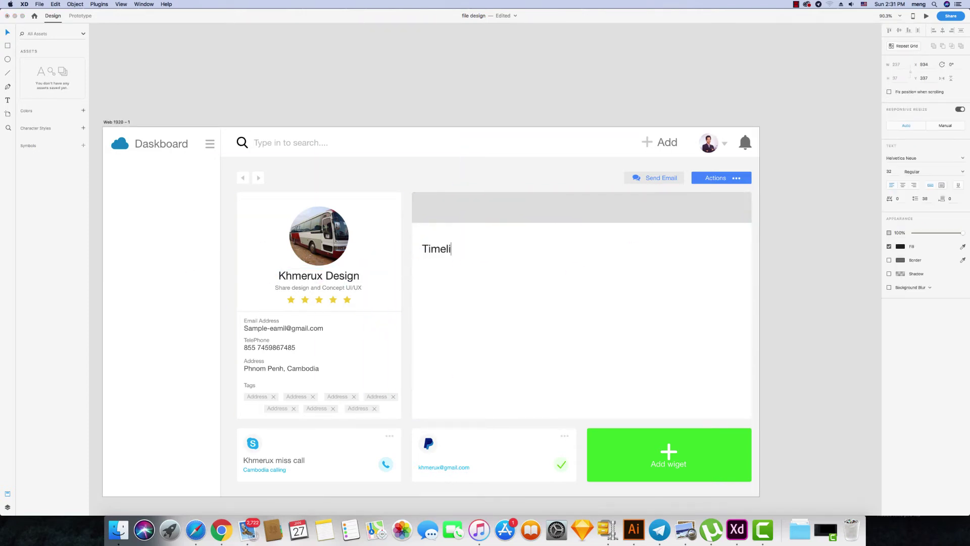
pyautogui.write('ne')
pyautogui.press('Escape')
pyautogui.scroll(2, 472, 253)
pyautogui.rightClick(445, 234)
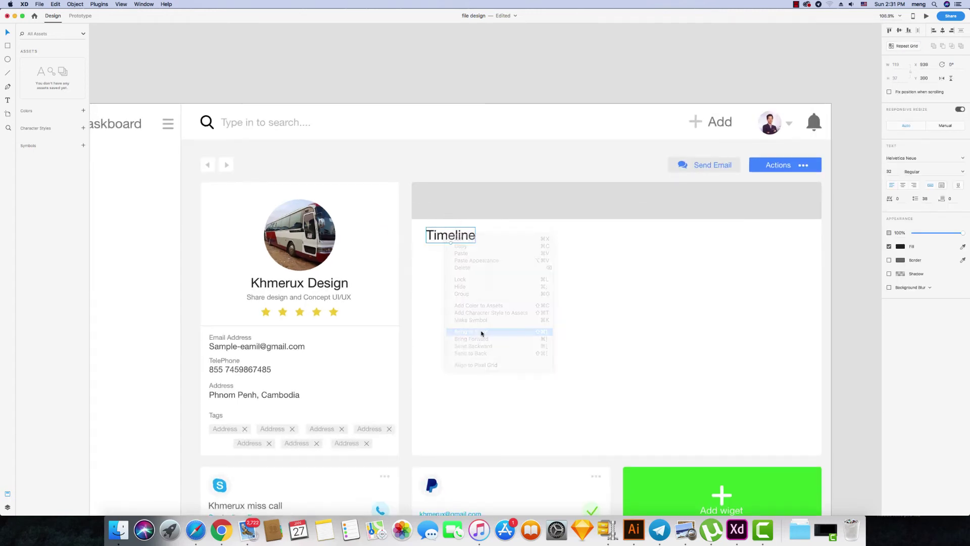
pyautogui.click(481, 333)
pyautogui.moveTo(452, 236); pyautogui.dragTo(452, 201)
# - Resize the Timeline label, lighten the header bar's grey, and adjust the label colour
pyautogui.click(893, 171)
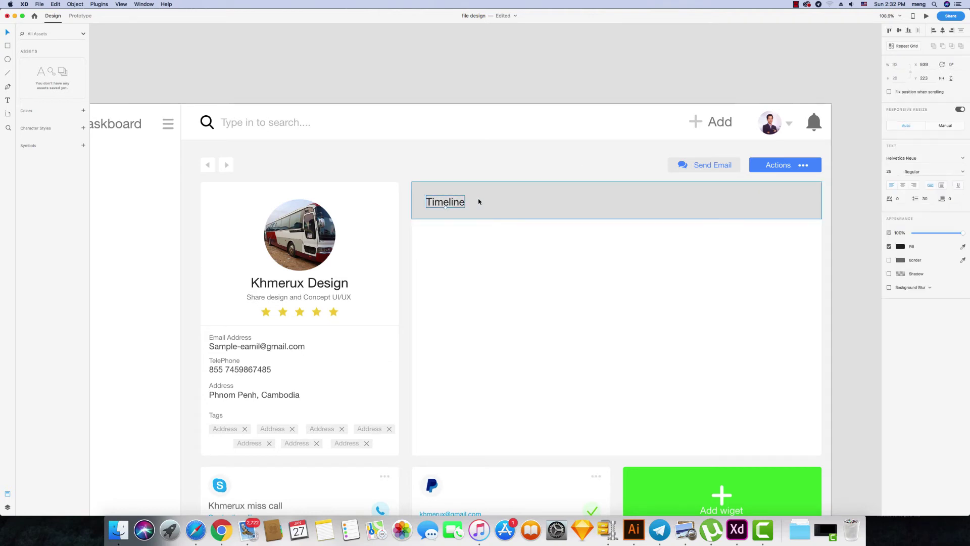
pyautogui.click(479, 201)
pyautogui.click(900, 187)
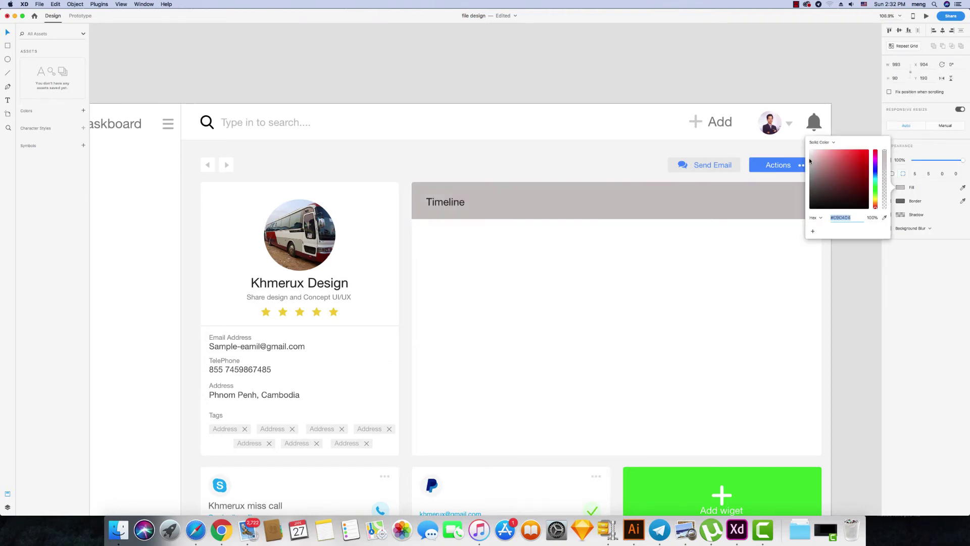
pyautogui.moveTo(851, 193); pyautogui.dragTo(808, 158)
pyautogui.click(641, 166)
pyautogui.click(445, 202)
pyautogui.click(900, 246)
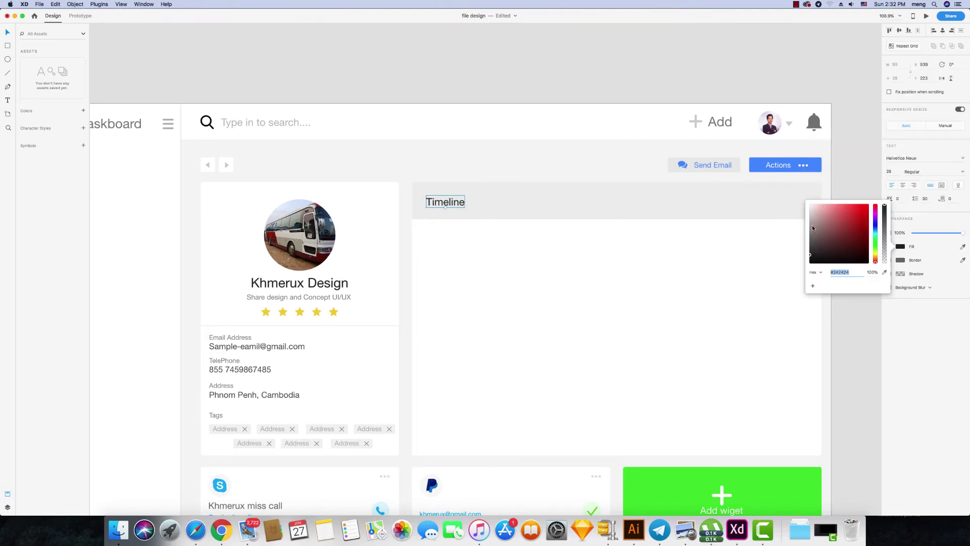
# - Repeat-grid the Timeline label into six tabs: Timeline, Notes, Events, Deals, Web stats, Documents
pyautogui.click(470, 204)
pyautogui.click(905, 46)
pyautogui.moveTo(474, 202); pyautogui.dragTo(715, 202)
pyautogui.moveTo(512, 202); pyautogui.dragTo(520, 178)
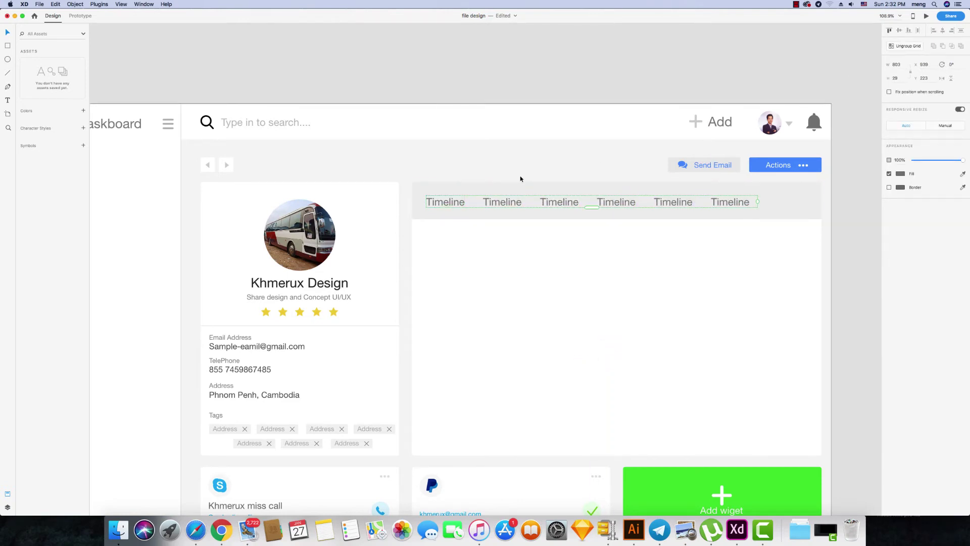
pyautogui.click(509, 202)
pyautogui.write('Events')
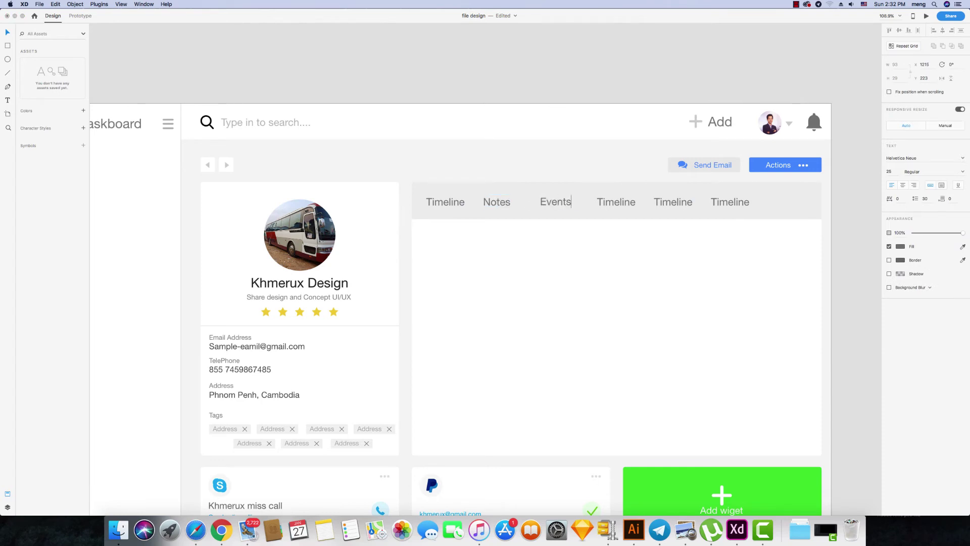
pyautogui.doubleClick(616, 202)
pyautogui.write('Deals')
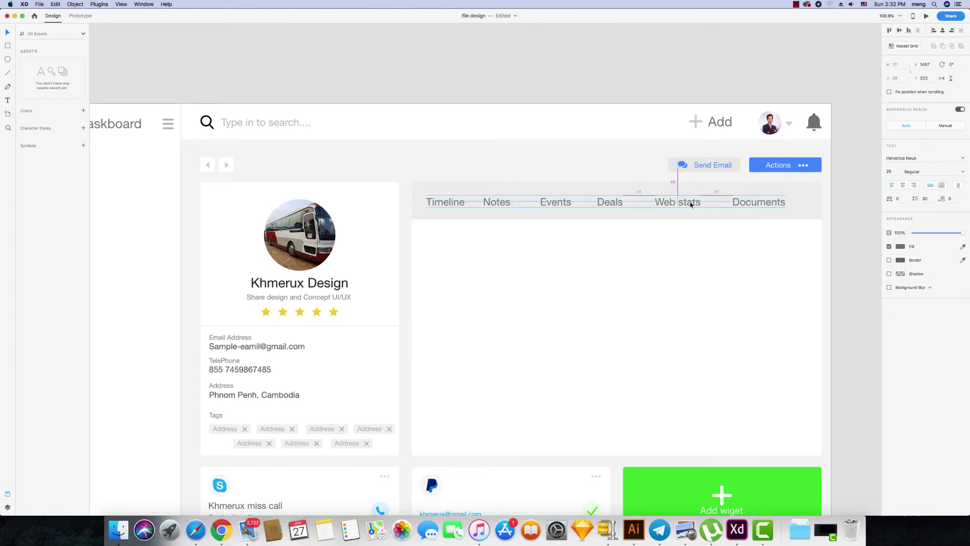
pyautogui.click(504, 202)
pyautogui.click(510, 170)
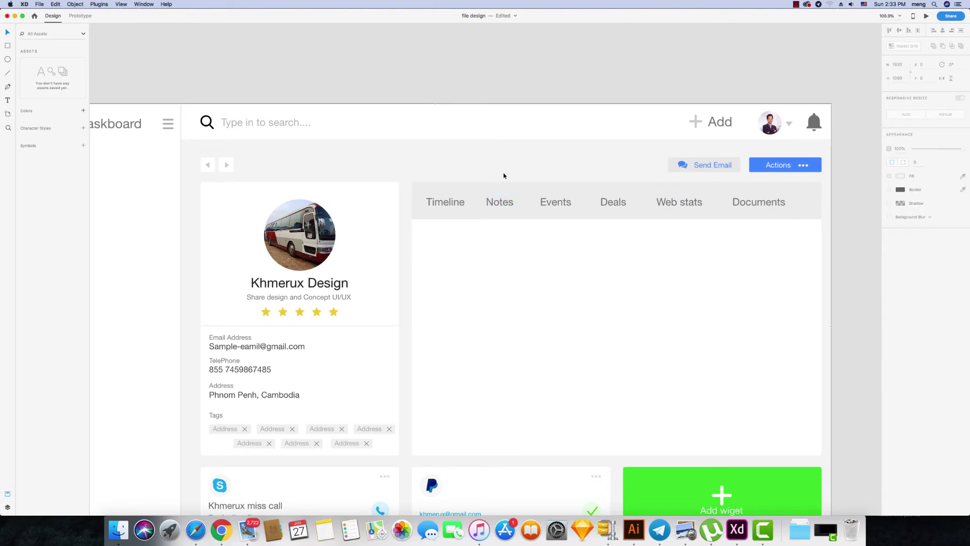
# - Draw a blue underline beneath Events, make the Events text blue, and select both together
pyautogui.click(7, 47)
pyautogui.scroll(3, 533, 214)
pyautogui.moveTo(533, 217); pyautogui.dragTo(550, 219)
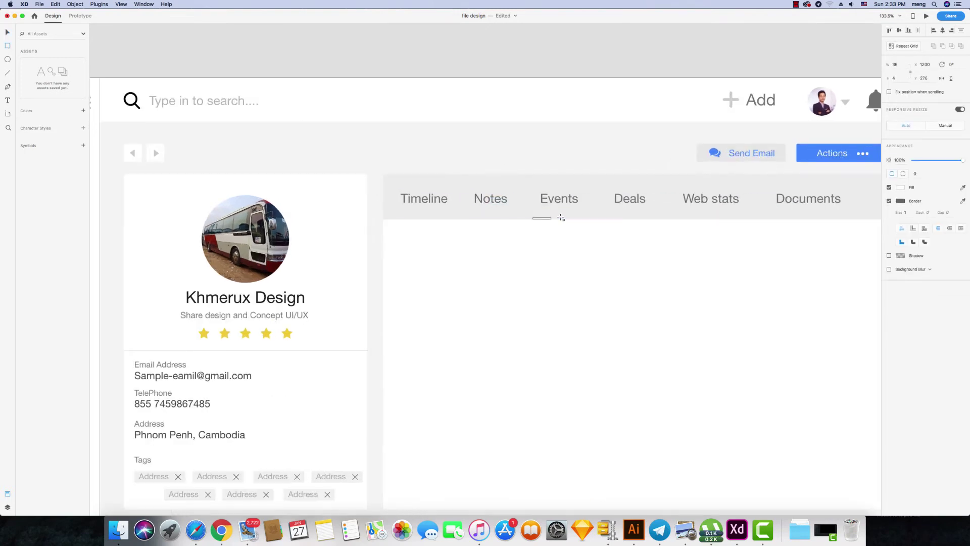
pyautogui.click(859, 154)
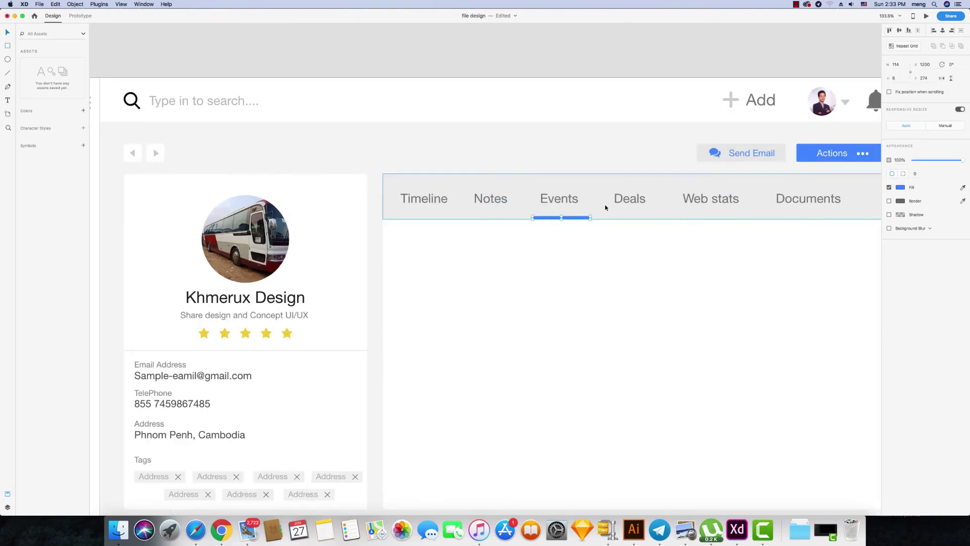
pyautogui.click(560, 198)
pyautogui.click(802, 154)
pyautogui.keyDown('shift'); pyautogui.click(571, 218); pyautogui.keyUp('shift')
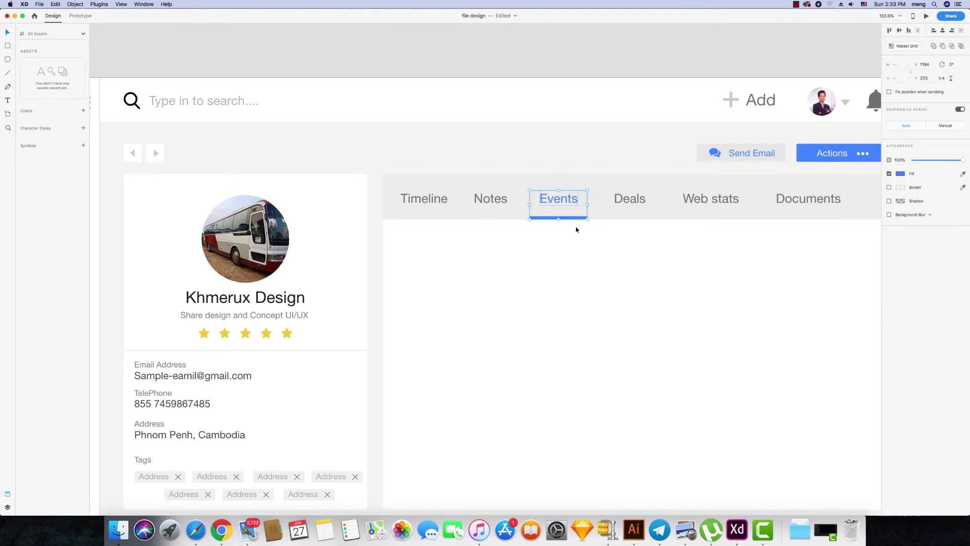
# - Place a copy of the Timeline label below the tabs in the panel body
pyautogui.press('super+0')
pyautogui.click(556, 123)
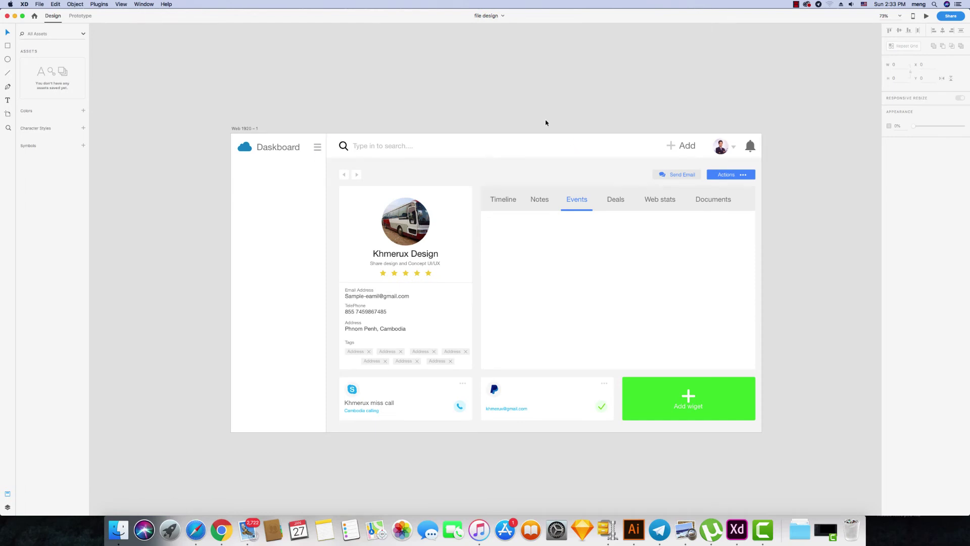
pyautogui.scroll(3, 511, 281)
pyautogui.moveTo(488, 171); pyautogui.dragTo(487, 218)
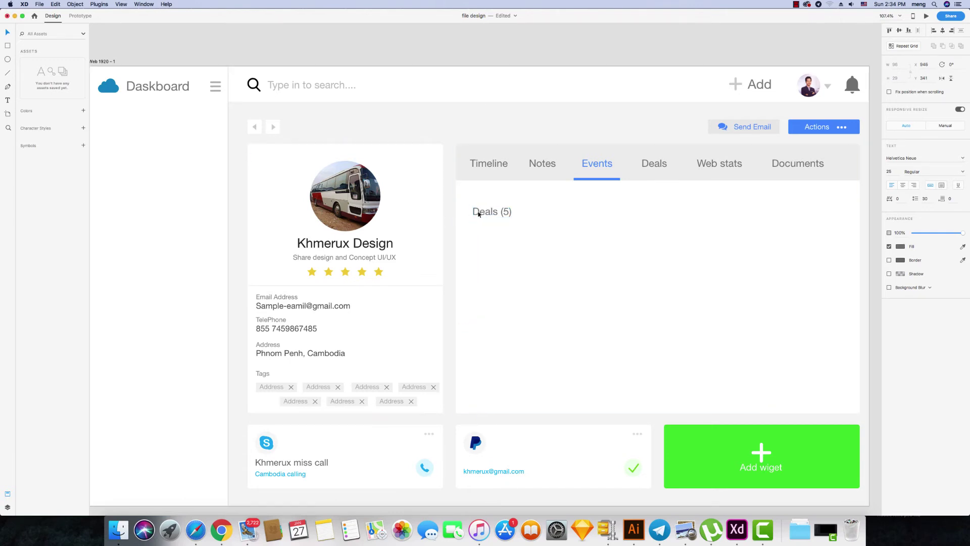
# - Draw a small circle under Deals (5) and fill it with the widget's bright green
pyautogui.click(7, 59)
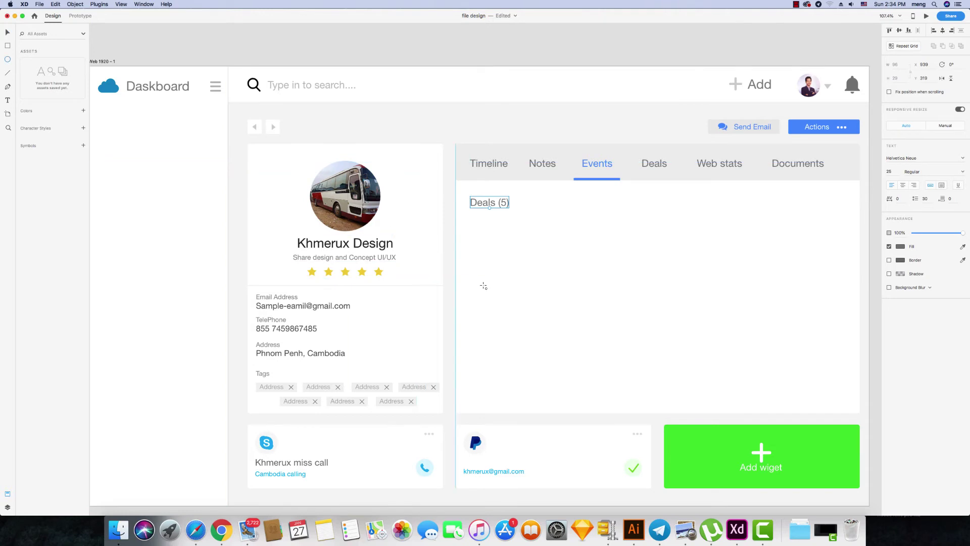
pyautogui.moveTo(462, 219); pyautogui.dragTo(473, 227)
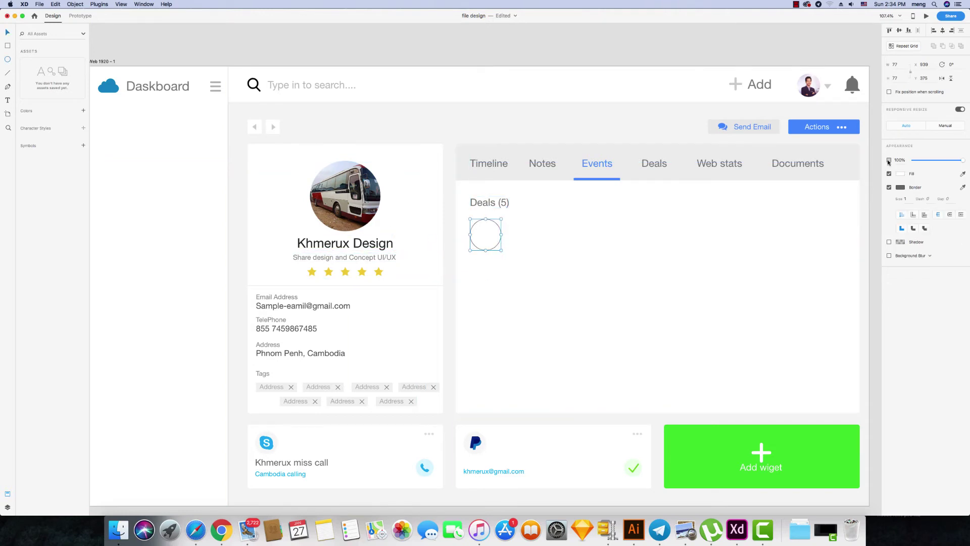
pyautogui.click(719, 439)
pyautogui.press('Escape')
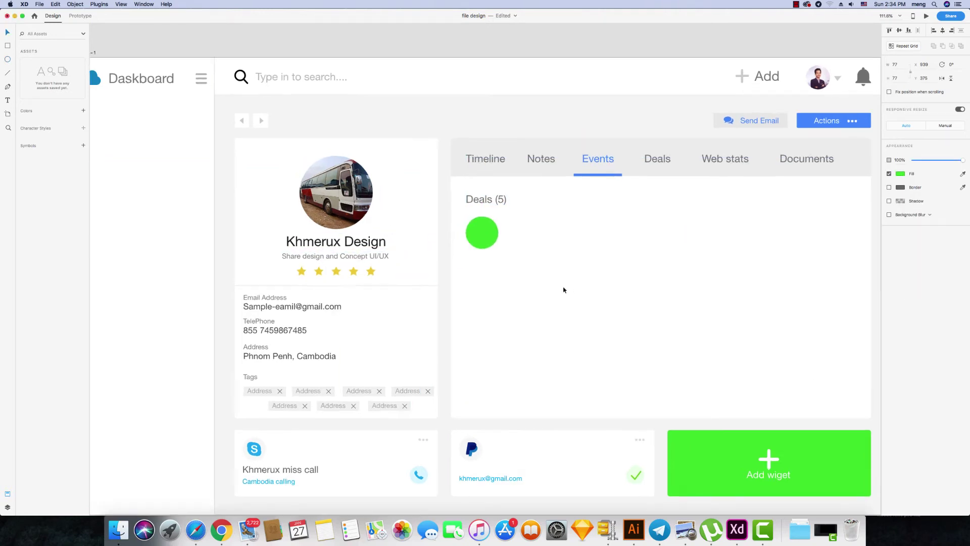
pyautogui.scroll(-2, 563, 288)
pyautogui.scroll(3, 476, 256)
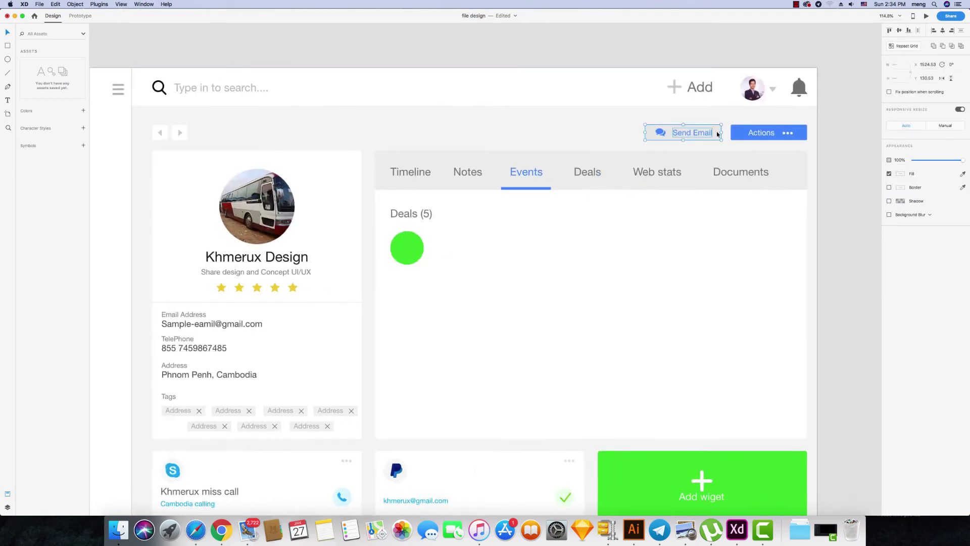
# - Copy the Send Email button into the Events panel and swap its icon for a plus
pyautogui.moveTo(697, 128)
pyautogui.mouseDown()
pyautogui.moveTo(698, 214)
pyautogui.moveTo(658, 235)
pyautogui.mouseUp()
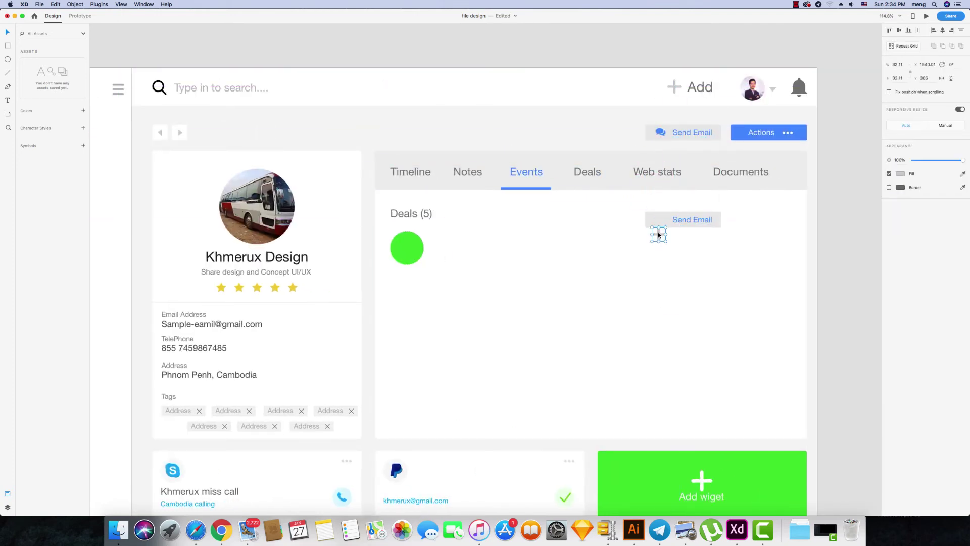
pyautogui.rightClick(659, 236)
pyautogui.click(667, 222)
pyautogui.scroll(3, 659, 238)
pyautogui.scroll(5, 658, 239)
# - Relabel the copied button 'Add', put the plus left of it, and narrow the button
pyautogui.doubleClick(721, 192)
pyautogui.write('Add')
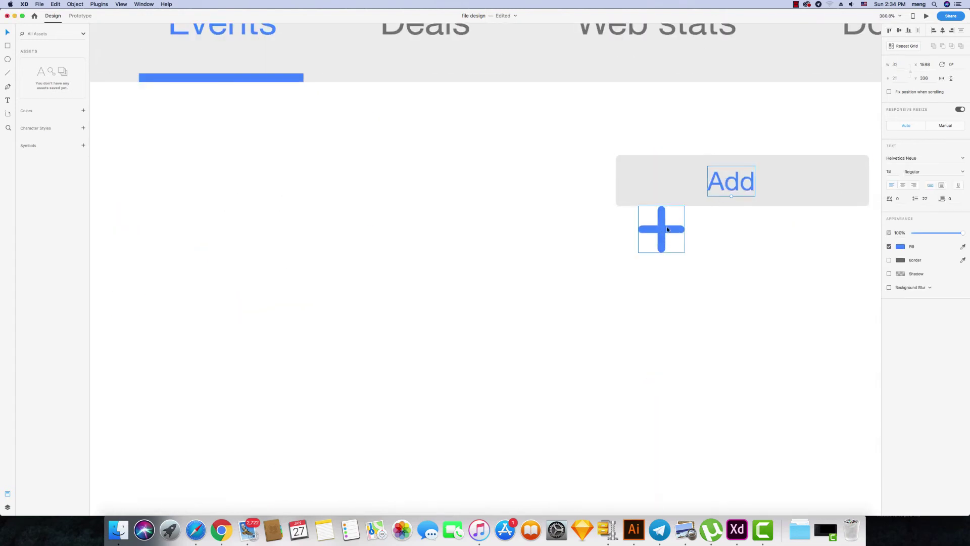
pyautogui.moveTo(667, 229); pyautogui.dragTo(679, 186)
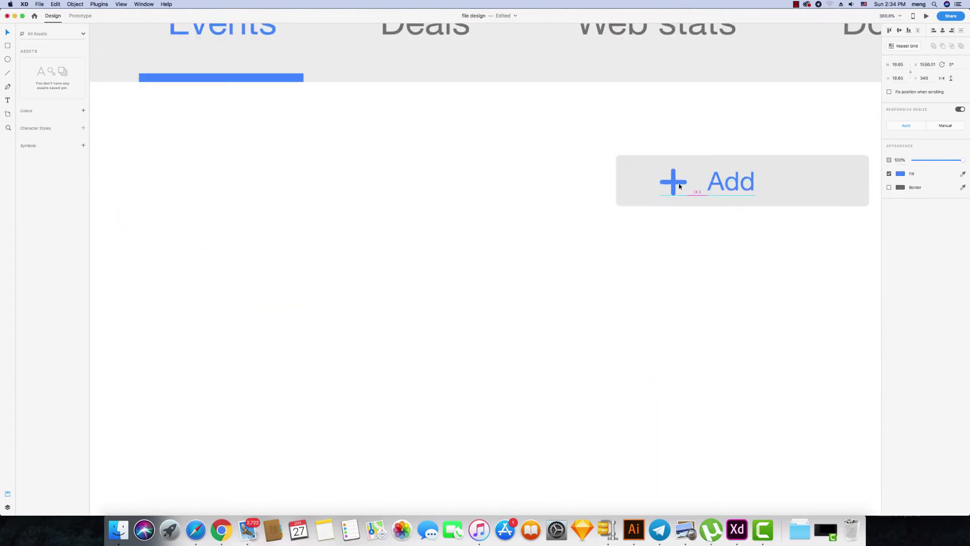
pyautogui.click(778, 191)
pyautogui.moveTo(868, 181); pyautogui.dragTo(760, 186)
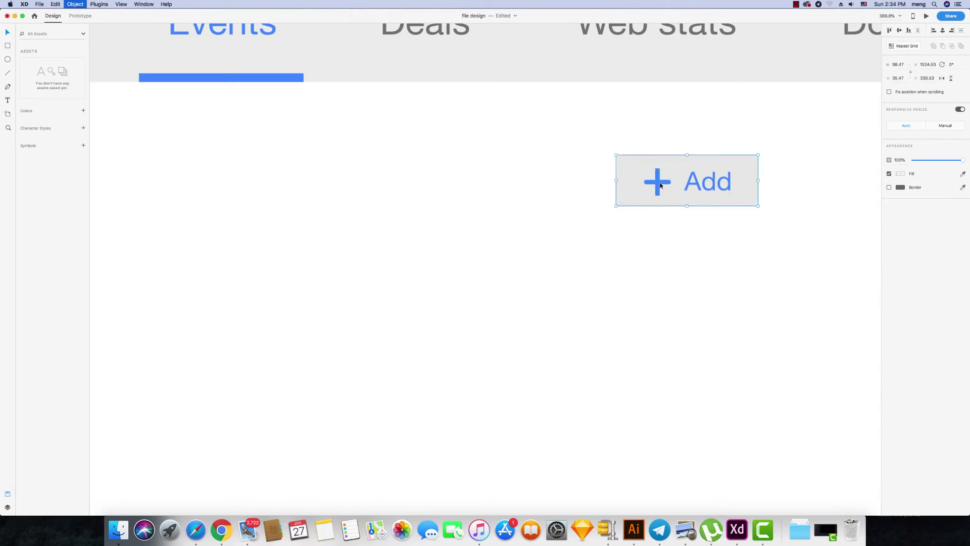
pyautogui.scroll(-10, 660, 185)
pyautogui.hscroll(-3, 678, 211)
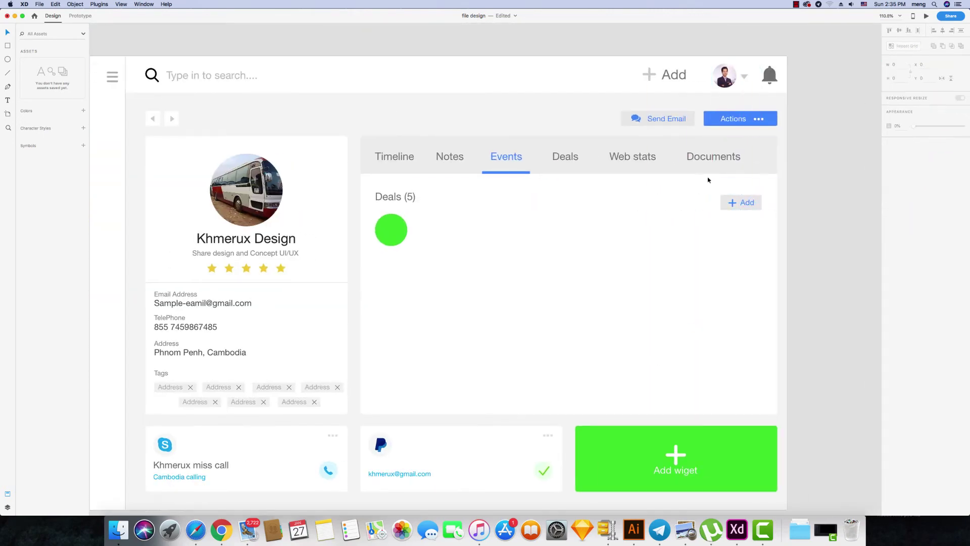
# - Move the previous/next arrow pair to the end of the tab row beside Documents
pyautogui.click(172, 119)
pyautogui.doubleClick(172, 118)
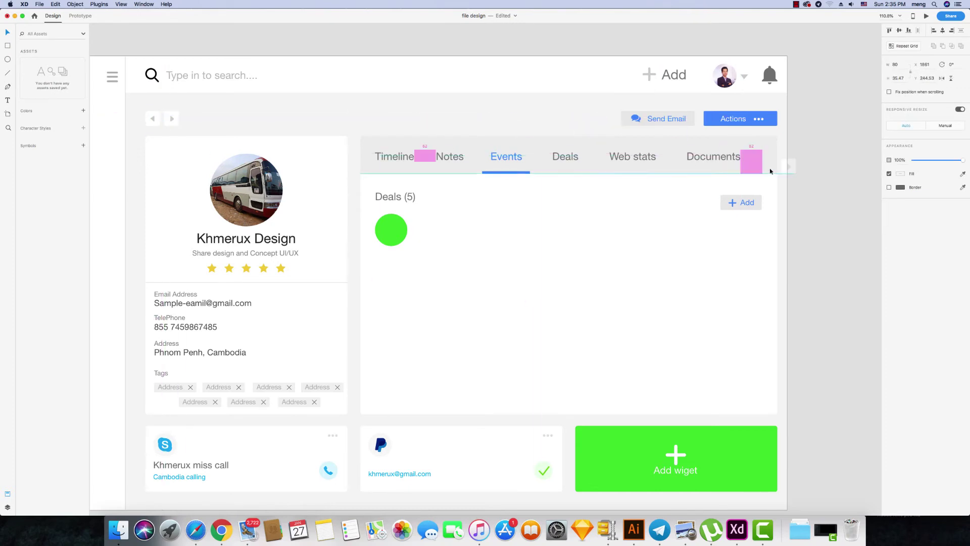
pyautogui.rightClick(784, 166)
pyautogui.moveTo(153, 123)
pyautogui.mouseDown()
pyautogui.moveTo(770, 172)
pyautogui.moveTo(690, 176)
pyautogui.mouseUp()
pyautogui.click(809, 263)
pyautogui.scroll(5, 805, 173)
# - Check the Add button's background colour, leaving it unchanged
pyautogui.click(712, 263)
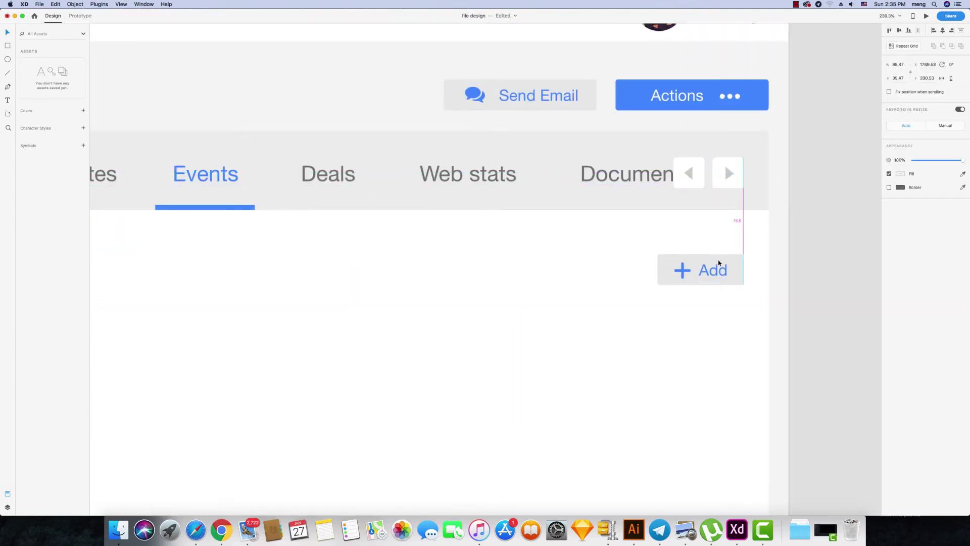
pyautogui.scroll(-5, 713, 264)
pyautogui.scroll(5, 734, 266)
pyautogui.doubleClick(716, 258)
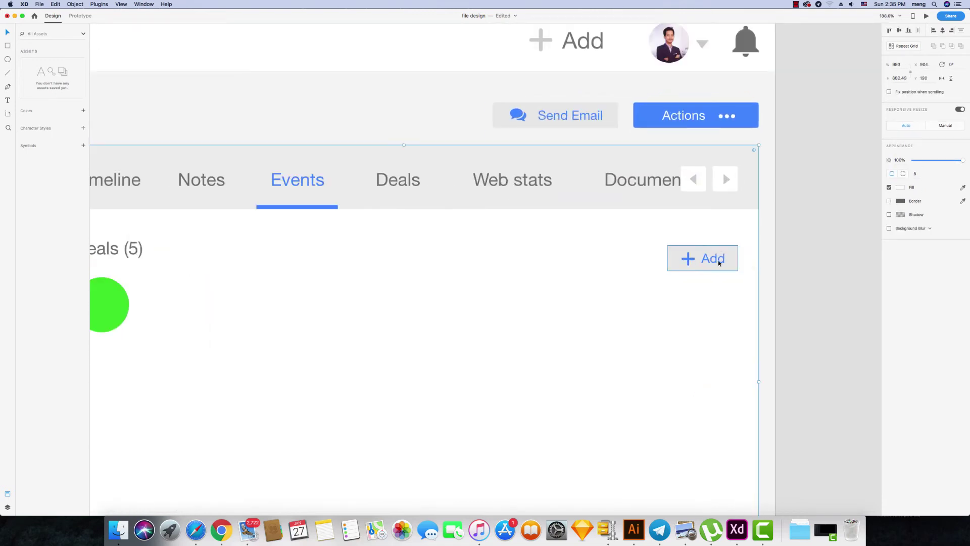
pyautogui.click(901, 187)
pyautogui.press('Escape')
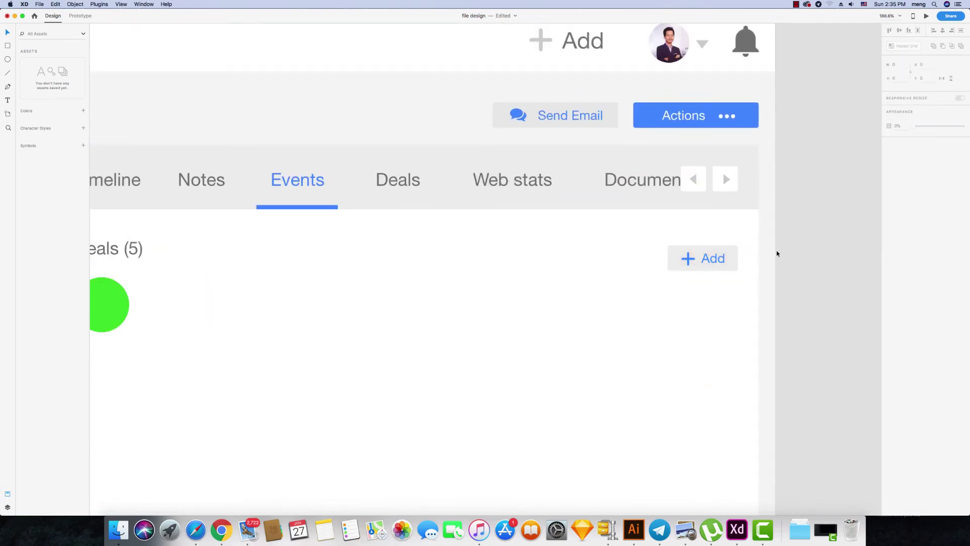
# - Space the Events card's tab labels evenly so Documents fits fully
pyautogui.click(727, 259)
pyautogui.scroll(-5, 689, 238)
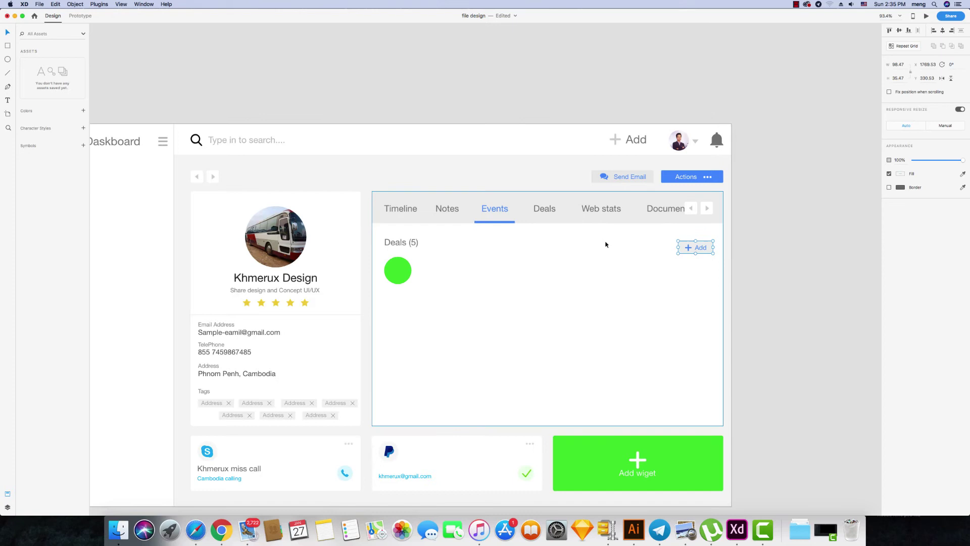
pyautogui.doubleClick(453, 212)
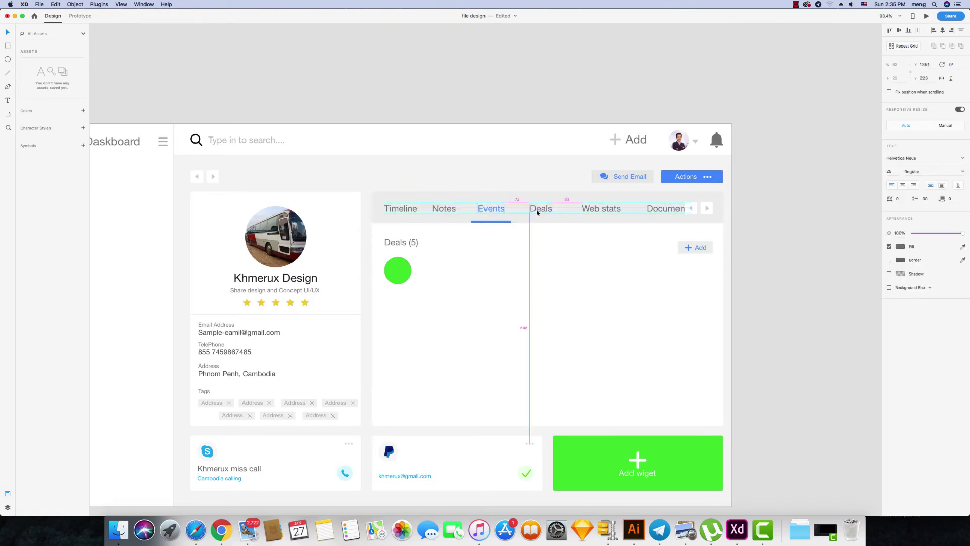
pyautogui.moveTo(656, 212)
pyautogui.mouseDown()
pyautogui.moveTo(637, 213)
pyautogui.moveTo(648, 212)
pyautogui.mouseUp()
pyautogui.press('Escape')
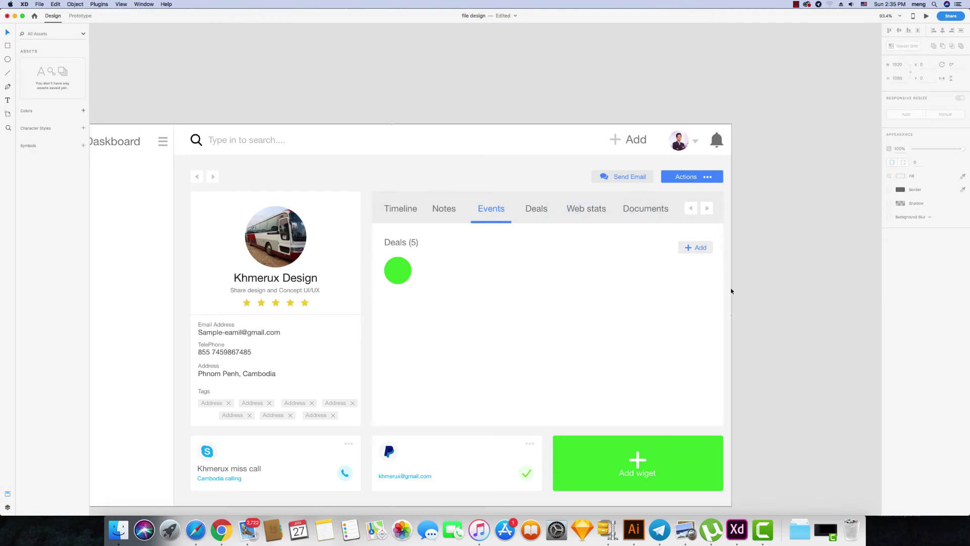
# - Copy the email text beside the green circle as the 'Deal title world go here' title
pyautogui.press('super+0')
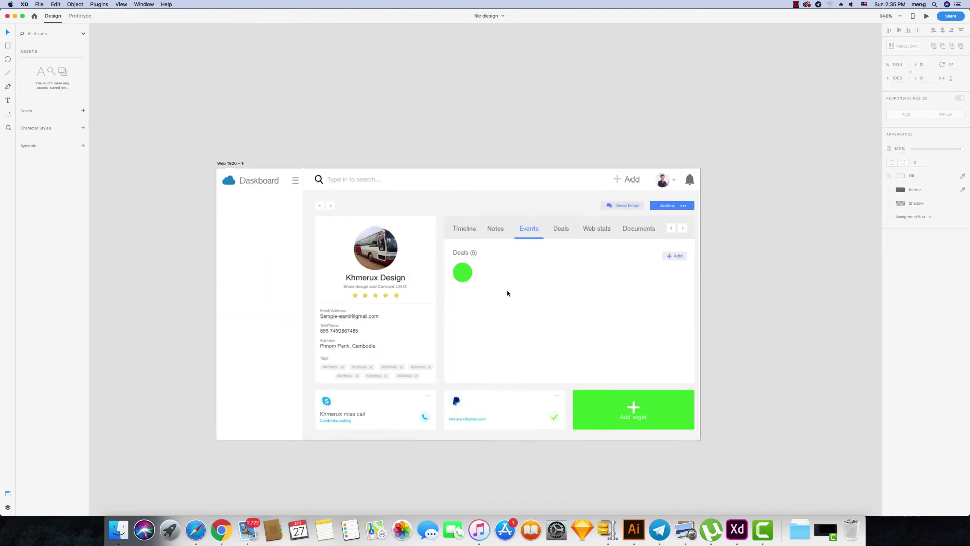
pyautogui.scroll(5, 463, 210)
pyautogui.scroll(-5, 463, 210)
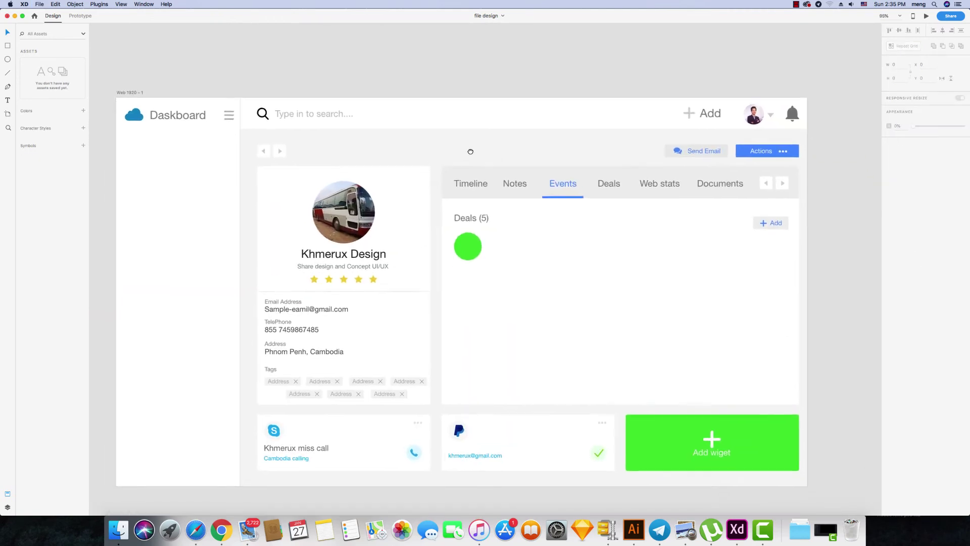
pyautogui.click(317, 307)
pyautogui.moveTo(317, 306); pyautogui.dragTo(538, 289)
pyautogui.write('Deal title world go here')
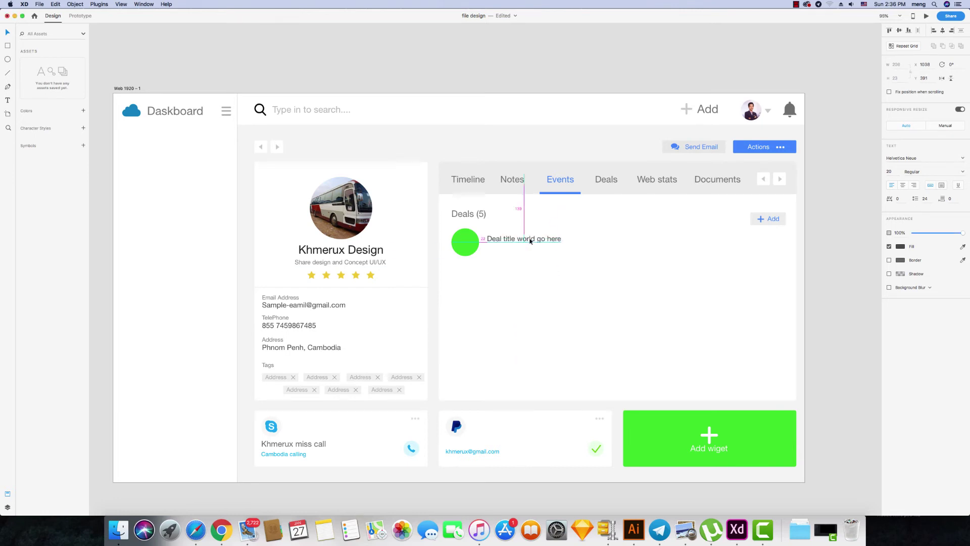
pyautogui.moveTo(530, 241); pyautogui.dragTo(529, 241)
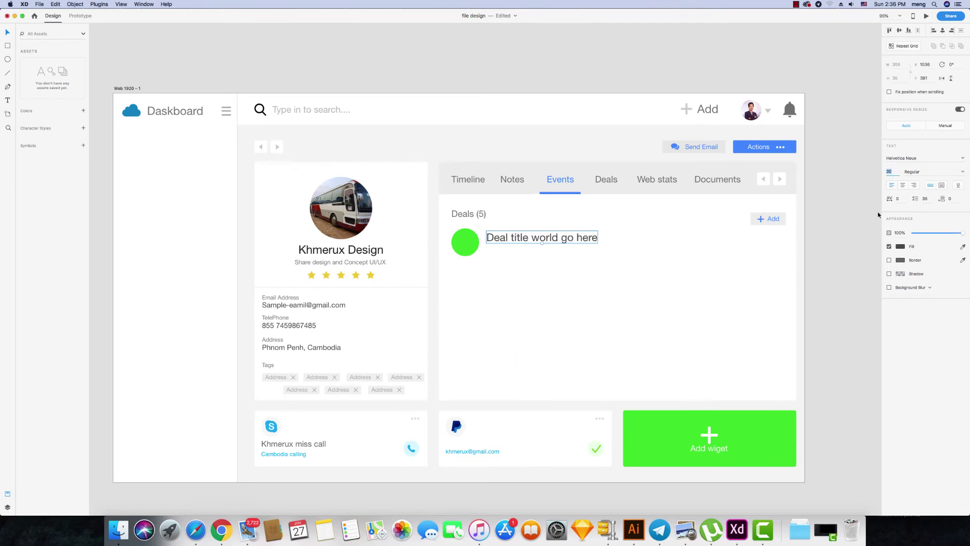
# - Draw a text box under the title and fill it with Lorem Ipsum plugin text
pyautogui.click(900, 246)
pyautogui.press('Escape')
pyautogui.press('t')
pyautogui.moveTo(484, 267); pyautogui.dragTo(717, 281)
pyautogui.write('df')
pyautogui.click(99, 4)
pyautogui.press('Escape')
pyautogui.press('Escape')
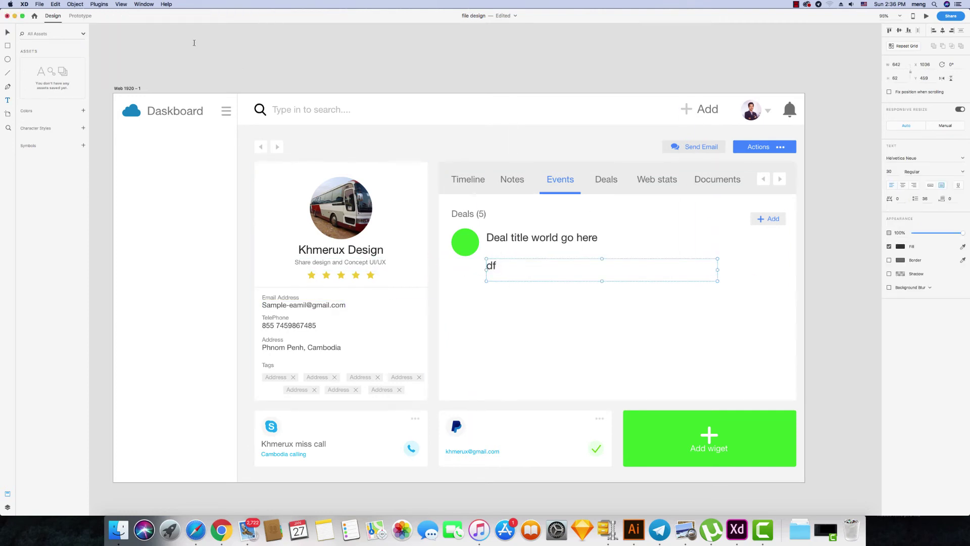
pyautogui.click(99, 4)
pyautogui.click(192, 15)
pyautogui.click(534, 118)
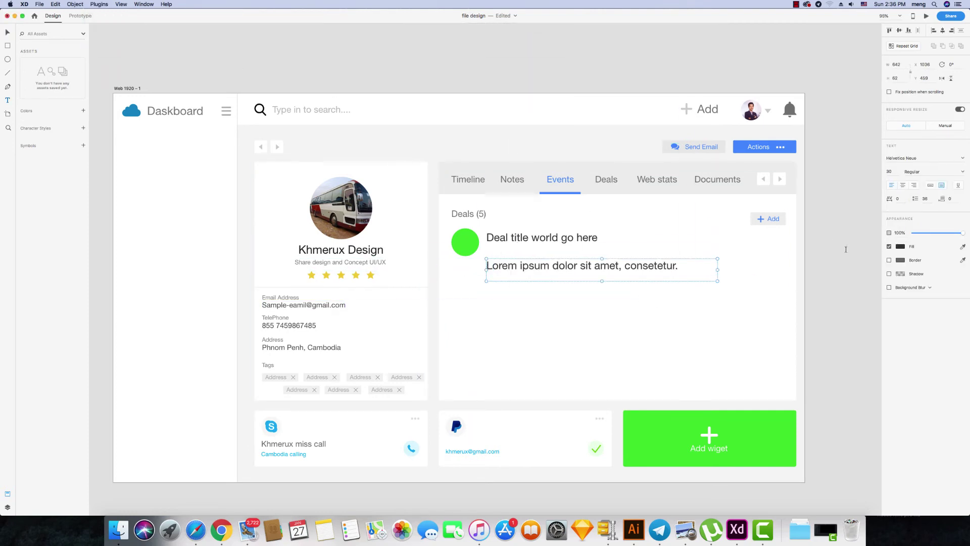
# - Refill the description with longer two-line placeholder text and snug it under the title
pyautogui.press('Return')
pyautogui.click(99, 4)
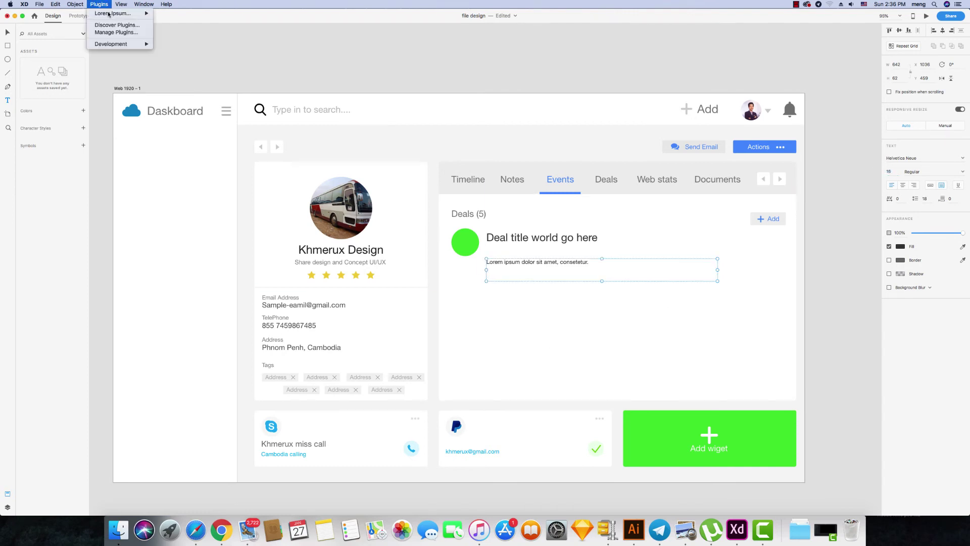
pyautogui.click(192, 15)
pyautogui.click(540, 118)
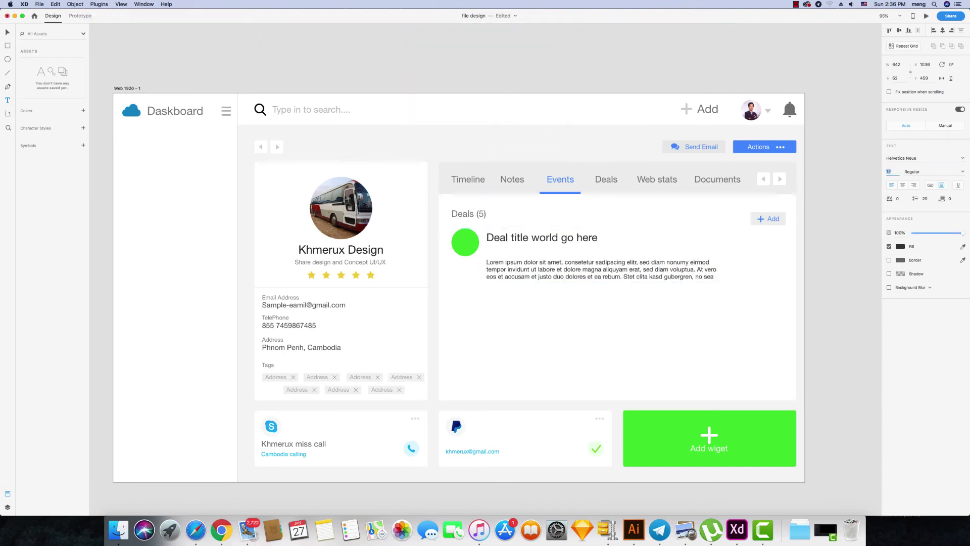
pyautogui.doubleClick(656, 272)
pyautogui.press('Escape')
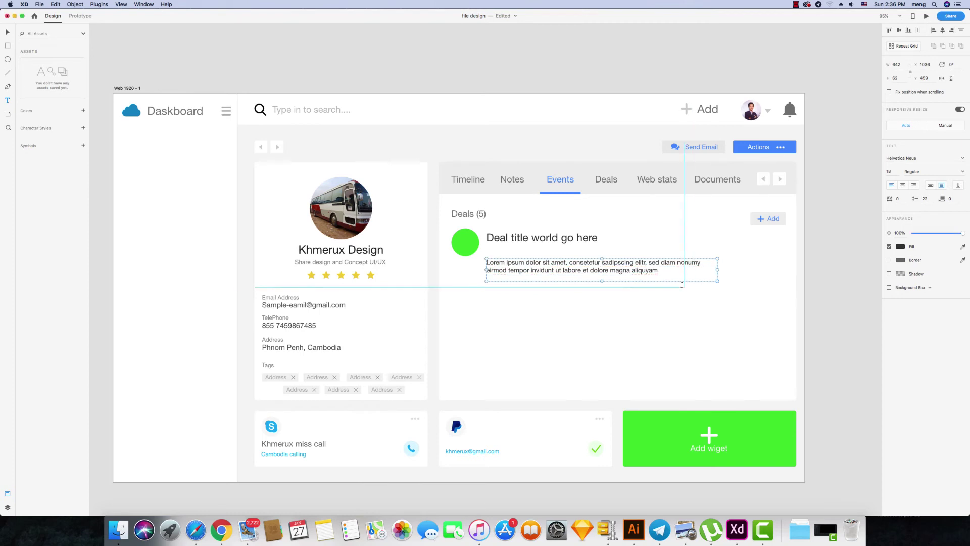
pyautogui.moveTo(548, 274); pyautogui.dragTo(547, 255)
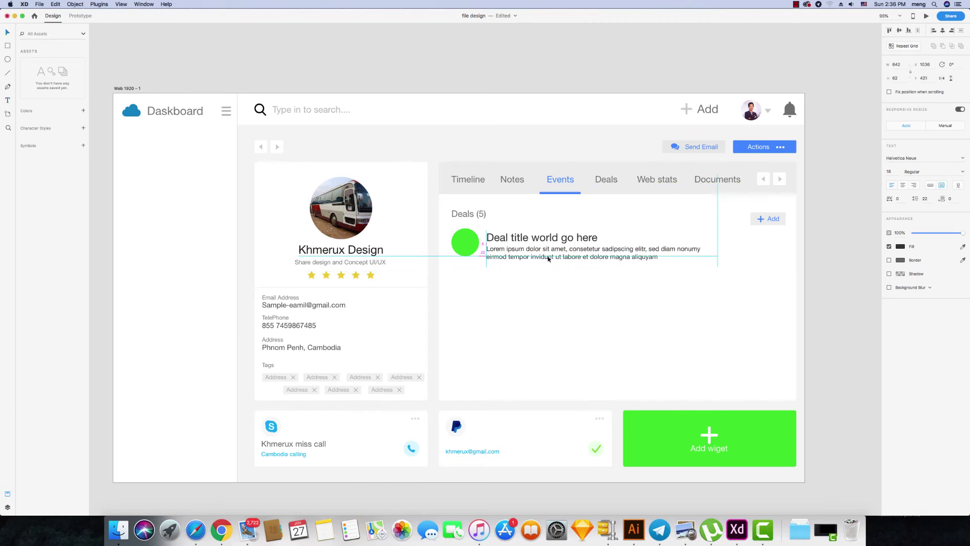
pyautogui.press('Escape')
pyautogui.click(641, 257)
# - Add white SJ initials on the green circle
pyautogui.click(900, 247)
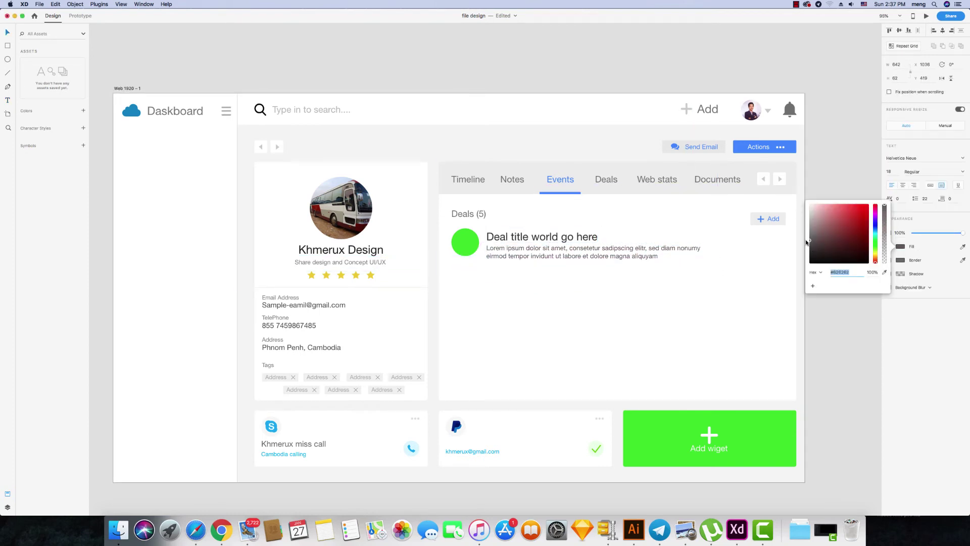
pyautogui.click(825, 284)
pyautogui.press('t')
pyautogui.scroll(5, 569, 286)
pyautogui.click(551, 298)
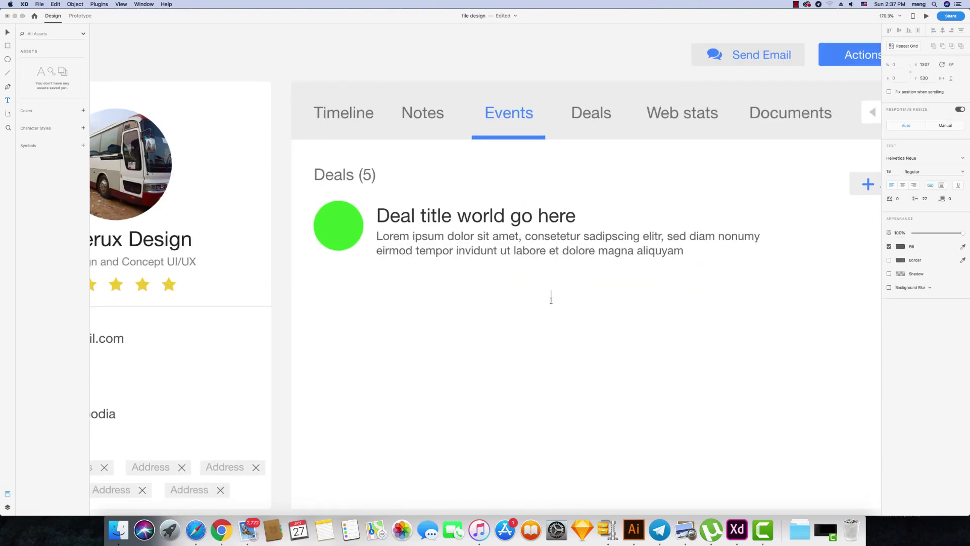
pyautogui.moveTo(558, 300); pyautogui.dragTo(339, 226)
pyautogui.click(901, 247)
pyautogui.click(810, 204)
pyautogui.click(344, 281)
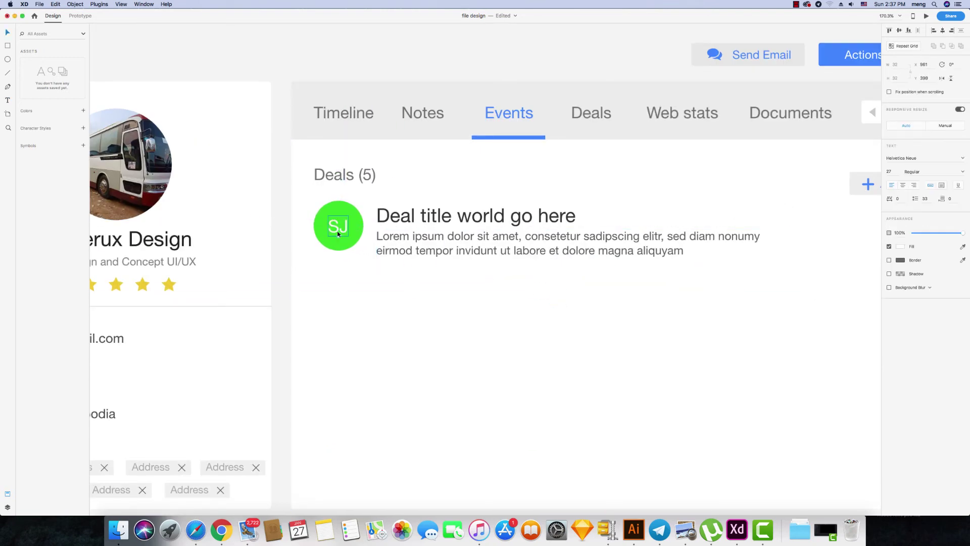
# - Add a one-line $2903845.00 price under the description and import the calendar SVG
pyautogui.scroll(-3, 426, 295)
pyautogui.press('super+v')
pyautogui.doubleClick(439, 294)
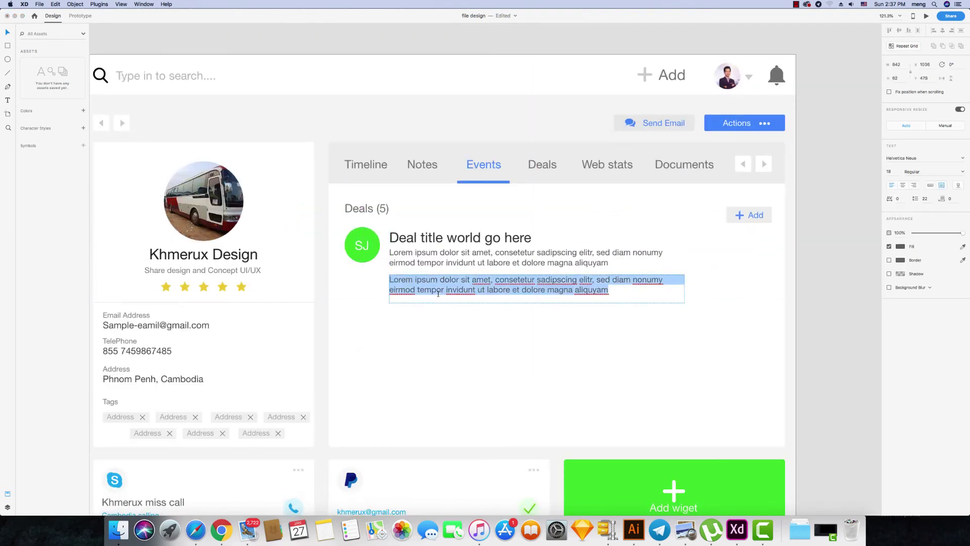
pyautogui.write('$2903845.00')
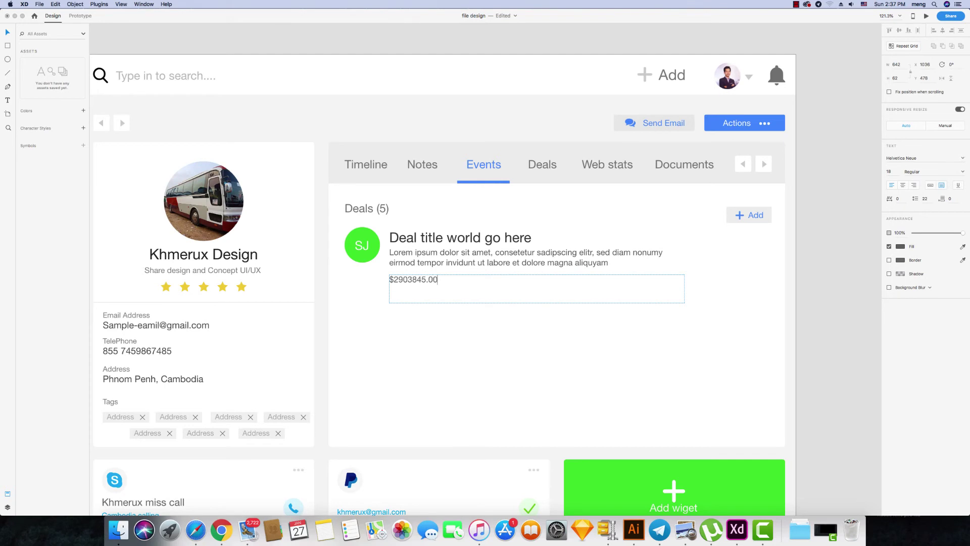
pyautogui.moveTo(537, 302); pyautogui.dragTo(537, 284)
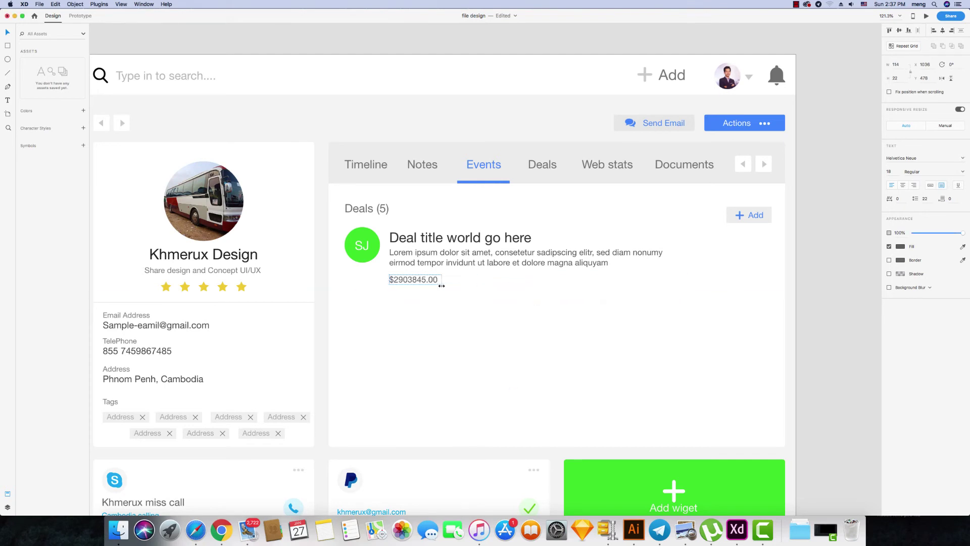
pyautogui.moveTo(613, 382)
pyautogui.mouseDown()
pyautogui.moveTo(696, 271)
pyautogui.moveTo(460, 392)
pyautogui.mouseUp()
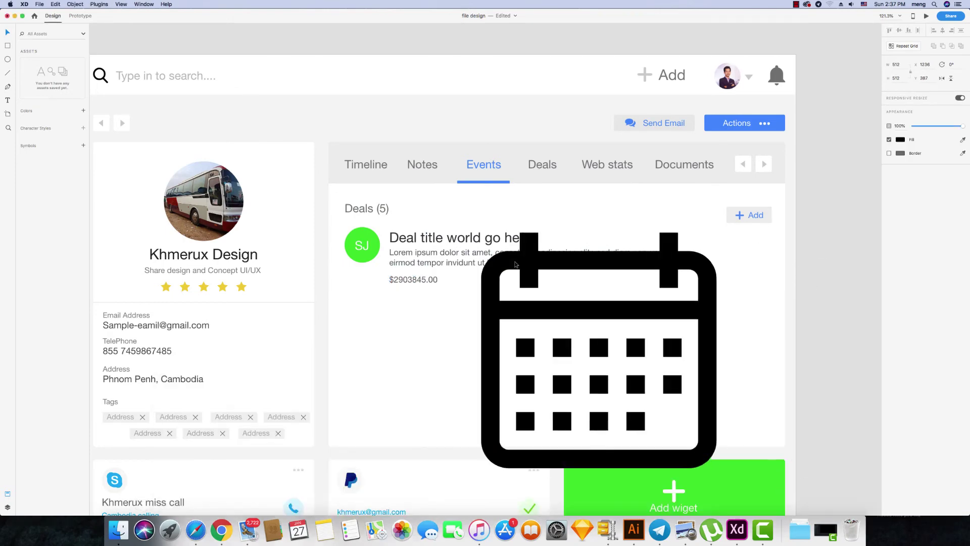
# - Shrink the calendar icon beside the price and add a '3months' label next to it
pyautogui.moveTo(815, 274)
pyautogui.mouseDown()
pyautogui.moveTo(550, 319)
pyautogui.moveTo(477, 284)
pyautogui.mouseUp()
pyautogui.scroll(5, 550, 319)
pyautogui.moveTo(523, 329); pyautogui.dragTo(466, 298)
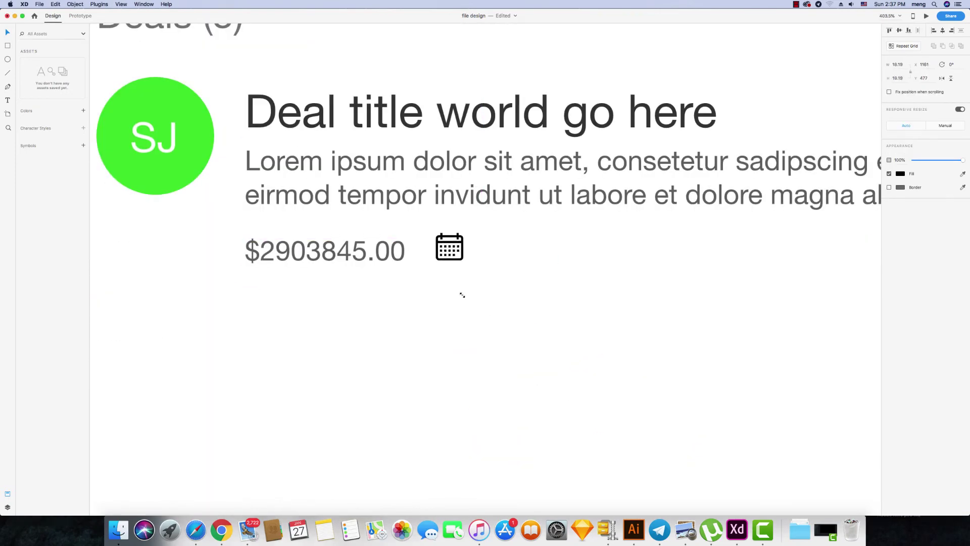
pyautogui.moveTo(324, 251); pyautogui.dragTo(549, 252)
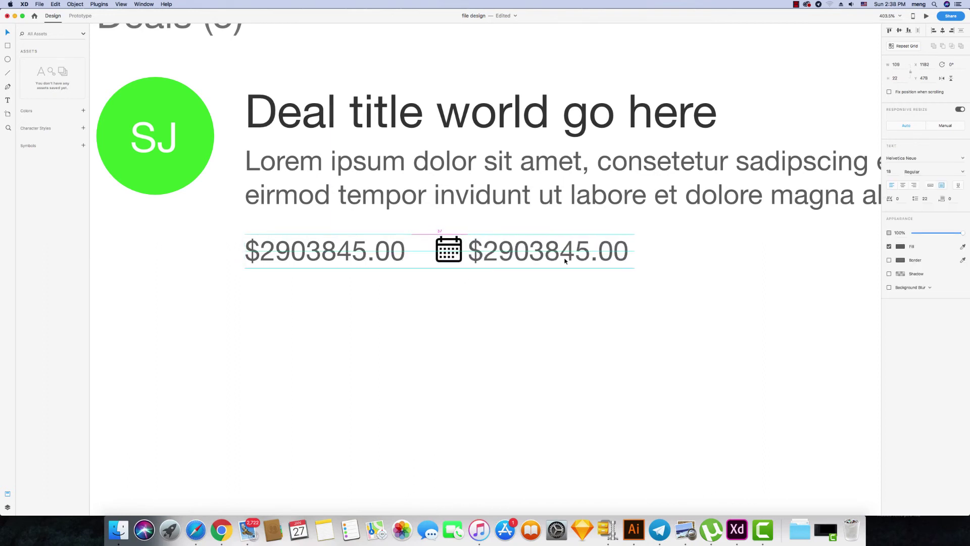
pyautogui.doubleClick(550, 253)
pyautogui.write('3months')
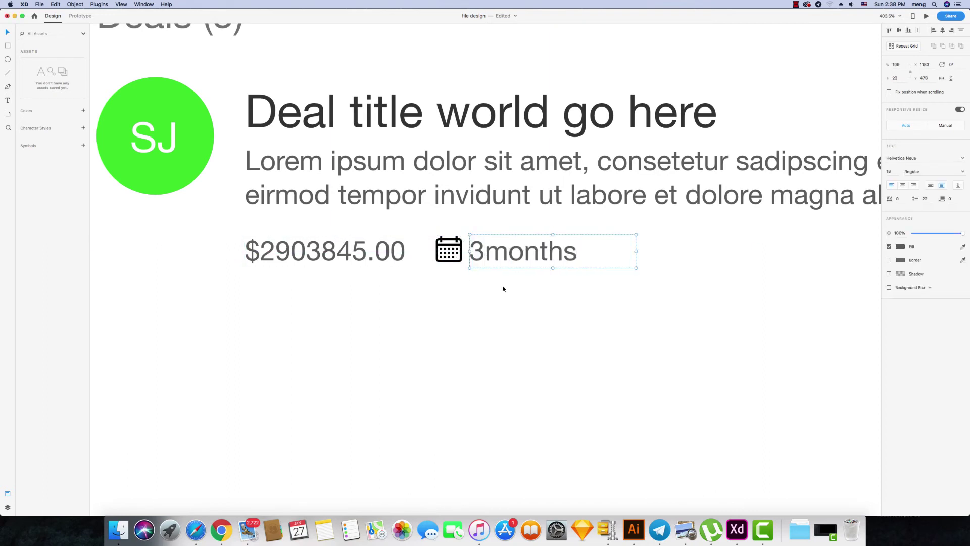
pyautogui.click(502, 288)
pyautogui.click(460, 246)
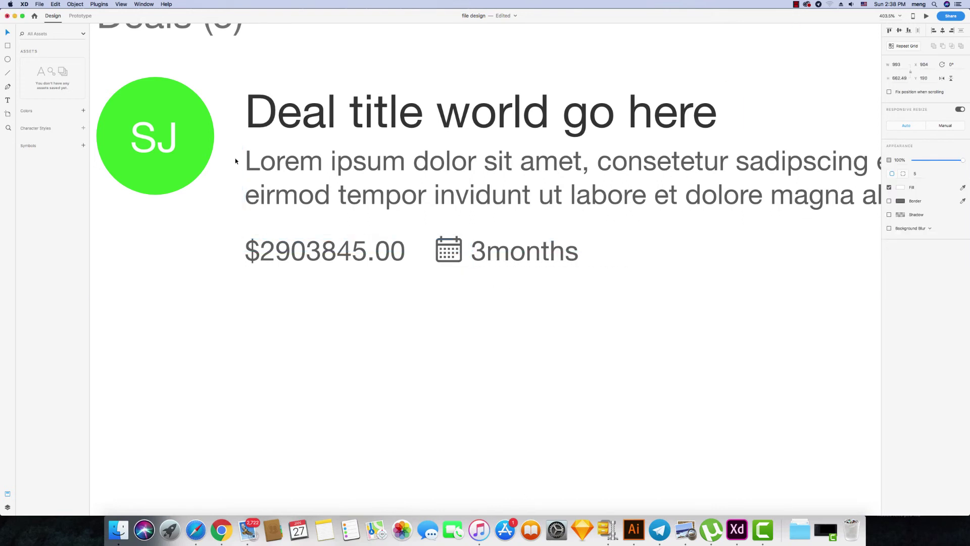
# - Add four evenly spaced small green SJ dots beside 3months
pyautogui.click(174, 175)
pyautogui.moveTo(174, 175); pyautogui.dragTo(680, 319)
pyautogui.moveTo(744, 230)
pyautogui.mouseDown()
pyautogui.moveTo(655, 319)
pyautogui.moveTo(615, 261)
pyautogui.moveTo(691, 259)
pyautogui.mouseUp()
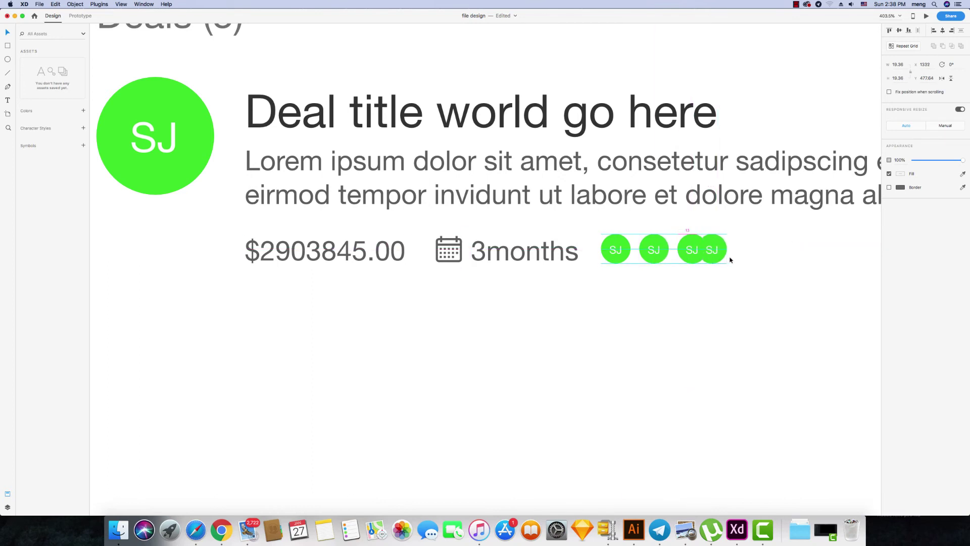
pyautogui.press('super+d')
pyautogui.doubleClick(660, 259)
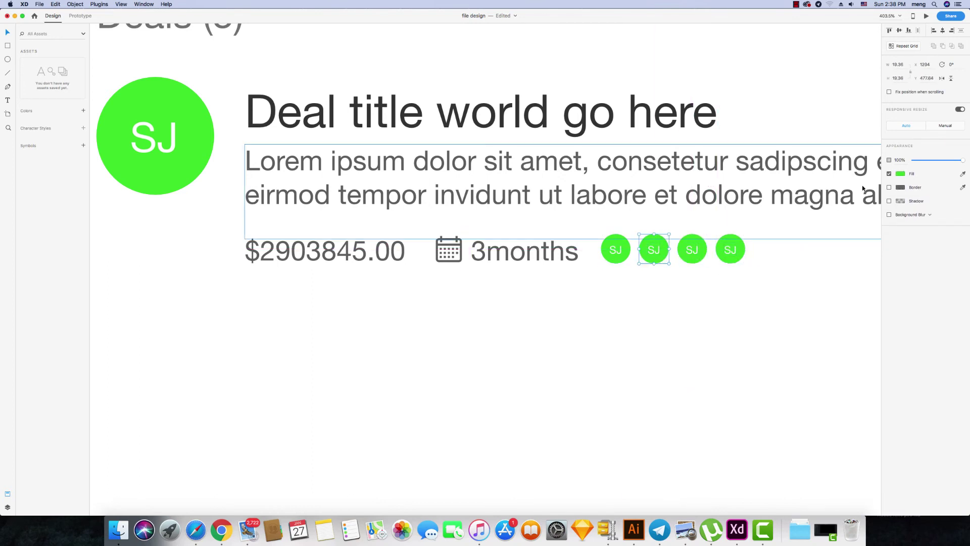
# - Recolour the small dots magenta, cyan and dark green
pyautogui.click(900, 173)
pyautogui.click(876, 147)
pyautogui.doubleClick(692, 249)
pyautogui.click(900, 174)
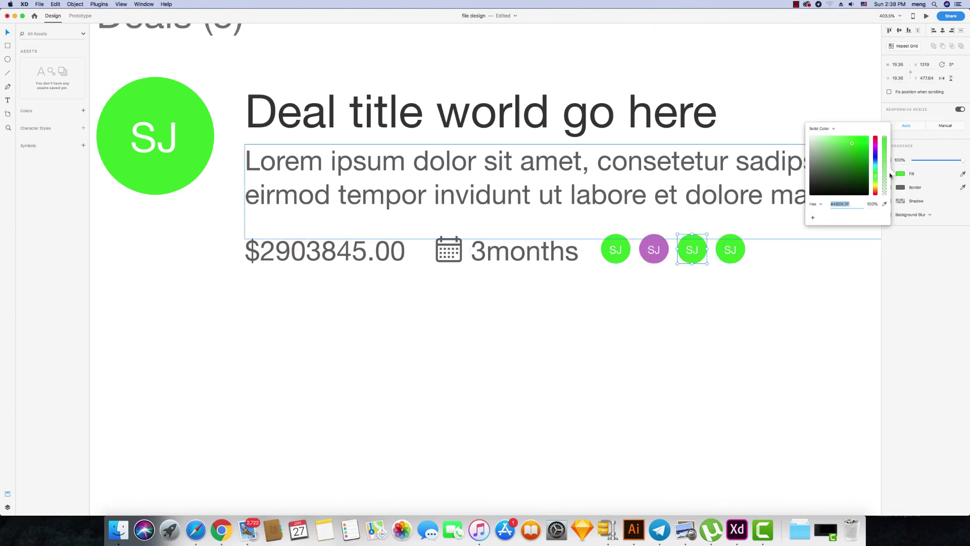
pyautogui.doubleClick(730, 250)
pyautogui.click(900, 173)
pyautogui.click(859, 212)
pyautogui.click(519, 354)
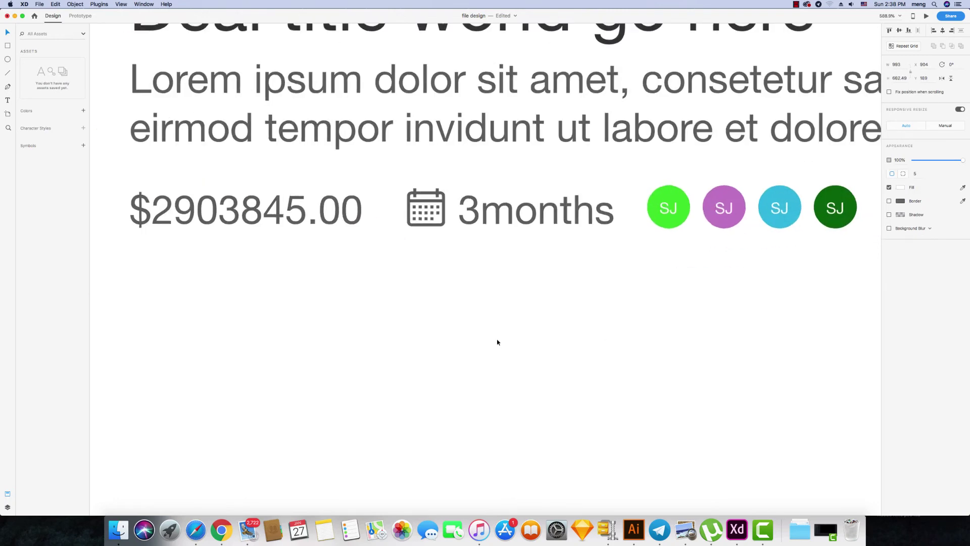
# - Draw a thin green bar left of the SJ circle, matching the SJ green
pyautogui.scroll(-5, 519, 354)
pyautogui.scroll(2, 768, 333)
pyautogui.click(340, 324)
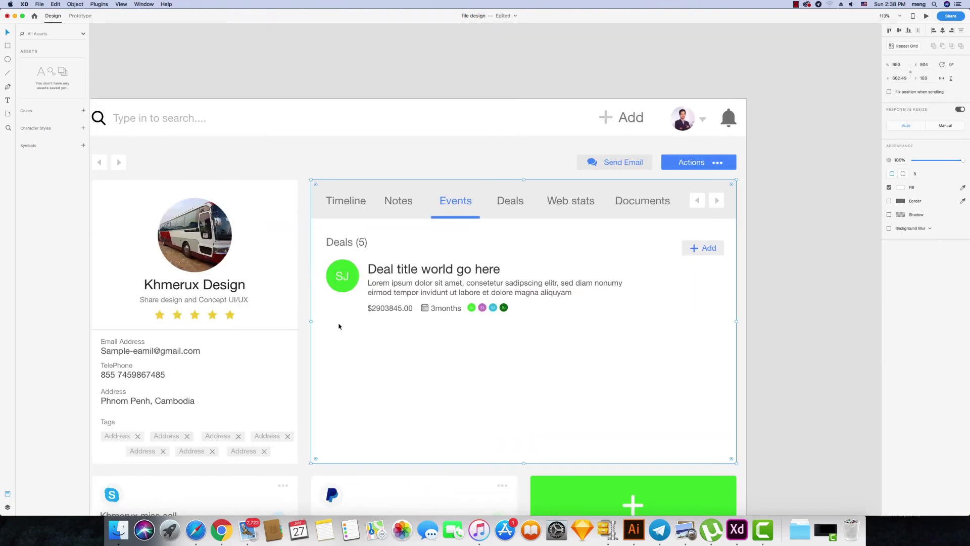
pyautogui.rightClick(340, 324)
pyautogui.click(321, 329)
pyautogui.press('r')
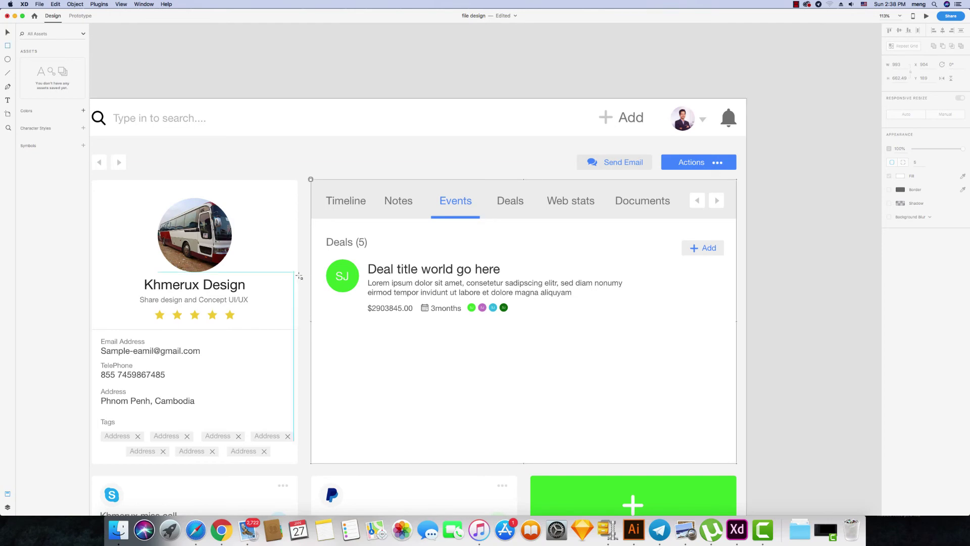
pyautogui.scroll(3, 311, 268)
pyautogui.moveTo(314, 251); pyautogui.dragTo(320, 354)
pyautogui.click(384, 273)
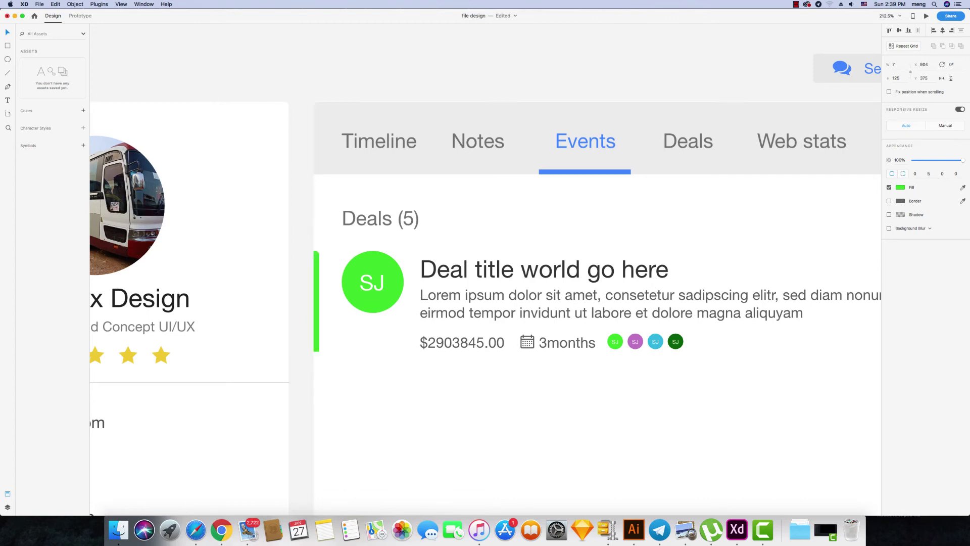
# - Turn the deal item into a Repeat Grid with three rows
pyautogui.scroll(2, 474, 365)
pyautogui.scroll(-5, 474, 364)
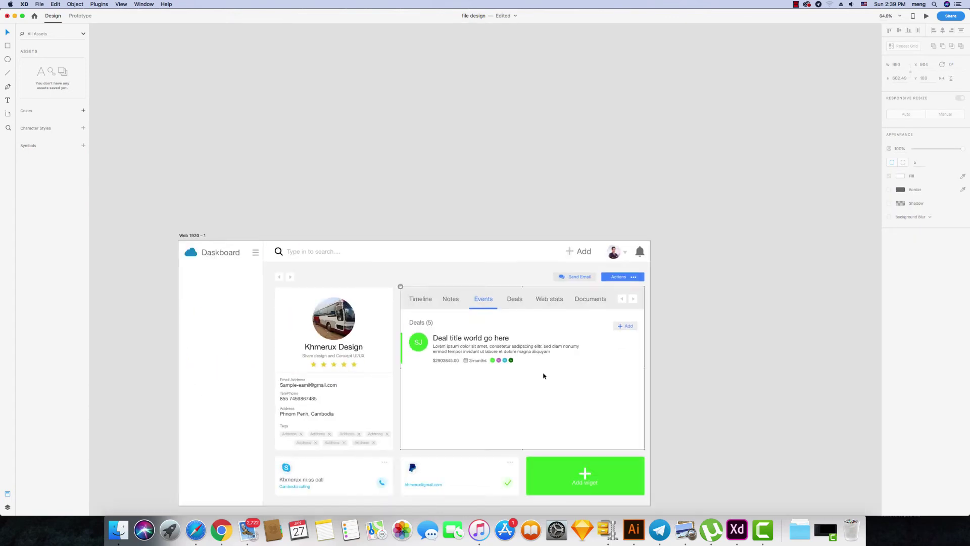
pyautogui.scroll(1, 464, 349)
pyautogui.scroll(2, 459, 353)
pyautogui.scroll(2, 459, 354)
pyautogui.press('super+r')
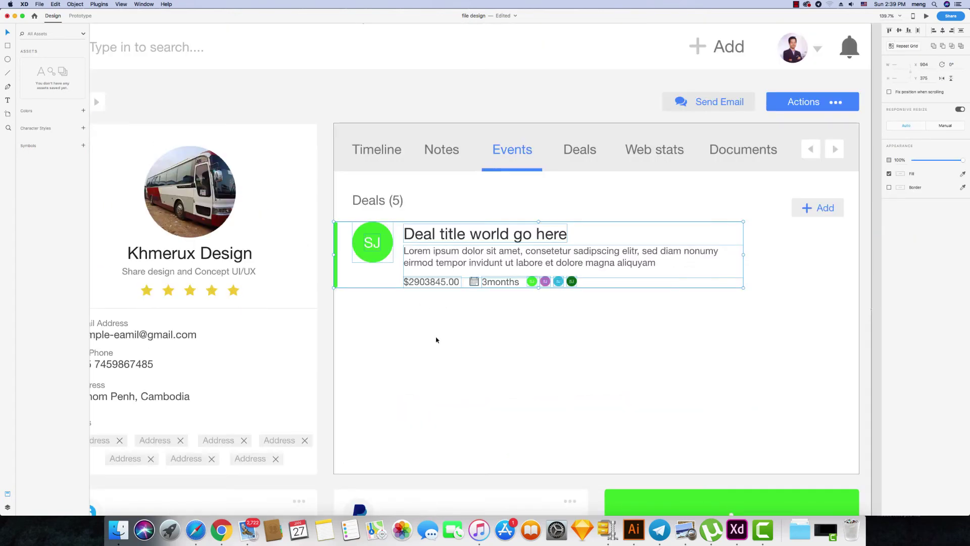
pyautogui.moveTo(381, 303); pyautogui.dragTo(381, 423)
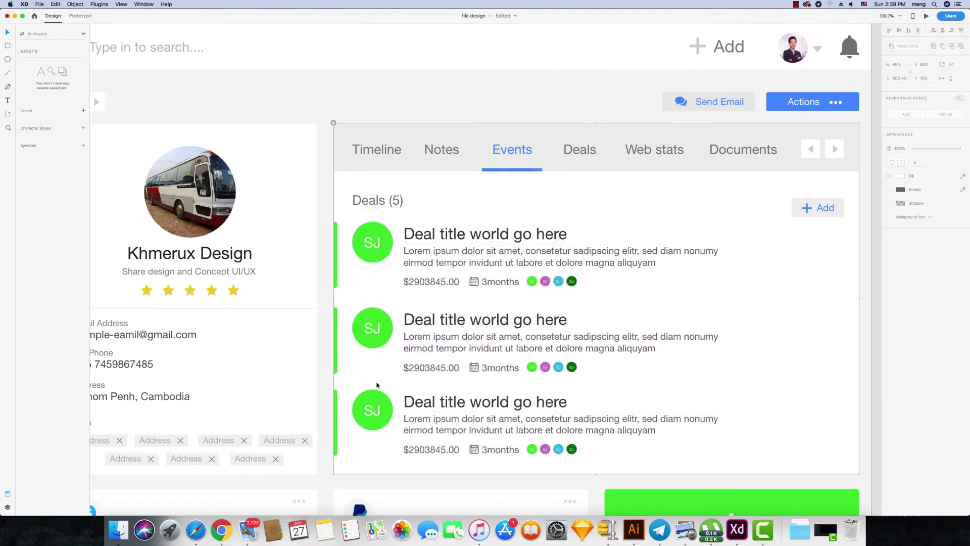
# - Recolour the second deal's SJ circle magenta and the third's red
pyautogui.scroll(-1, 381, 384)
pyautogui.doubleClick(360, 297)
pyautogui.click(900, 173)
pyautogui.click(875, 147)
pyautogui.click(360, 380)
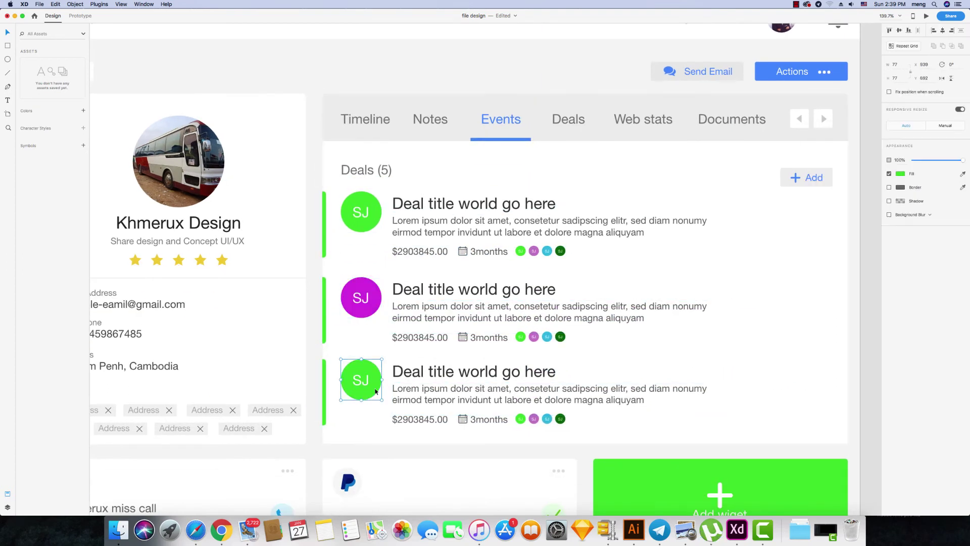
pyautogui.click(900, 174)
pyautogui.click(876, 191)
pyautogui.click(743, 315)
pyautogui.scroll(-3, 748, 318)
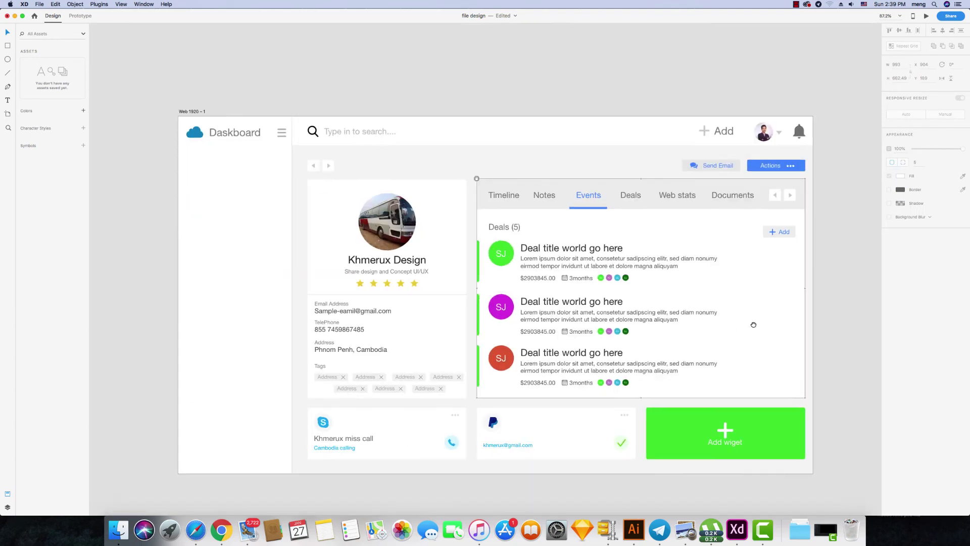
pyautogui.scroll(3, 656, 336)
# - Import pencil and trash icons and copy the arrow button pair into the second deal row
pyautogui.click(120, 529)
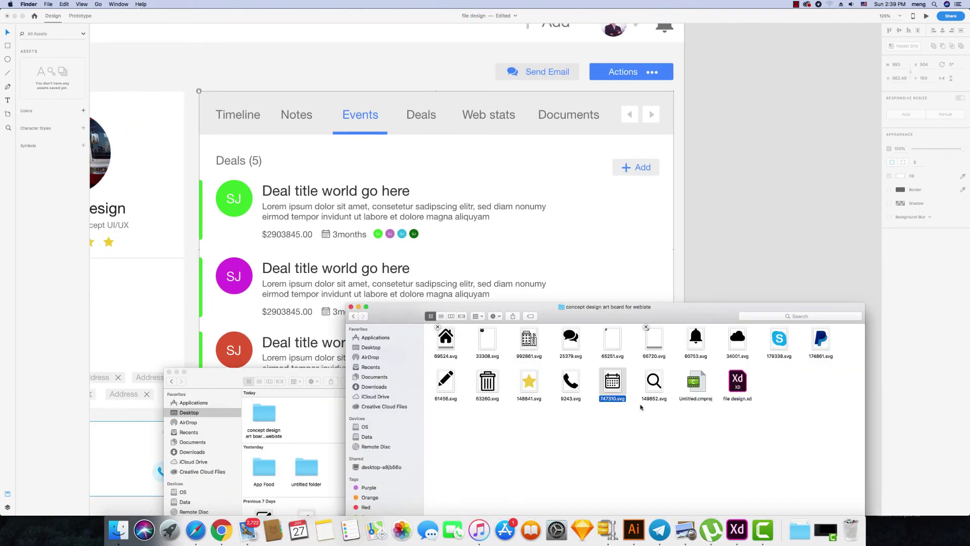
pyautogui.moveTo(452, 382); pyautogui.dragTo(784, 296)
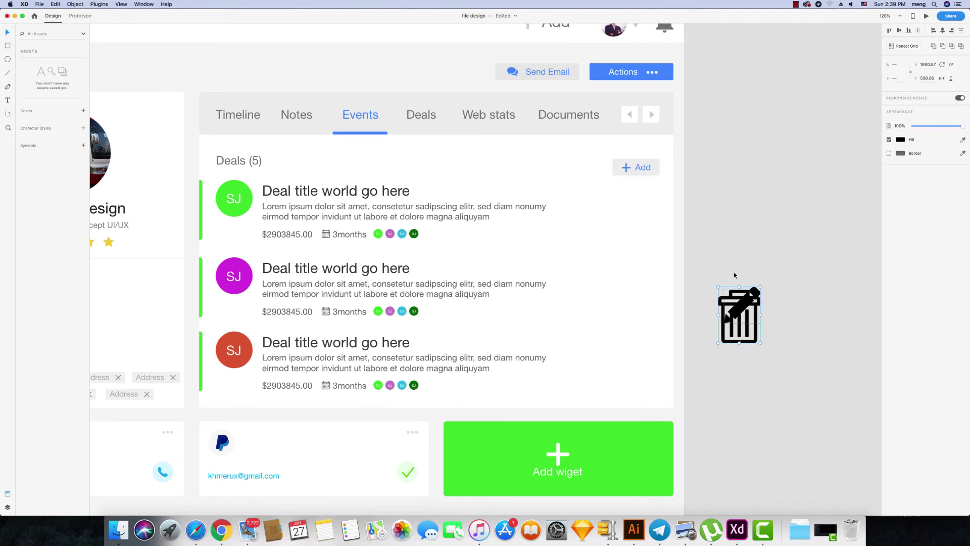
pyautogui.moveTo(652, 121)
pyautogui.mouseDown()
pyautogui.moveTo(653, 293)
pyautogui.moveTo(714, 262)
pyautogui.mouseUp()
pyautogui.click(714, 261)
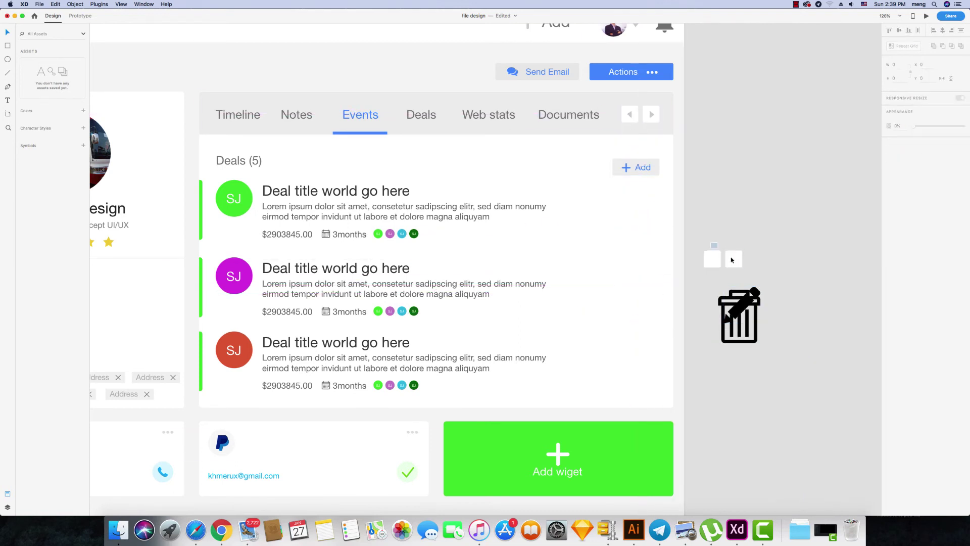
pyautogui.moveTo(733, 262)
pyautogui.mouseDown()
pyautogui.moveTo(613, 291)
pyautogui.moveTo(657, 278)
pyautogui.mouseUp()
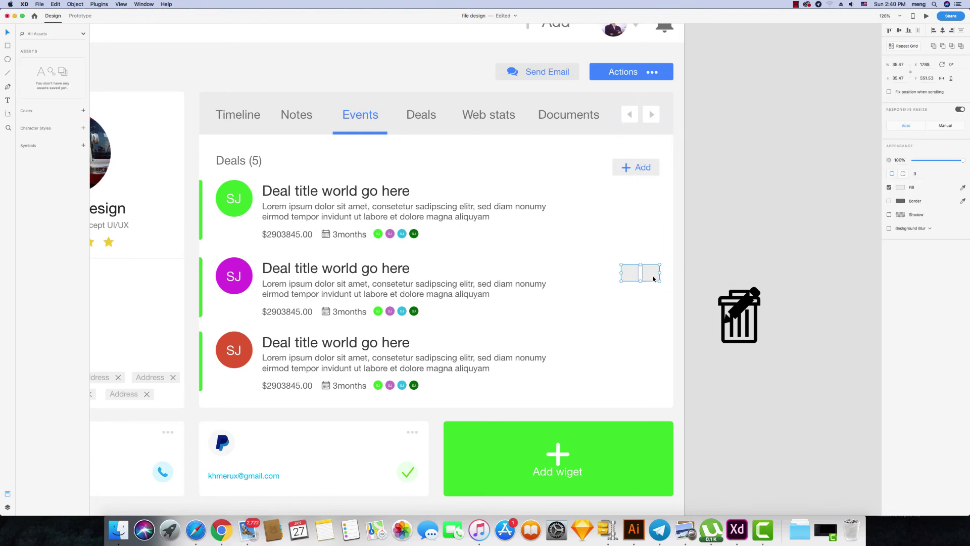
pyautogui.moveTo(739, 323)
pyautogui.mouseDown()
pyautogui.moveTo(693, 311)
pyautogui.moveTo(685, 289)
pyautogui.mouseUp()
pyautogui.moveTo(742, 303); pyautogui.dragTo(654, 304)
# - Shrink the pencil and trash icons into the two squares and make them grey
pyautogui.scroll(10, 657, 314)
pyautogui.moveTo(563, 201); pyautogui.dragTo(549, 187)
pyautogui.moveTo(592, 223); pyautogui.dragTo(536, 166)
pyautogui.moveTo(574, 123); pyautogui.dragTo(558, 138)
pyautogui.moveTo(512, 166); pyautogui.dragTo(519, 158)
pyautogui.moveTo(815, 187)
pyautogui.mouseDown()
pyautogui.moveTo(678, 147)
pyautogui.moveTo(665, 177)
pyautogui.moveTo(649, 164)
pyautogui.mouseUp()
pyautogui.keyDown('shift'); pyautogui.click(544, 149); pyautogui.keyUp('shift')
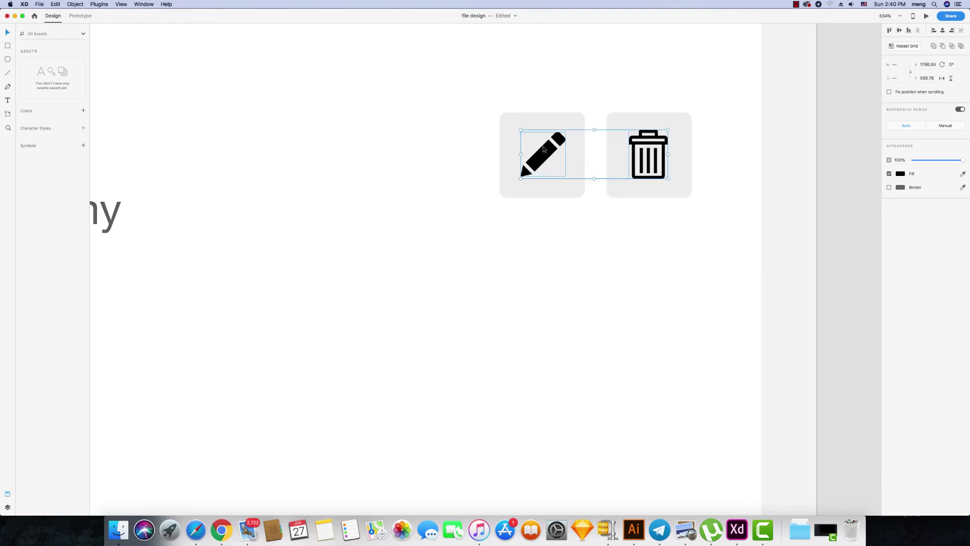
pyautogui.click(901, 174)
pyautogui.click(811, 166)
pyautogui.press('super+0')
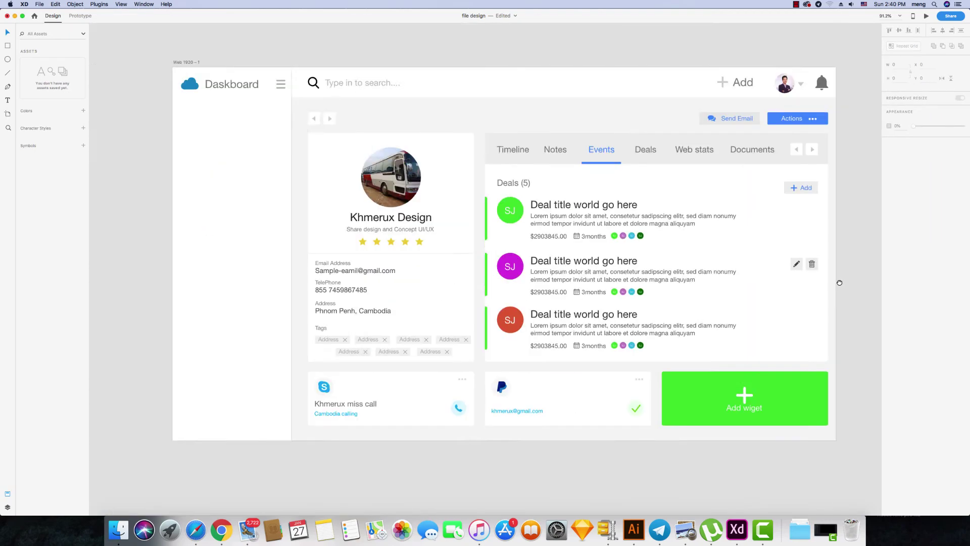
pyautogui.scroll(-2, 840, 283)
# - Save, move the copied Send Email button into the Deals list and make its label white
pyautogui.press('super+s')
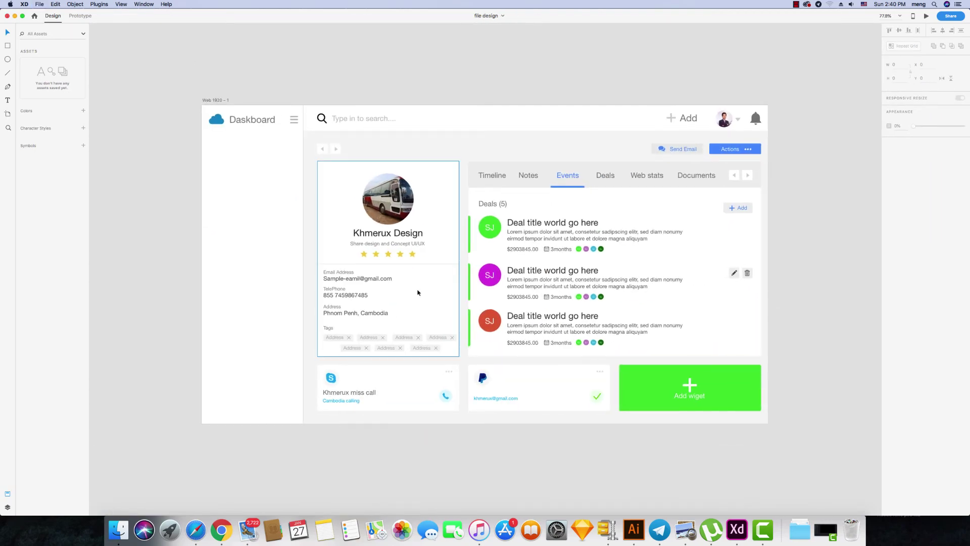
pyautogui.press('v')
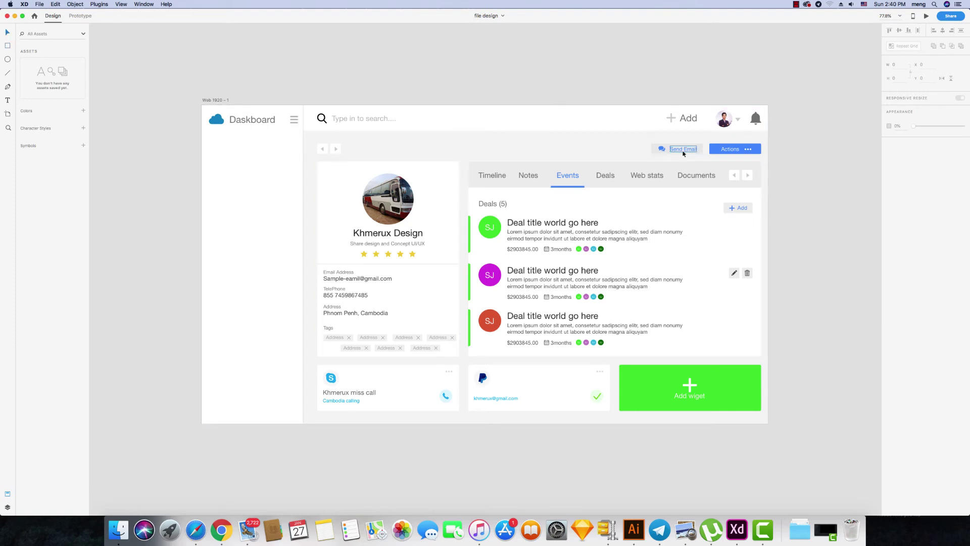
pyautogui.moveTo(677, 148)
pyautogui.mouseDown()
pyautogui.moveTo(718, 300)
pyautogui.moveTo(627, 314)
pyautogui.mouseUp()
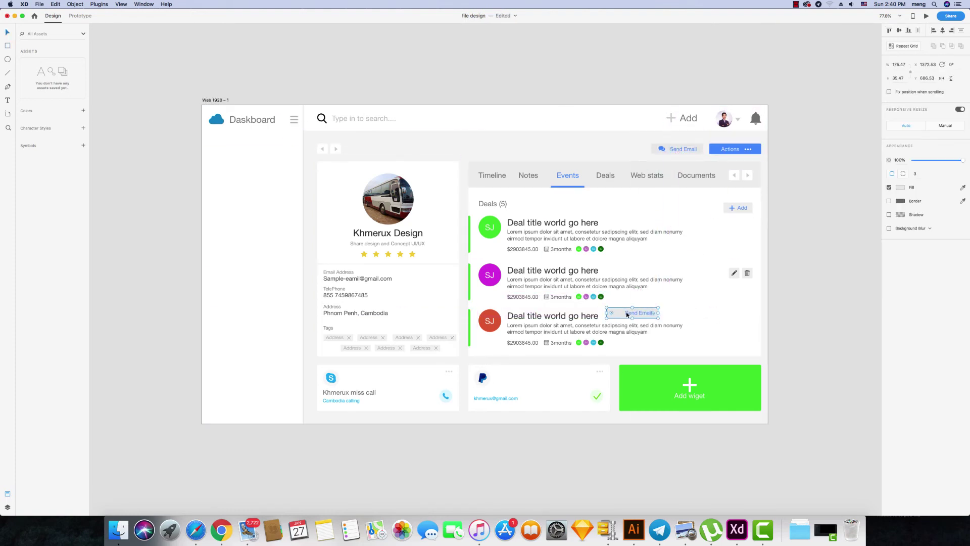
pyautogui.doubleClick(638, 313)
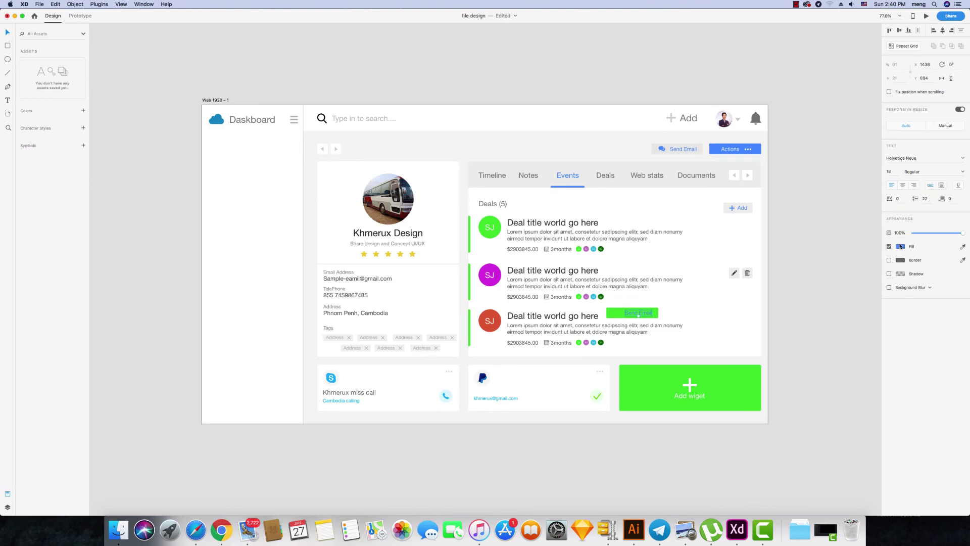
pyautogui.click(900, 187)
pyautogui.scroll(3, 646, 312)
pyautogui.scroll(5, 646, 312)
pyautogui.doubleClick(625, 319)
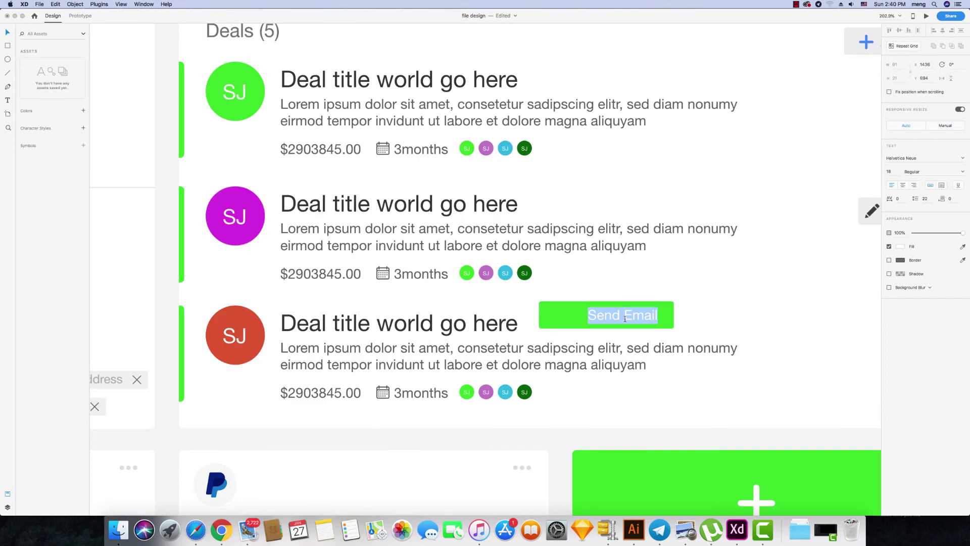
# - Narrow the green button into a Local Deal badge beside the third deal title, then save
pyautogui.moveTo(599, 320); pyautogui.dragTo(589, 320)
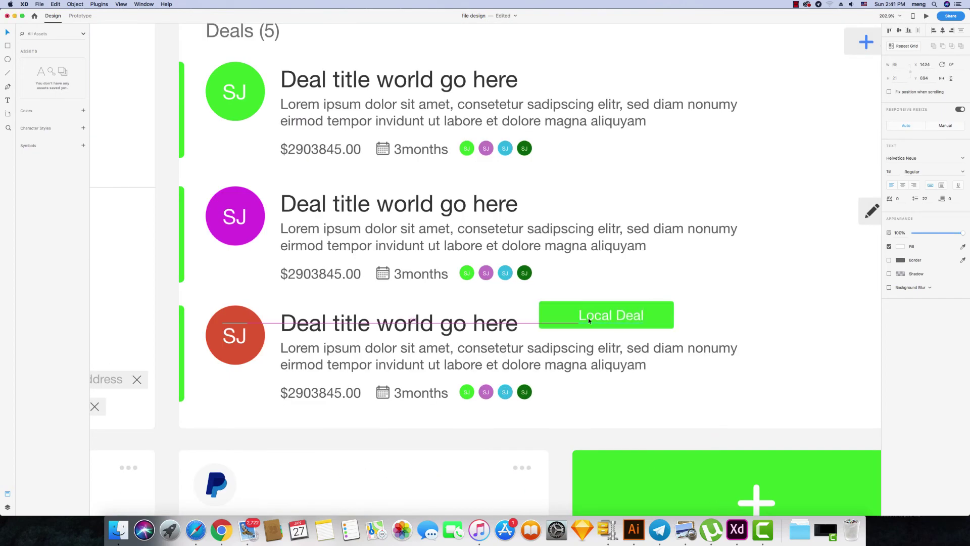
pyautogui.click(637, 321)
pyautogui.moveTo(674, 315); pyautogui.dragTo(636, 318)
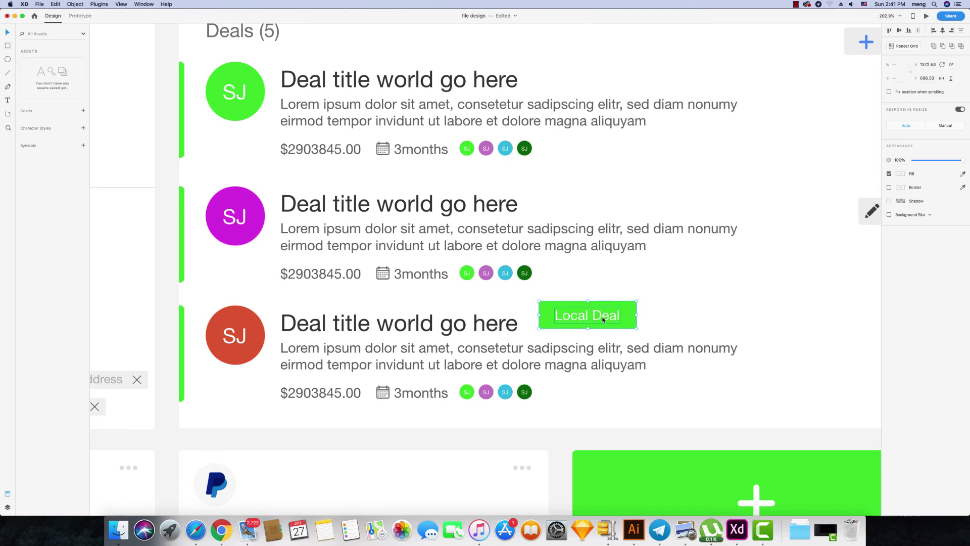
pyautogui.moveTo(577, 315); pyautogui.dragTo(746, 320)
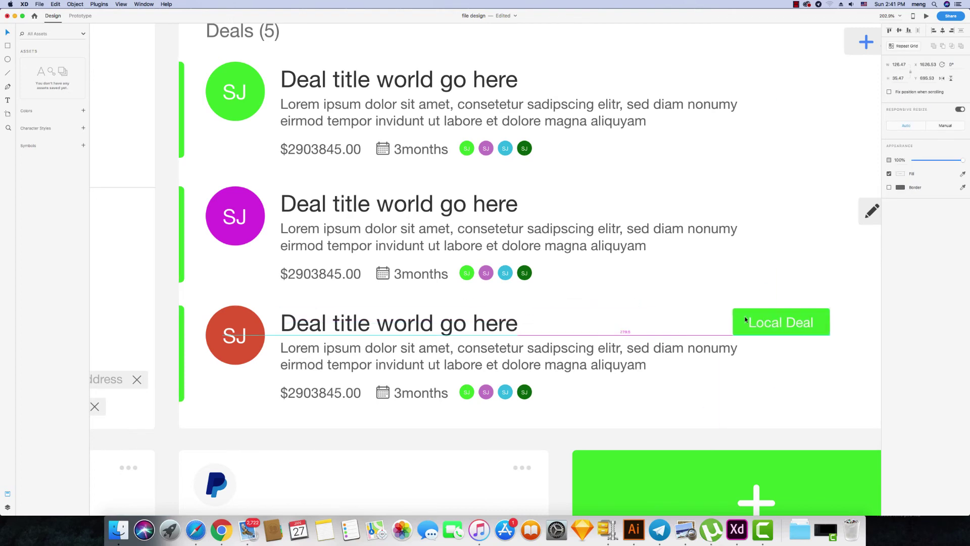
pyautogui.press('Escape')
pyautogui.press('cmd+0')
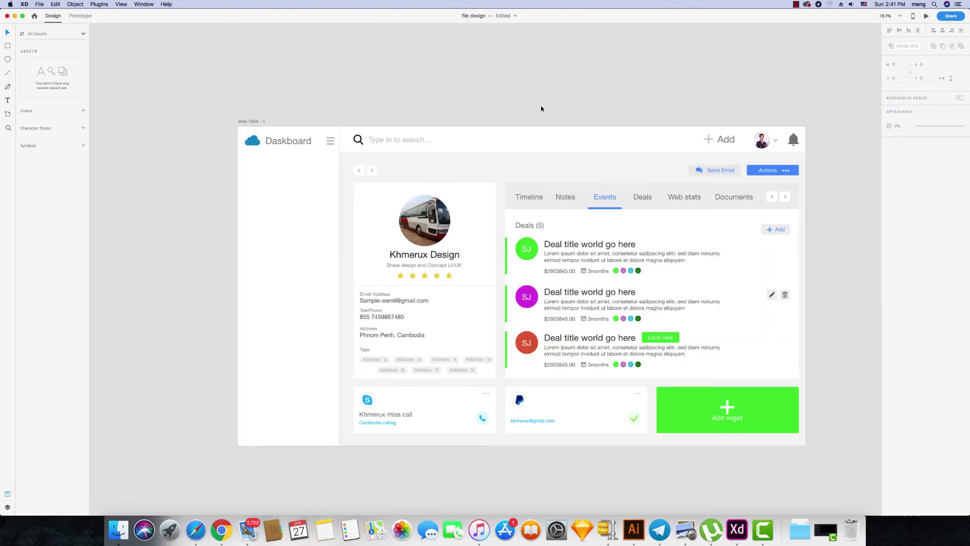
pyautogui.press('super+s')
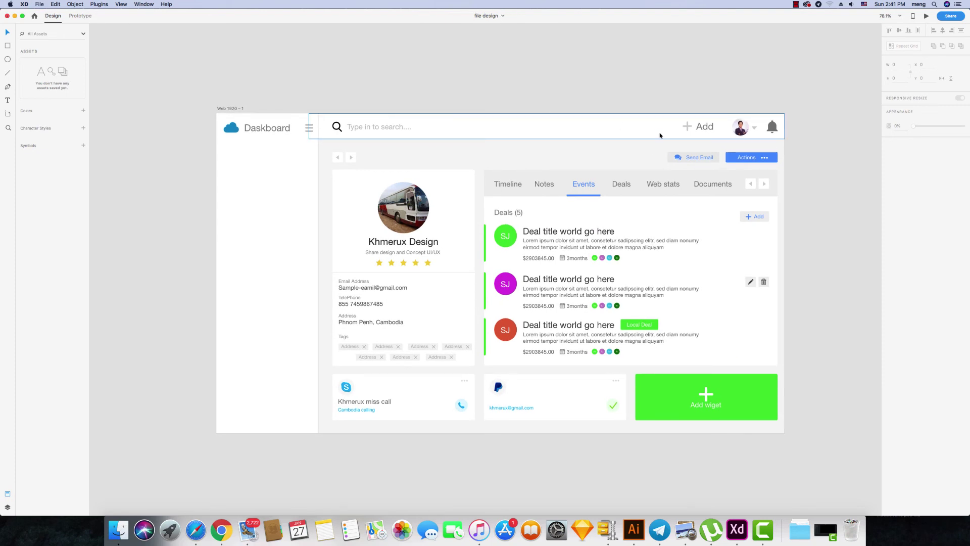
# - Add a Sales Info sidebar heading, green sampled from a deal dot, with a small arrow beside it
pyautogui.scroll(3, 208, 169)
pyautogui.moveTo(404, 243); pyautogui.dragTo(250, 171)
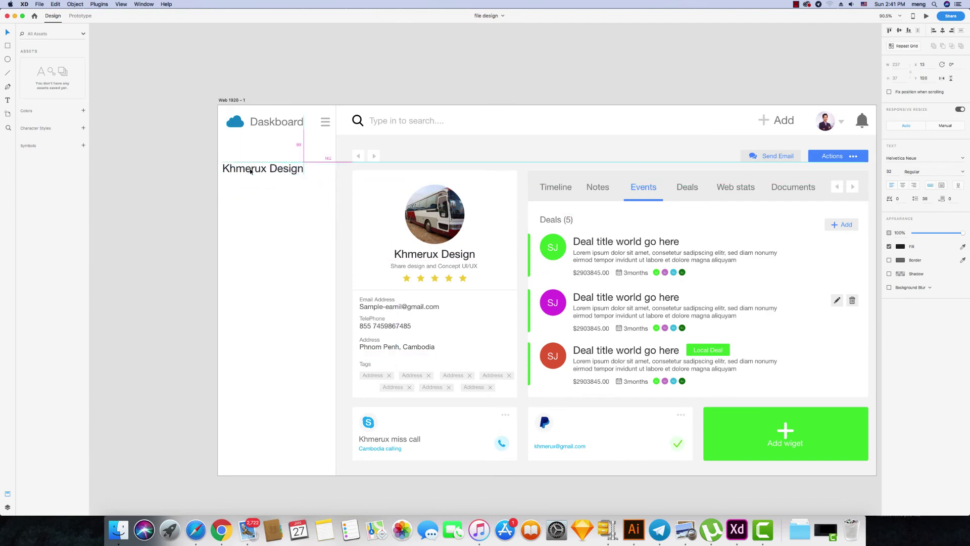
pyautogui.scroll(3, 250, 171)
pyautogui.doubleClick(354, 157)
pyautogui.write('Sale')
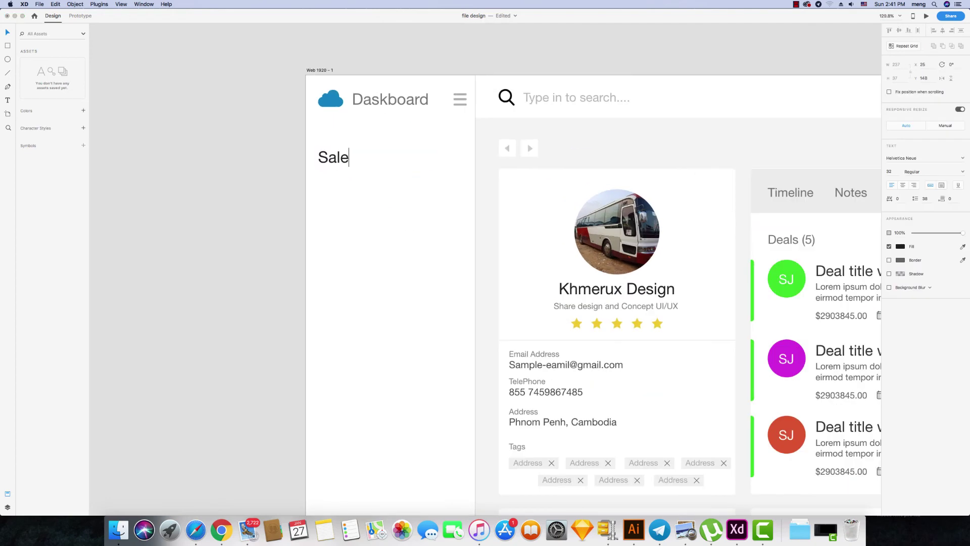
pyautogui.press('Escape')
pyautogui.doubleClick(325, 161)
pyautogui.click(963, 246)
pyautogui.click(785, 281)
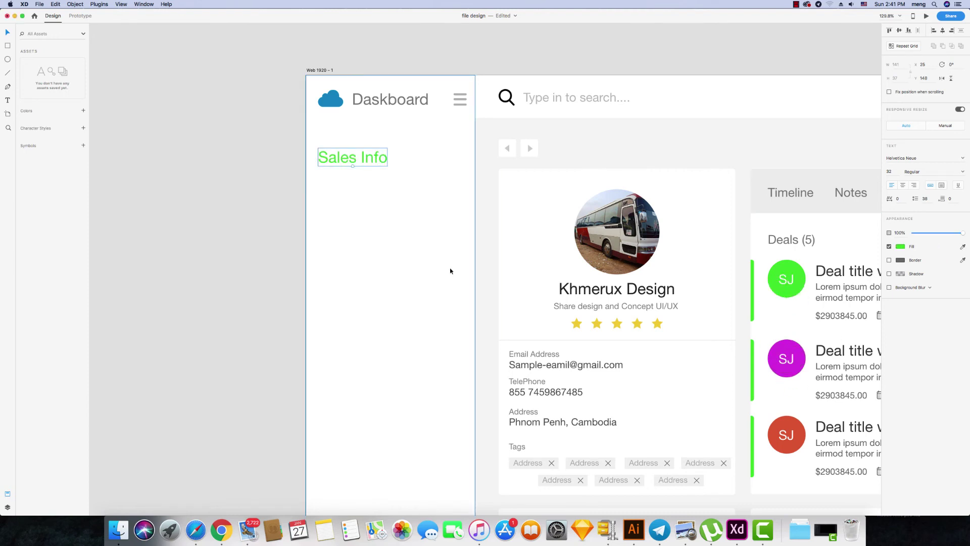
pyautogui.click(508, 150)
pyautogui.moveTo(508, 149); pyautogui.dragTo(443, 159)
# - Duplicate the heading as an indented grey item and repeat it into six rows
pyautogui.scroll(3, 436, 157)
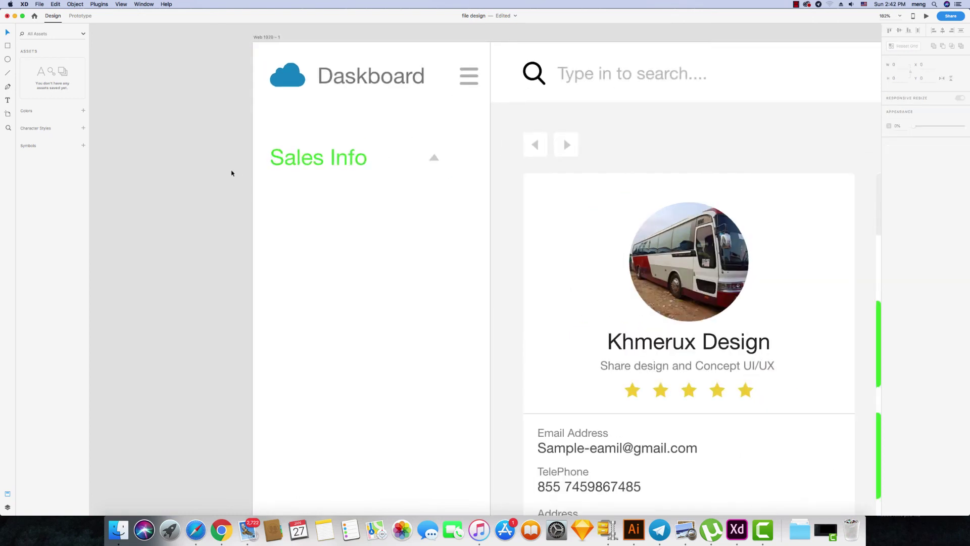
pyautogui.hscroll(-3, 232, 171)
pyautogui.moveTo(374, 144); pyautogui.dragTo(374, 186)
pyautogui.click(901, 246)
pyautogui.hotkey('ctrl', 'v')
pyautogui.press('Return')
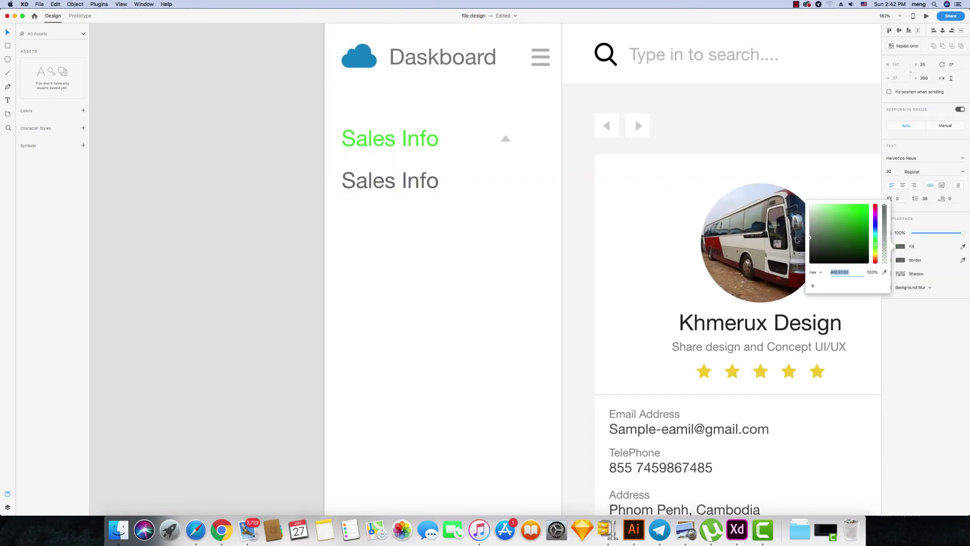
pyautogui.click(897, 230)
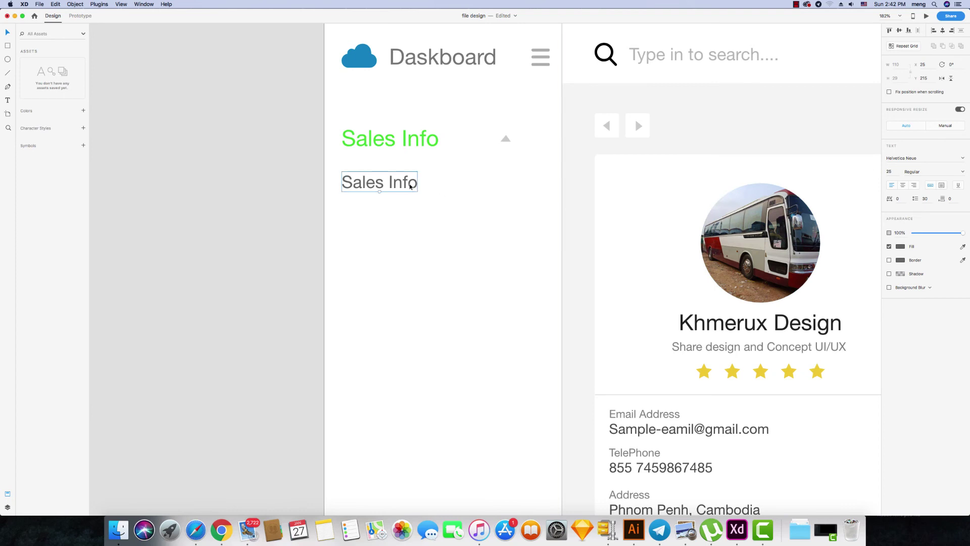
pyautogui.moveTo(379, 191)
pyautogui.mouseDown()
pyautogui.moveTo(409, 194)
pyautogui.moveTo(409, 374)
pyautogui.mouseUp()
pyautogui.press('super+r')
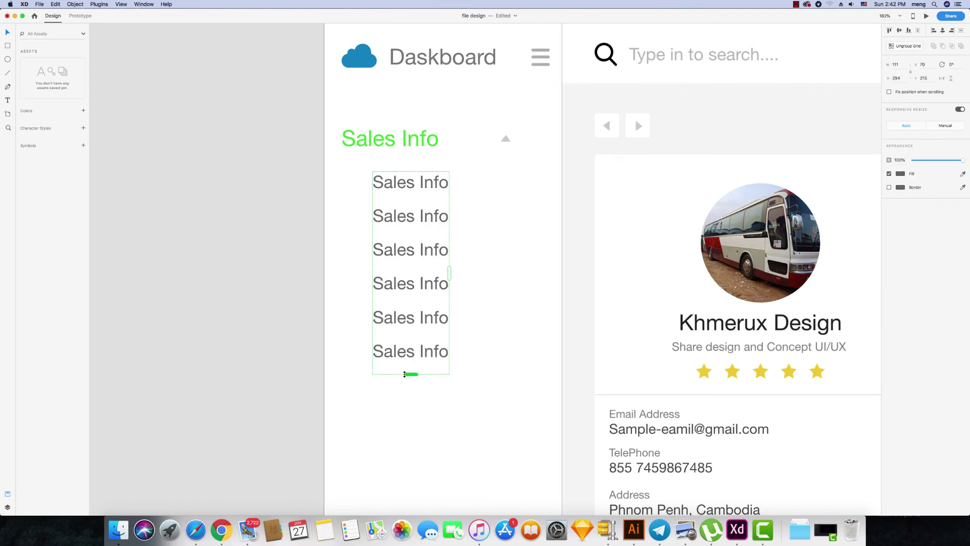
pyautogui.moveTo(409, 233); pyautogui.dragTo(409, 238)
# - Rename the six list items Home, Contact, Company, Dealts, Cases and Document
pyautogui.doubleClick(376, 188)
pyautogui.write('Ho')
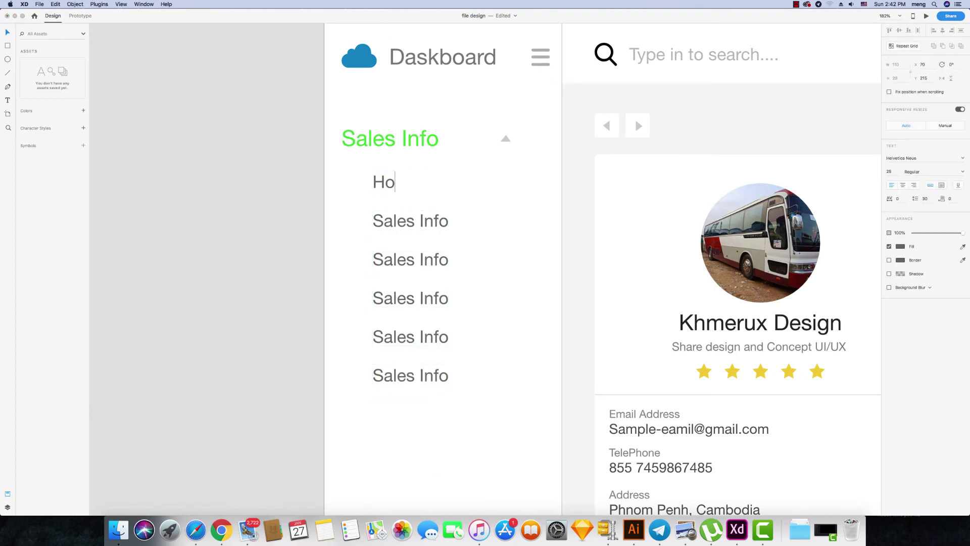
pyautogui.write('me')
pyautogui.doubleClick(395, 223)
pyautogui.write('Con')
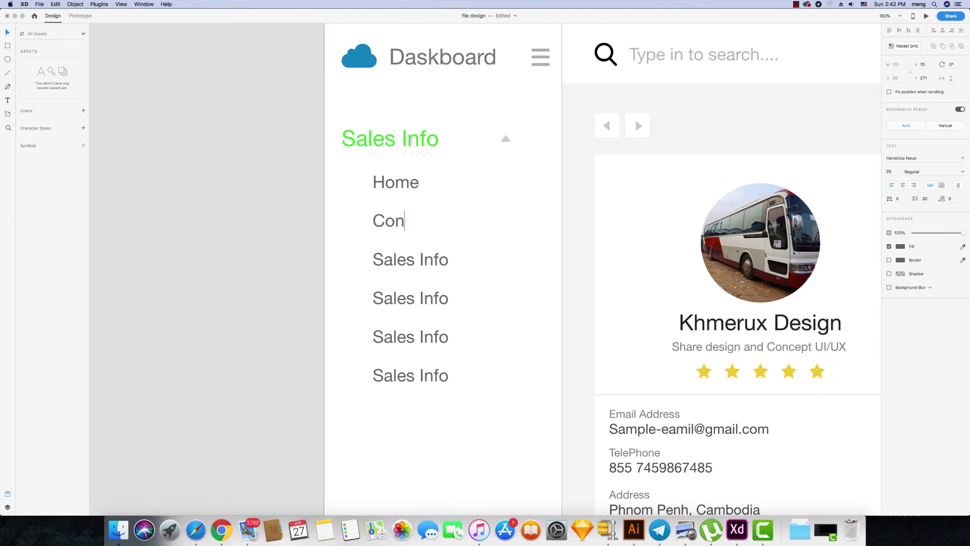
pyautogui.write('tact')
pyautogui.doubleClick(396, 259)
pyautogui.write('Company')
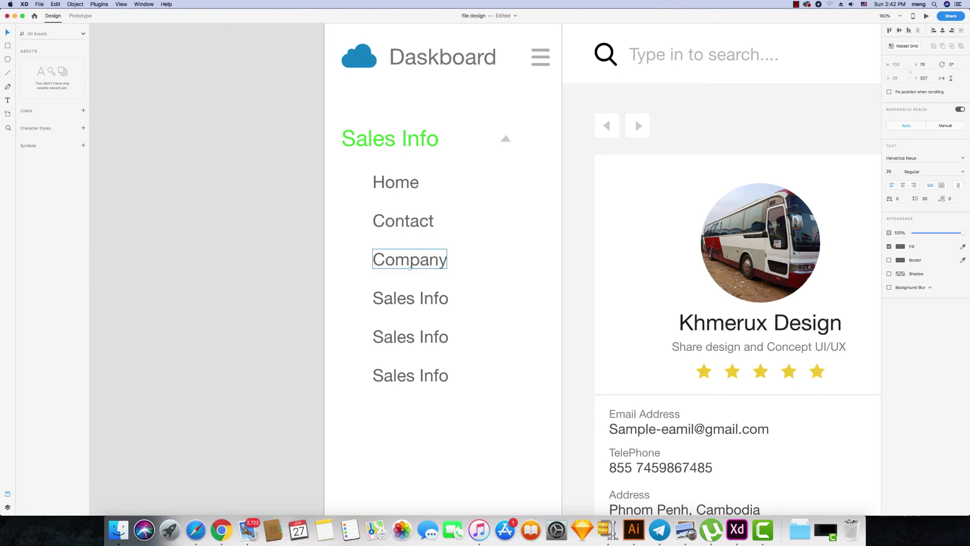
pyautogui.doubleClick(402, 299)
pyautogui.write('Dealts')
pyautogui.doubleClick(410, 336)
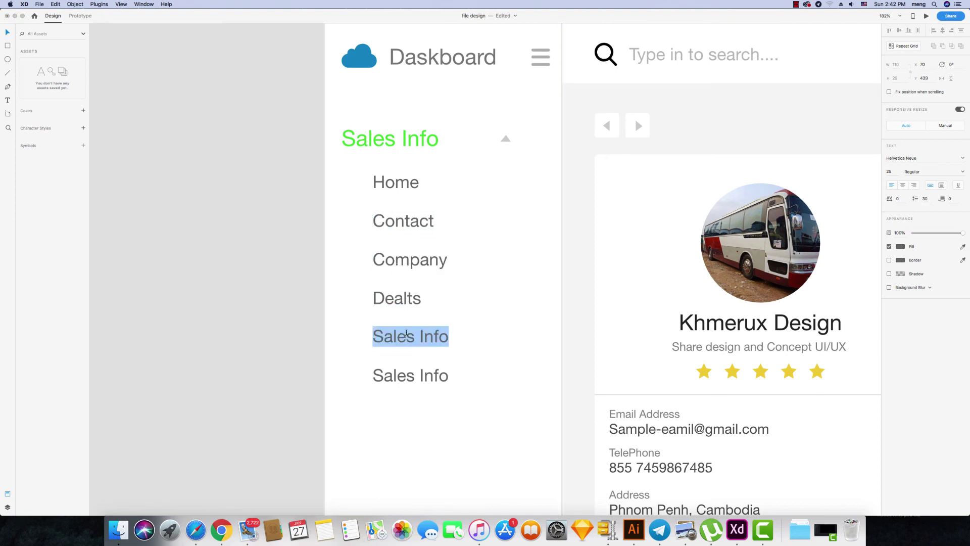
pyautogui.write('Cases')
pyautogui.doubleClick(401, 379)
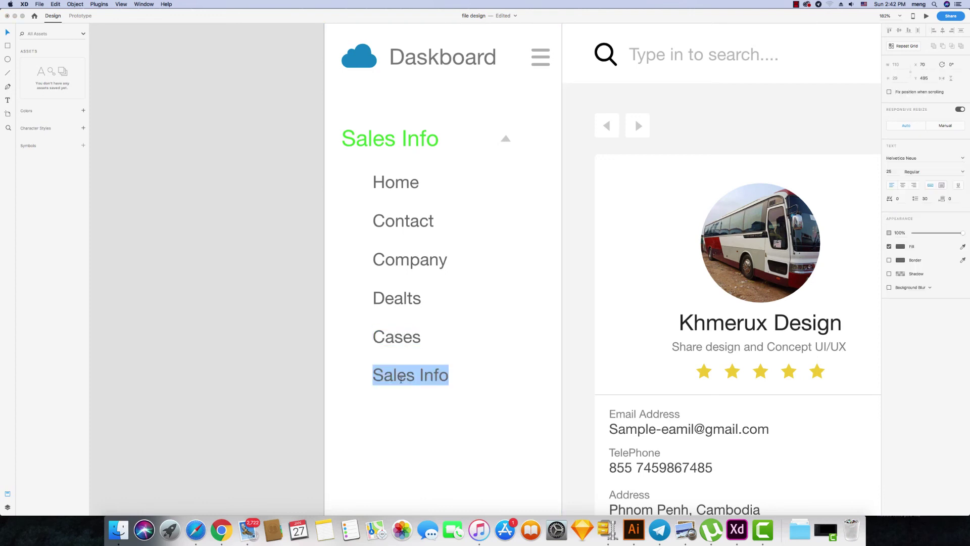
pyautogui.write('Documew')
pyautogui.press('super+z')
pyautogui.write('Doc')
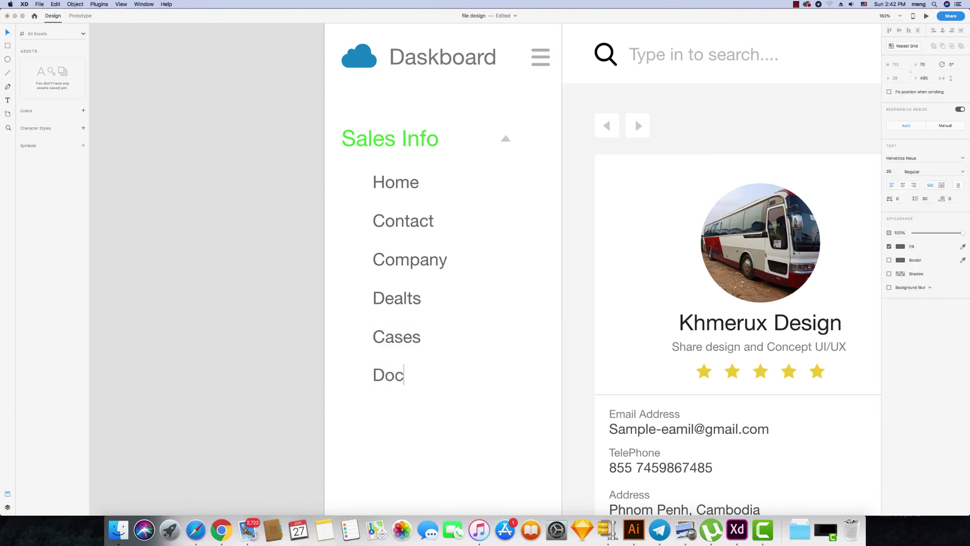
pyautogui.write('ument')
pyautogui.press('Escape')
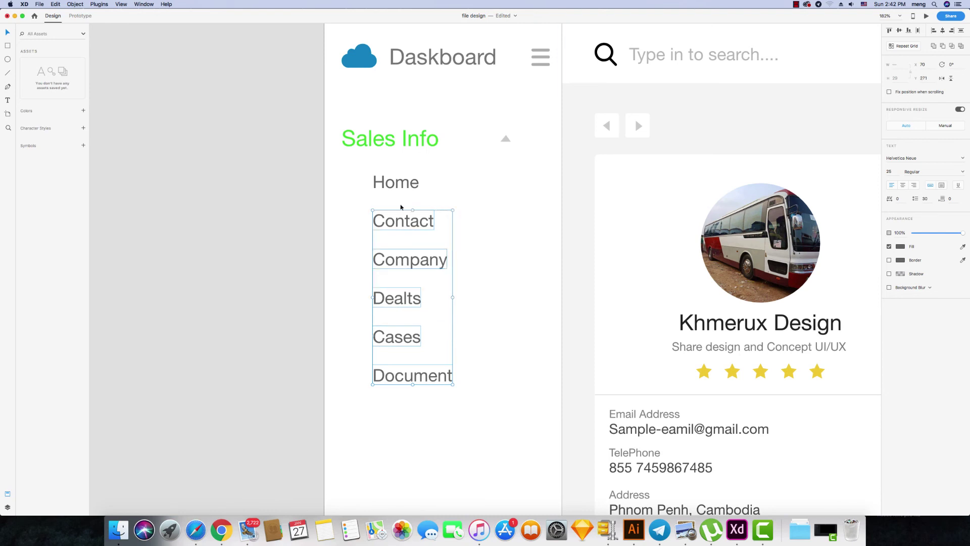
# - Draw a small square left of Home and repeat it beside every item through Document
pyautogui.click(400, 186)
pyautogui.press('r')
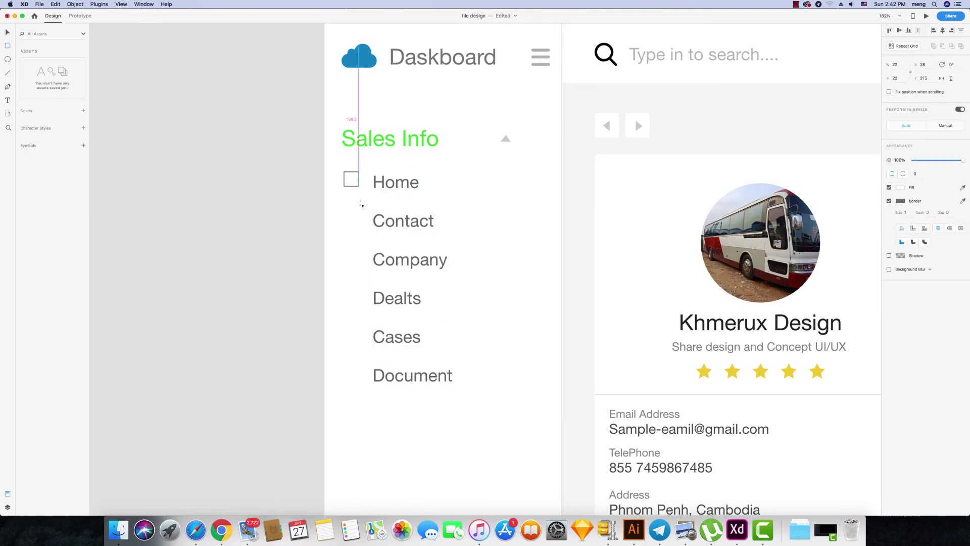
pyautogui.moveTo(342, 171)
pyautogui.mouseDown()
pyautogui.moveTo(365, 193)
pyautogui.moveTo(353, 323)
pyautogui.mouseUp()
pyautogui.press('super+r')
pyautogui.moveTo(354, 233); pyautogui.dragTo(355, 233)
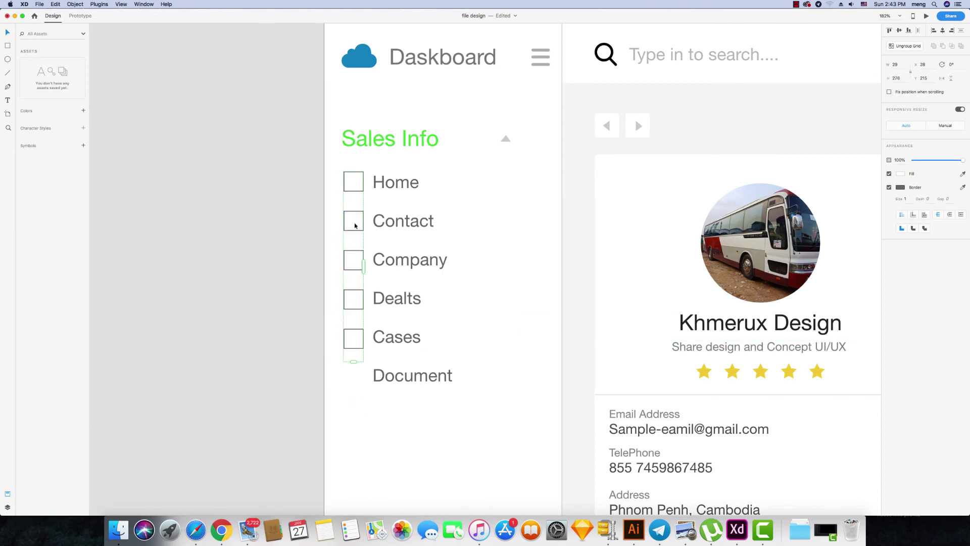
pyautogui.moveTo(354, 347); pyautogui.dragTo(356, 405)
# - Drag the house, people, building, document, edit and chat SVG icons from Finder onto the sidebar items
pyautogui.click(118, 529)
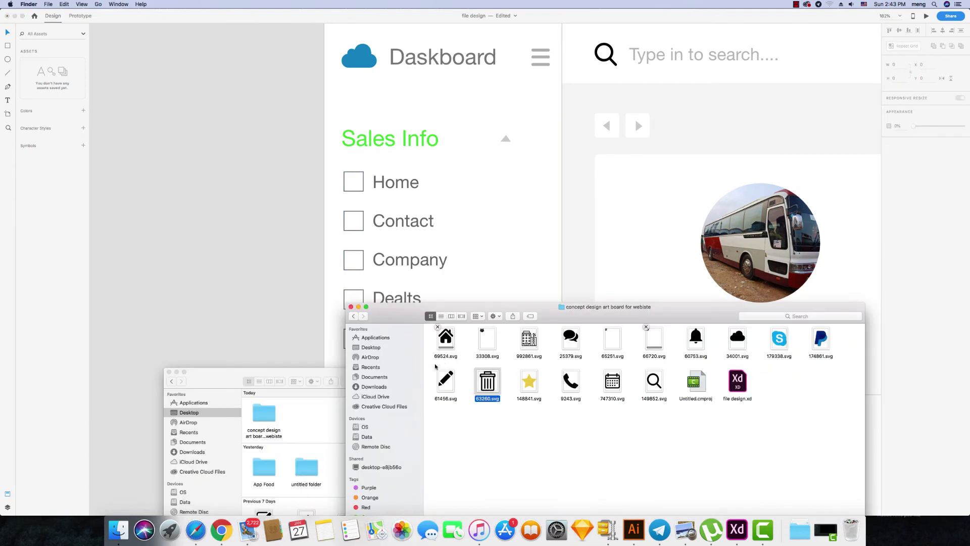
pyautogui.moveTo(282, 354); pyautogui.dragTo(353, 183)
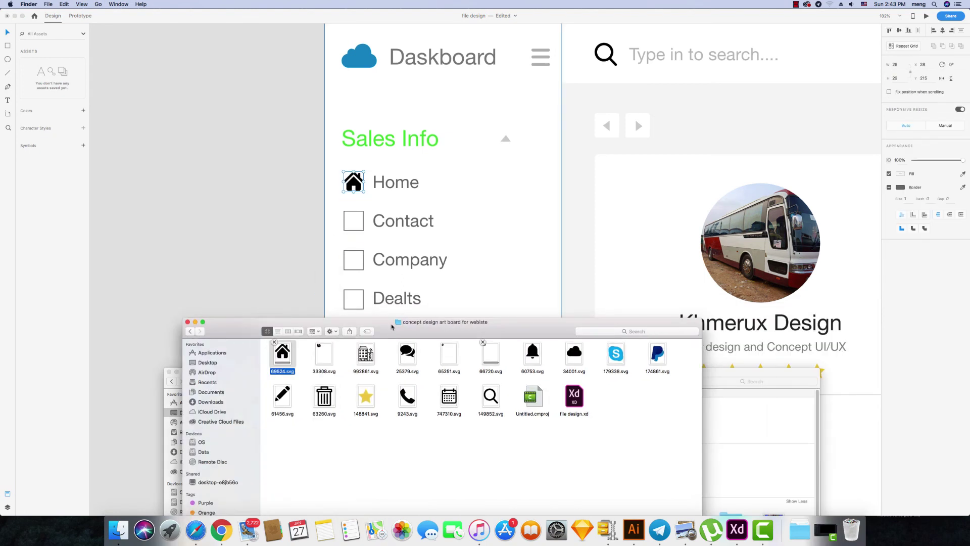
pyautogui.moveTo(542, 330); pyautogui.dragTo(523, 353)
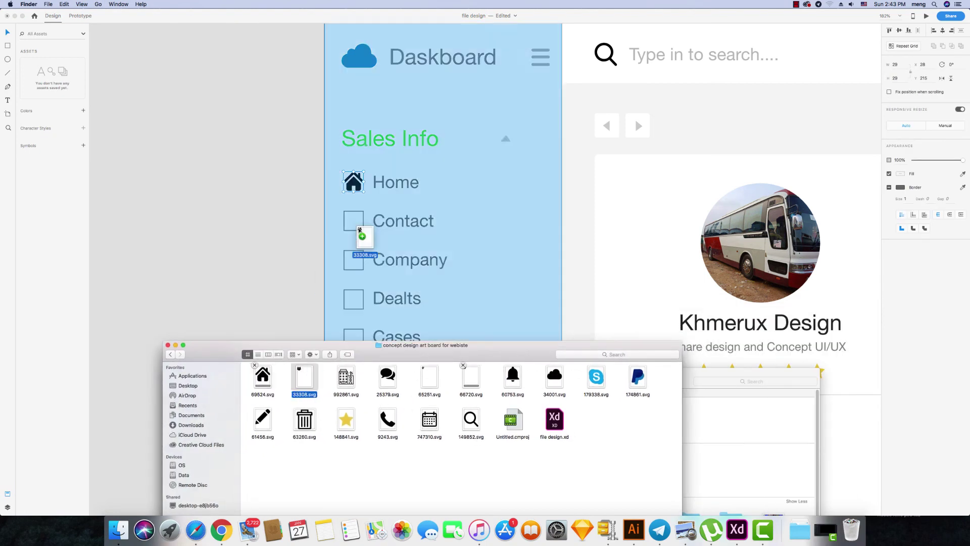
pyautogui.moveTo(306, 376); pyautogui.dragTo(354, 220)
pyautogui.moveTo(346, 376); pyautogui.dragTo(354, 259)
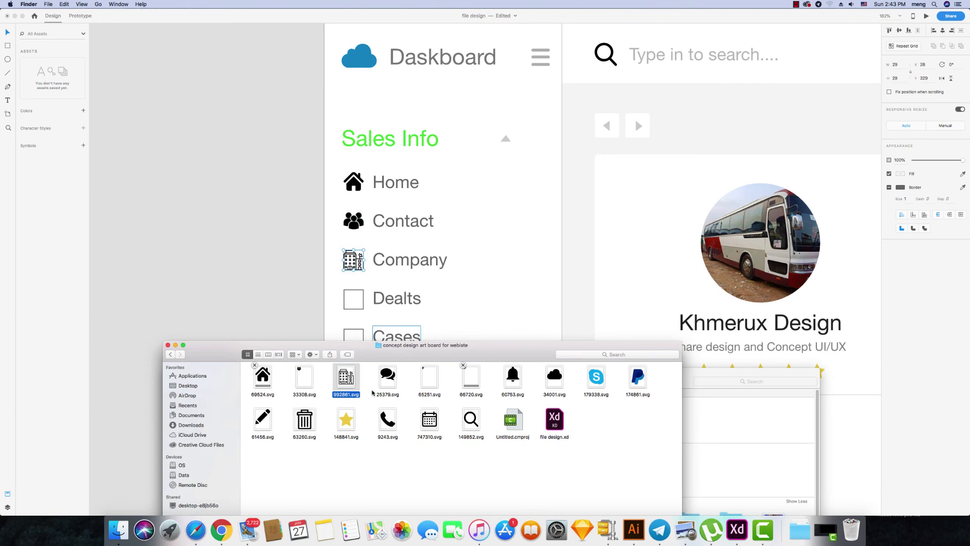
pyautogui.scroll(-5, 354, 298)
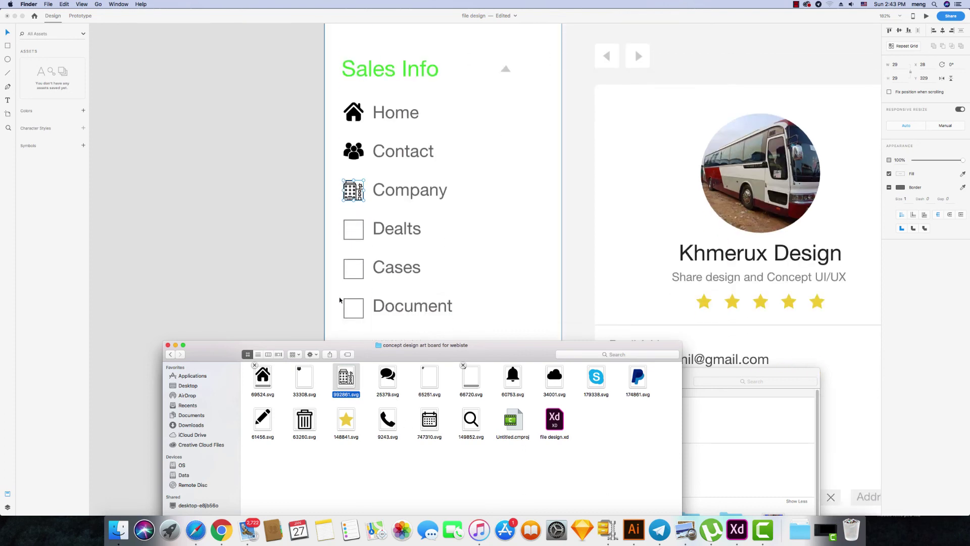
pyautogui.click(419, 458)
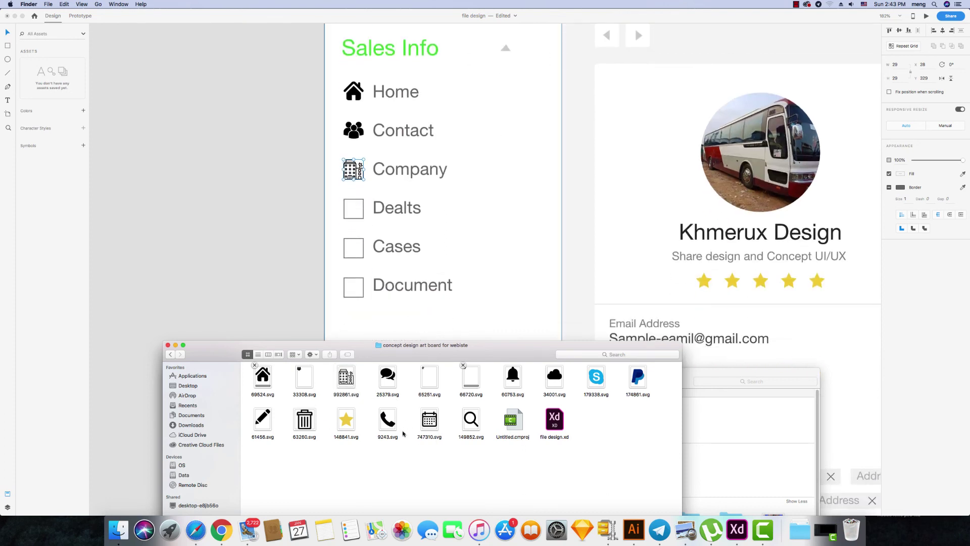
pyautogui.moveTo(430, 376); pyautogui.dragTo(353, 287)
pyautogui.moveTo(471, 376); pyautogui.dragTo(354, 248)
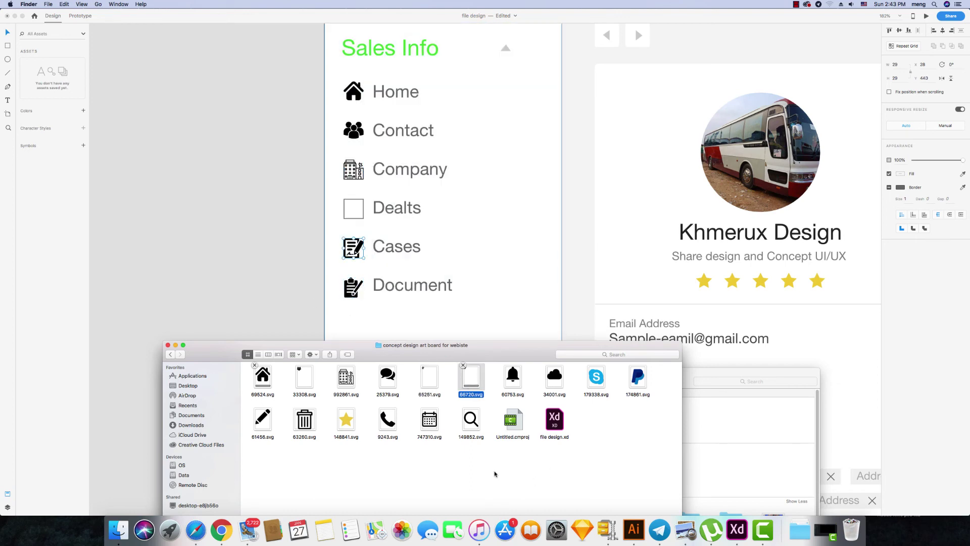
pyautogui.moveTo(387, 377)
pyautogui.mouseDown()
pyautogui.moveTo(366, 483)
pyautogui.moveTo(354, 208)
pyautogui.mouseUp()
# - Copy the Sales Info heading below Document and retype it as Marketing
pyautogui.scroll(-3, 288, 264)
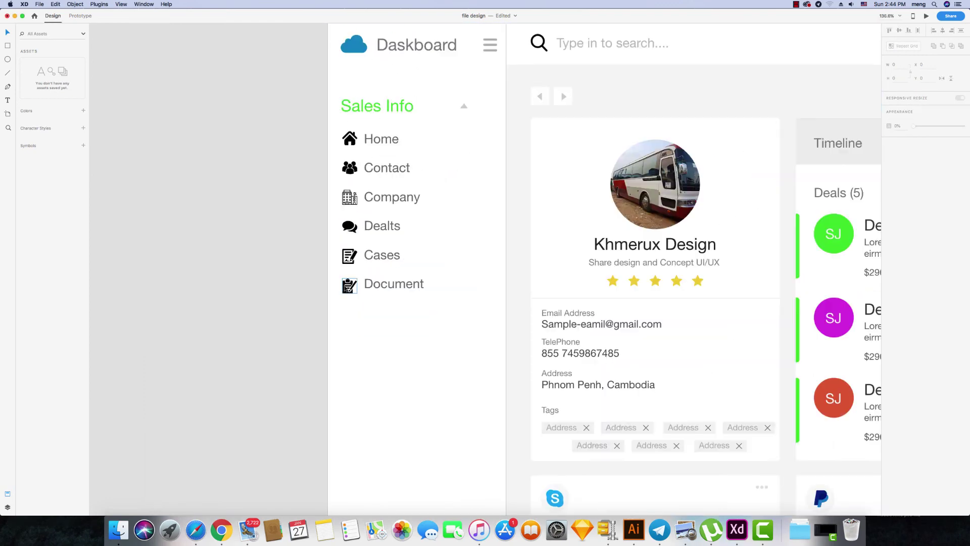
pyautogui.keyDown('shift'); pyautogui.click(350, 197); pyautogui.keyUp('shift')
pyautogui.keyDown('shift'); pyautogui.click(349, 168); pyautogui.keyUp('shift')
pyautogui.keyDown('shift'); pyautogui.click(350, 139); pyautogui.keyUp('shift')
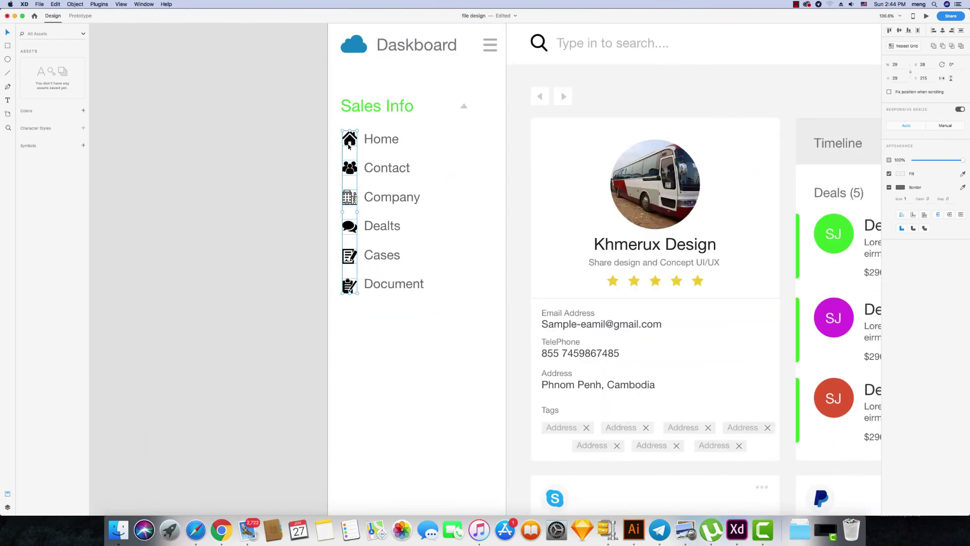
pyautogui.click(277, 233)
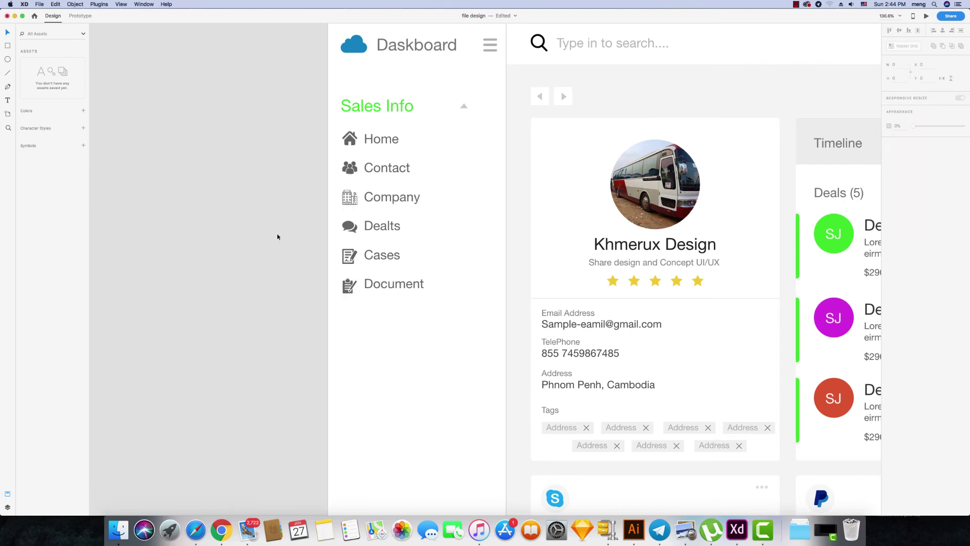
pyautogui.press('super+0')
pyautogui.click(344, 171)
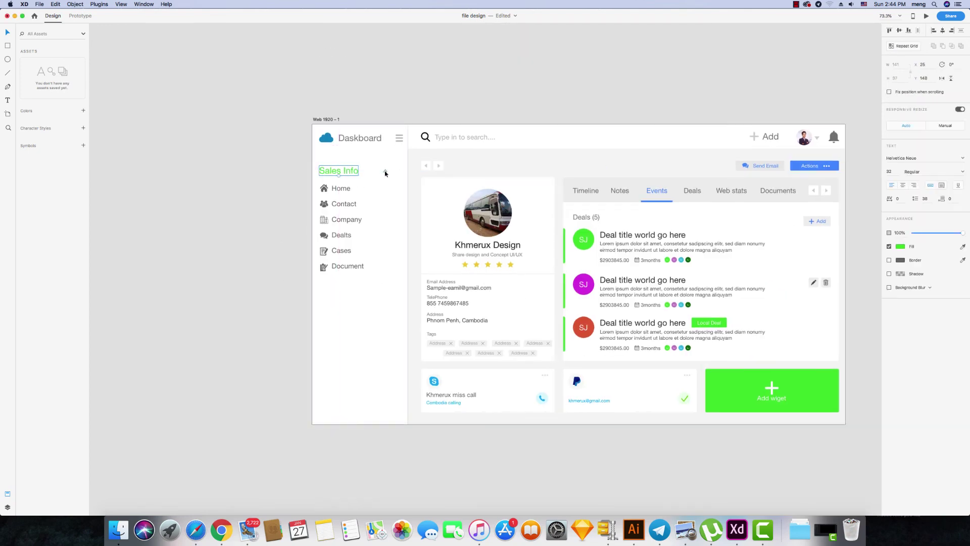
pyautogui.moveTo(349, 174); pyautogui.dragTo(350, 291)
pyautogui.doubleClick(346, 288)
pyautogui.write('Ma')
pyautogui.write('rketing')
pyautogui.press('Escape')
# - Add a Servies heading below Marketing and give both headings the icons' dark grey
pyautogui.moveTo(338, 289); pyautogui.dragTo(341, 311)
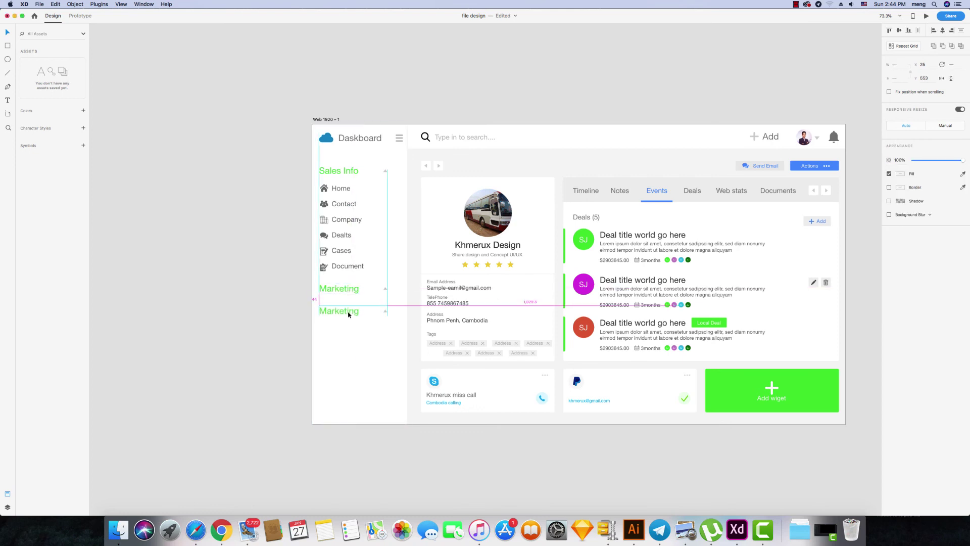
pyautogui.doubleClick(341, 311)
pyautogui.write('Ser')
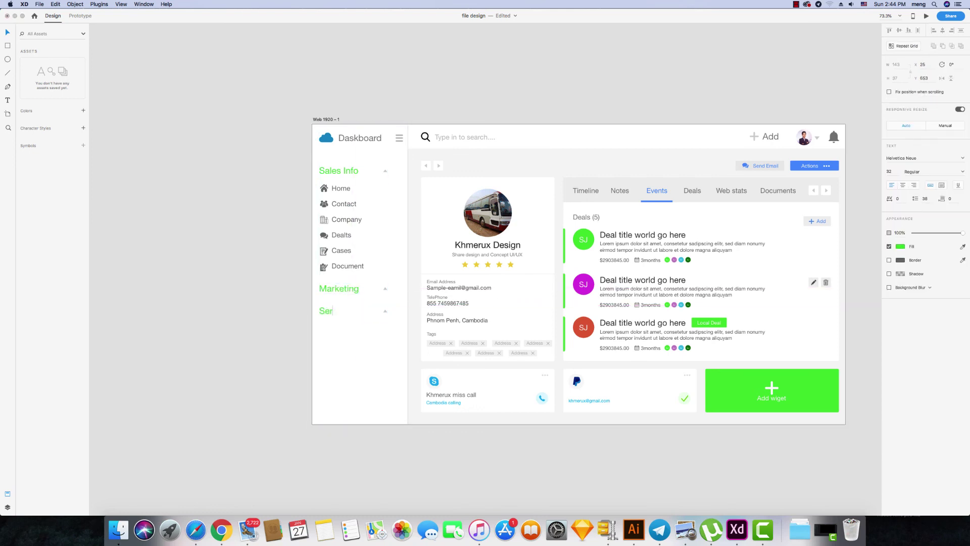
pyautogui.write('vies')
pyautogui.press('Escape')
pyautogui.keyDown('shift'); pyautogui.click(339, 288); pyautogui.keyUp('shift')
pyautogui.click(962, 247)
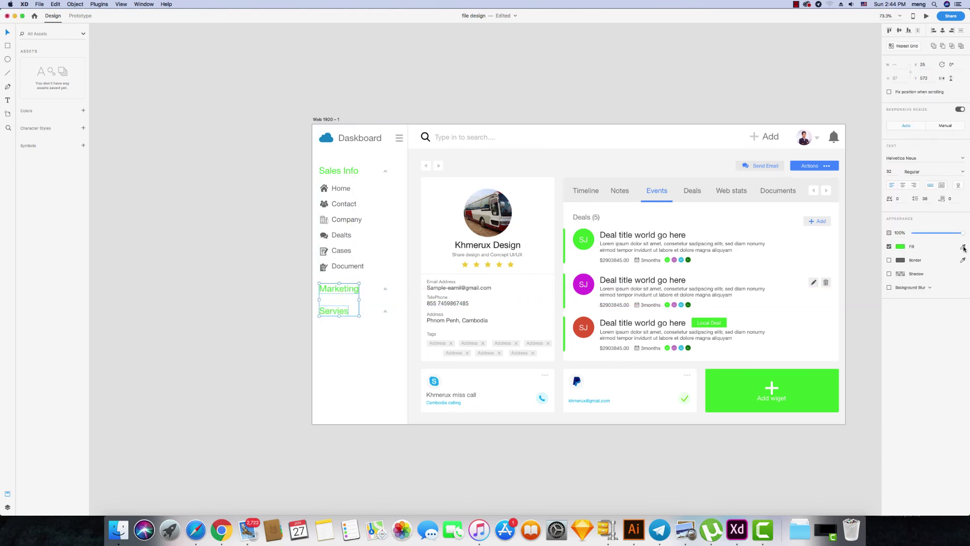
pyautogui.click(322, 193)
# - Rotate the Marketing and Servies arrows 180° so they point down
pyautogui.scroll(5, 349, 299)
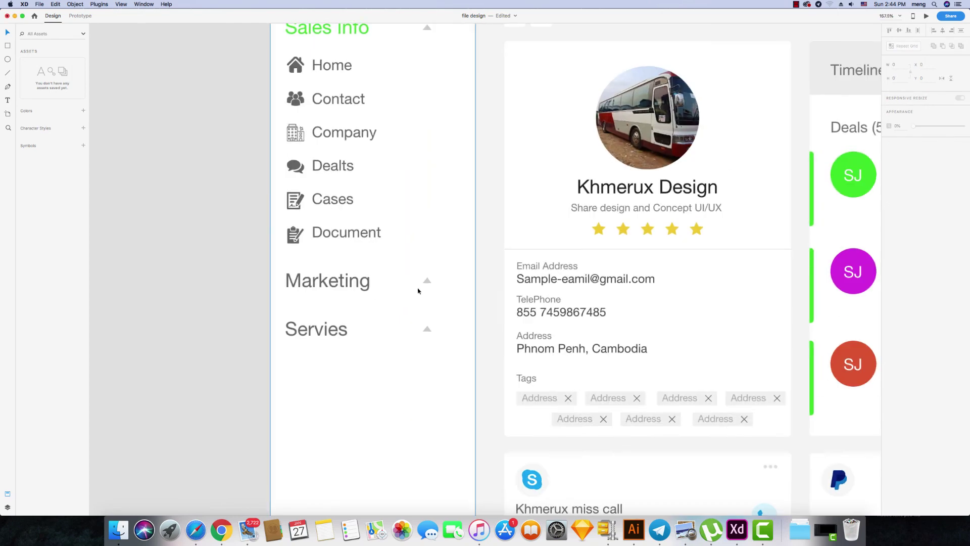
pyautogui.click(427, 280)
pyautogui.moveTo(432, 284); pyautogui.dragTo(444, 290)
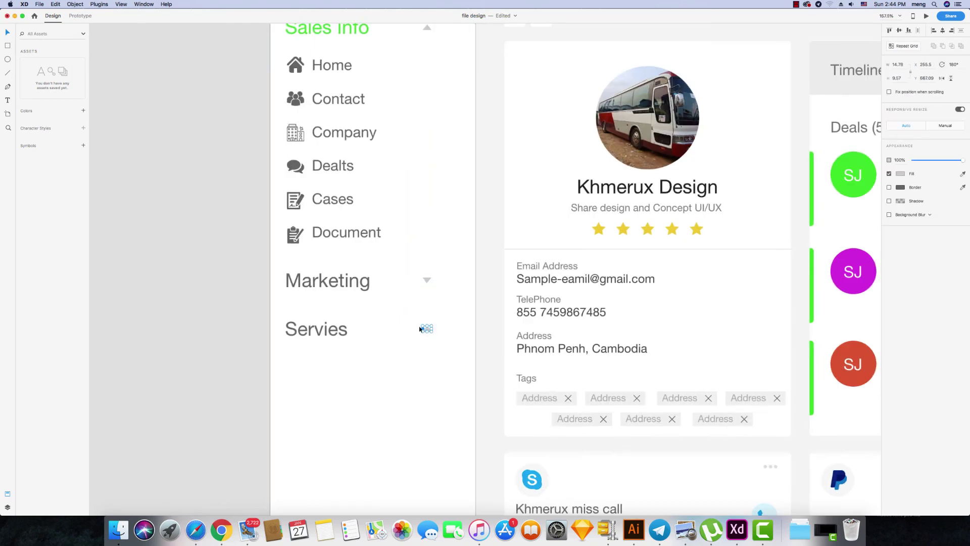
pyautogui.click(427, 329)
pyautogui.moveTo(433, 334); pyautogui.dragTo(431, 332)
pyautogui.keyDown('shift'); pyautogui.click(427, 279); pyautogui.keyUp('shift')
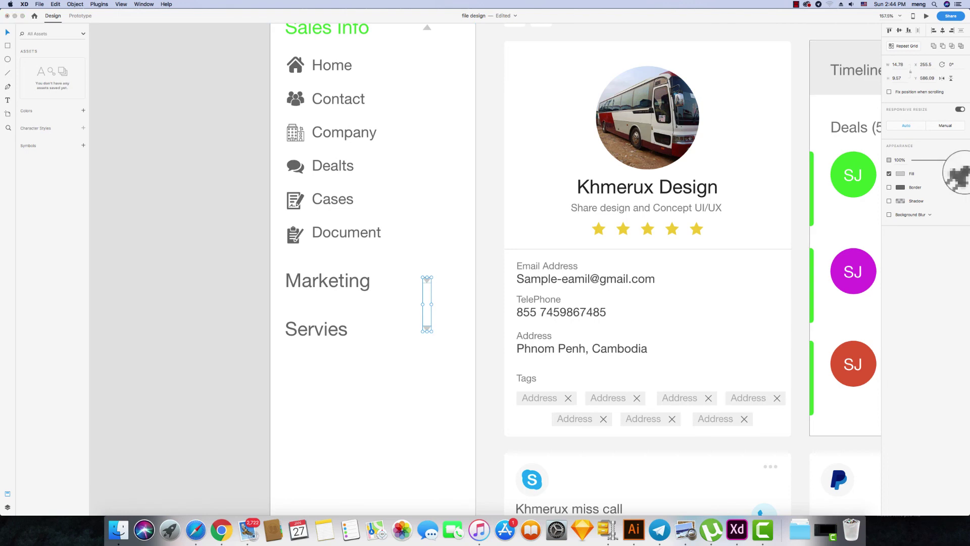
pyautogui.scroll(-5, 412, 298)
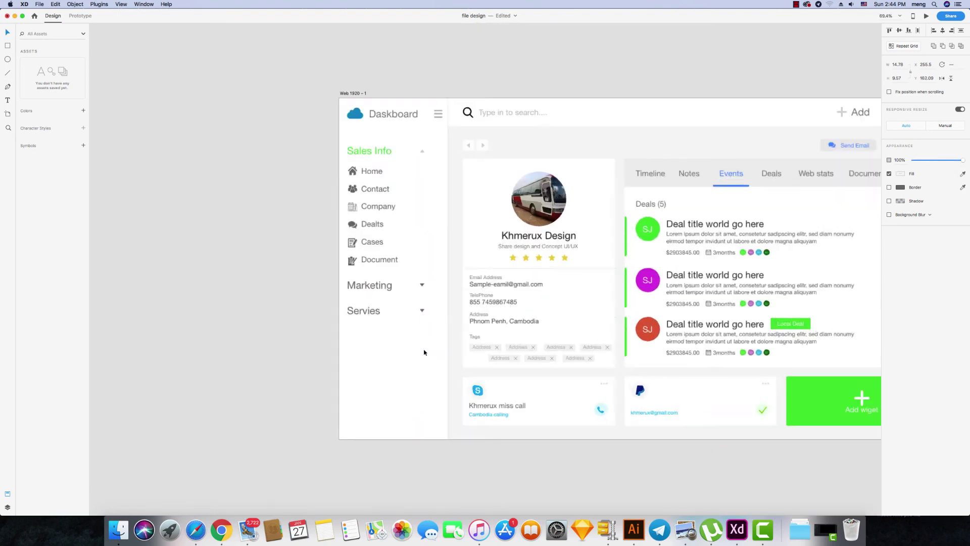
pyautogui.scroll(5, 429, 303)
pyautogui.scroll(-3, 229, 296)
pyautogui.click(227, 300)
pyautogui.scroll(-3, 520, 20)
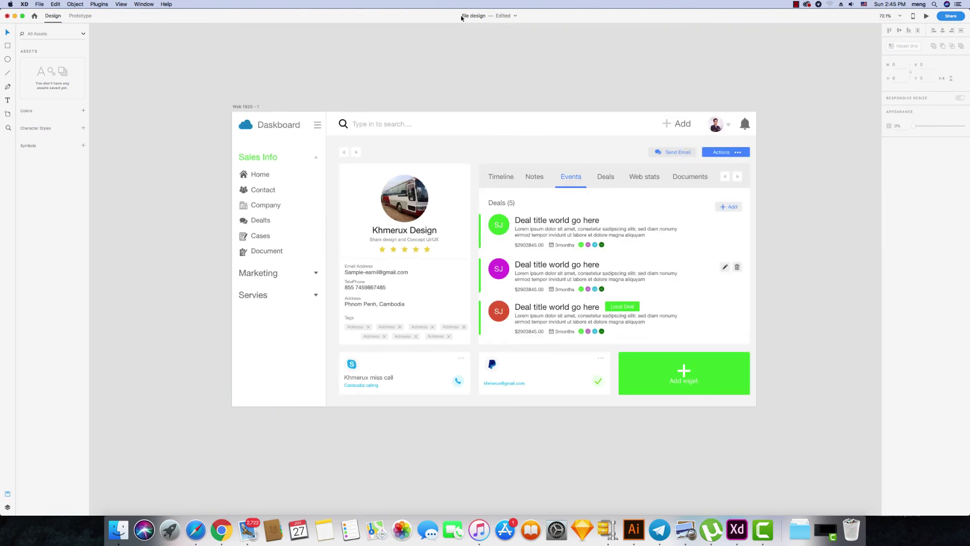
pyautogui.scroll(1, 517, 89)
# - Save the dashboard with Cmd+S and reframe the artboard view
pyautogui.press('super+s')
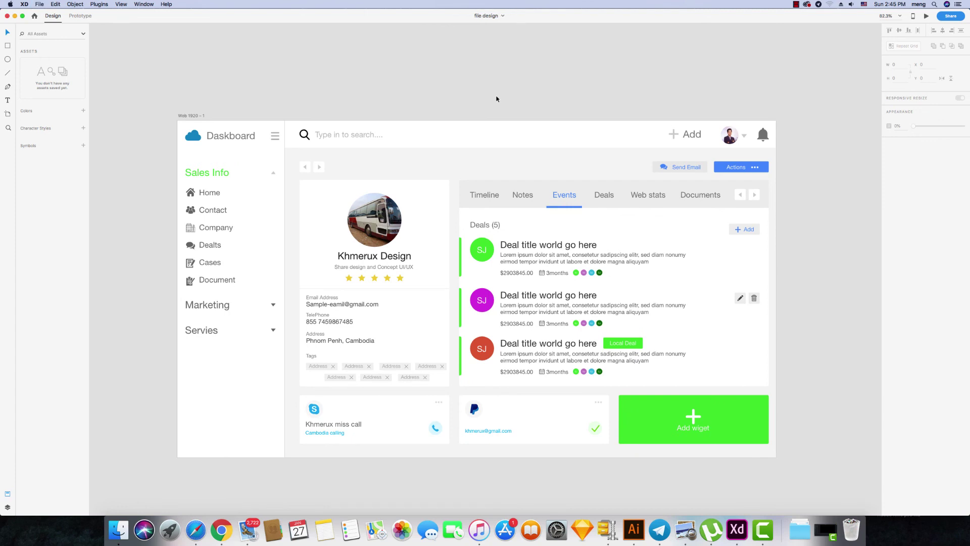
pyautogui.scroll(1, 494, 92)
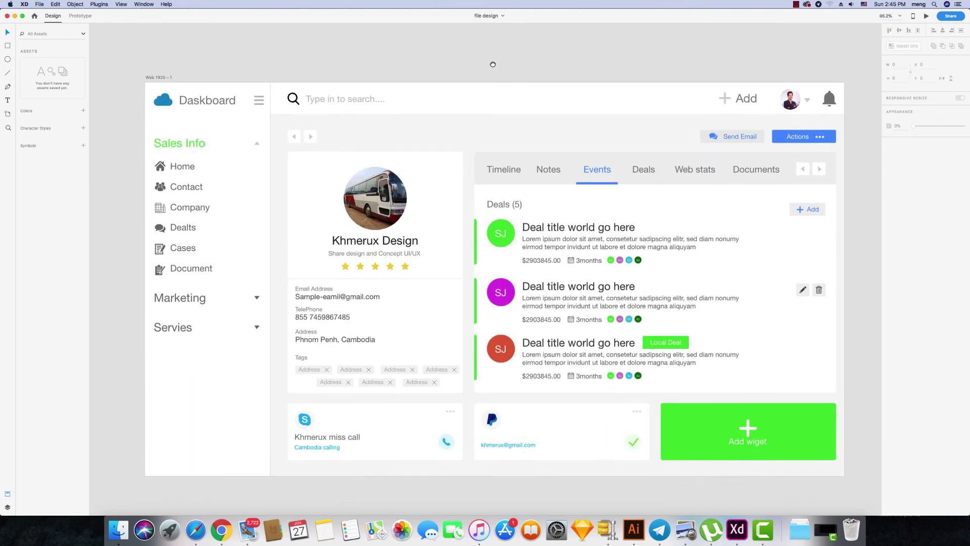
pyautogui.moveTo(493, 65); pyautogui.dragTo(474, 65)
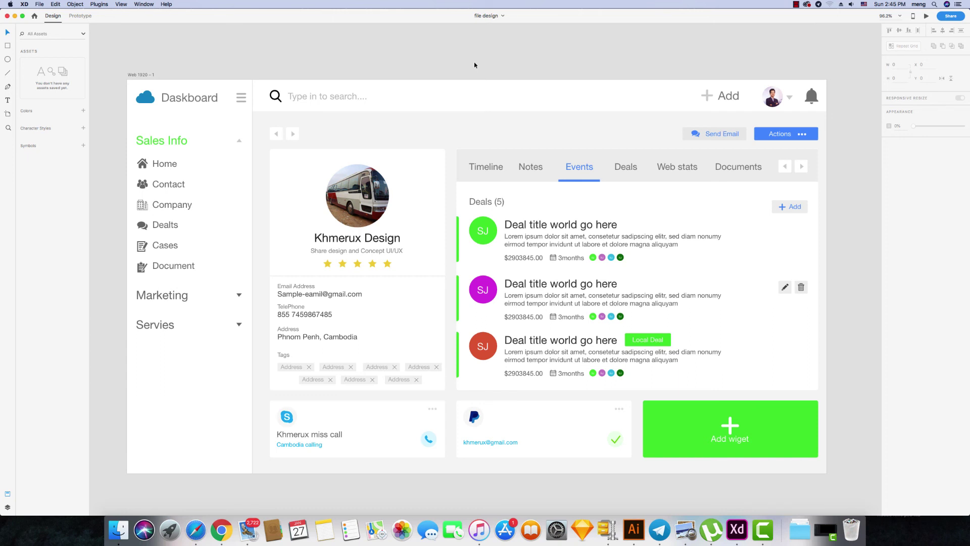
# - Set the three deal titles to font size 26, leaving the descriptions' colour unchanged
pyautogui.keyDown('super'); pyautogui.click(561, 225); pyautogui.keyUp('super')
pyautogui.keyDown('shift'); pyautogui.keyDown('super'); pyautogui.click(561, 283); pyautogui.keyUp('super'); pyautogui.keyUp('shift')
pyautogui.keyDown('shift'); pyautogui.keyDown('super'); pyautogui.click(561, 340); pyautogui.keyUp('super'); pyautogui.keyUp('shift')
pyautogui.click(891, 171)
pyautogui.press('Down')
pyautogui.press('Down')
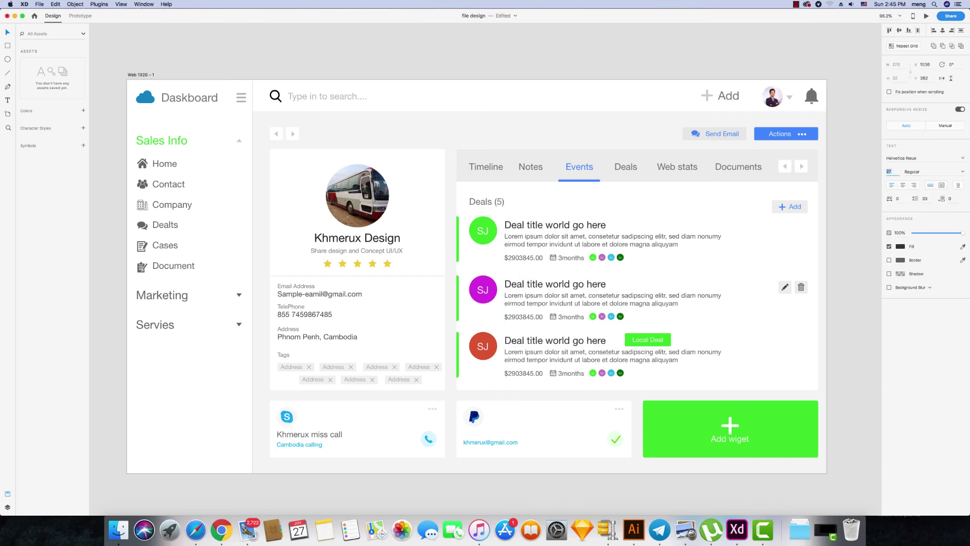
pyautogui.press('Down')
pyautogui.press('Down')
pyautogui.keyDown('super'); pyautogui.click(606, 240); pyautogui.keyUp('super')
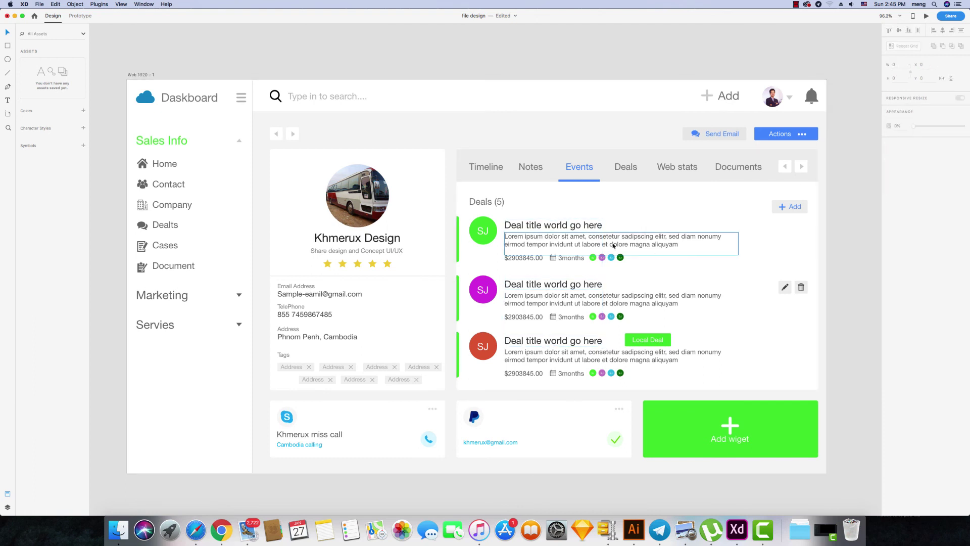
pyautogui.keyDown('shift'); pyautogui.keyDown('super'); pyautogui.click(606, 299); pyautogui.keyUp('super'); pyautogui.keyUp('shift')
pyautogui.keyDown('shift'); pyautogui.keyDown('super'); pyautogui.click(606, 356); pyautogui.keyUp('super'); pyautogui.keyUp('shift')
pyautogui.click(899, 246)
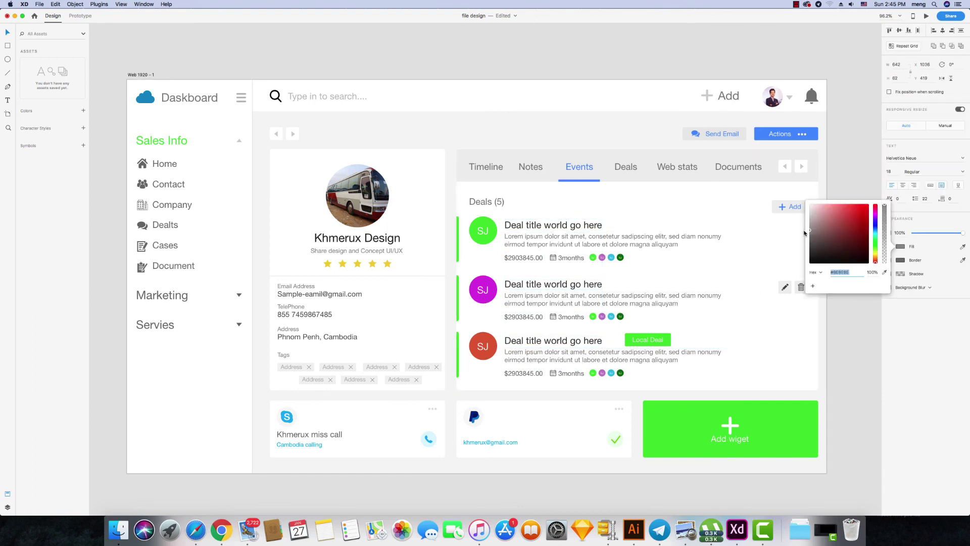
pyautogui.click(627, 263)
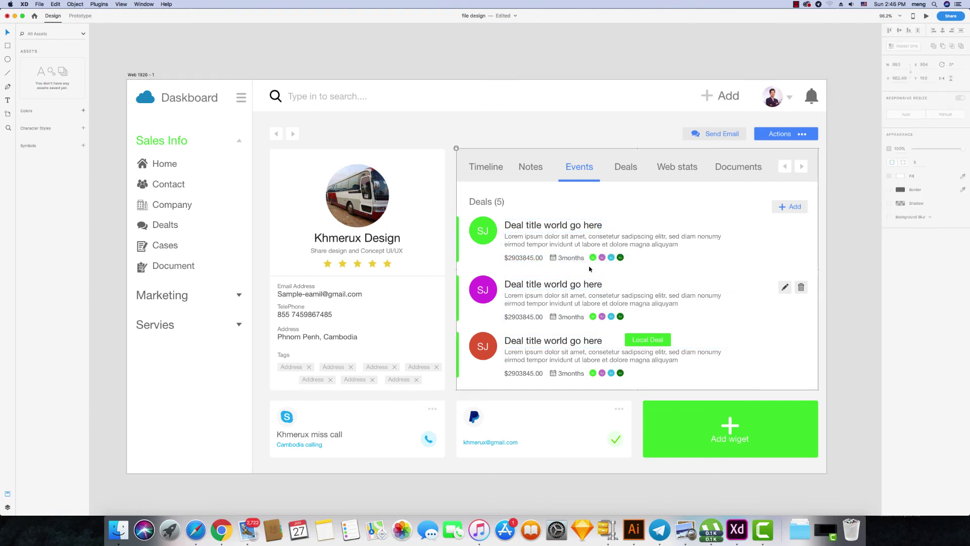
# - Enlarge the first deal's lettered dots and copy them into the other deals, trimming extras
pyautogui.click(622, 258)
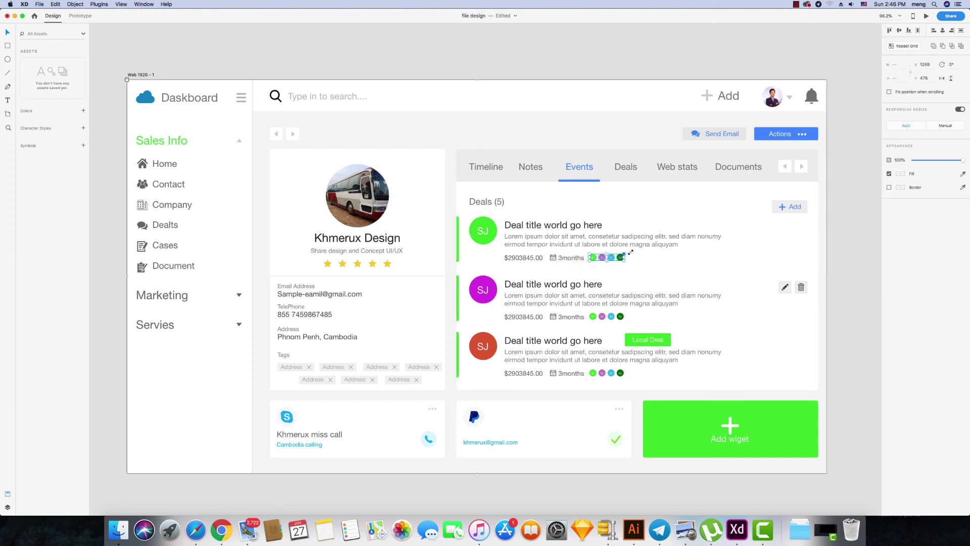
pyautogui.moveTo(624, 258); pyautogui.dragTo(641, 252)
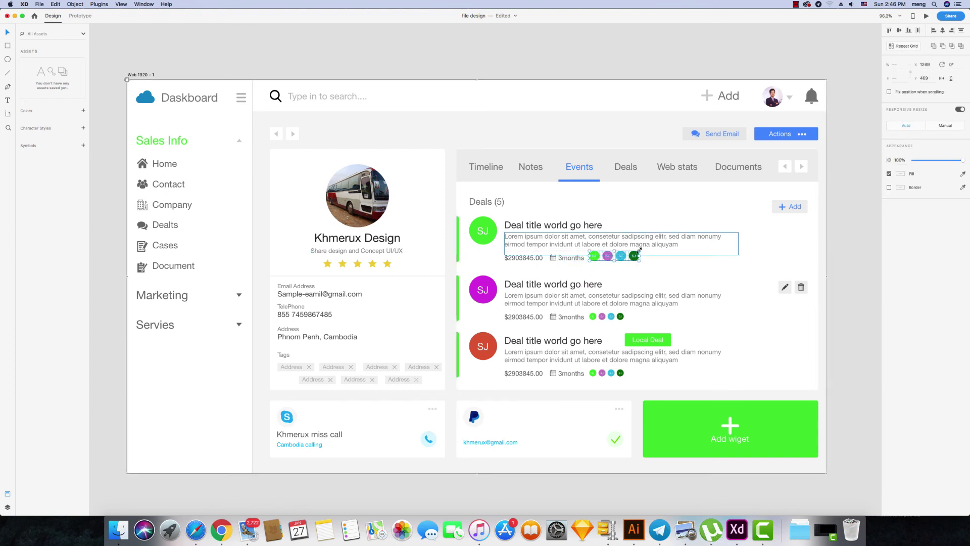
pyautogui.click(620, 316)
pyautogui.press('Delete')
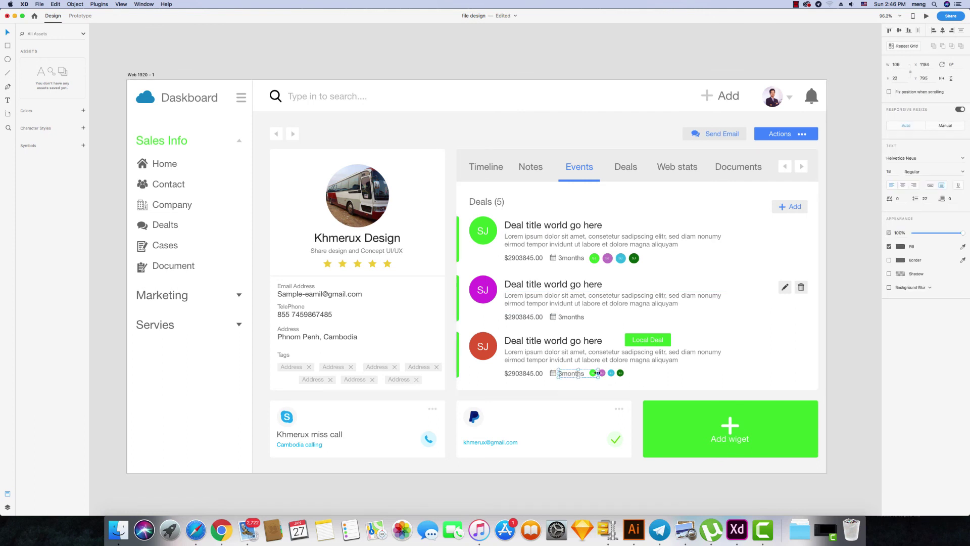
pyautogui.click(591, 374)
pyautogui.moveTo(590, 375)
pyautogui.mouseDown()
pyautogui.moveTo(632, 317)
pyautogui.moveTo(628, 374)
pyautogui.mouseUp()
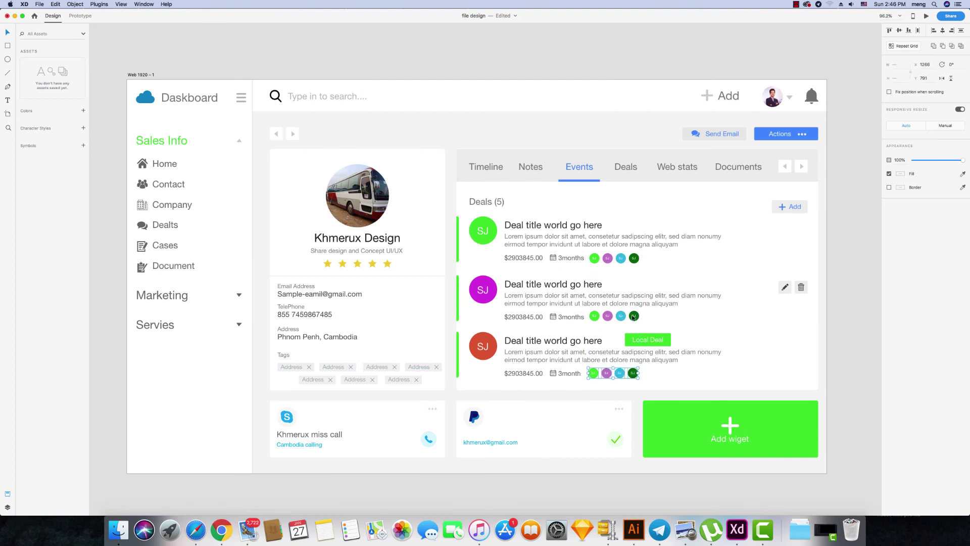
pyautogui.hotkey('ctrl', 'z')
pyautogui.hotkey('ctrl', 'z')
pyautogui.hotkey('ctrl', 'z')
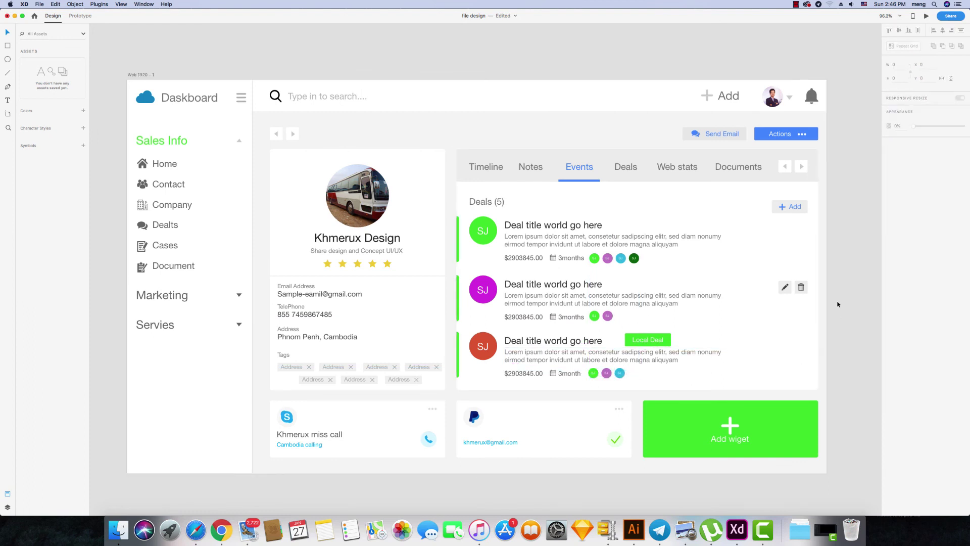
pyautogui.click(364, 157)
# - Deselect on the canvas and save the finished dashboard with Cmd+S
pyautogui.click(367, 135)
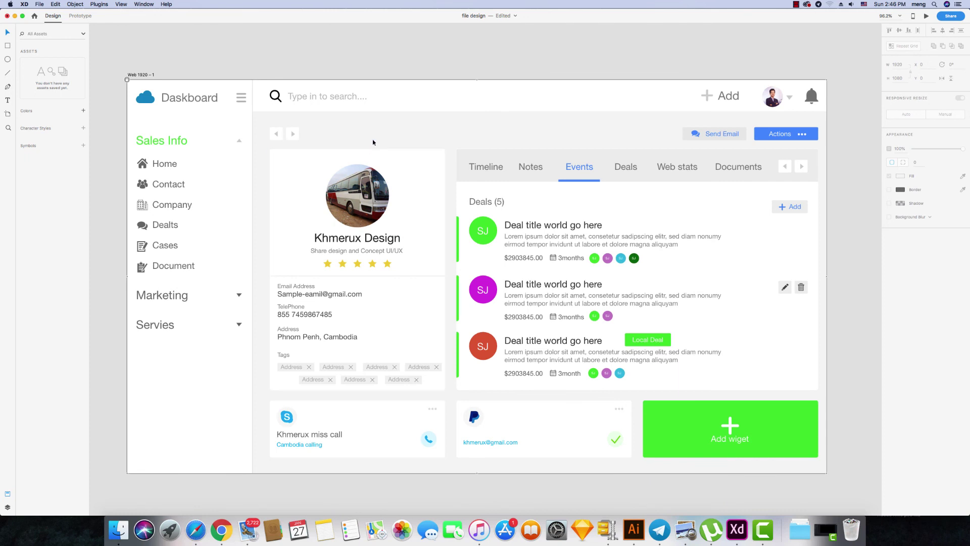
pyautogui.click(443, 56)
pyautogui.press('super+s')
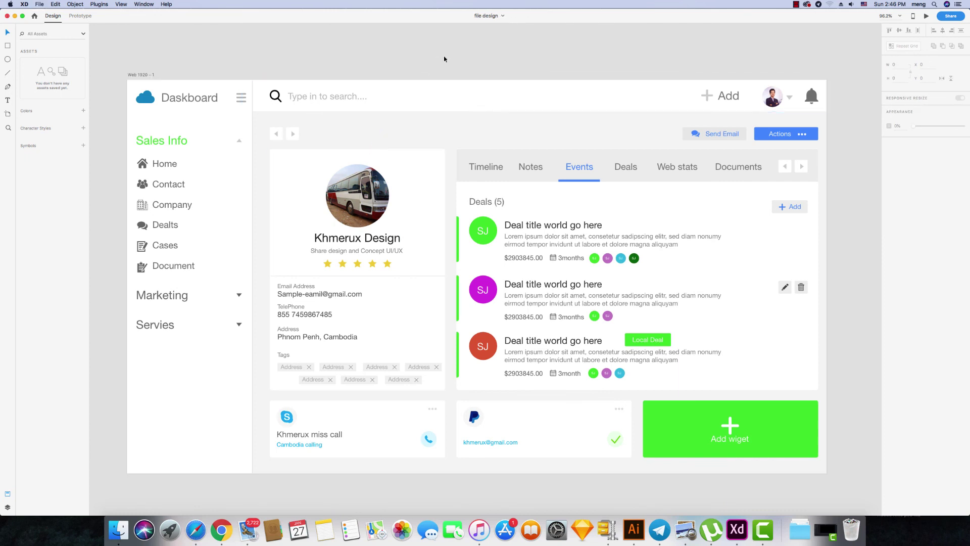
pyautogui.moveTo(443, 56); pyautogui.dragTo(443, 52)
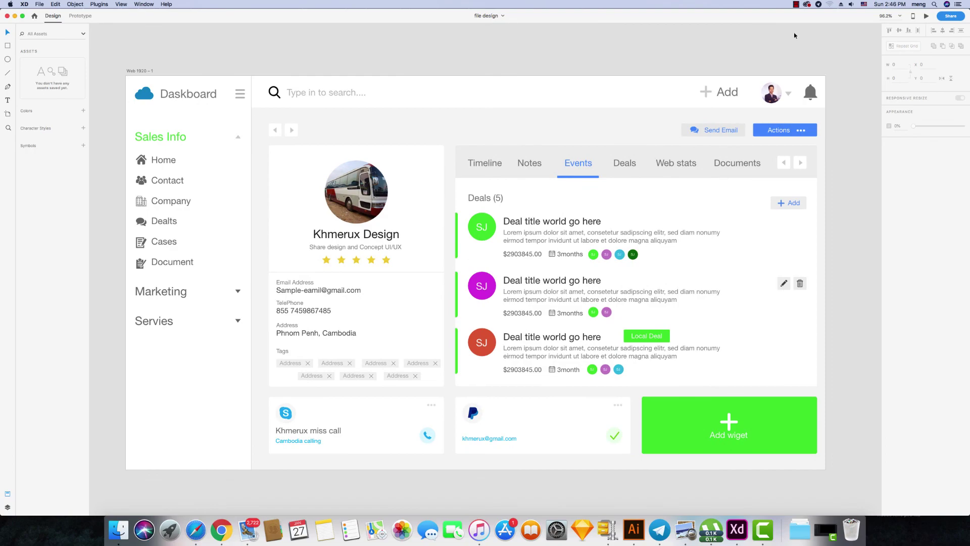